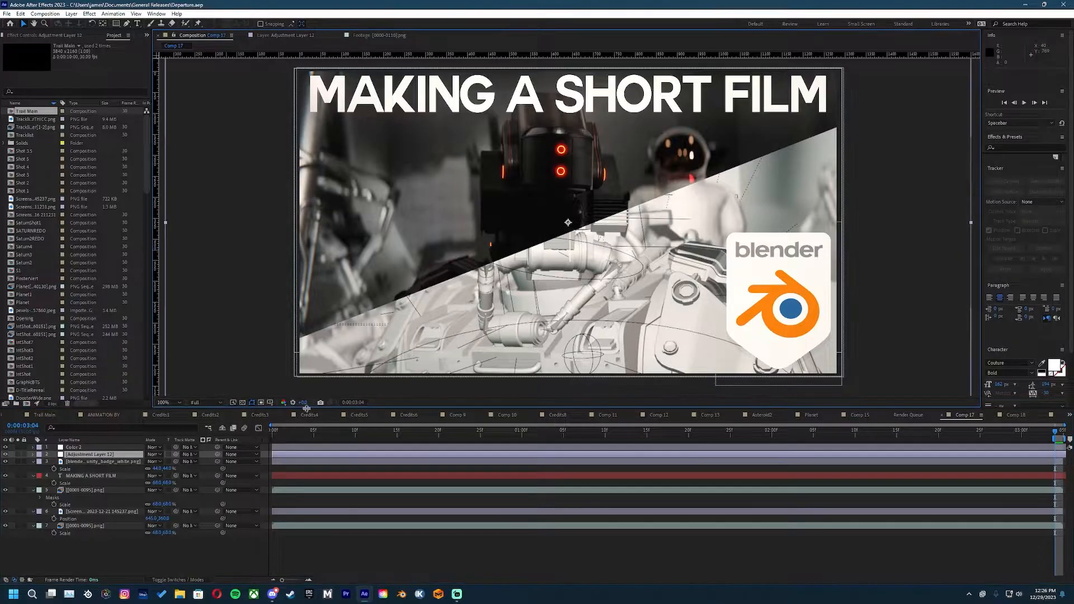
# Step: Look through the project's compositions and open the starfield shot that contains the Flare and Trail layers
pyautogui.click(309, 415)
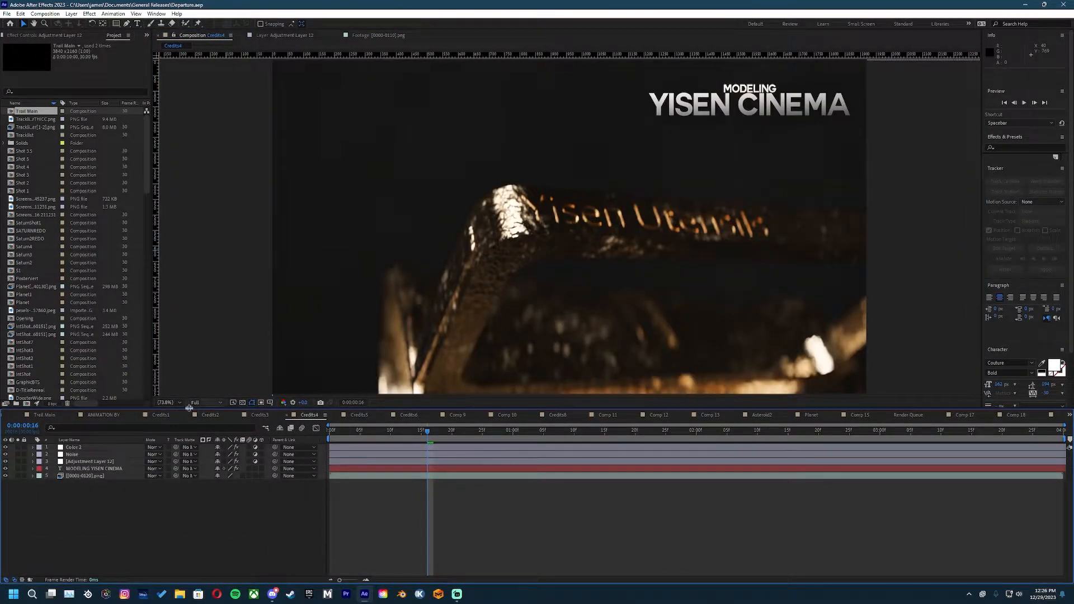
pyautogui.click(46, 416)
pyautogui.scroll(1, 45, 415)
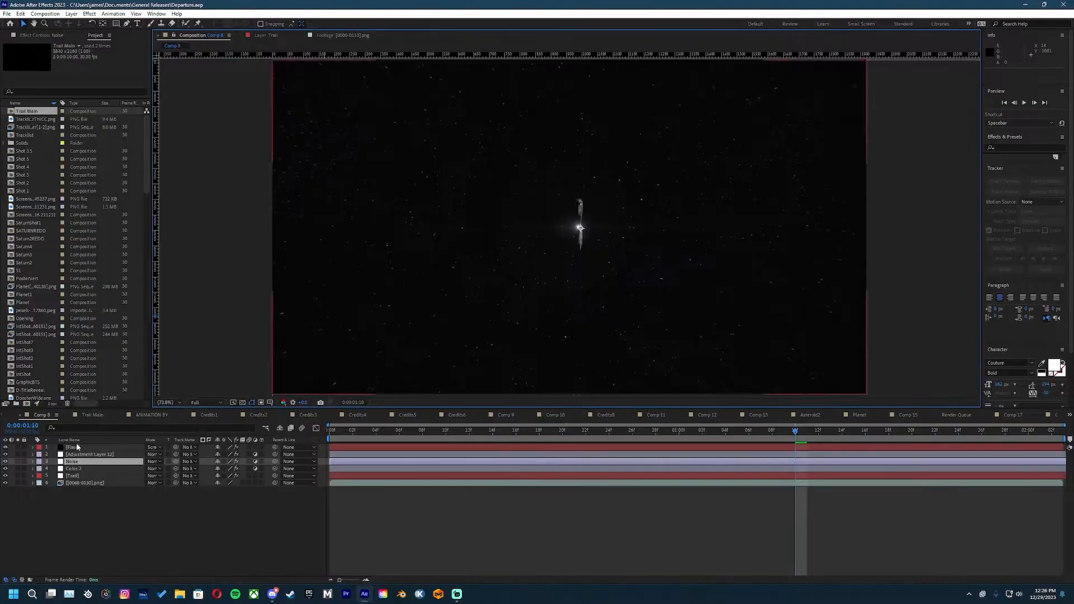
# Step: Toggle the visibility of the Flare and Trail layers to compare their effect, and preview the shot at 0:00:01:15
pyautogui.click(61, 448)
pyautogui.click(5, 448)
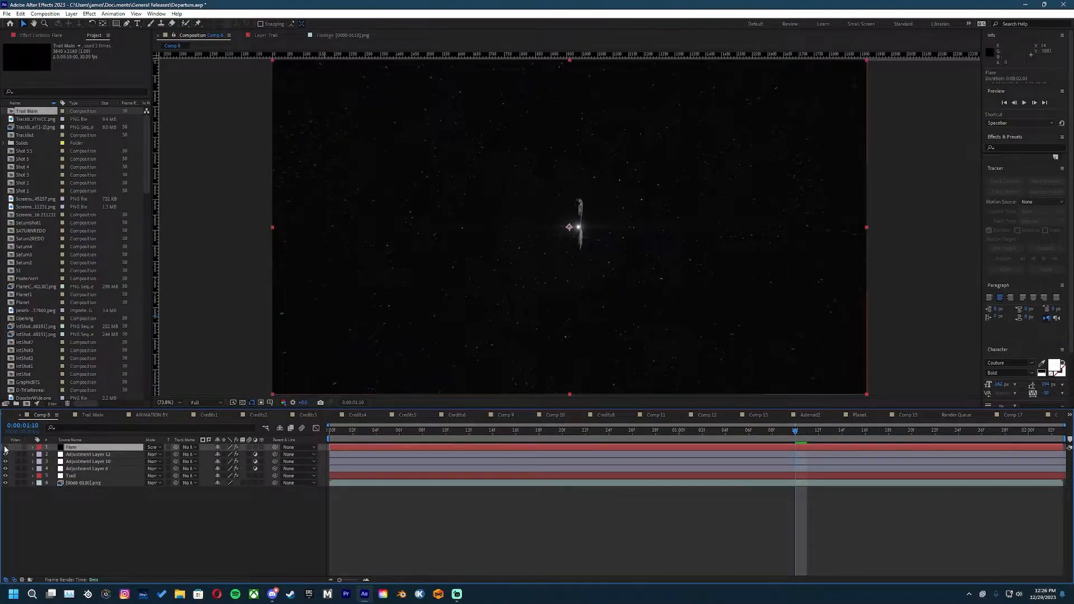
pyautogui.click(5, 447)
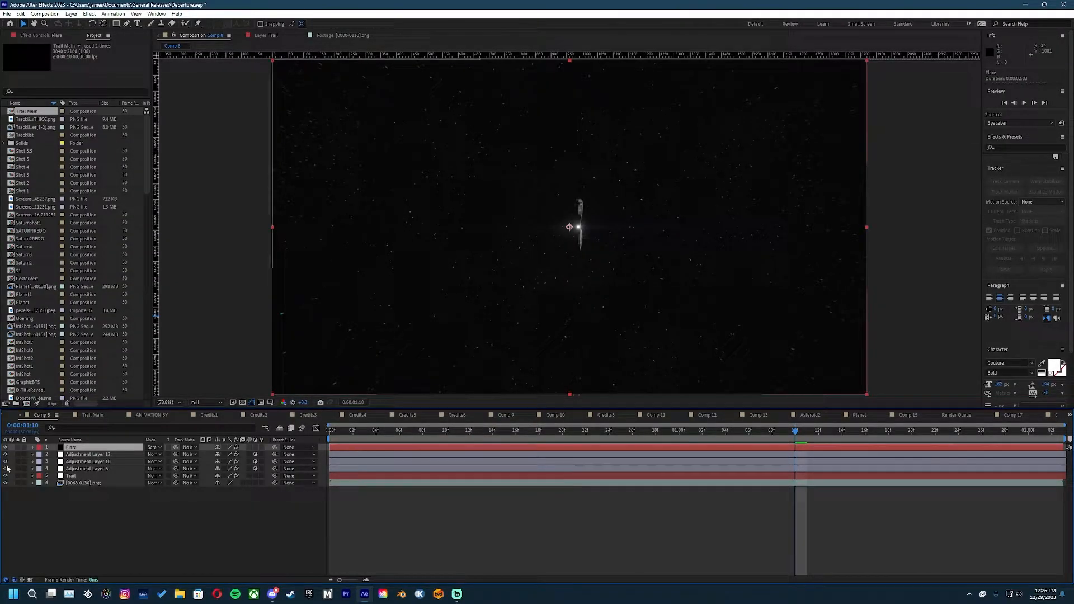
pyautogui.click(5, 467)
pyautogui.click(5, 476)
pyautogui.click(5, 476)
pyautogui.click(5, 476)
pyautogui.click(5, 477)
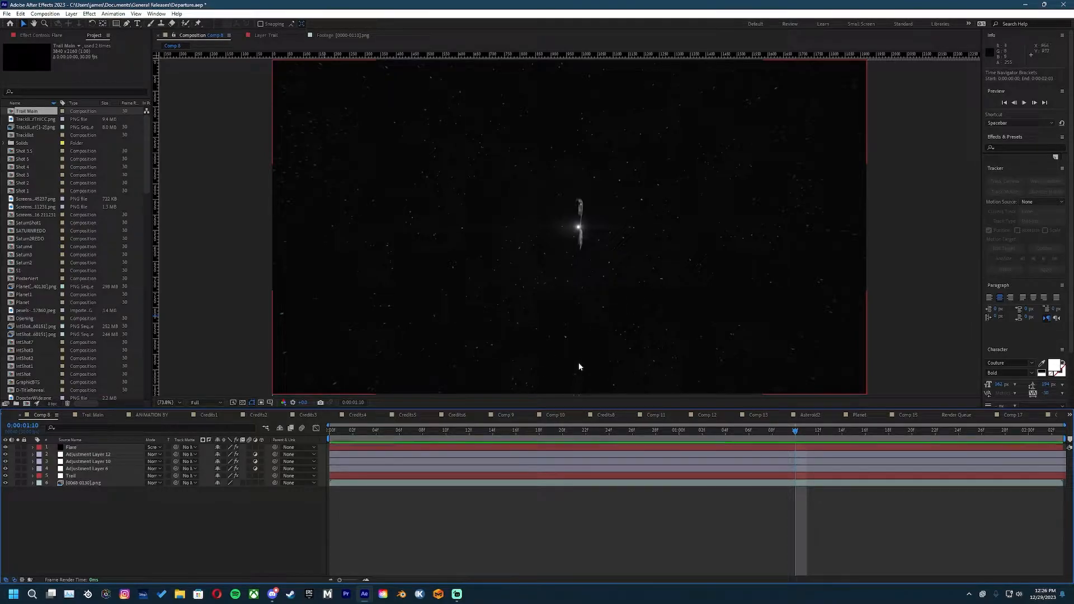
pyautogui.moveTo(748, 433); pyautogui.dragTo(855, 515)
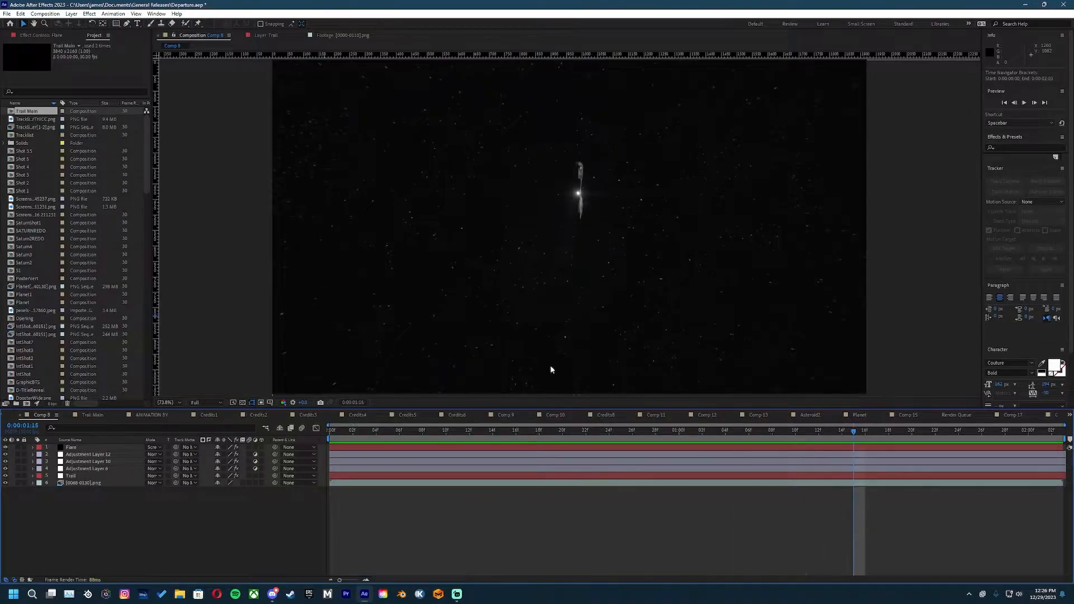
# Step: Close the Departure project without saving its changes and start a new project
pyautogui.click(1063, 4)
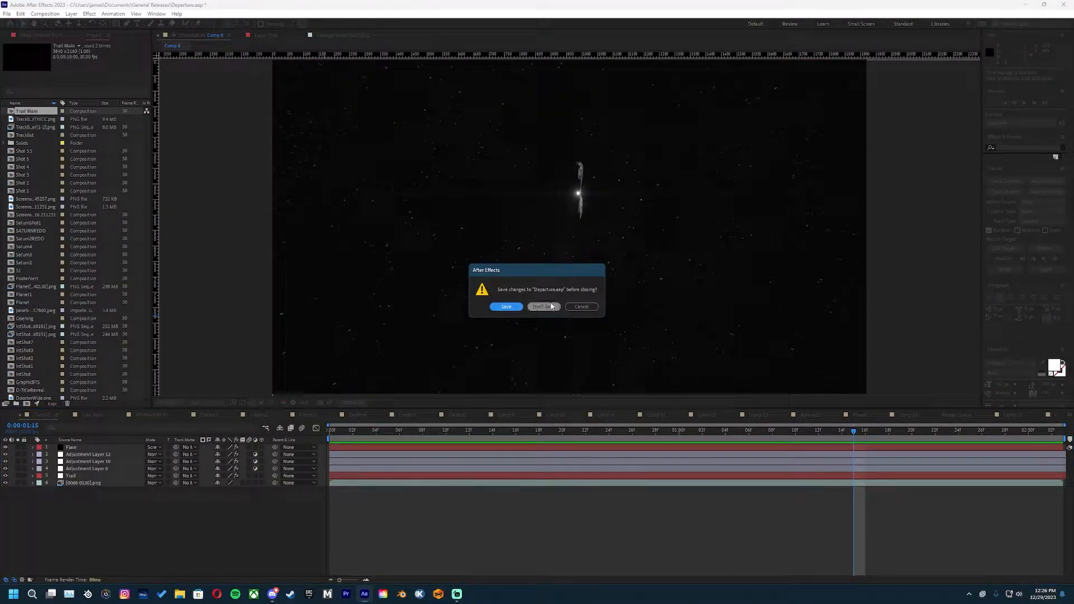
pyautogui.click(553, 307)
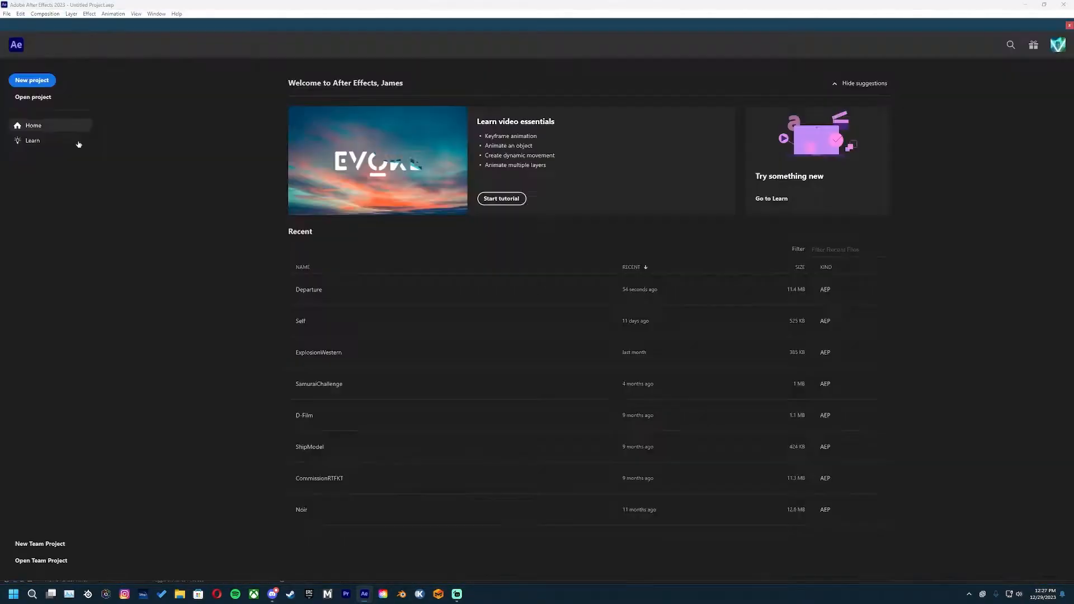
pyautogui.click(34, 82)
# Step: Import the PNG sequence starting at 0001.png from the SHOT 1 folder and create a composition from it
pyautogui.doubleClick(79, 211)
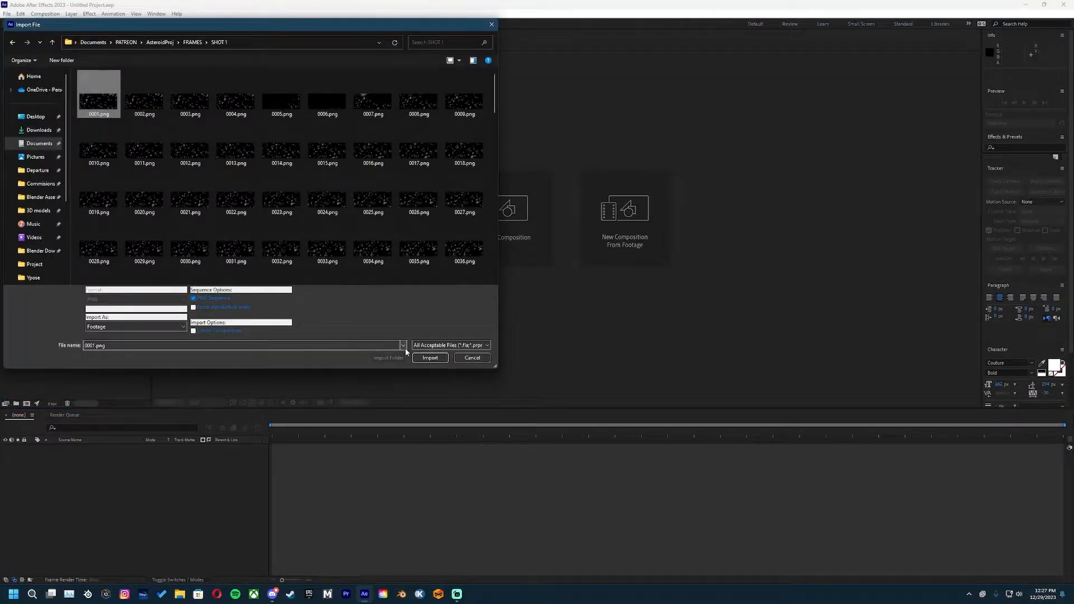
pyautogui.click(428, 358)
pyautogui.moveTo(38, 114); pyautogui.dragTo(114, 463)
# Step: Play the asteroid shot up to 0:00:03:10 and examine the asteroids and the ship up close at that frame
pyautogui.scroll(-2, 356, 299)
pyautogui.scroll(2, 356, 298)
pyautogui.moveTo(465, 252); pyautogui.dragTo(445, 256)
pyautogui.press('space')
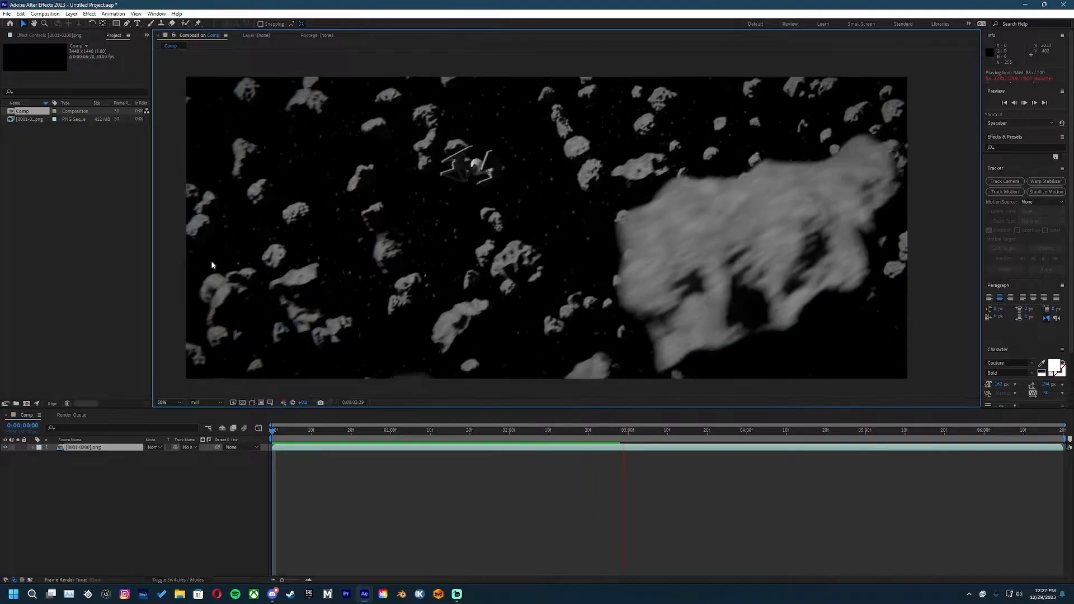
pyautogui.press('space')
pyautogui.moveTo(290, 271); pyautogui.dragTo(436, 262)
pyautogui.scroll(2, 403, 265)
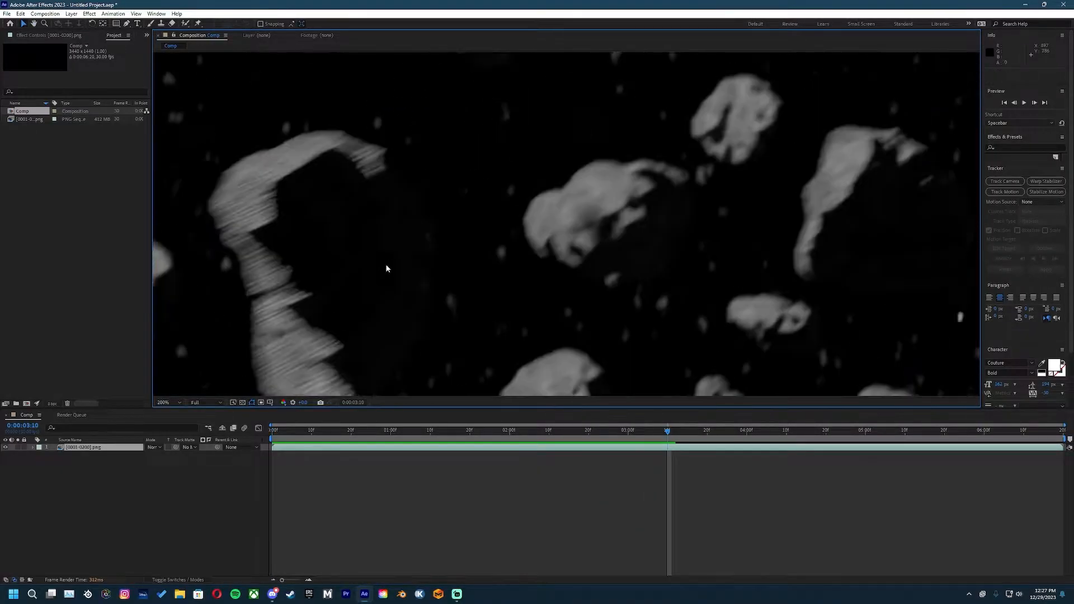
pyautogui.hscroll(-10, 386, 268)
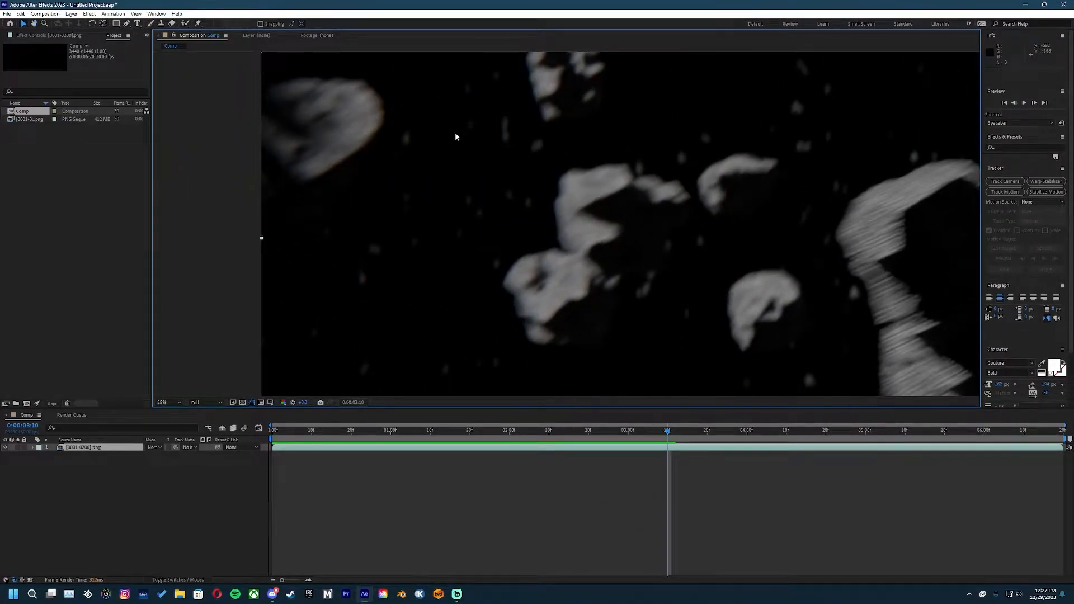
pyautogui.scroll(-4, 456, 134)
pyautogui.scroll(2, 673, 201)
pyautogui.moveTo(674, 200); pyautogui.dragTo(391, 217)
pyautogui.scroll(1, 613, 195)
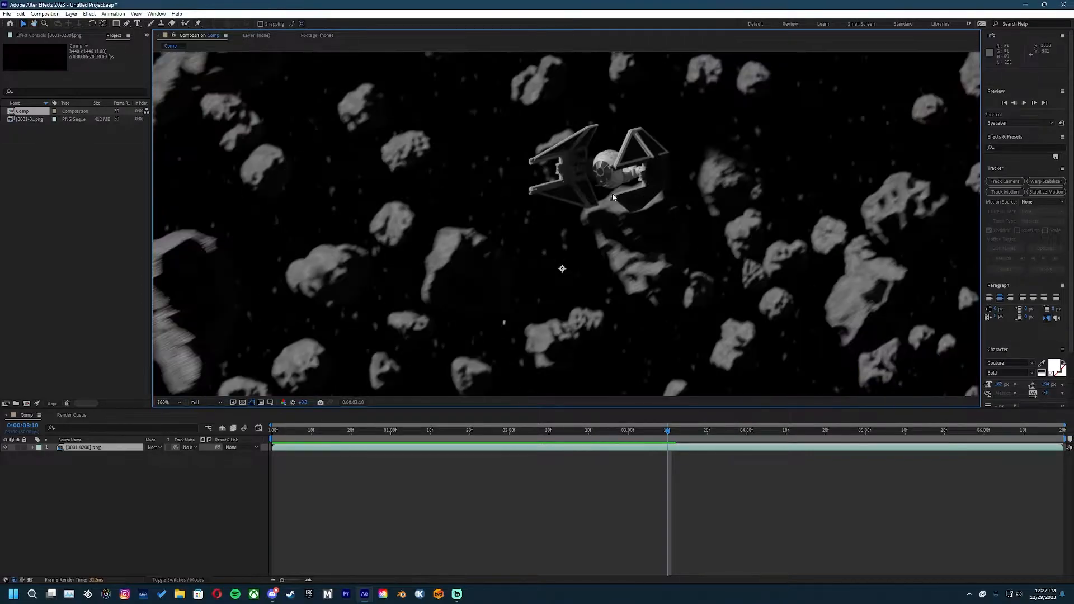
pyautogui.moveTo(613, 197); pyautogui.dragTo(446, 193)
pyautogui.scroll(4, 446, 190)
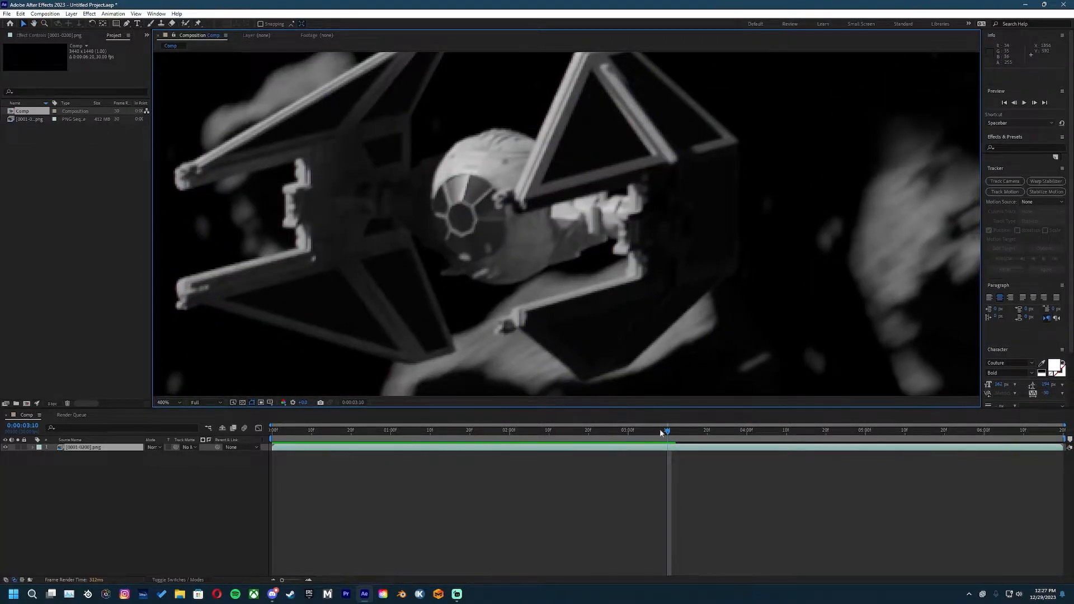
# Step: Go back to 0:00:00:20 and inspect the ship and the nearby asteroid up close
pyautogui.click(395, 430)
pyautogui.scroll(-10, 724, 177)
pyautogui.scroll(4, 523, 233)
pyautogui.scroll(1, 524, 233)
pyautogui.moveTo(395, 431); pyautogui.dragTo(351, 435)
pyautogui.scroll(5, 448, 199)
pyautogui.scroll(-2, 620, 334)
pyautogui.scroll(2, 430, 226)
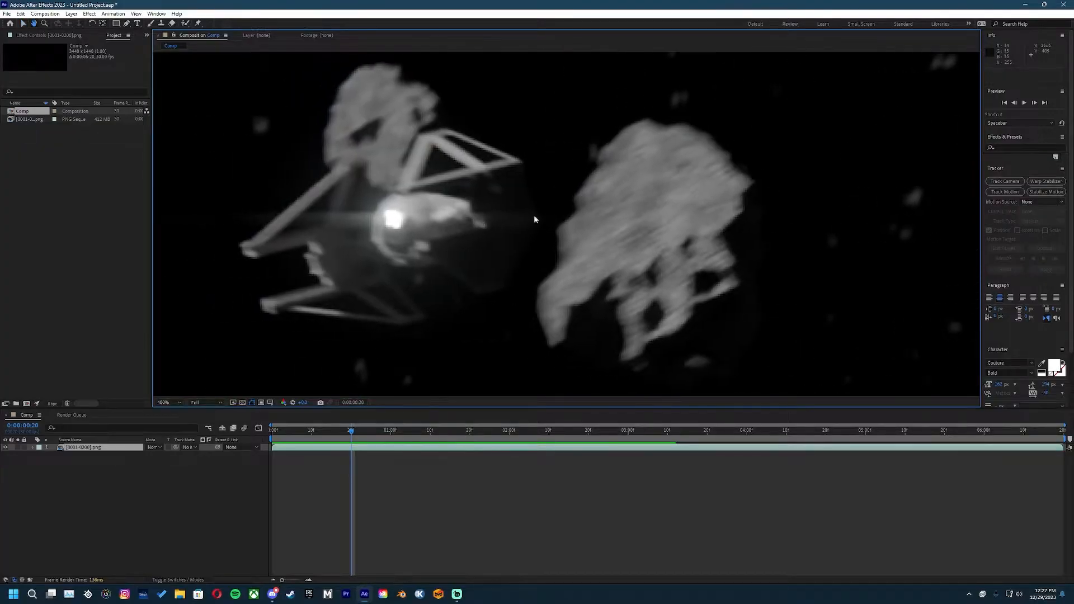
pyautogui.scroll(-4, 519, 254)
# Step: Play the shot from 0:00:05:09 to 0:00:06:16 and examine the green laser bolts and the ship
pyautogui.moveTo(335, 432); pyautogui.dragTo(901, 475)
pyautogui.press('space')
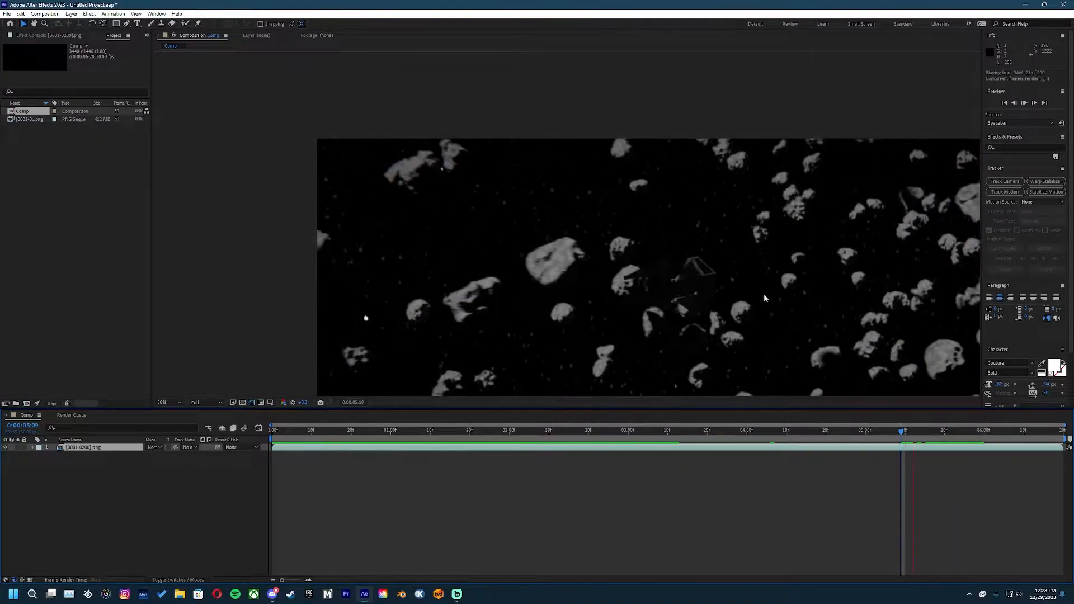
pyautogui.moveTo(625, 298); pyautogui.dragTo(552, 252)
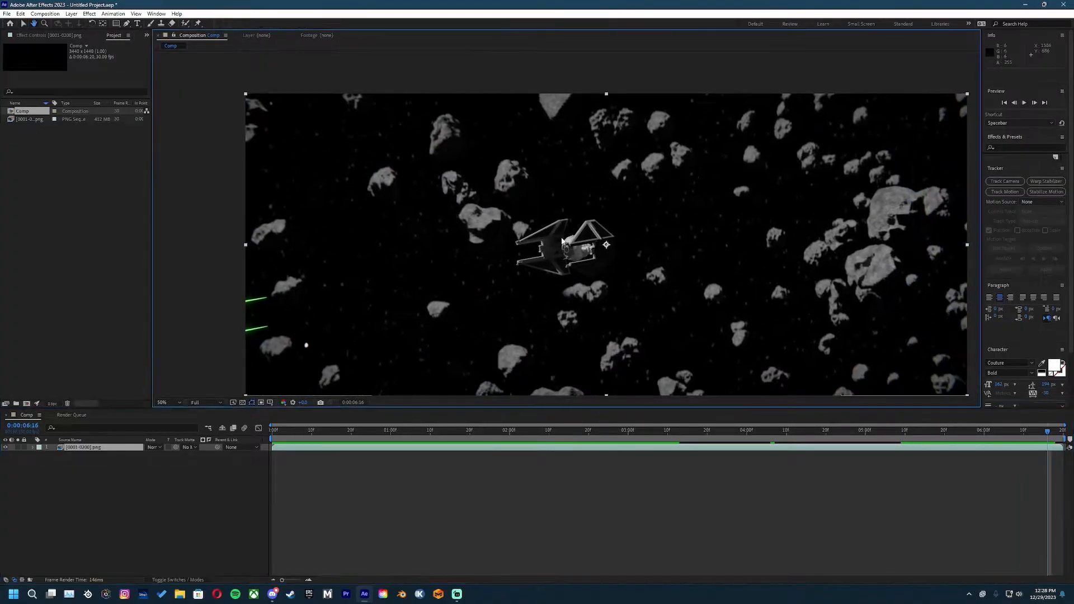
pyautogui.scroll(1, 564, 229)
pyautogui.scroll(-1, 559, 213)
pyautogui.scroll(-1, 565, 223)
pyautogui.press('.')
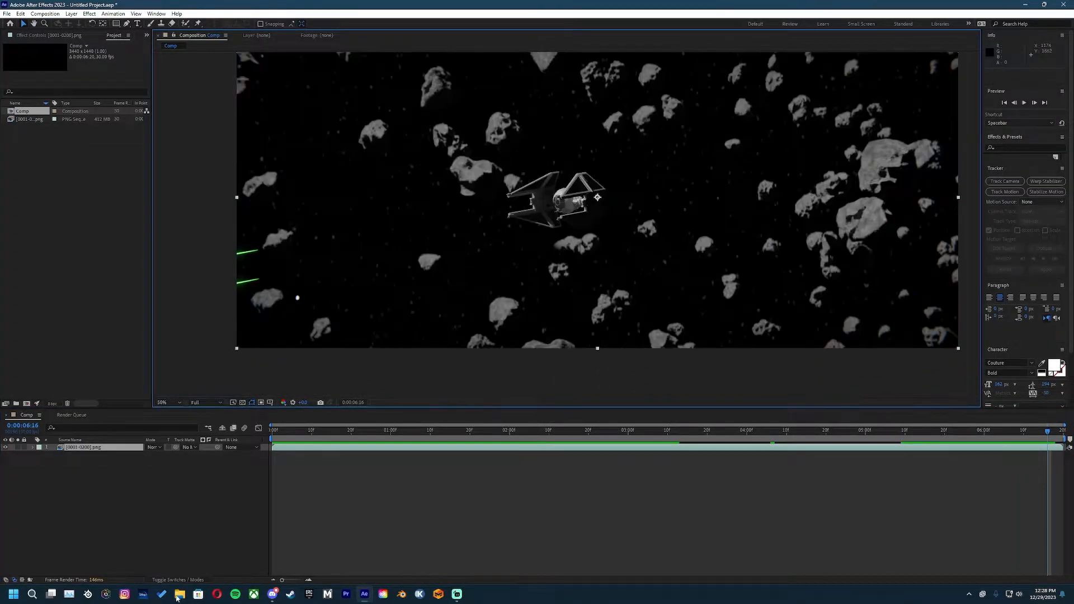
# Step: Switch to the web browser, search for "productioncraete" and open the official ProductionCrate site
pyautogui.click(217, 594)
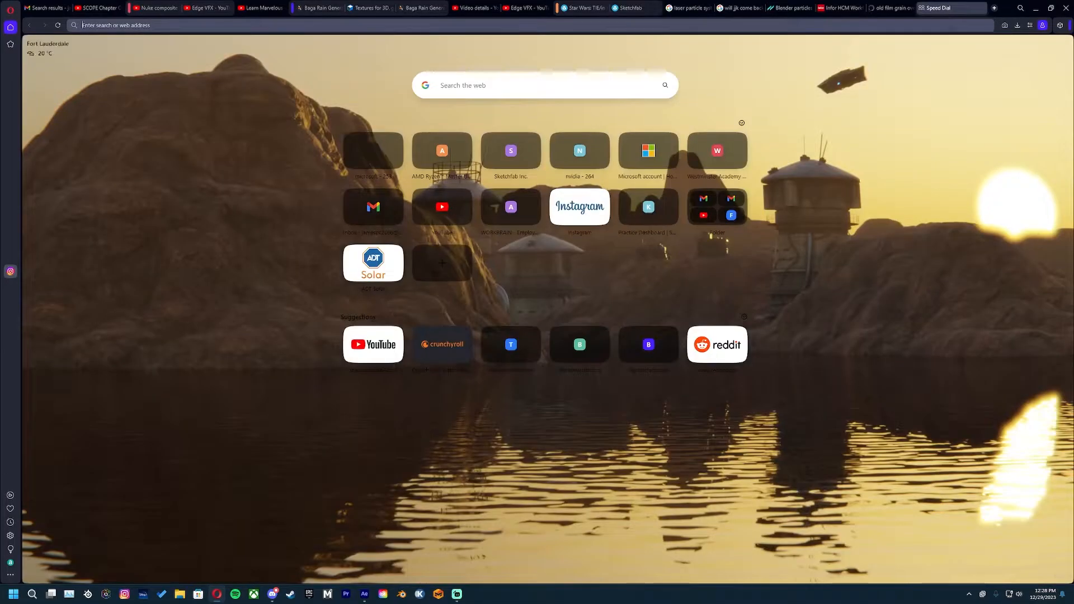
pyautogui.write('prdo')
pyautogui.press('BackSpace')
pyautogui.press('BackSpace')
pyautogui.write('od')
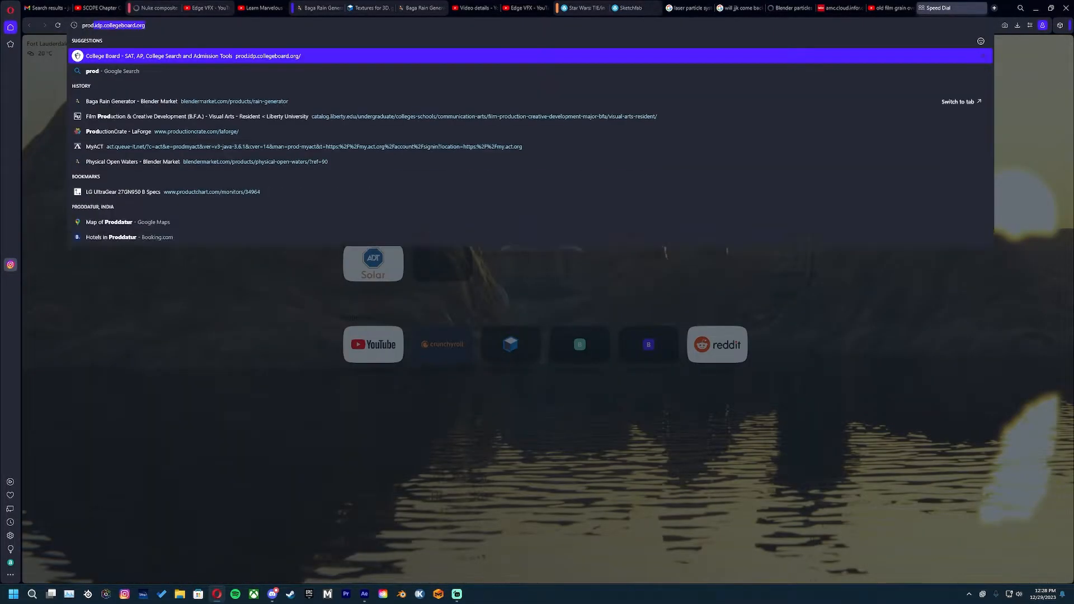
pyautogui.write('uctioncraete')
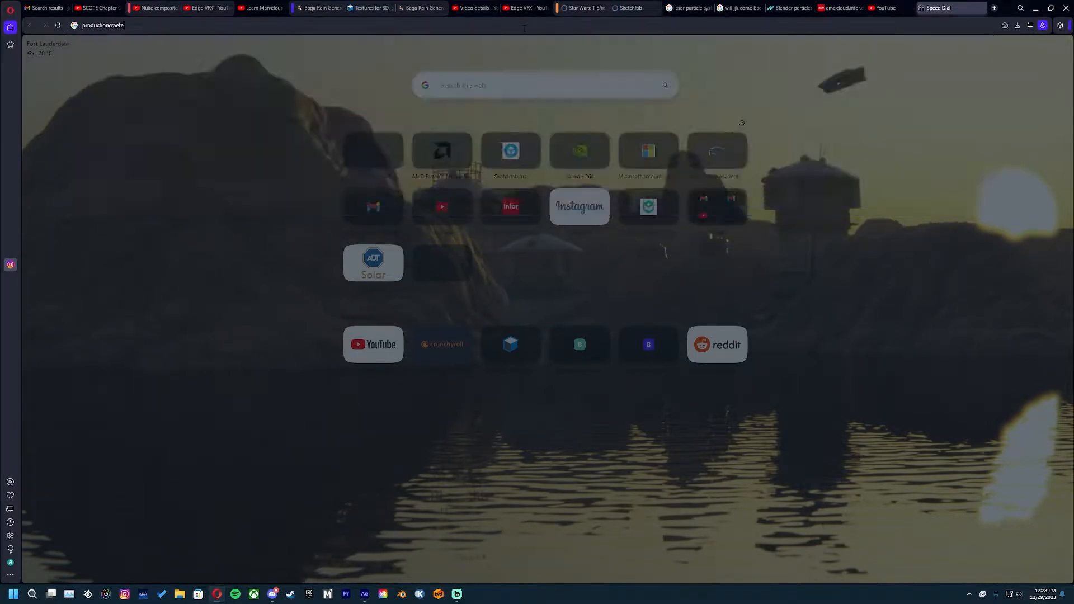
pyautogui.press('Return')
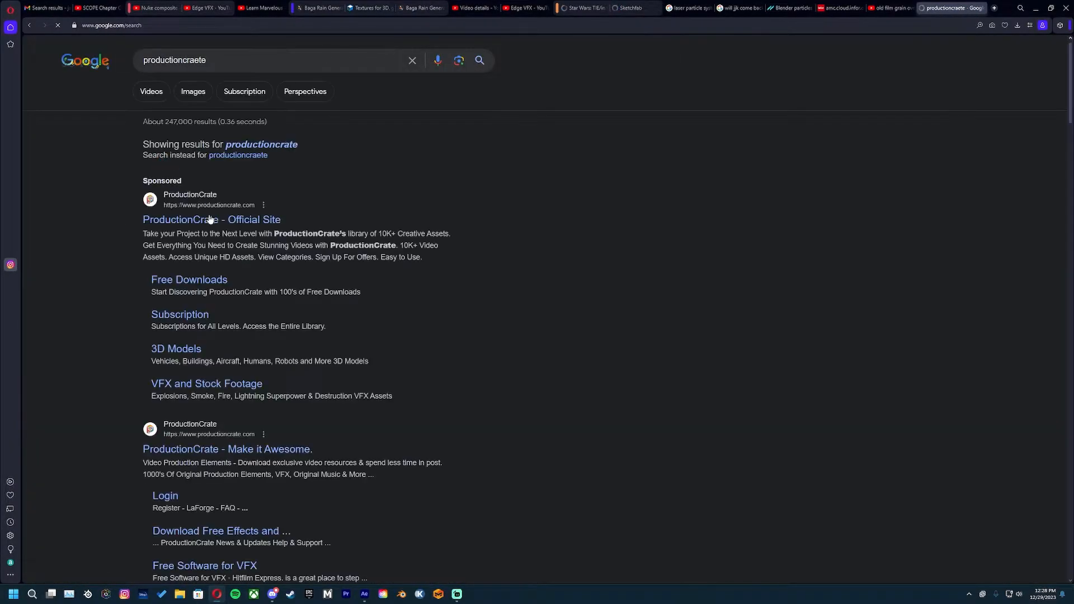
pyautogui.click(211, 220)
# Step: Search the ProductionCrate VFX library for "muzzle flash" and browse the available clips
pyautogui.click(535, 348)
pyautogui.write('muzz')
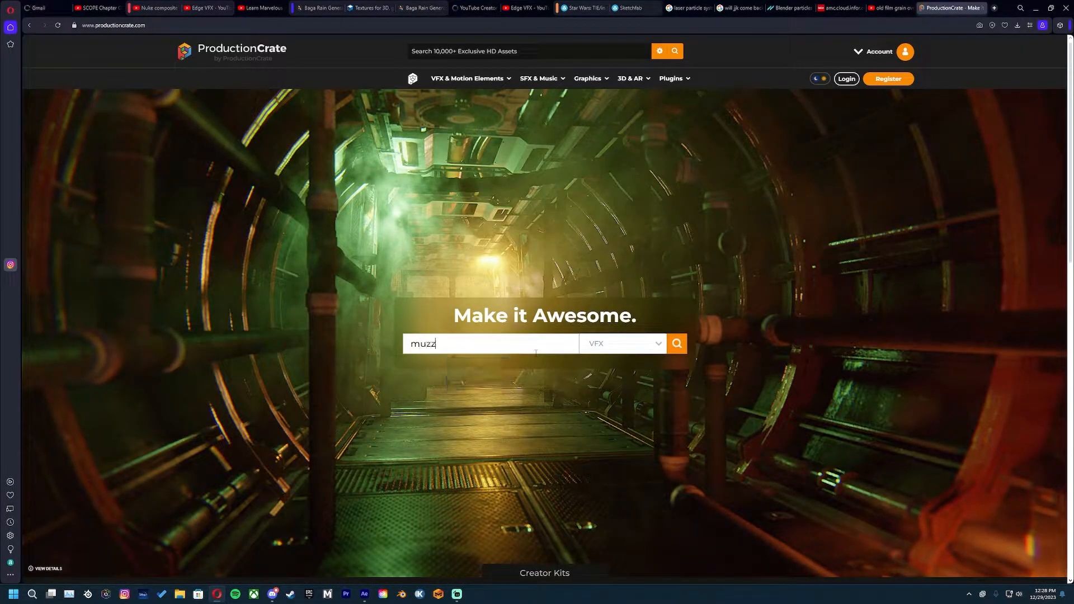
pyautogui.write('le flash')
pyautogui.press('Return')
pyautogui.click(440, 178)
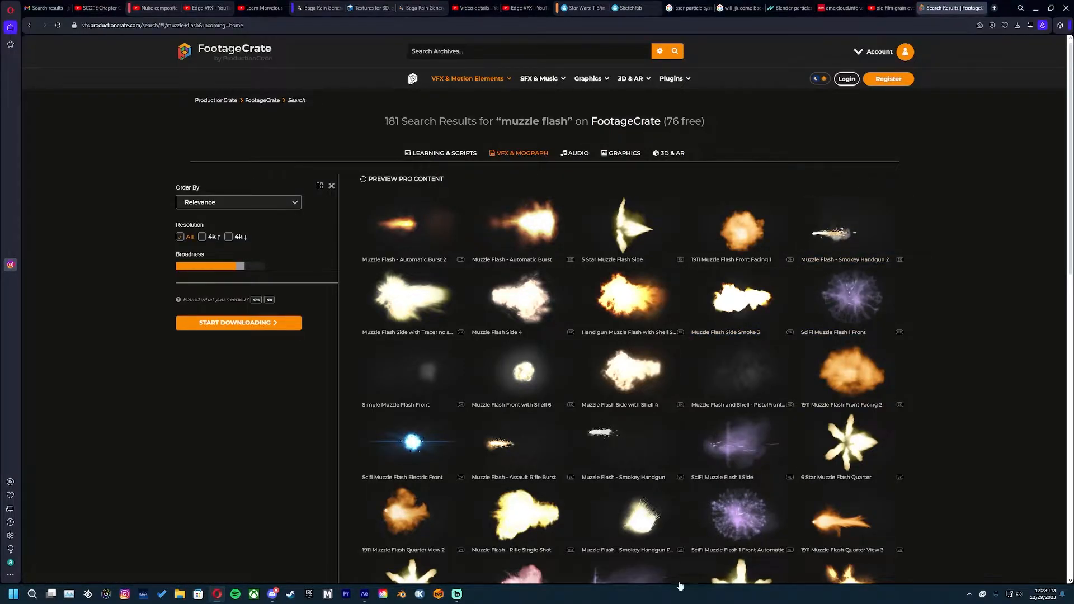
pyautogui.scroll(-3, 495, 416)
pyautogui.scroll(-1, 495, 415)
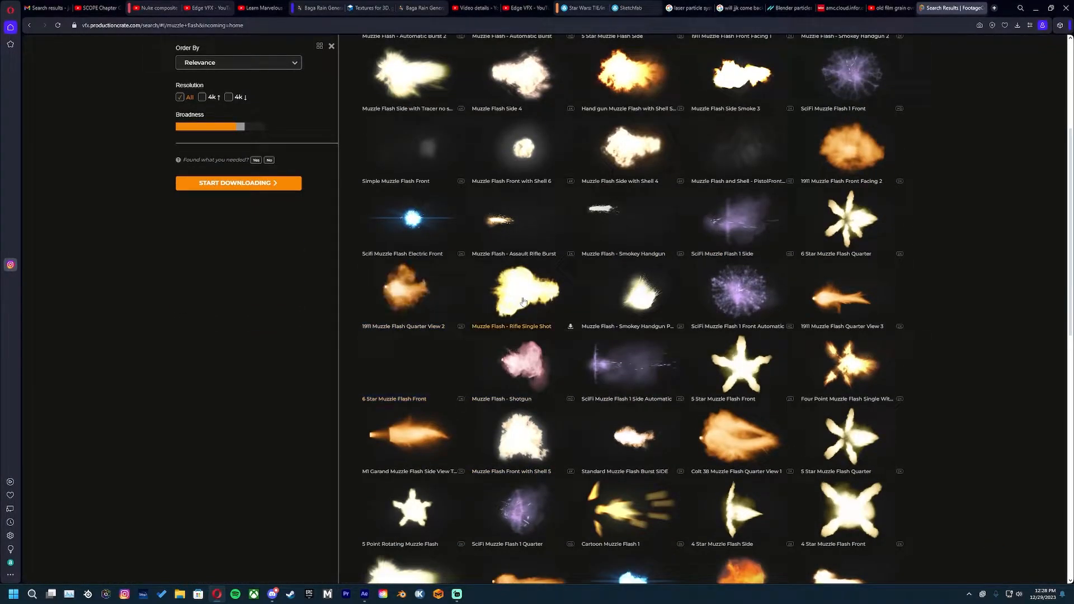
# Step: Switch back to After Effects and open the composition settings of Comp
pyautogui.click(363, 596)
pyautogui.click(39, 415)
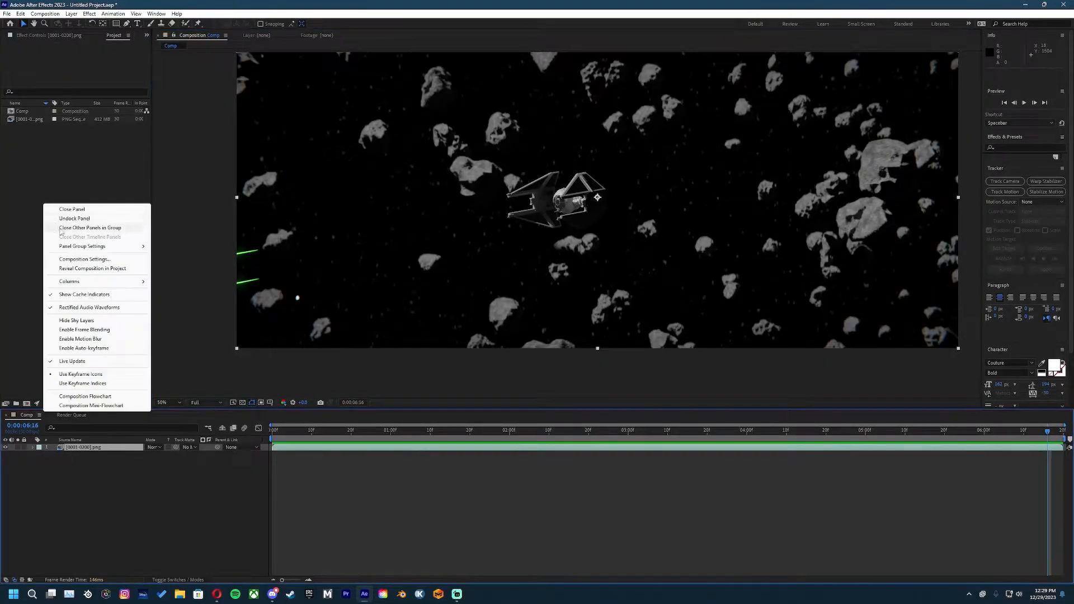
pyautogui.click(83, 260)
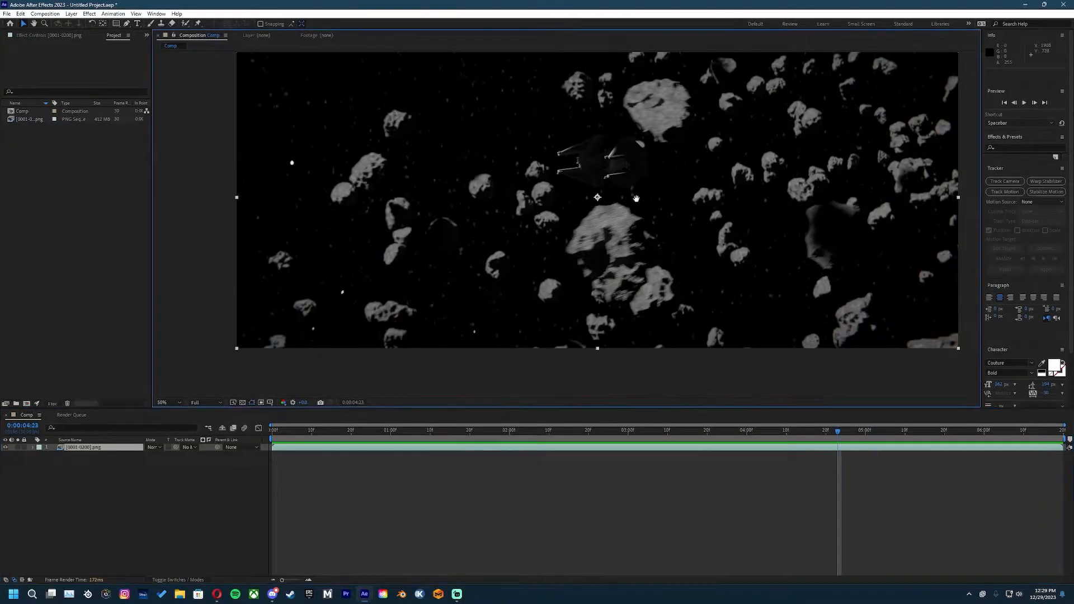
# Step: Examine the ship up close at 0:00:04:23 and 0:00:05:02, then view the whole frame
pyautogui.scroll(4, 617, 213)
pyautogui.moveTo(555, 396); pyautogui.dragTo(554, 398)
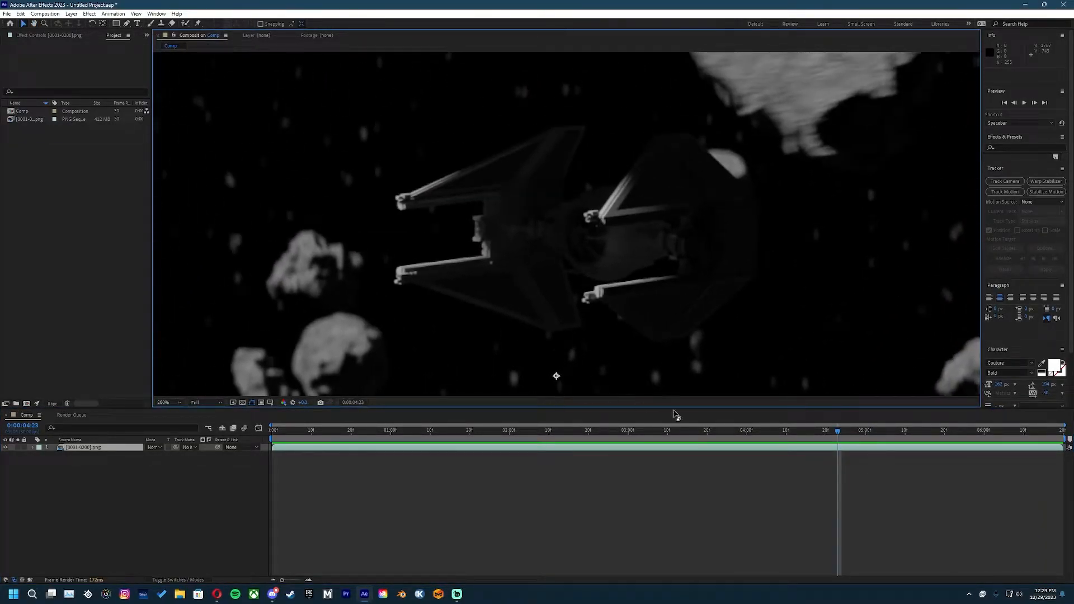
pyautogui.moveTo(838, 437); pyautogui.dragTo(873, 477)
pyautogui.click(164, 403)
pyautogui.click(178, 420)
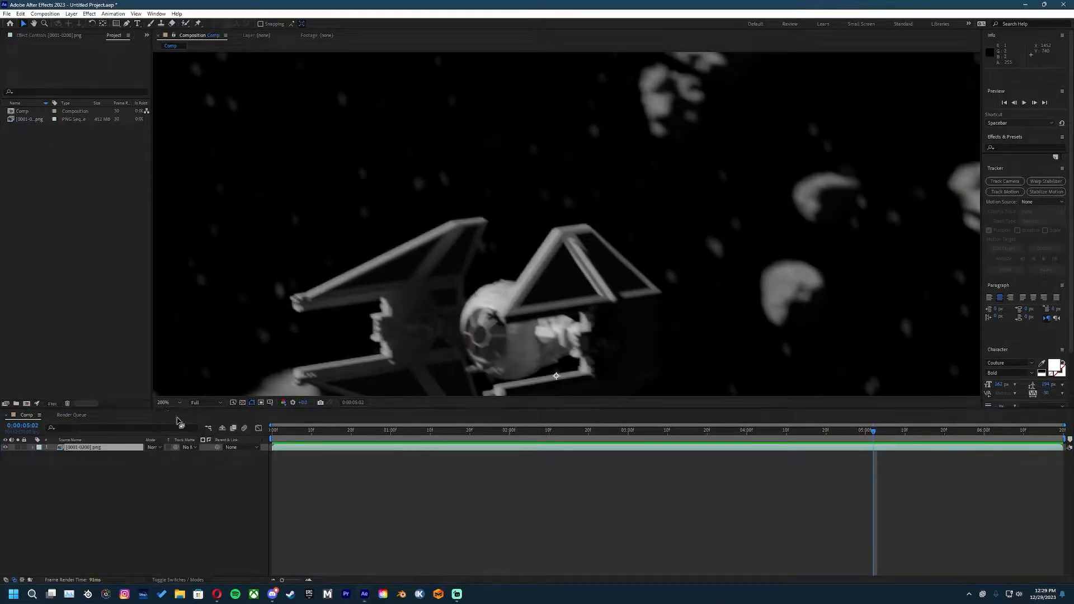
pyautogui.click(167, 403)
pyautogui.click(526, 242)
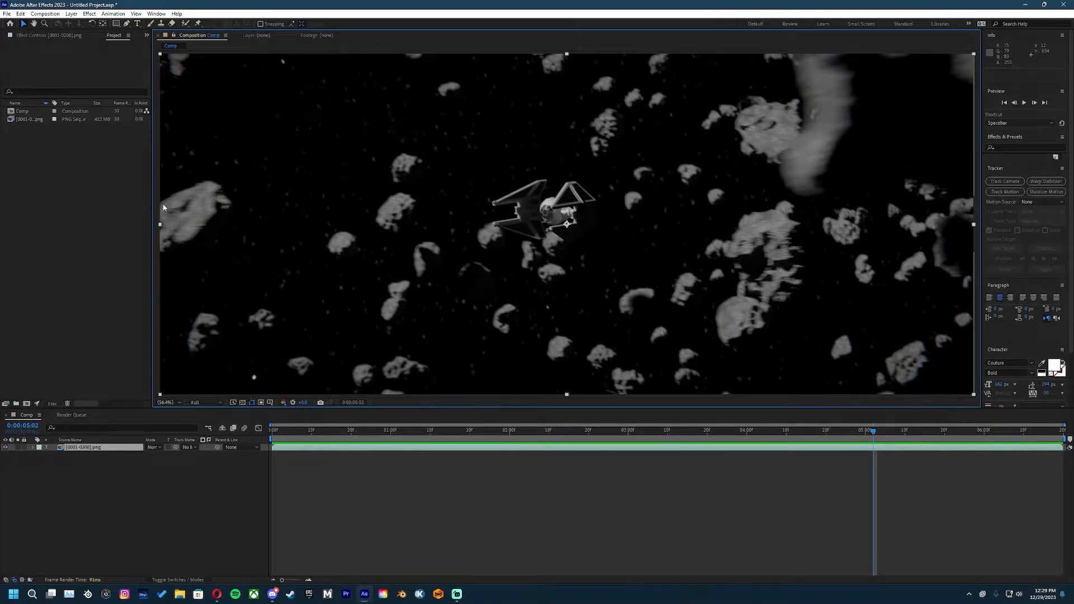
# Step: Save the project as AsteroidProj in the Departure folder
pyautogui.hotkey('ctrl', 's')
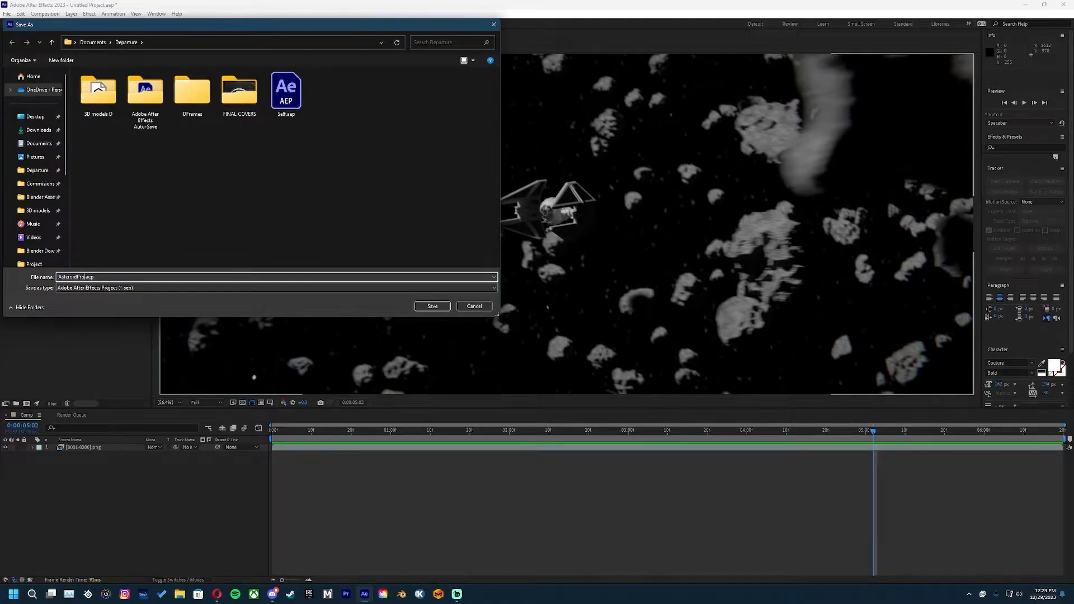
pyautogui.write('AsteroidProj')
pyautogui.press('Return')
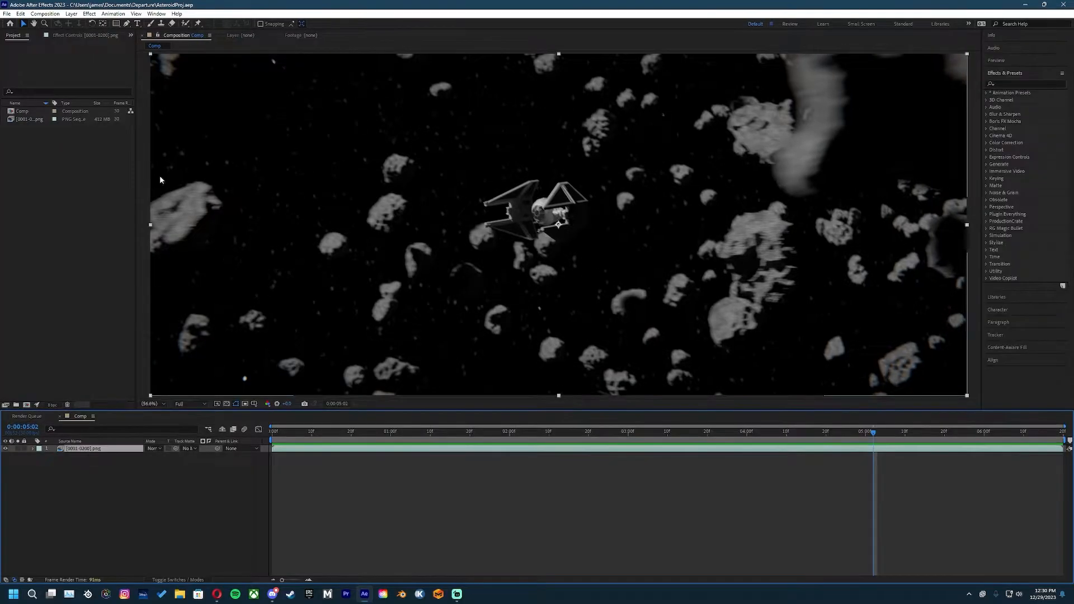
# Step: Find the Add Grain effect and apply it to the [0001-0200].png layer
pyautogui.click(82, 36)
pyautogui.rightClick(36, 128)
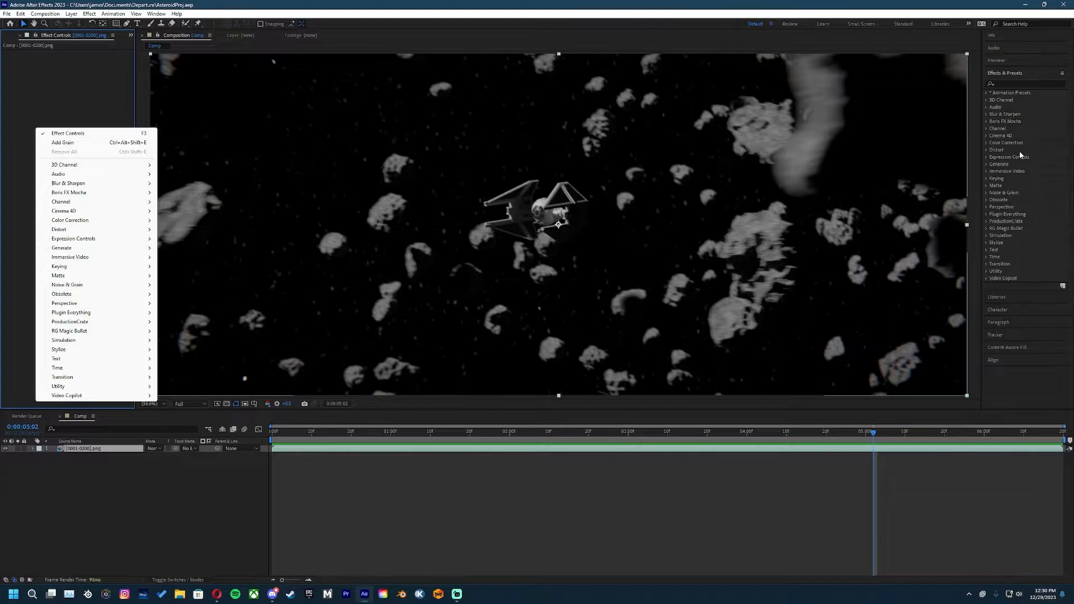
pyautogui.click(998, 123)
pyautogui.click(997, 85)
pyautogui.write('gra')
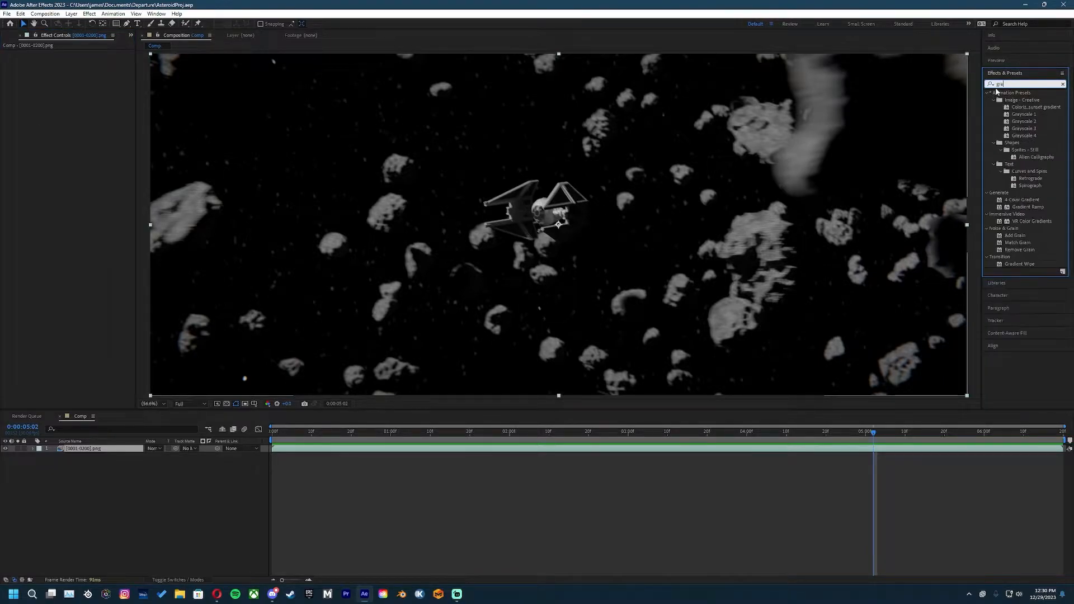
pyautogui.write('in')
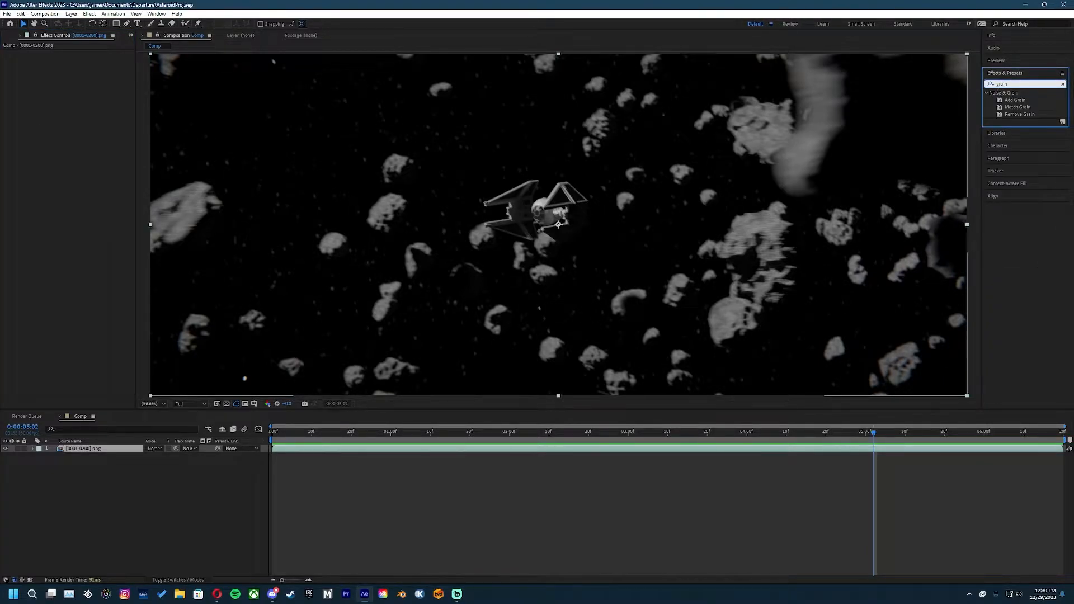
pyautogui.moveTo(1022, 101); pyautogui.dragTo(71, 449)
# Step: Set Add Grain's viewing mode to Final Output and check the grain on the ship up close
pyautogui.press('.')
pyautogui.press('.')
pyautogui.press('.')
pyautogui.press('.')
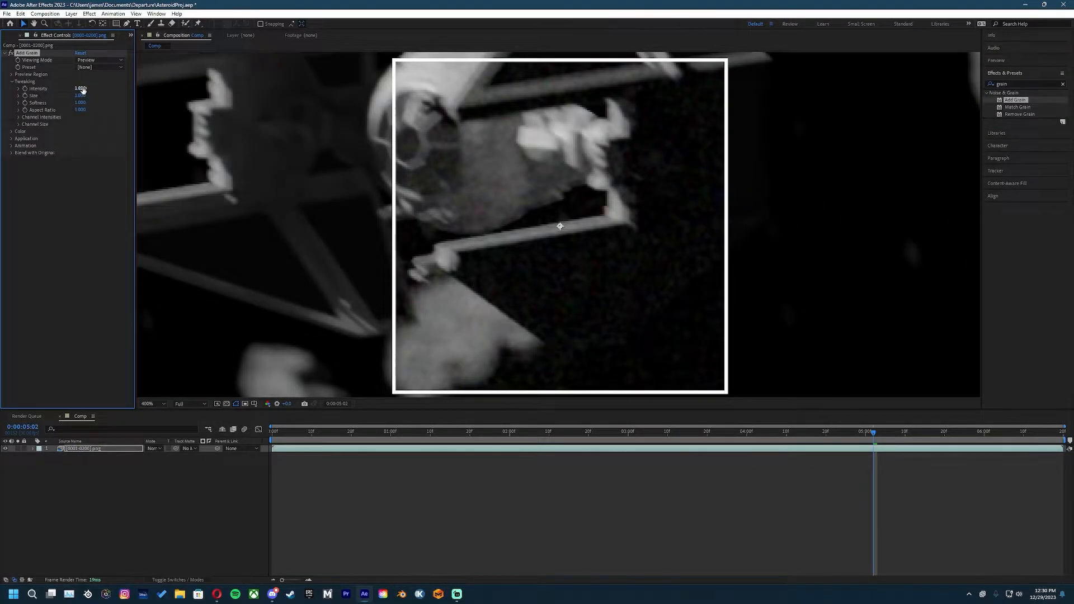
pyautogui.click(95, 60)
pyautogui.click(103, 87)
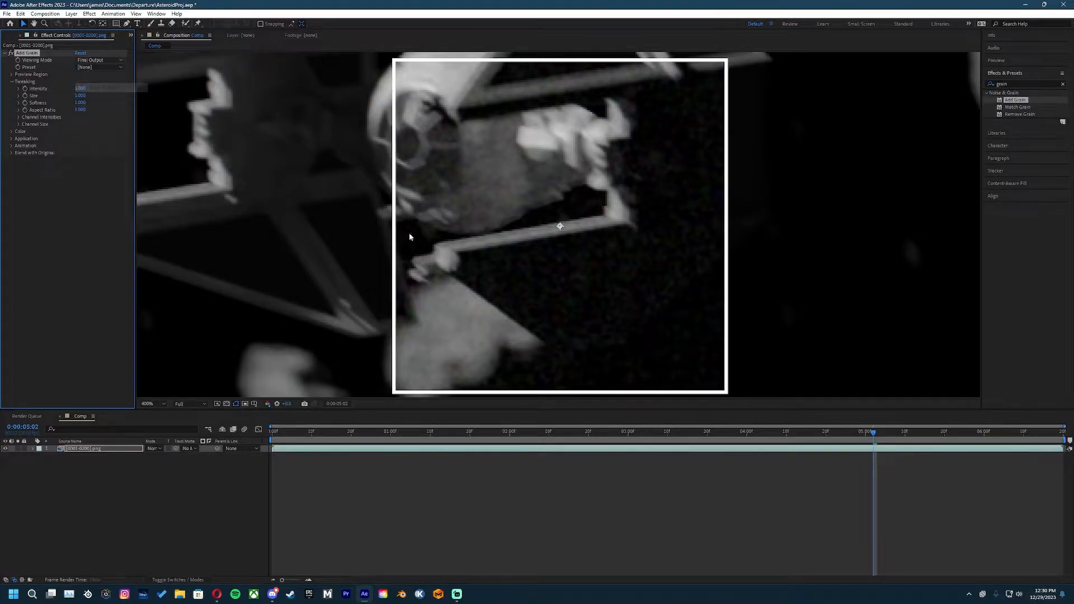
pyautogui.press(',')
pyautogui.press(',')
pyautogui.press(',')
pyautogui.press(',')
pyautogui.press(',')
pyautogui.press('.')
pyautogui.press('.')
pyautogui.press('.')
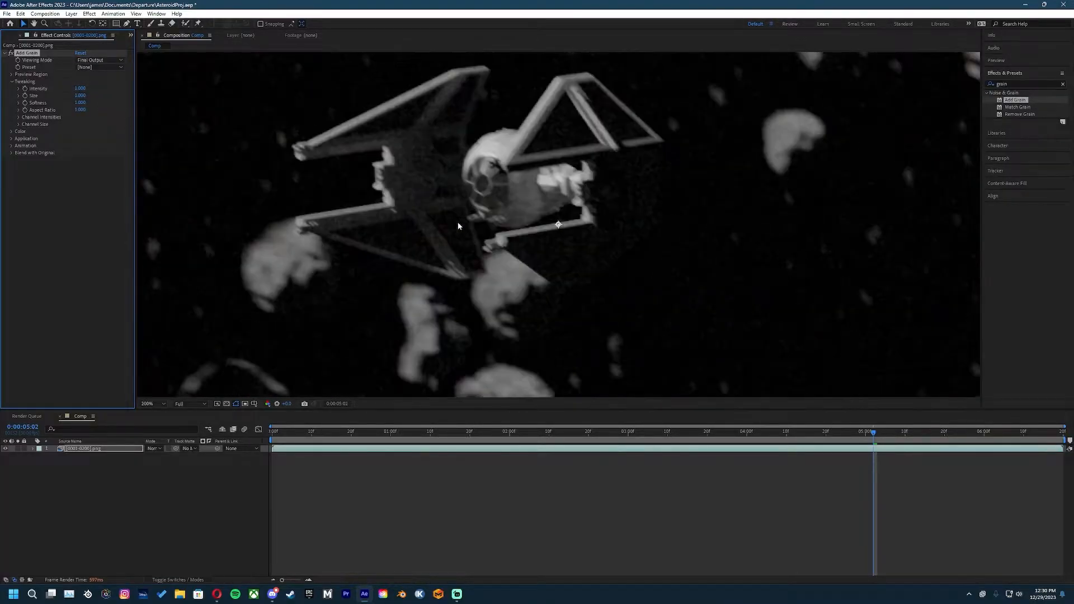
# Step: Try film-stock presets for the grain, including Kodak Vision 500T (5279), and choose Kodak SFX 200T
pyautogui.click(99, 67)
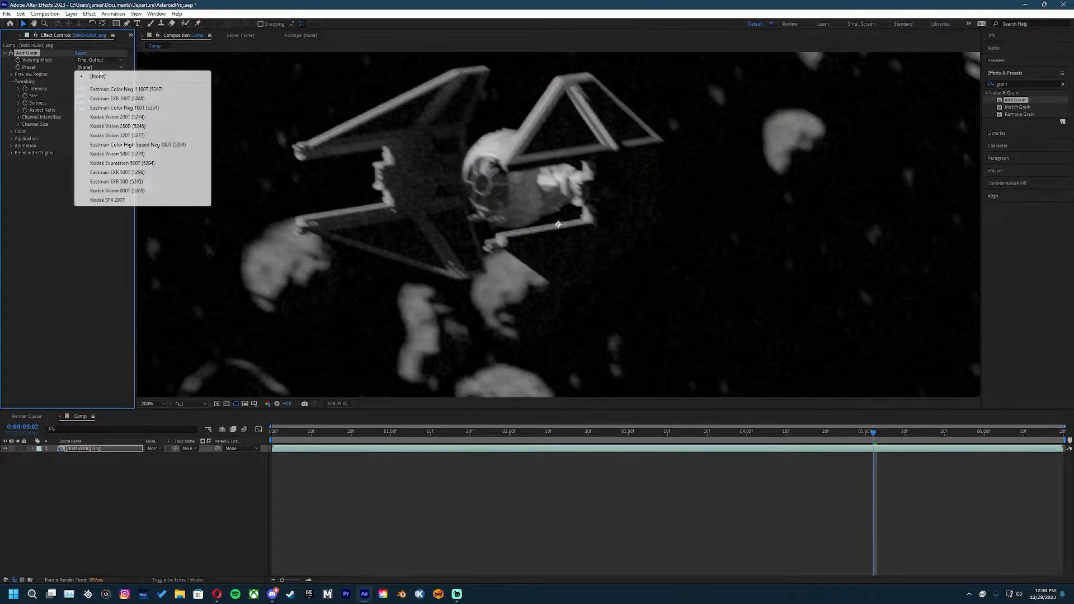
pyautogui.click(144, 154)
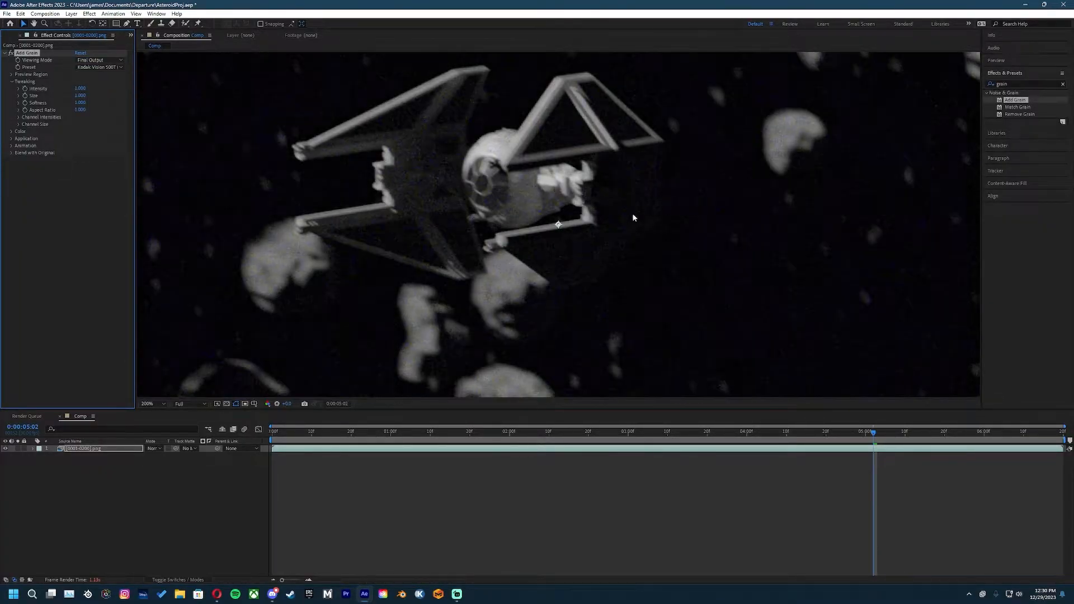
pyautogui.click(106, 60)
pyautogui.click(75, 195)
pyautogui.click(113, 67)
pyautogui.click(136, 90)
pyautogui.click(99, 66)
pyautogui.click(143, 203)
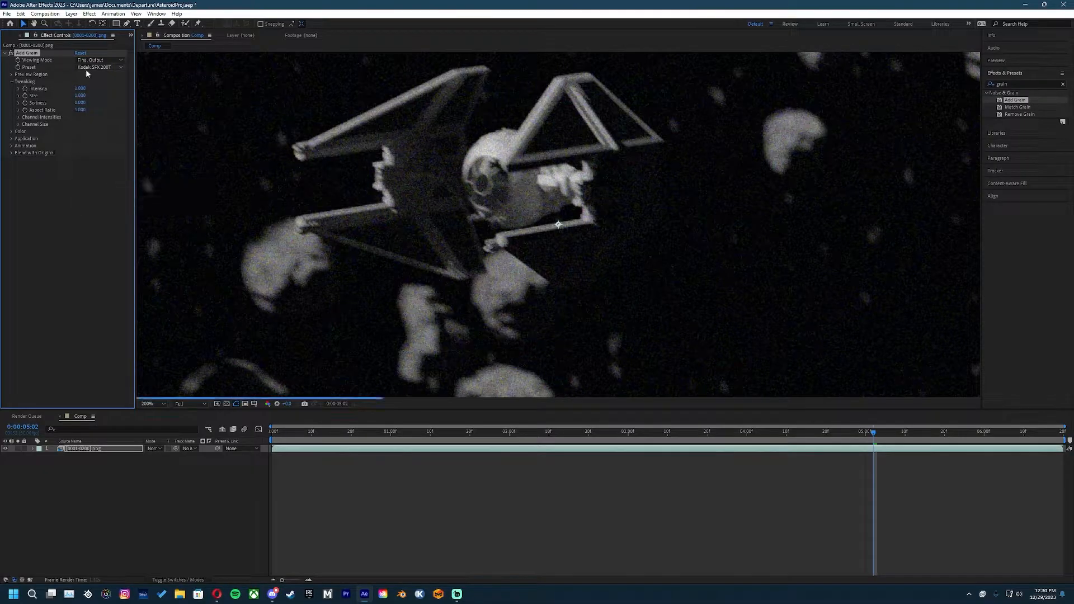
# Step: Preview the grained footage from 0:00:05:02, then examine the grain at 0:00:04:28 and on the first frame
pyautogui.scroll(4, 498, 237)
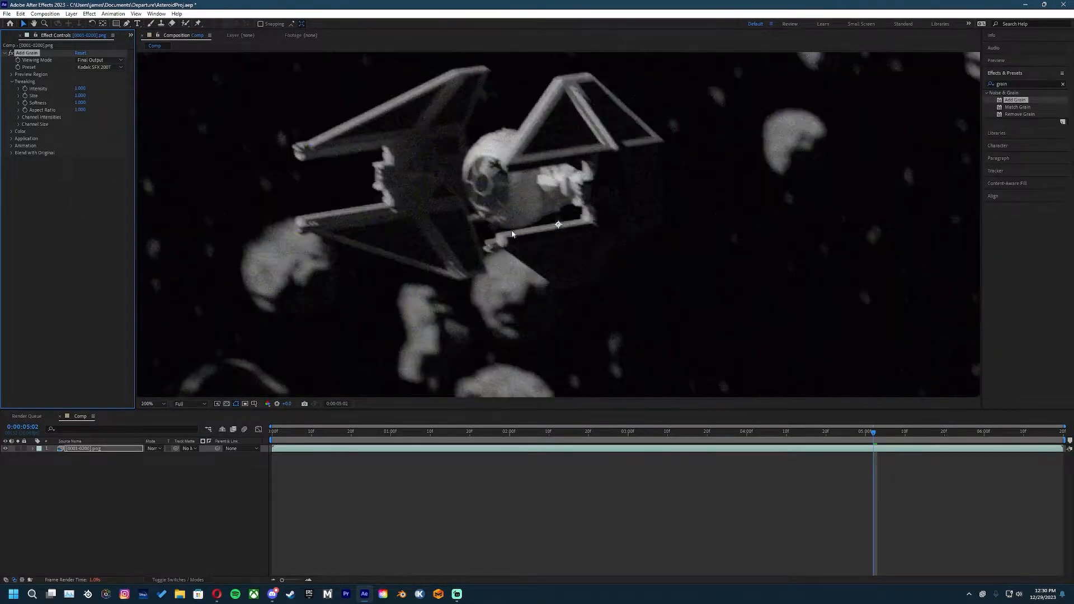
pyautogui.scroll(-3, 570, 271)
pyautogui.scroll(1, 569, 270)
pyautogui.press('space')
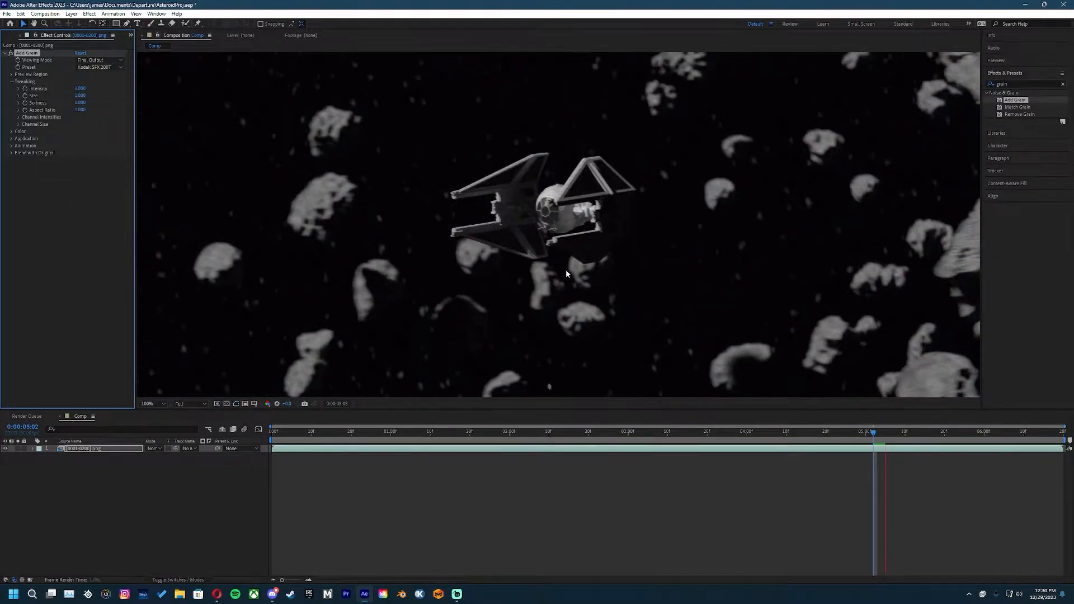
pyautogui.press('space')
pyautogui.moveTo(889, 432); pyautogui.dragTo(859, 431)
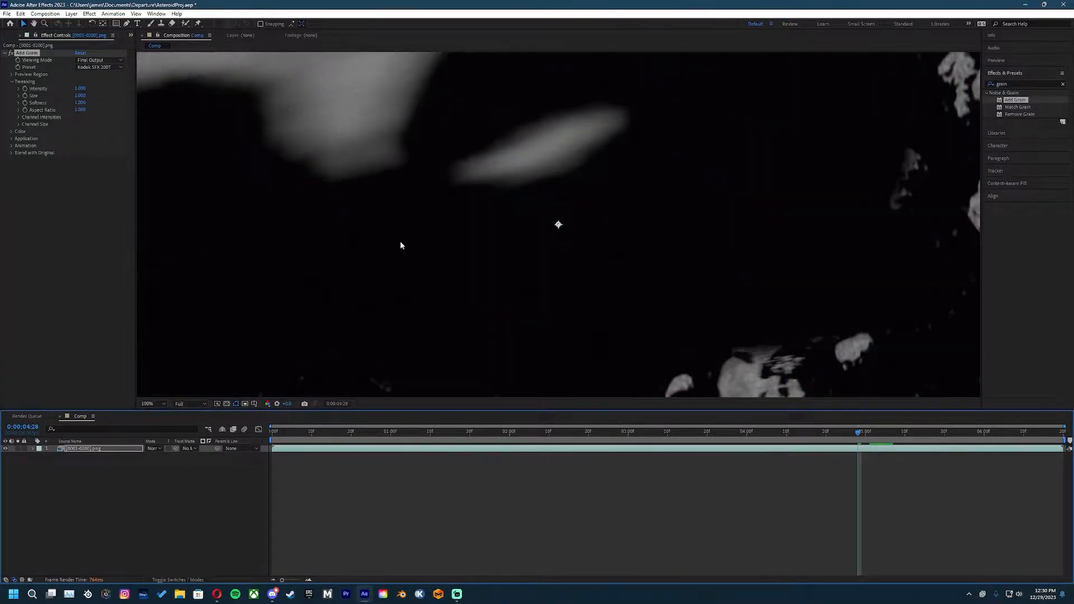
pyautogui.press(',')
pyautogui.press('Home')
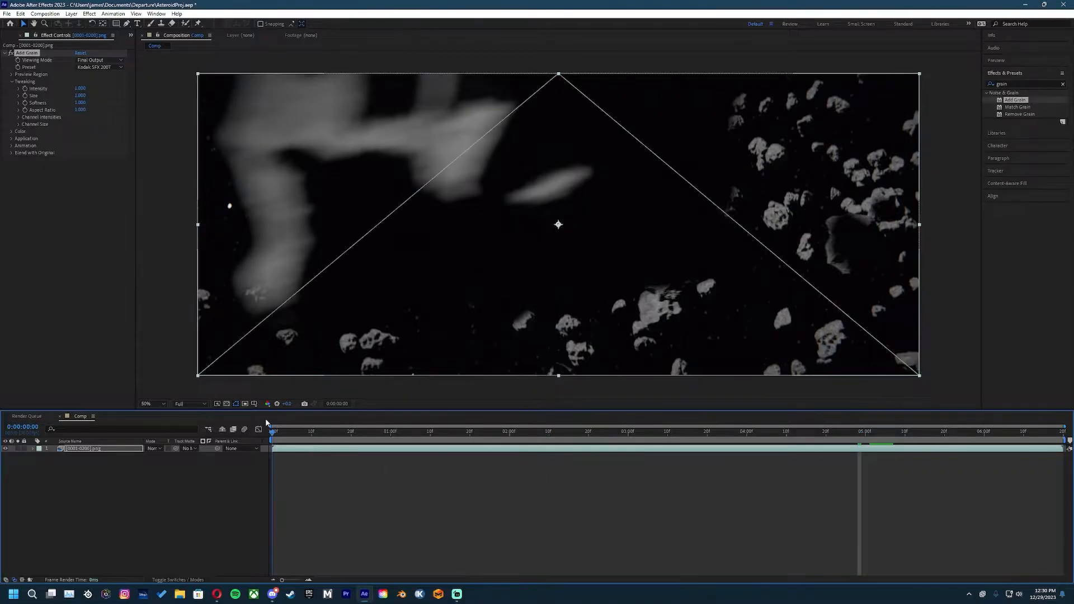
pyautogui.press('.')
pyautogui.scroll(-1, 330, 290)
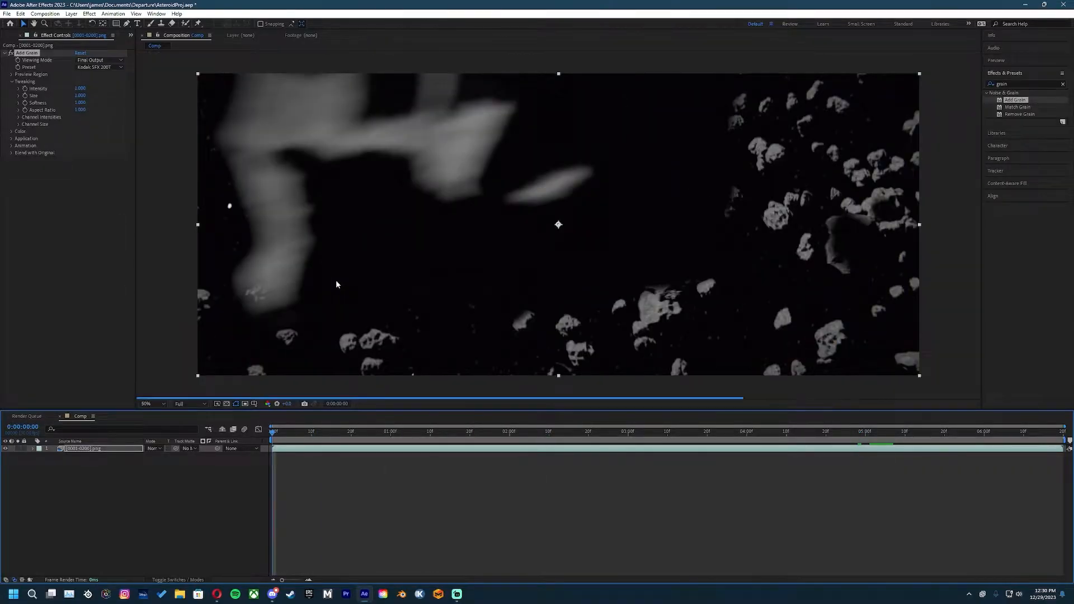
pyautogui.scroll(3, 512, 258)
pyautogui.scroll(-4, 513, 258)
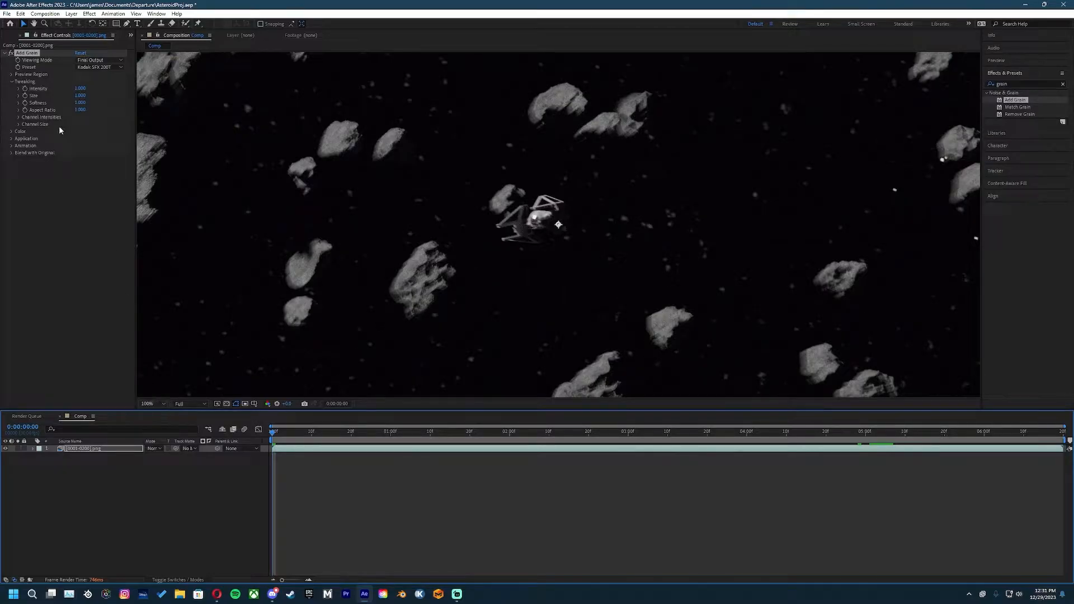
# Step: Set both the Intensity and the Size of Add Grain to 0.7 and check the frame
pyautogui.click(78, 89)
pyautogui.write('.7')
pyautogui.press('Return')
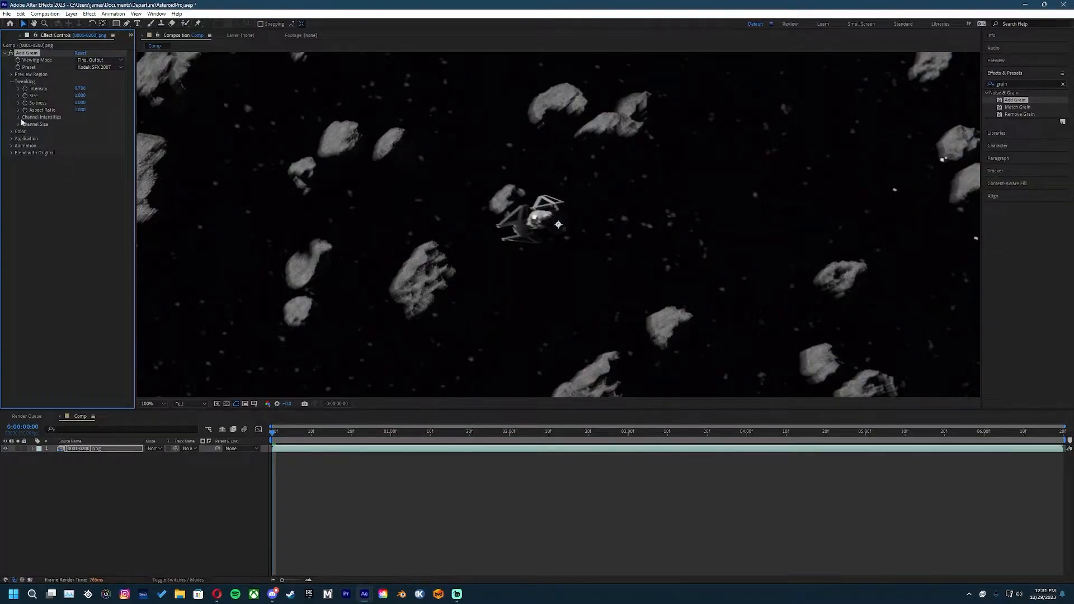
pyautogui.click(81, 97)
pyautogui.write('.7')
pyautogui.press('Return')
pyautogui.scroll(2, 385, 213)
pyautogui.scroll(-2, 493, 253)
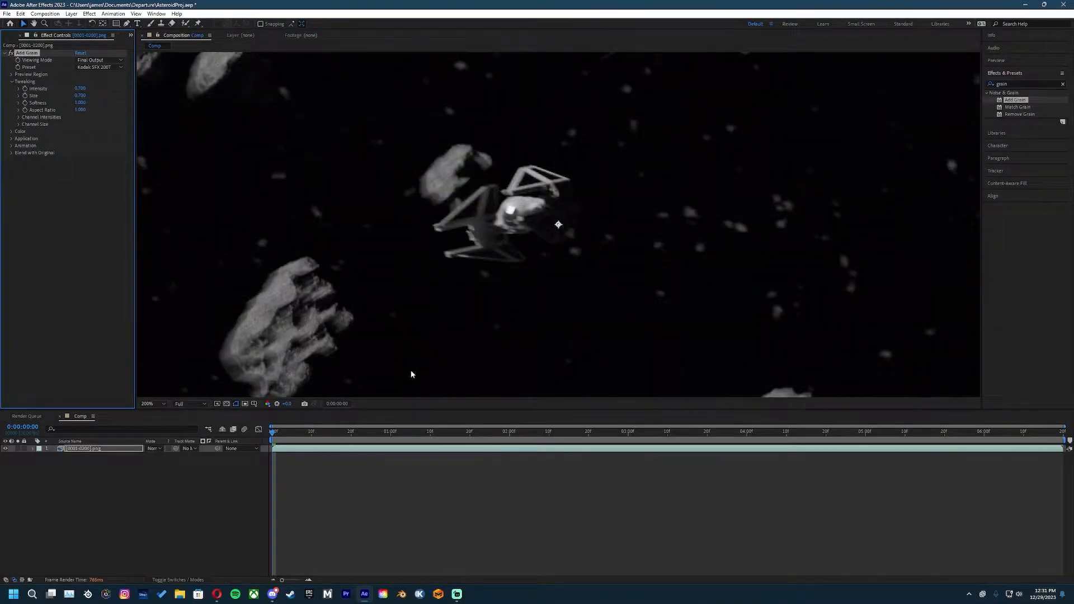
pyautogui.scroll(-2, 340, 246)
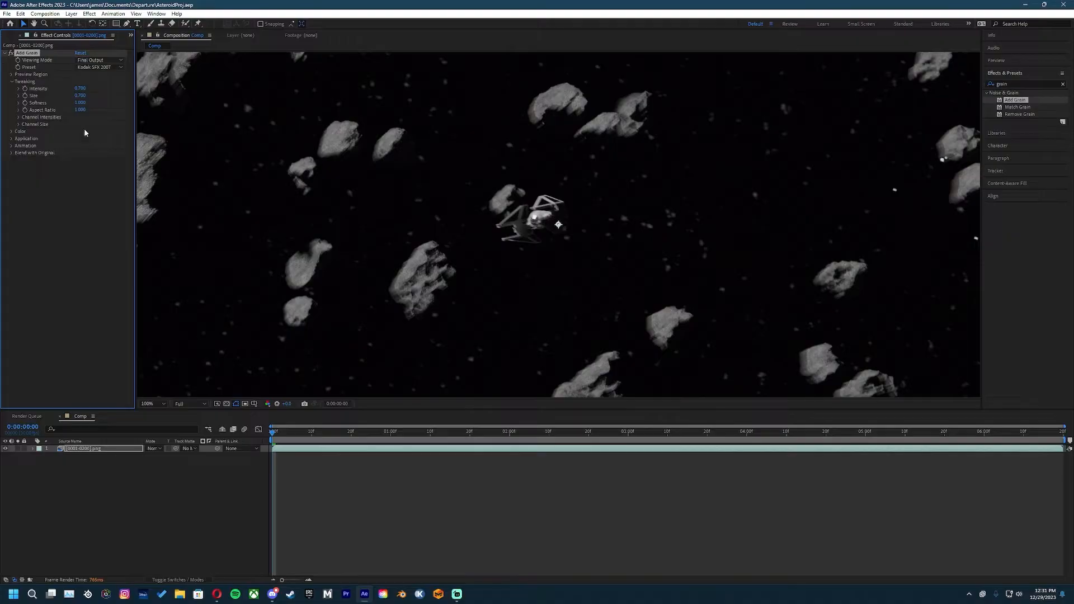
# Step: Switch off the Add Grain effect to compare the frame without grain, and copy the effect
pyautogui.click(10, 53)
pyautogui.click(11, 53)
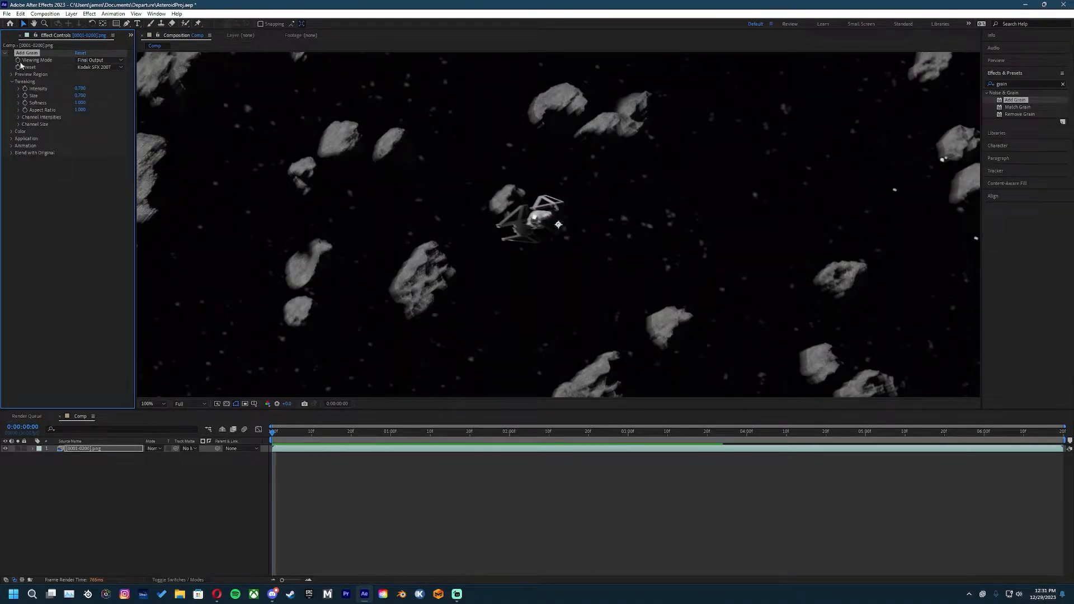
pyautogui.click(96, 204)
pyautogui.click(35, 54)
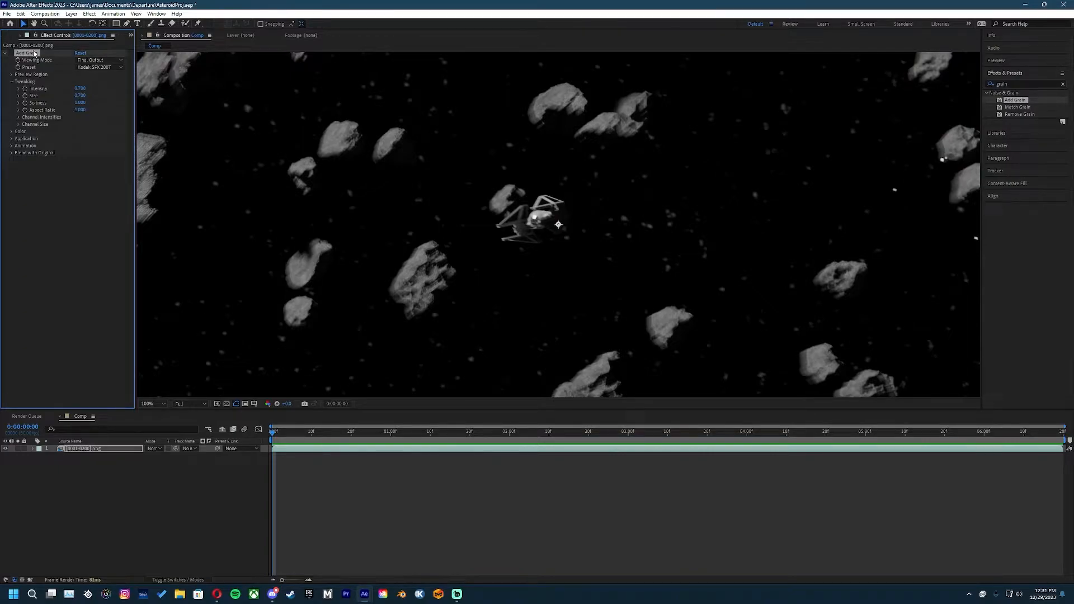
pyautogui.rightClick(177, 491)
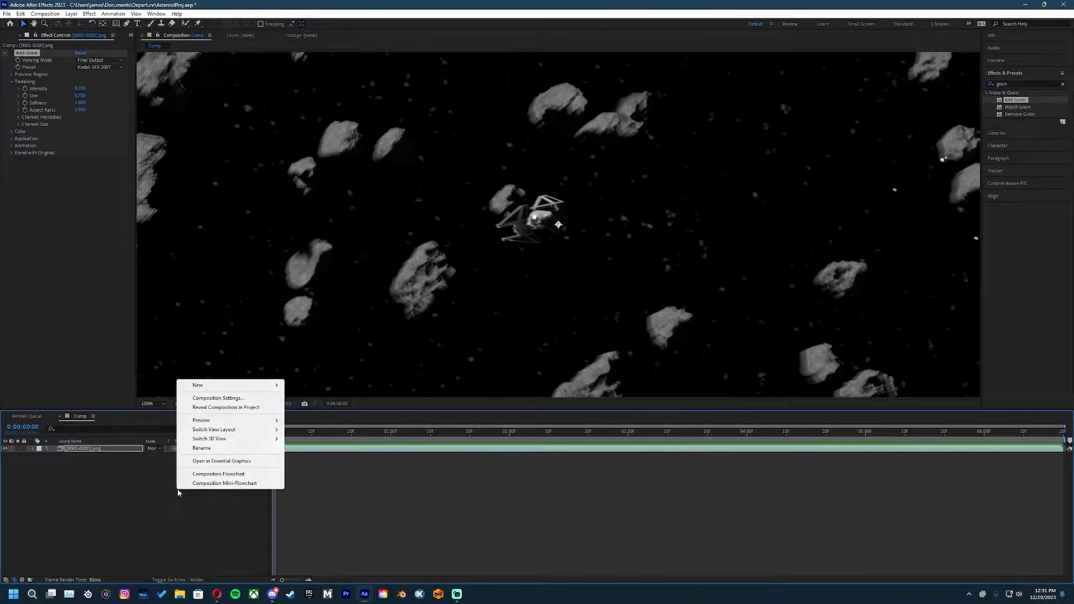
pyautogui.moveTo(211, 391)
pyautogui.click(314, 395)
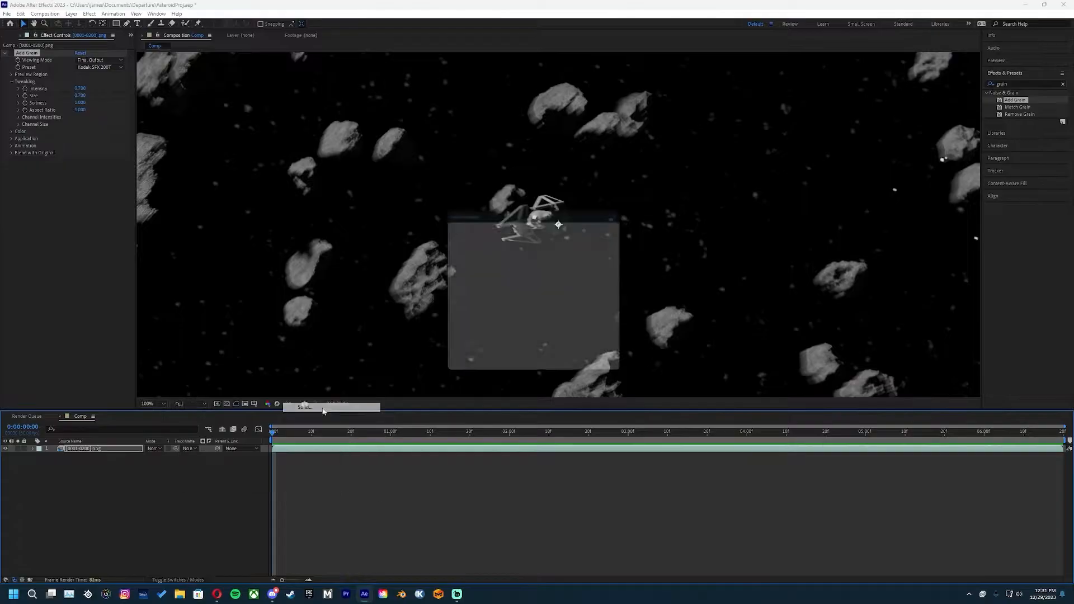
pyautogui.click(609, 372)
# Step: Create an adjustment layer above the image sequence and rename it Grain
pyautogui.rightClick(86, 519)
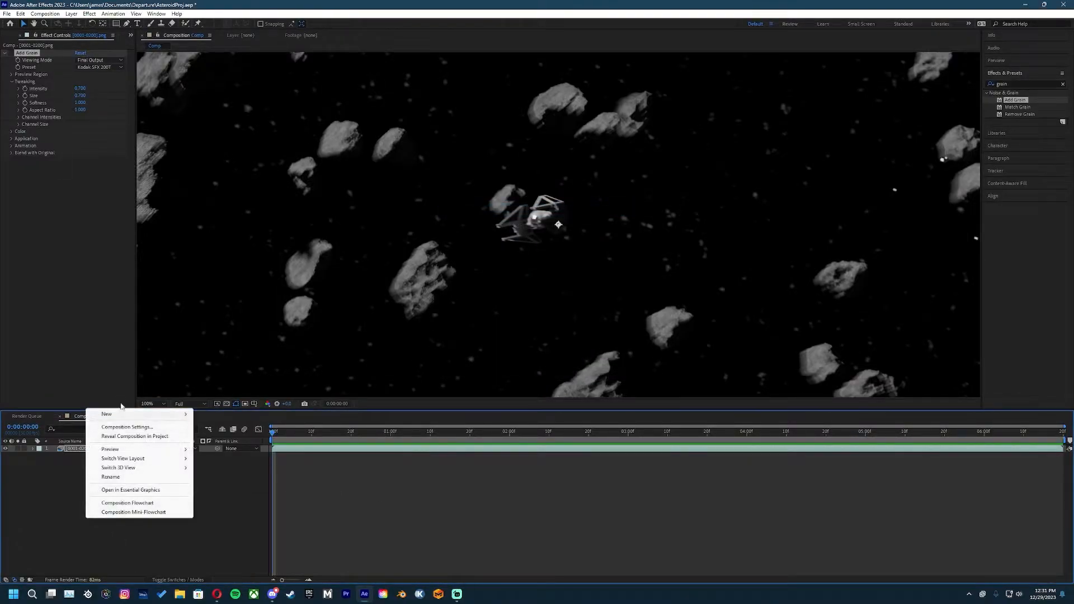
pyautogui.moveTo(119, 416)
pyautogui.click(235, 484)
pyautogui.rightClick(92, 446)
pyautogui.click(90, 449)
pyautogui.rightClick(90, 449)
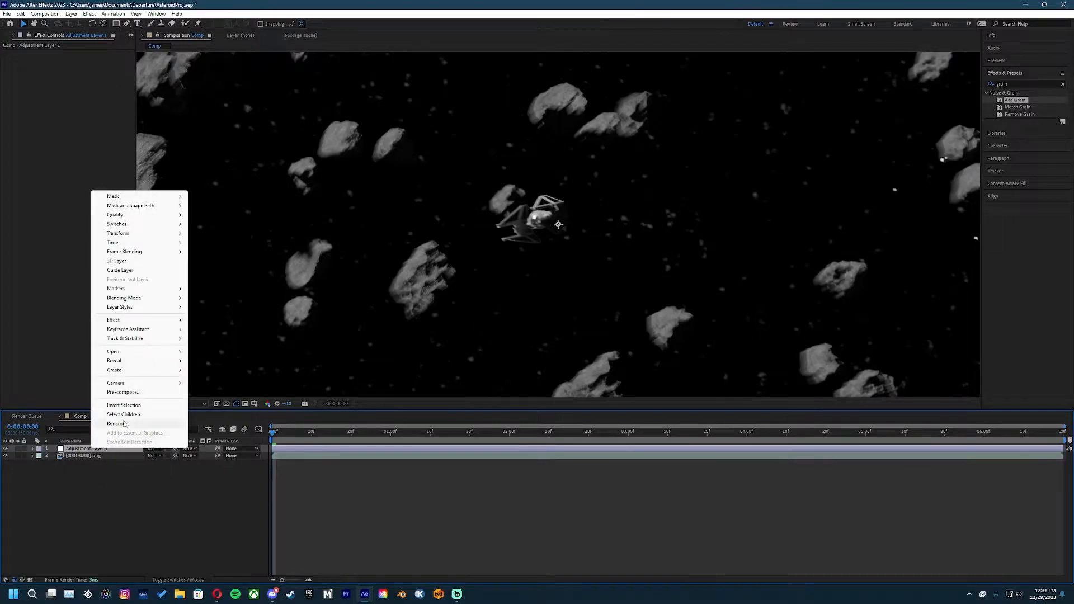
pyautogui.click(124, 424)
pyautogui.write('N')
pyautogui.press('Return')
# Step: Paste the Add Grain effect onto the Grain layer and delete it from the [0001-0200].png layer
pyautogui.hotkey('ctrl', 'v')
pyautogui.click(89, 456)
pyautogui.click(28, 56)
pyautogui.press('Delete')
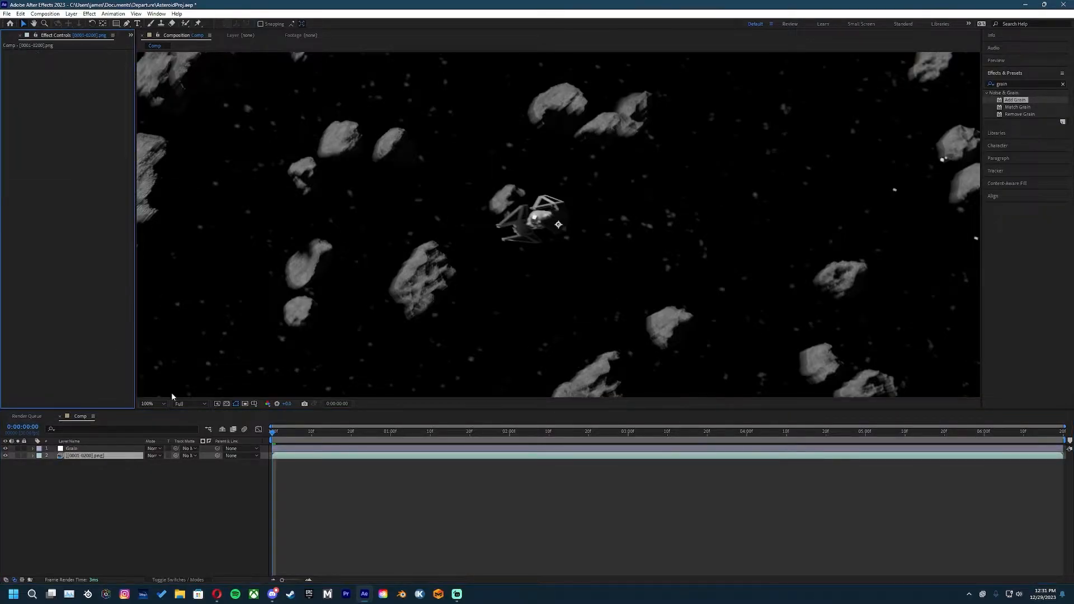
pyautogui.click(87, 471)
pyautogui.click(85, 450)
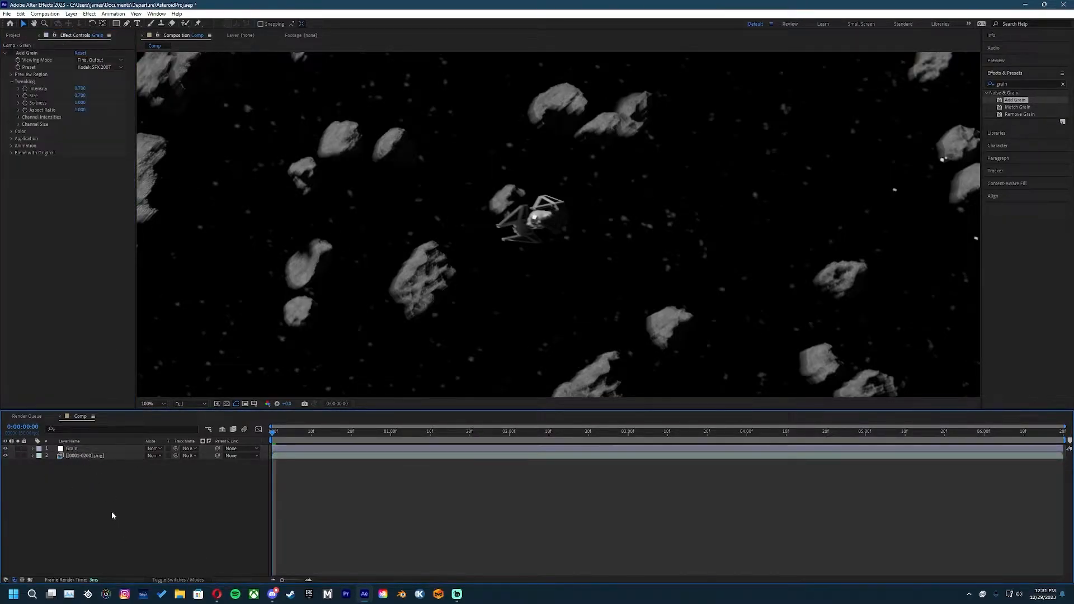
# Step: Create a second adjustment layer above Grain and rename it Color
pyautogui.rightClick(106, 484)
pyautogui.moveTo(148, 376)
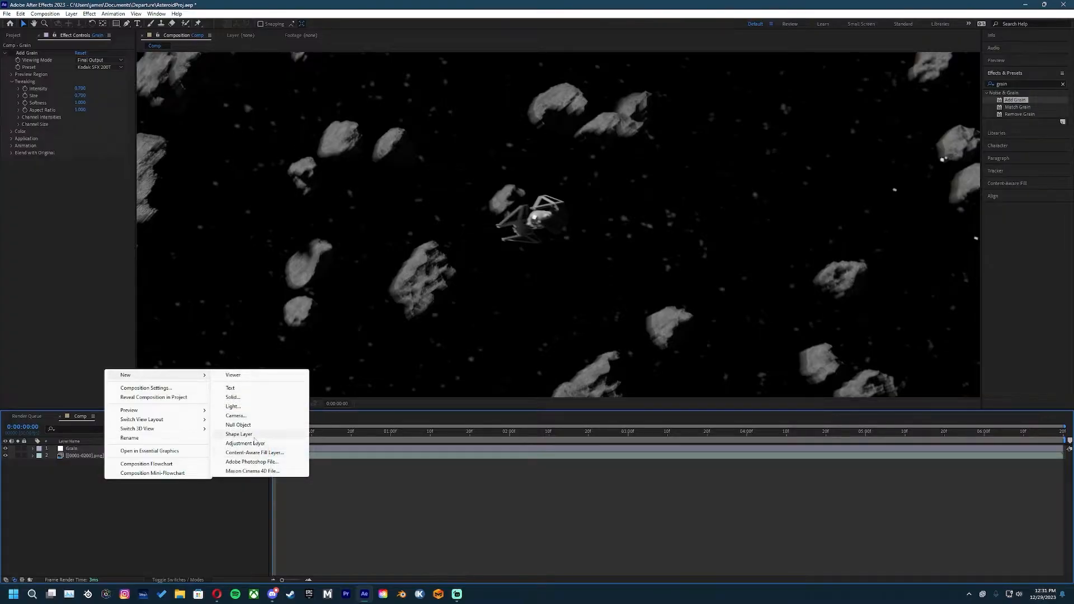
pyautogui.click(244, 443)
pyautogui.rightClick(116, 450)
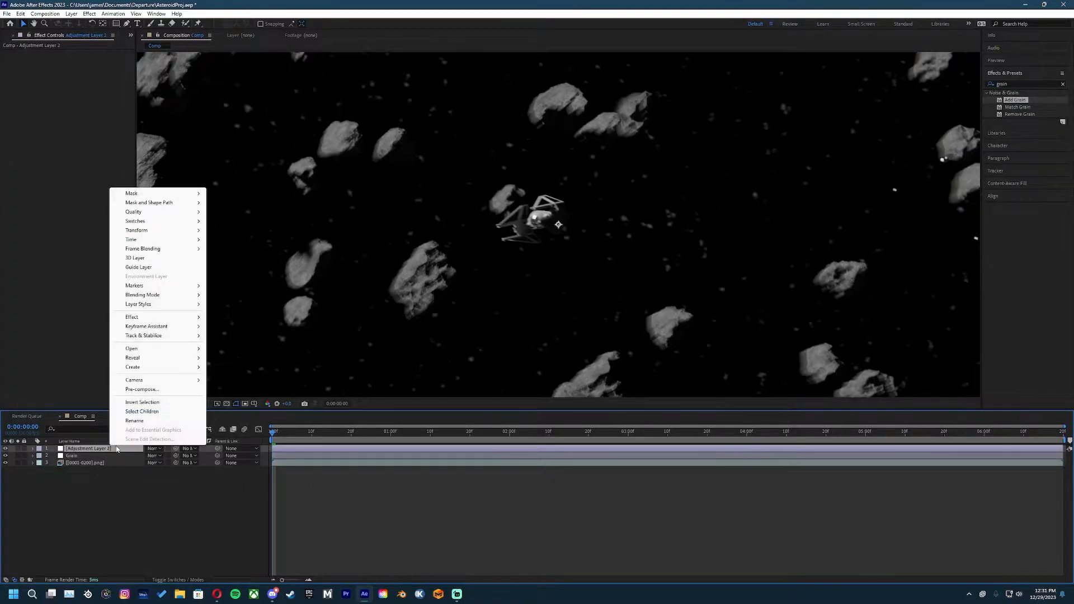
pyautogui.click(133, 421)
pyautogui.write('Color')
pyautogui.press('Return')
# Step: Apply the Lumetri Color effect to the Color layer and show its Basic Correction settings
pyautogui.rightClick(154, 174)
pyautogui.rightClick(89, 178)
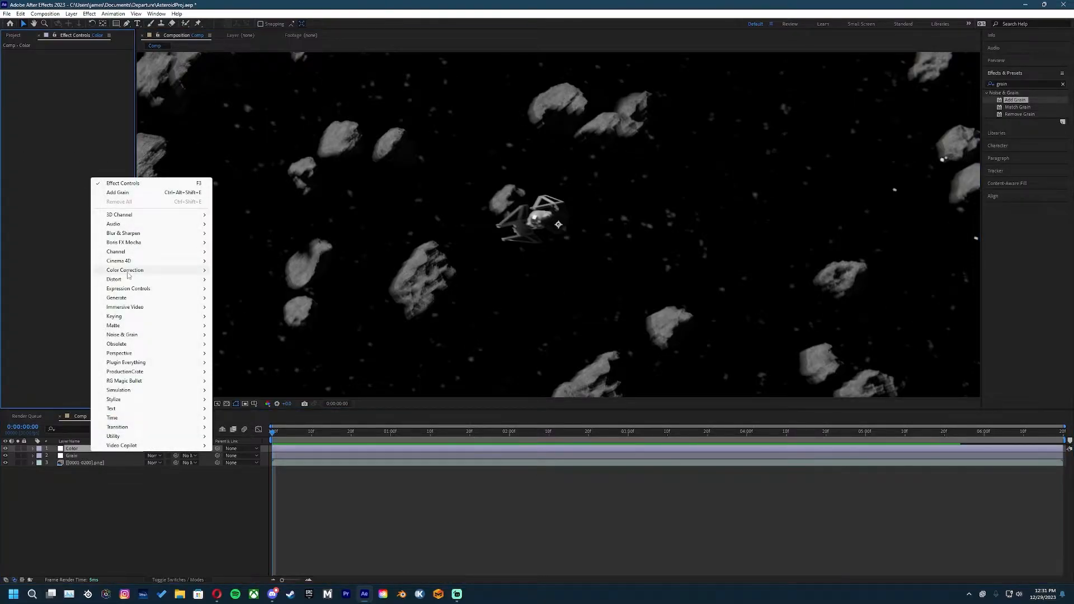
pyautogui.moveTo(127, 274)
pyautogui.click(252, 506)
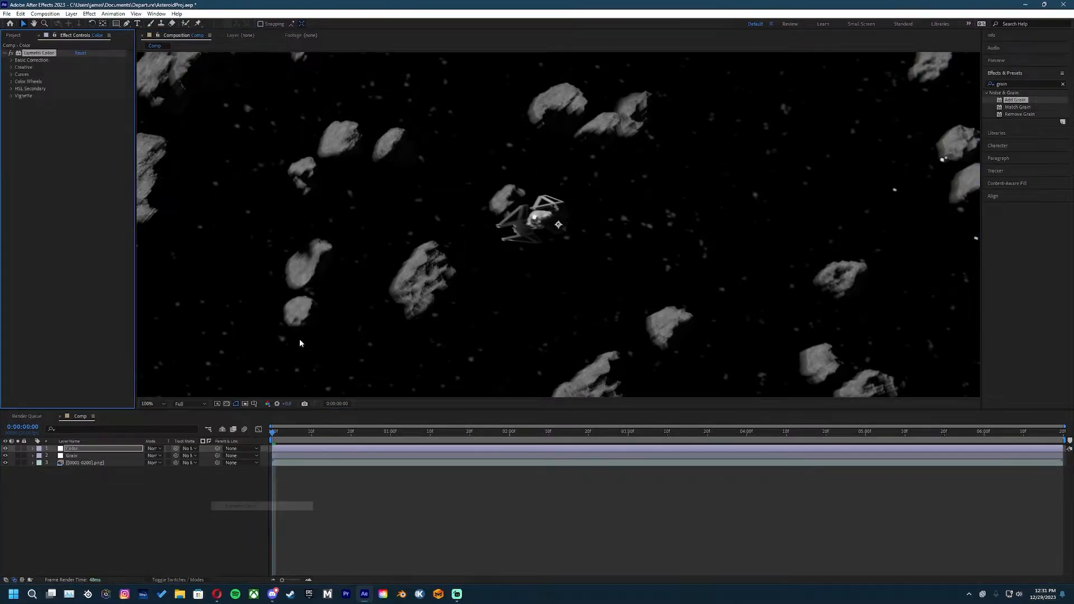
pyautogui.click(11, 60)
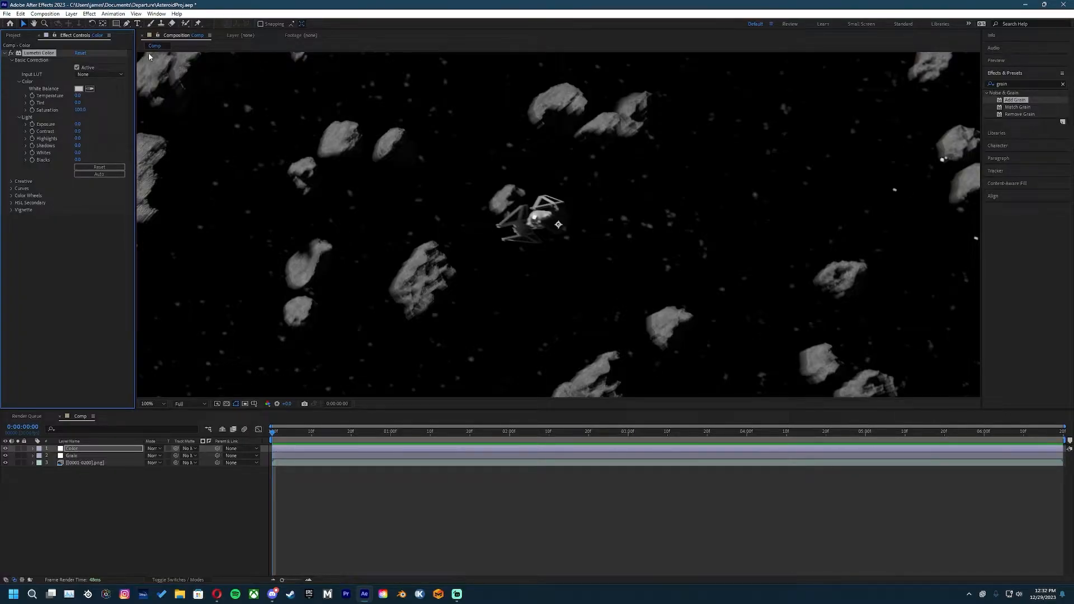
# Step: Re-enable Add Grain on the Grain layer, check the ship up close, and return to the Color layer's effect settings
pyautogui.scroll(4, 544, 228)
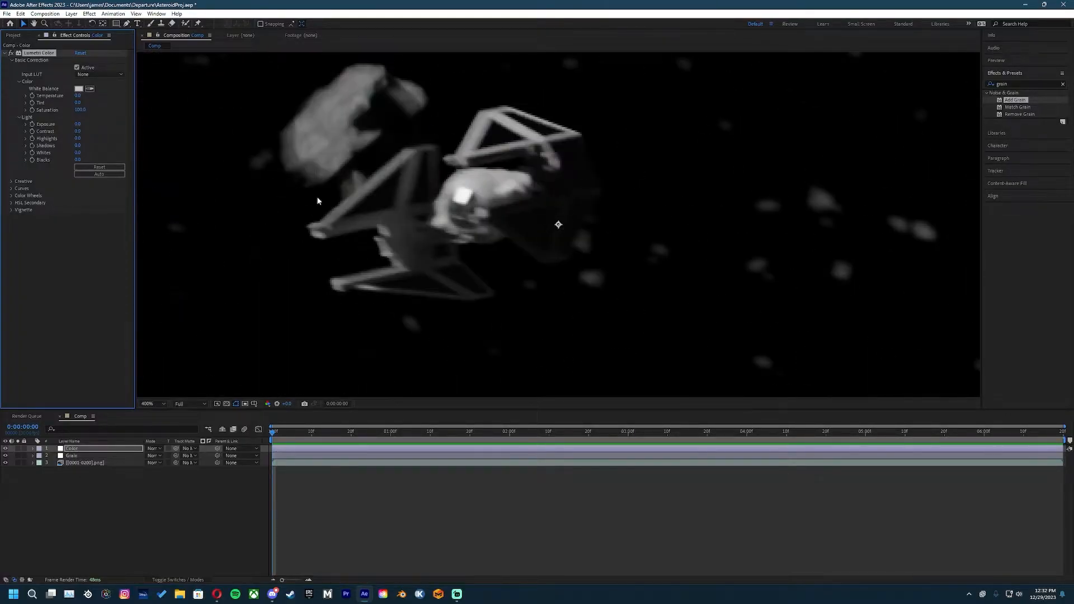
pyautogui.middleClick(394, 158)
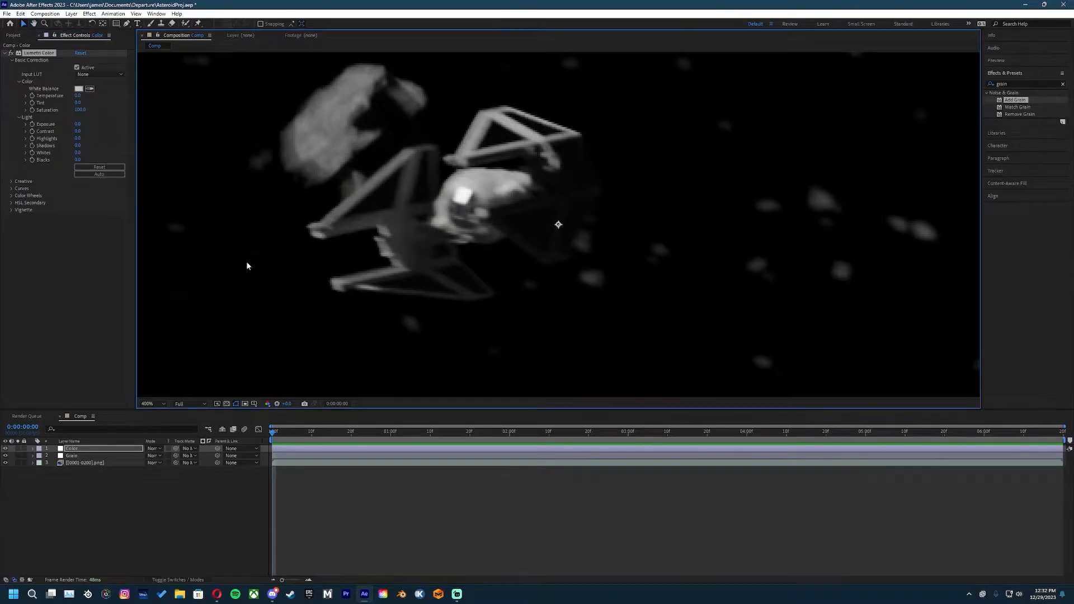
pyautogui.click(63, 456)
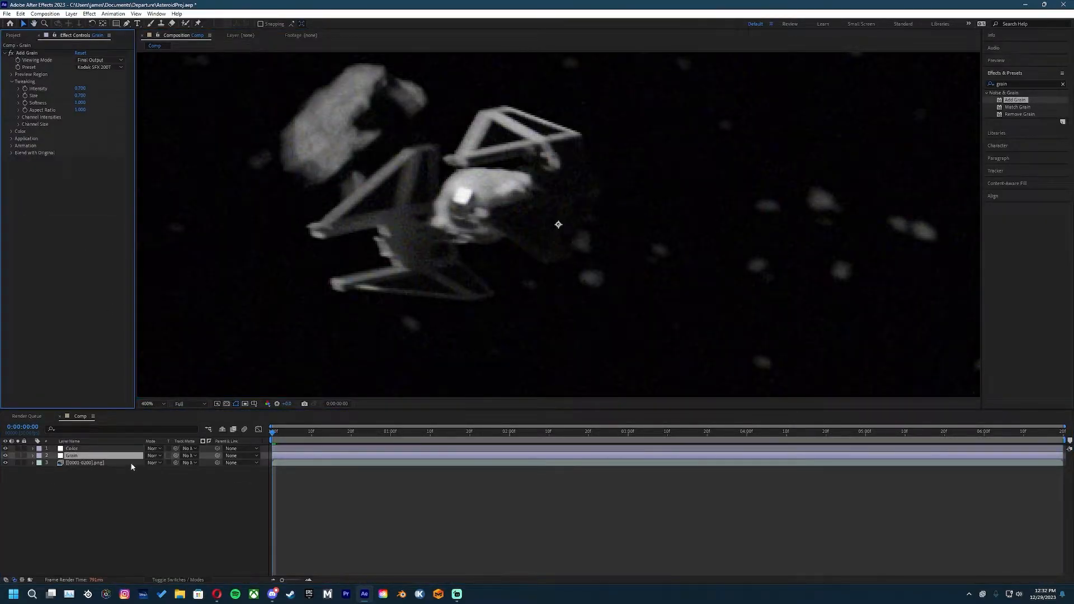
pyautogui.click(132, 448)
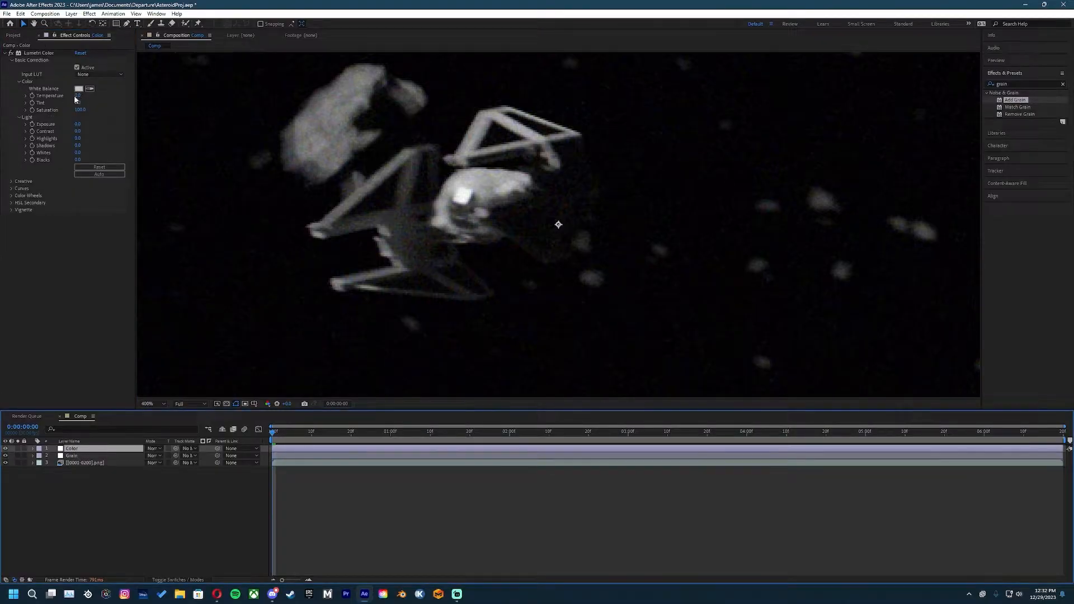
# Step: Warm the Color layer's Lumetri Temperature to 11, lower Shadows below zero, and check the effect on the ship up close
pyautogui.moveTo(79, 95); pyautogui.dragTo(83, 95)
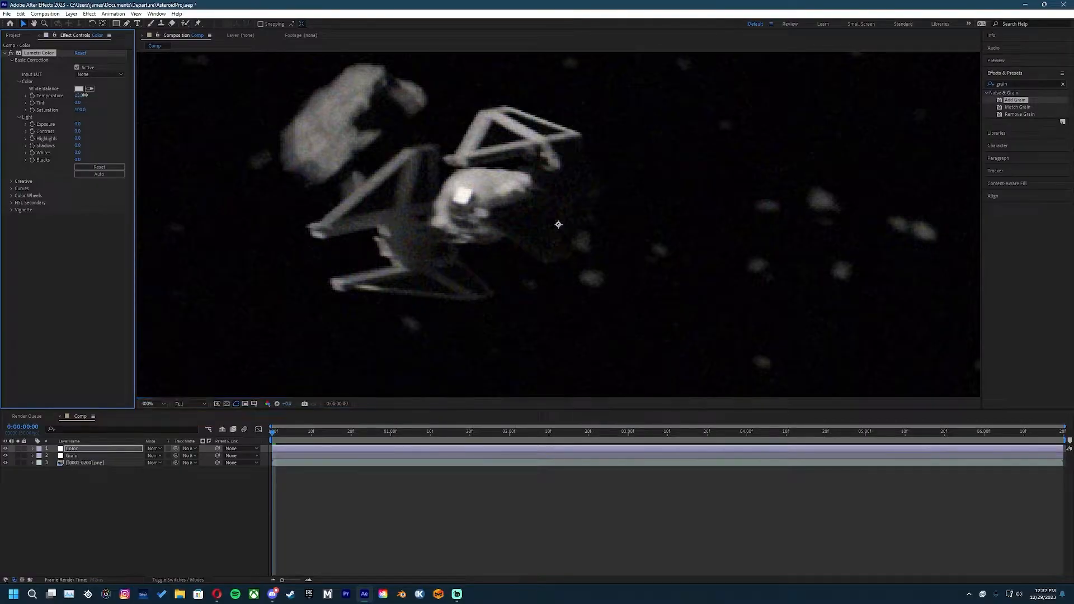
pyautogui.moveTo(392, 224); pyautogui.dragTo(741, 323)
pyautogui.scroll(-3, 758, 327)
pyautogui.scroll(2, 757, 327)
pyautogui.moveTo(566, 260); pyautogui.dragTo(376, 91)
pyautogui.moveTo(671, 225); pyautogui.dragTo(651, 311)
pyautogui.scroll(-1, 509, 115)
pyautogui.scroll(1, 646, 307)
pyautogui.scroll(1, 619, 273)
pyautogui.moveTo(475, 350); pyautogui.dragTo(702, 237)
pyautogui.scroll(-1, 701, 237)
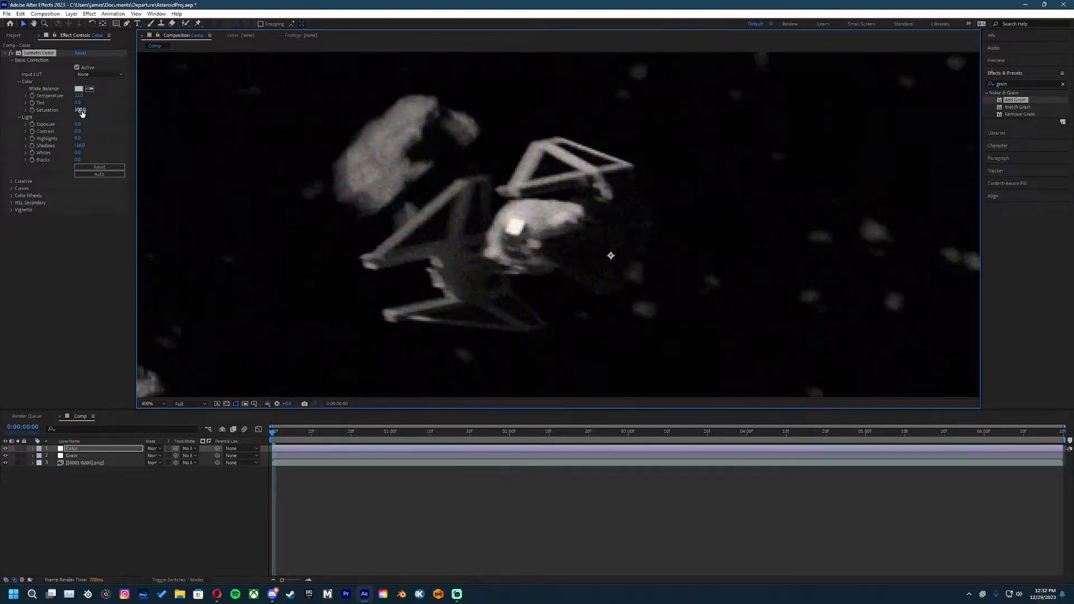
# Step: Reduce the Lumetri Basic Correction Saturation to about 91 and raise Shadows above zero
pyautogui.moveTo(85, 113); pyautogui.dragTo(78, 113)
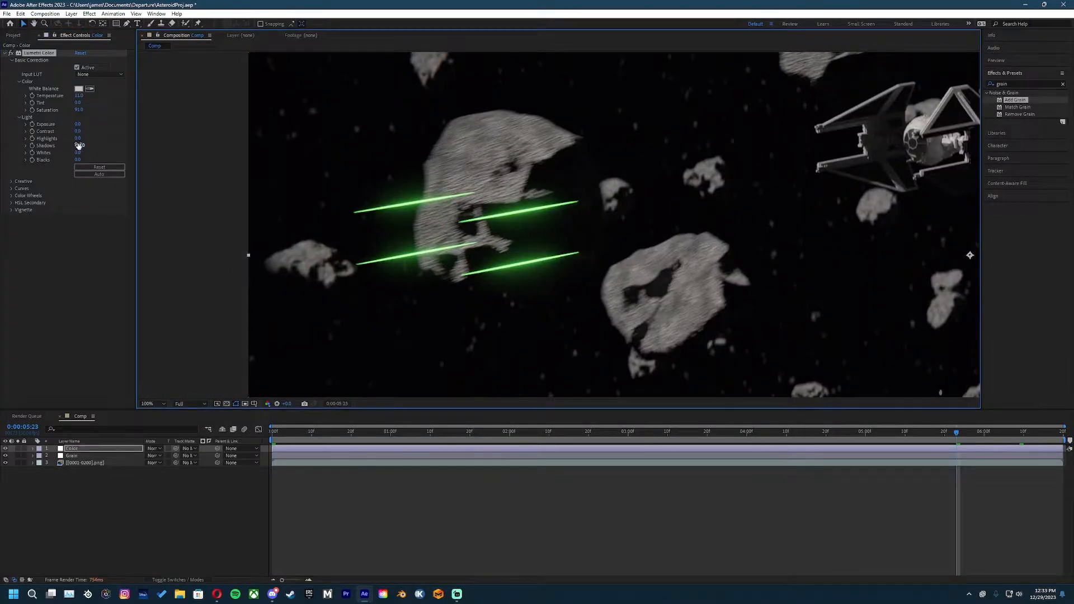
pyautogui.moveTo(79, 145); pyautogui.dragTo(104, 155)
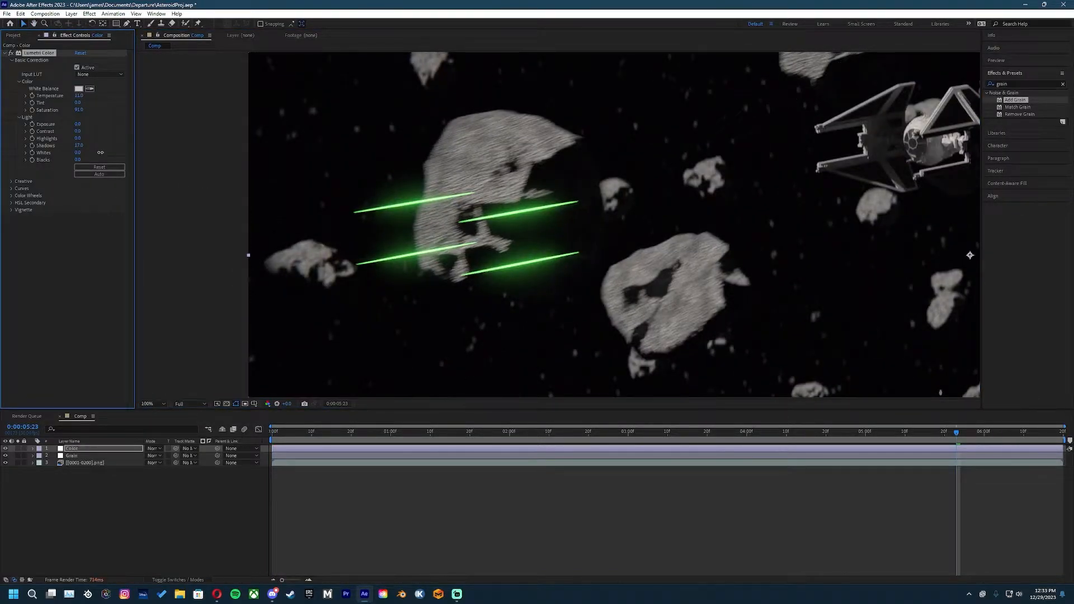
pyautogui.moveTo(622, 230); pyautogui.dragTo(429, 233)
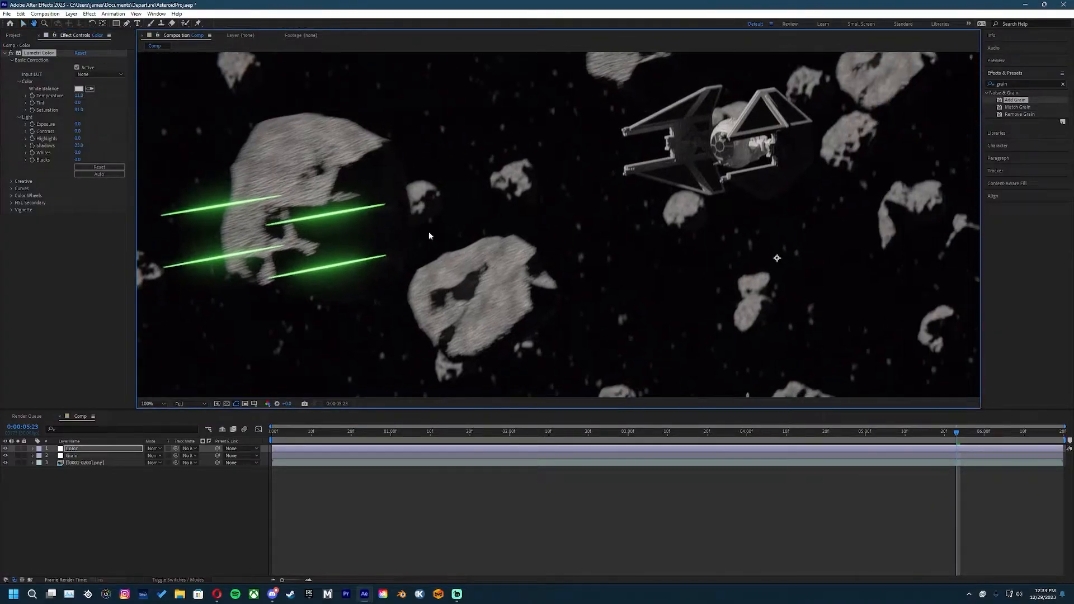
# Step: Try warmer and cooler Lumetri temperatures on the Color layer and settle on a Temperature of 20
pyautogui.moveTo(77, 95); pyautogui.dragTo(88, 94)
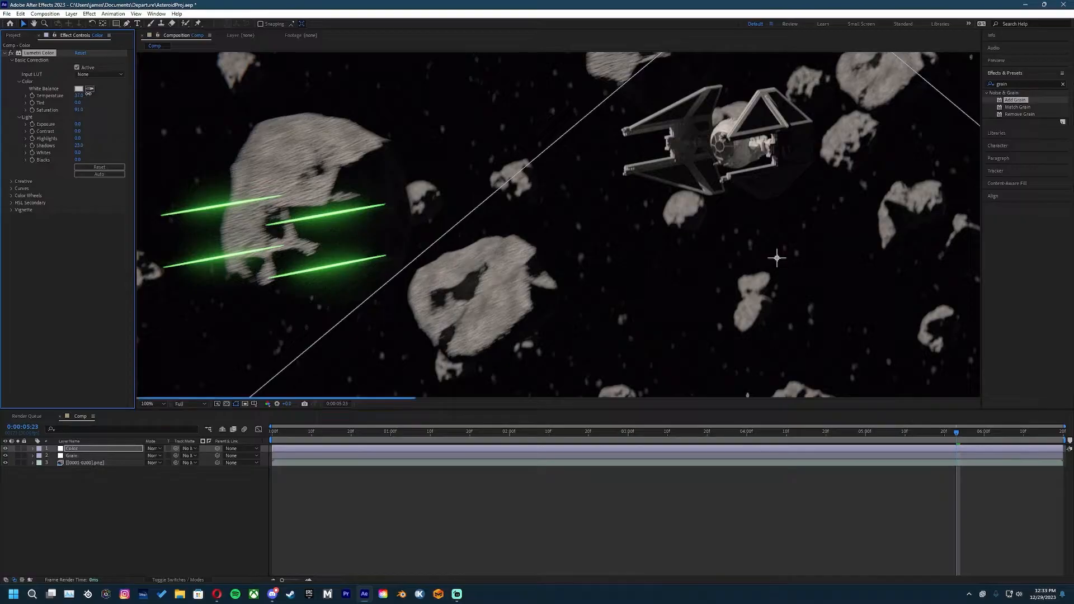
pyautogui.click(81, 95)
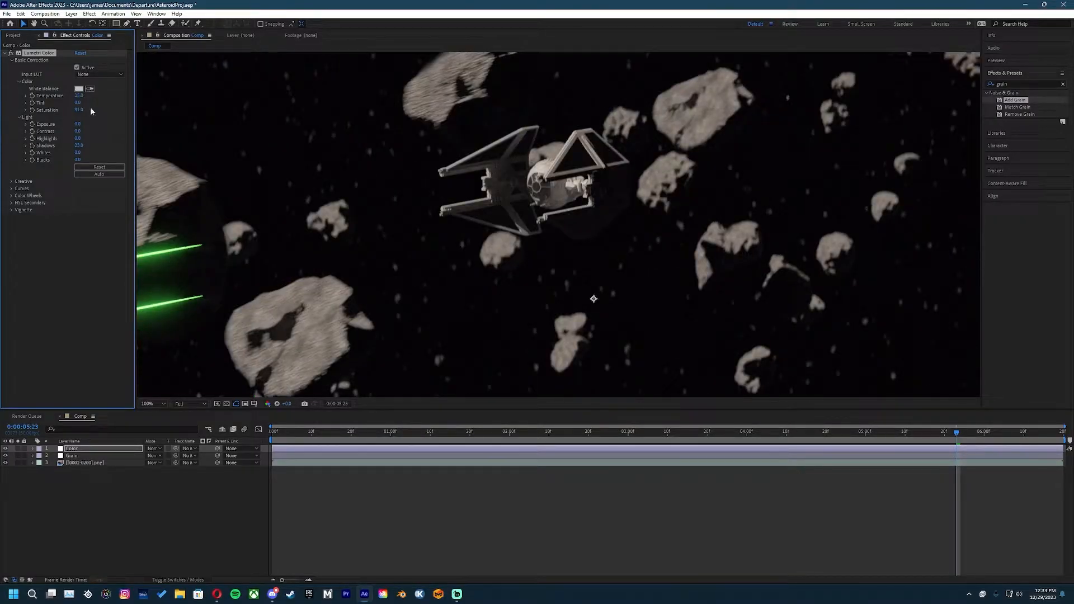
pyautogui.moveTo(381, 62); pyautogui.dragTo(411, 91)
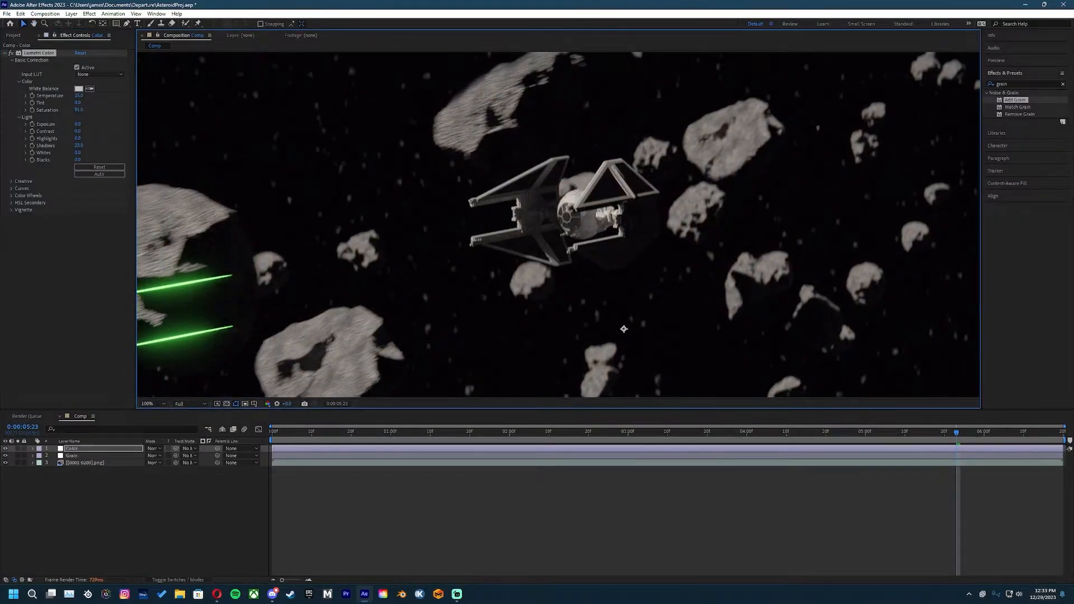
pyautogui.click(77, 96)
pyautogui.press('Return')
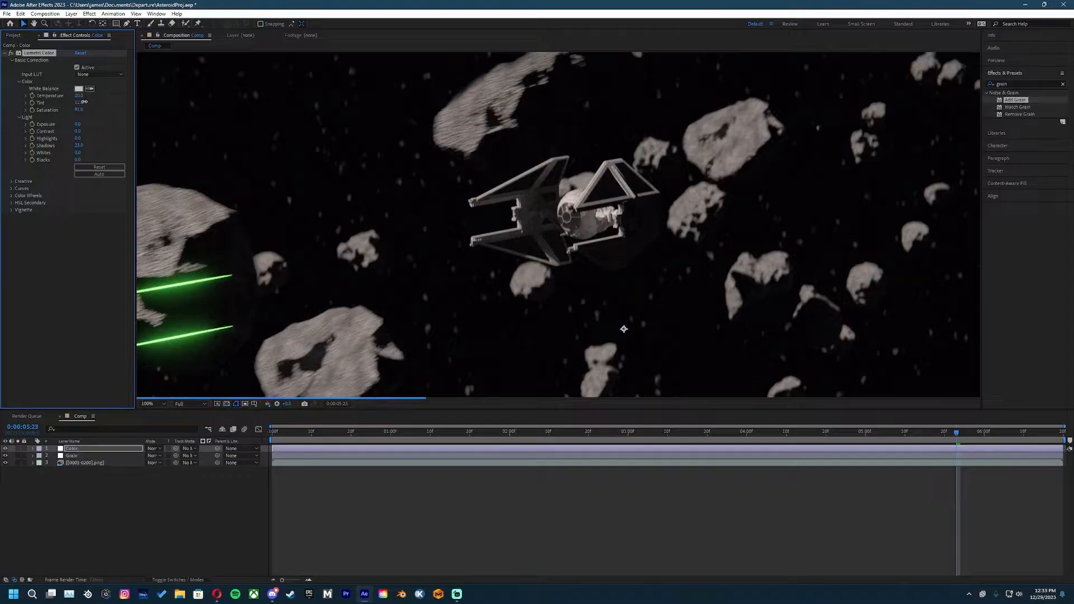
# Step: Shift the Lumetri Tint toward green by setting it to -10, and check the ship's color
pyautogui.moveTo(507, 261); pyautogui.dragTo(626, 248)
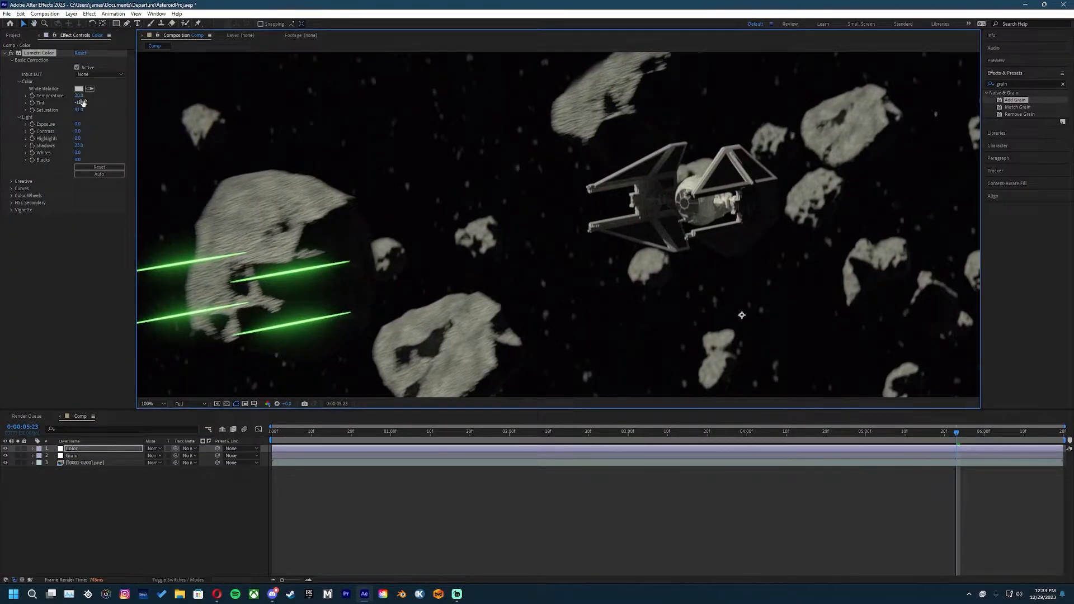
pyautogui.click(82, 103)
pyautogui.press('Return')
pyautogui.scroll(1, 616, 156)
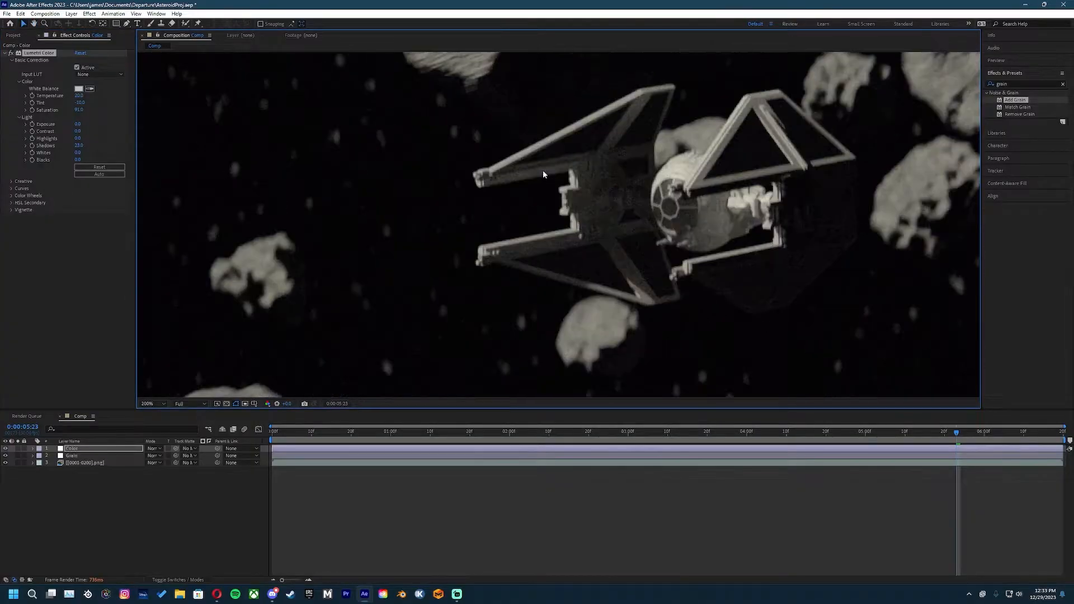
pyautogui.scroll(-1, 543, 174)
# Step: Expand Lumetri's Creative settings and set Blacks in Basic Correction to 1, comparing the result on the ship
pyautogui.click(12, 181)
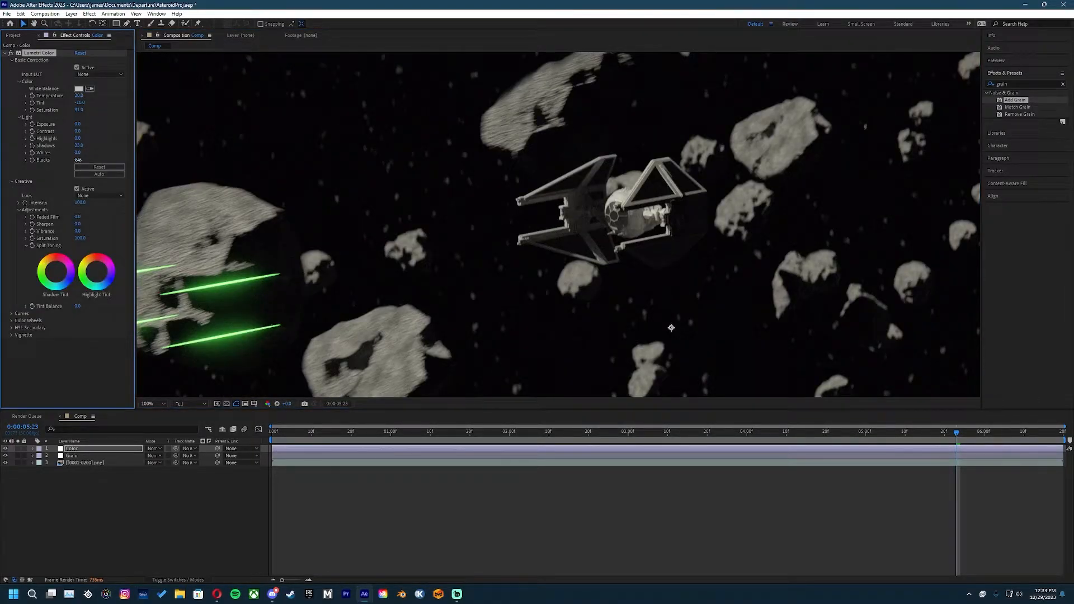
pyautogui.scroll(-1, 437, 280)
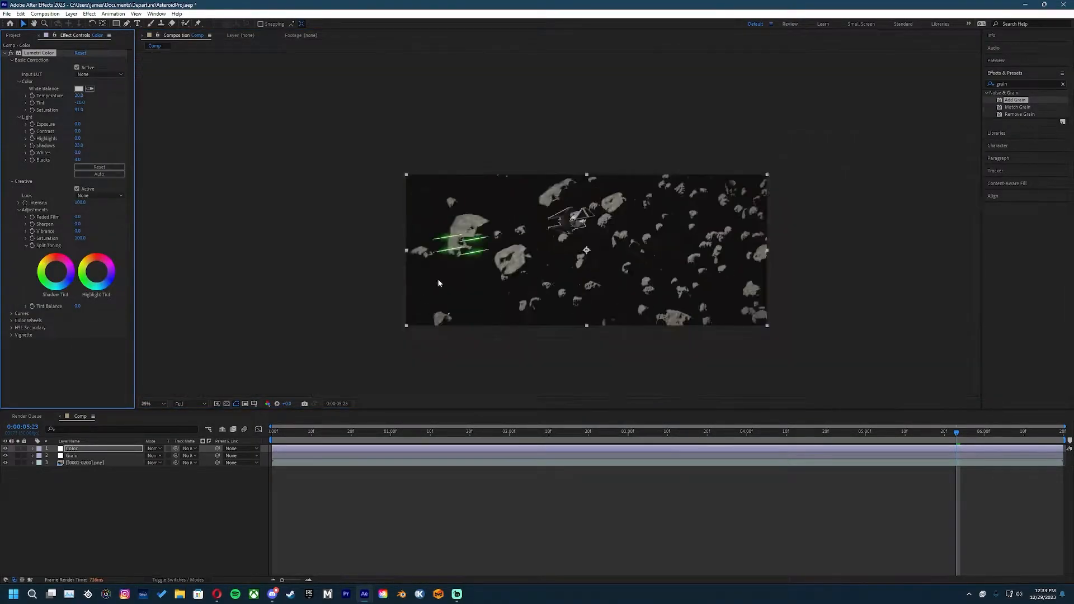
pyautogui.scroll(4, 439, 272)
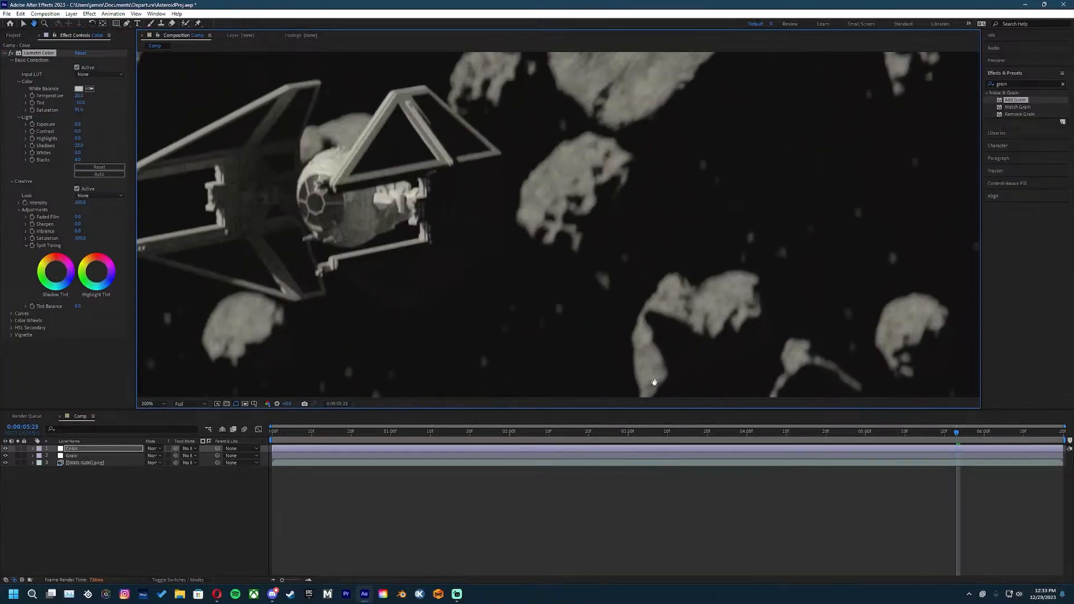
pyautogui.moveTo(639, 327); pyautogui.dragTo(649, 327)
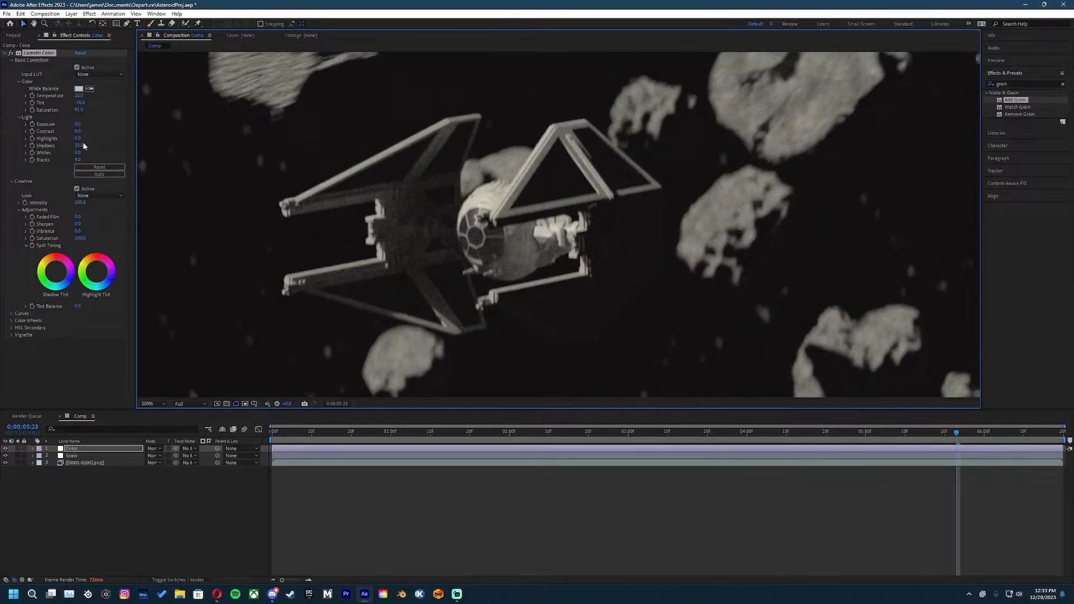
pyautogui.click(79, 160)
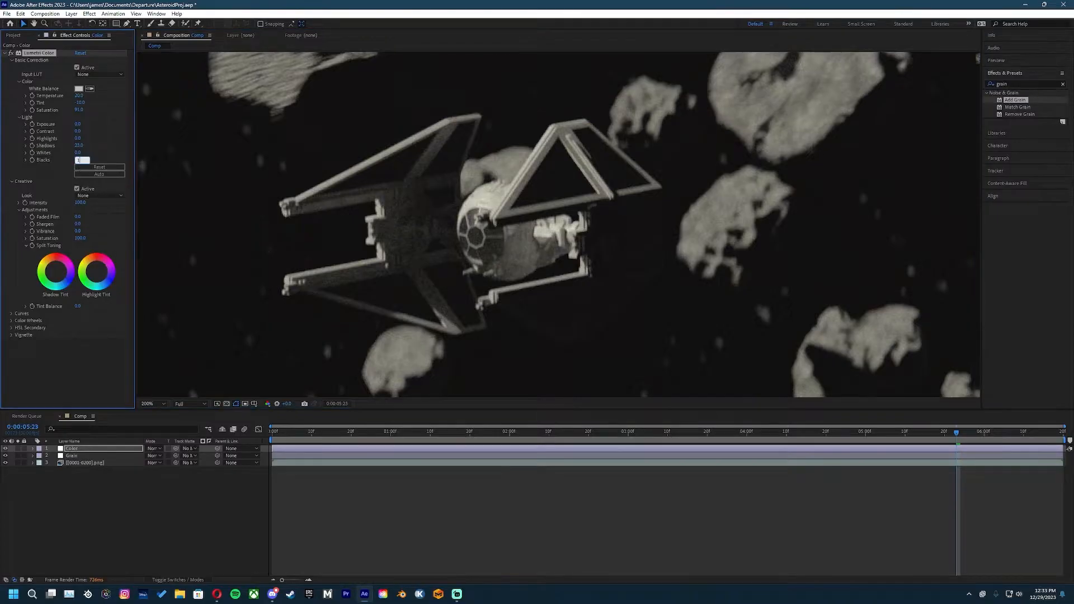
pyautogui.write('1')
pyautogui.press('Return')
pyautogui.moveTo(290, 210); pyautogui.dragTo(304, 205)
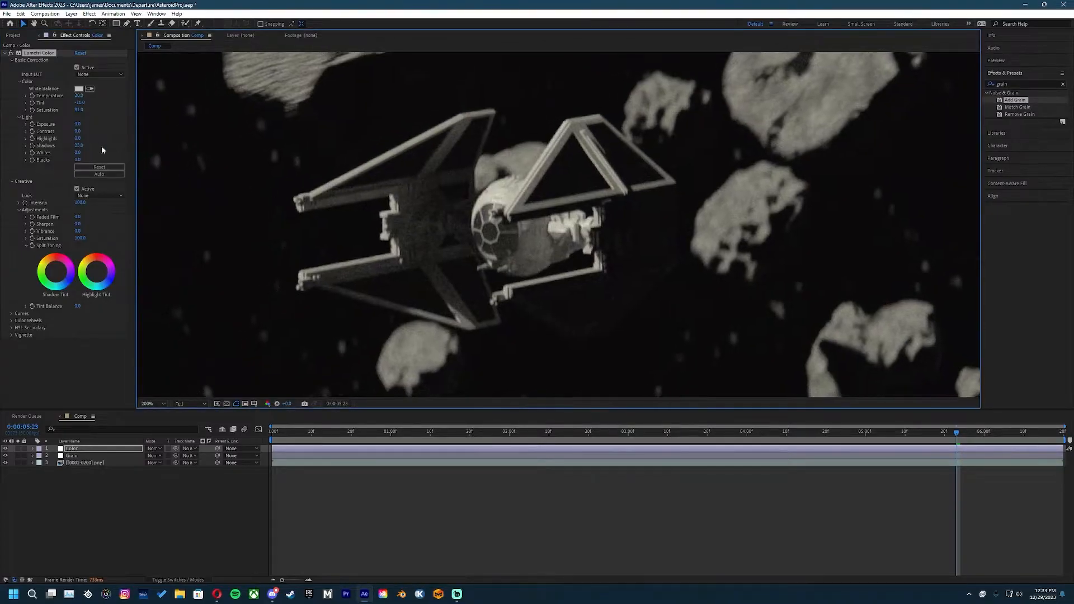
# Step: Raise the Lumetri Whites to 20 and view the whole frame
pyautogui.click(80, 153)
pyautogui.write('1')
pyautogui.press('Return')
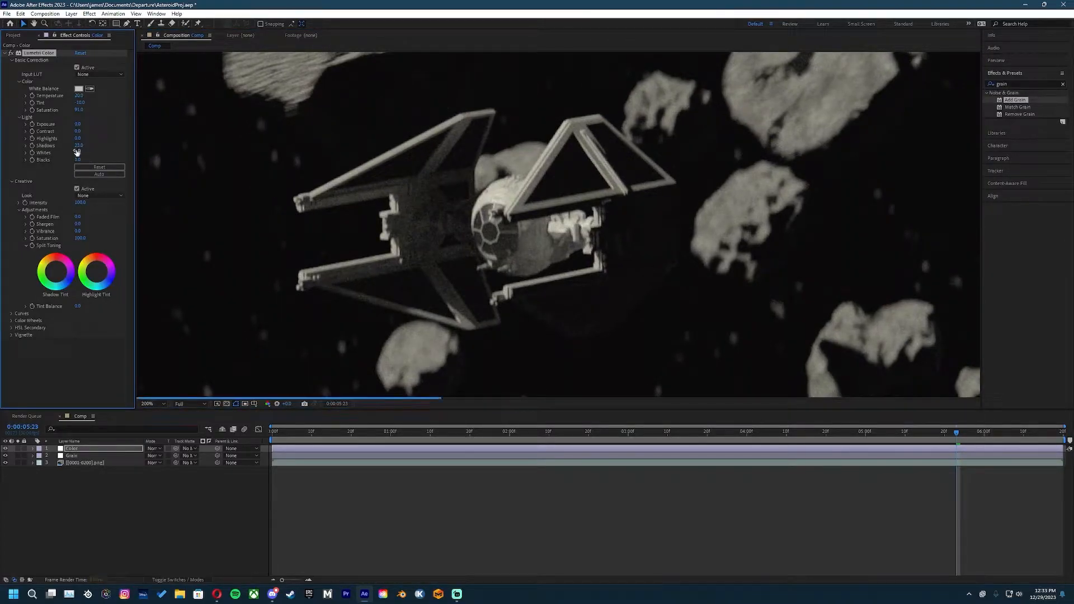
pyautogui.moveTo(90, 150); pyautogui.dragTo(102, 138)
pyautogui.press(',')
pyautogui.press(',')
pyautogui.scroll(4, 366, 196)
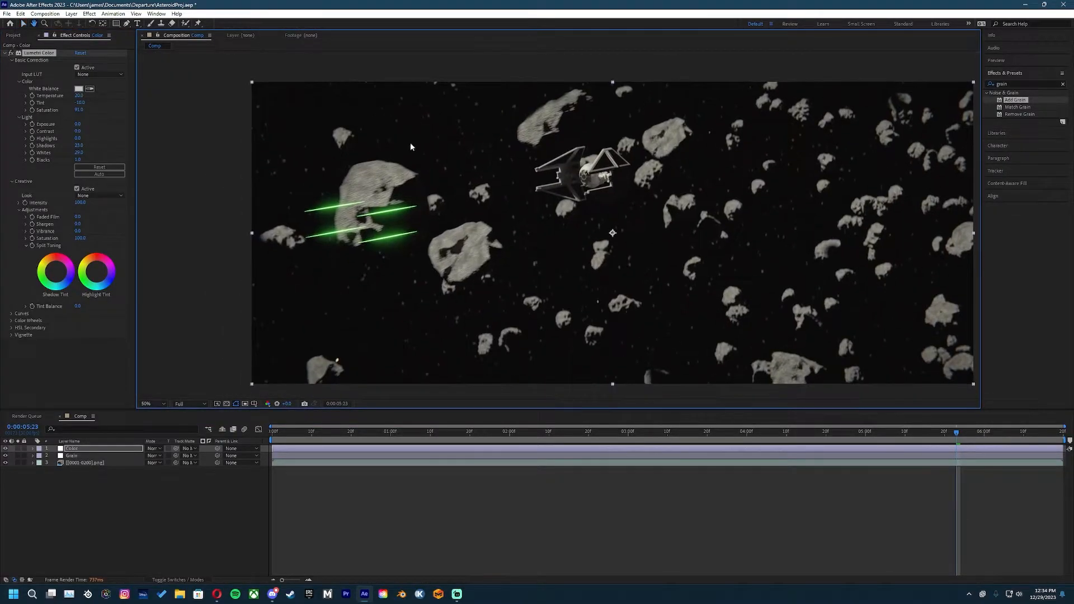
# Step: Inspect the green laser bolts up close, clear the Effects & Presets search, and deselect the Color layer
pyautogui.moveTo(467, 194); pyautogui.dragTo(763, 209)
pyautogui.moveTo(462, 162); pyautogui.dragTo(515, 179)
pyautogui.scroll(-1, 555, 206)
pyautogui.scroll(1, 654, 243)
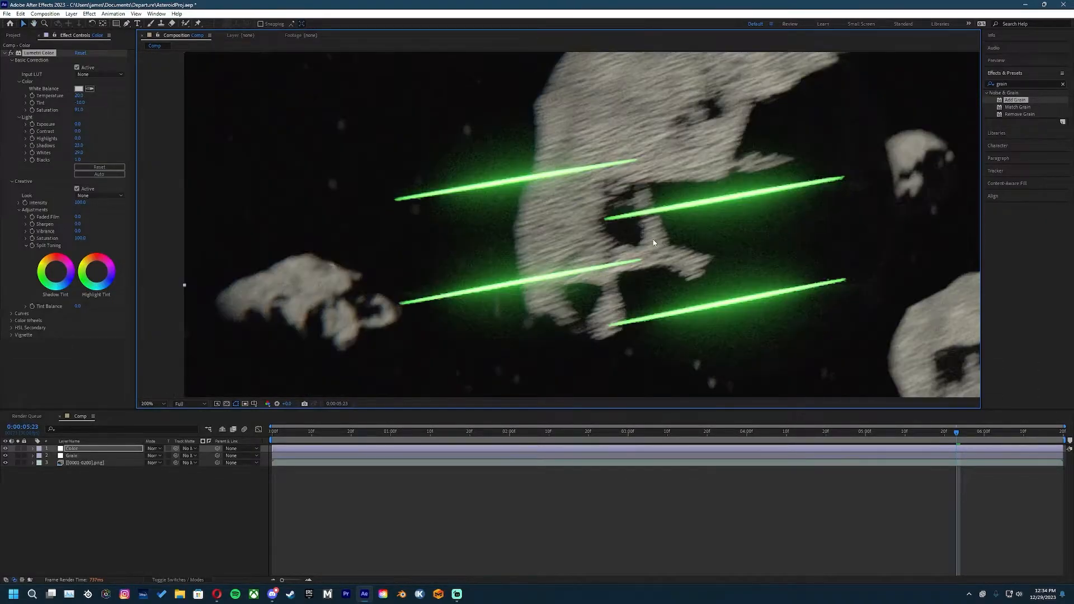
pyautogui.scroll(-2, 446, 224)
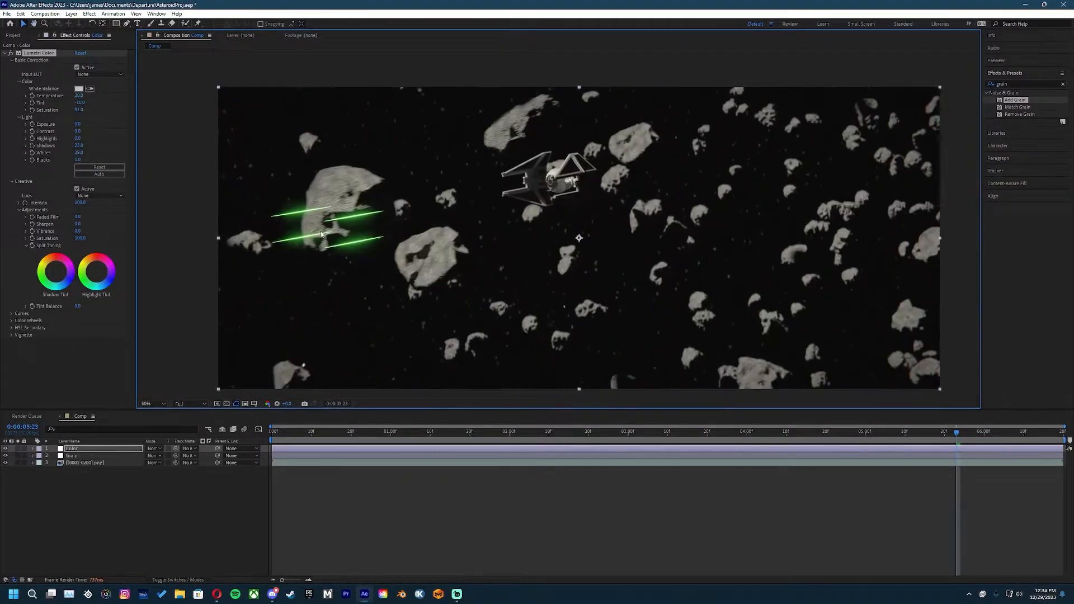
pyautogui.click(1066, 83)
pyautogui.click(1063, 84)
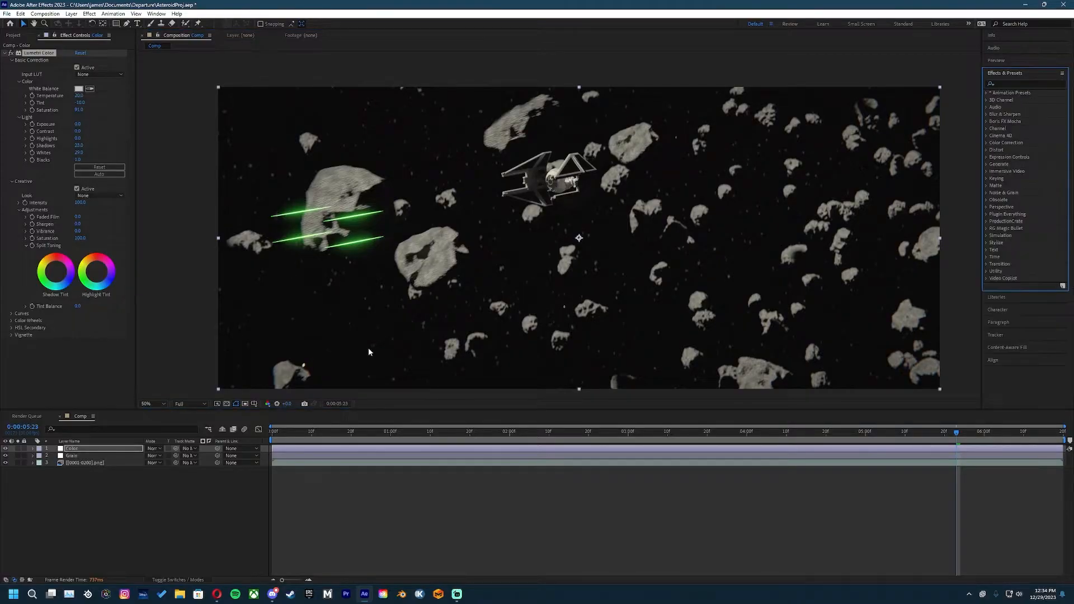
pyautogui.click(187, 164)
pyautogui.moveTo(538, 235); pyautogui.dragTo(404, 188)
pyautogui.scroll(3, 404, 188)
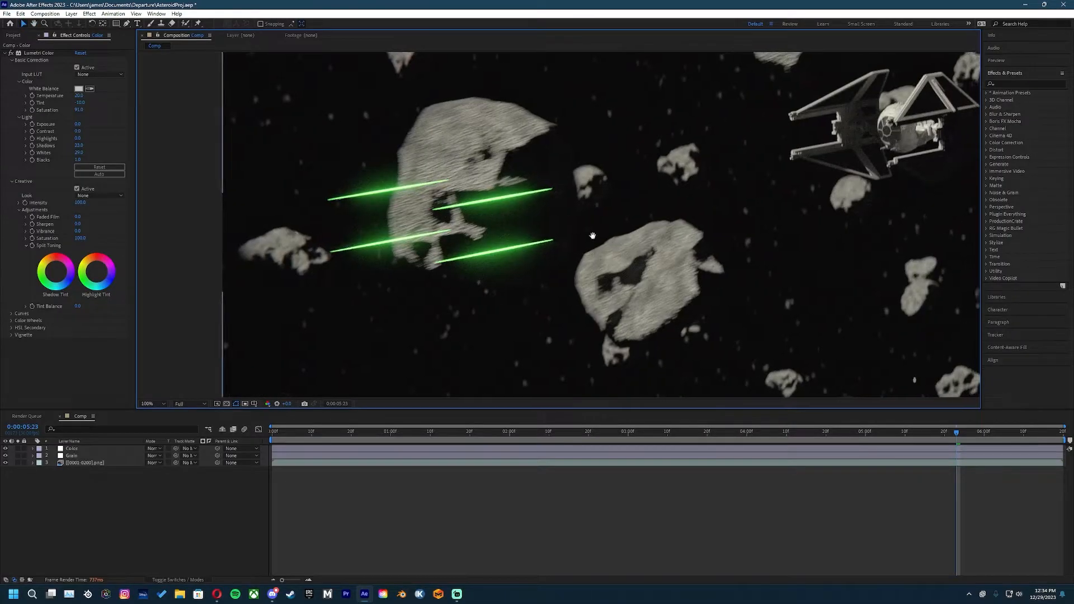
# Step: Hide the Grain layer and scrub through the shot from the first frame to 0:00:05:19
pyautogui.moveTo(610, 440); pyautogui.dragTo(273, 440)
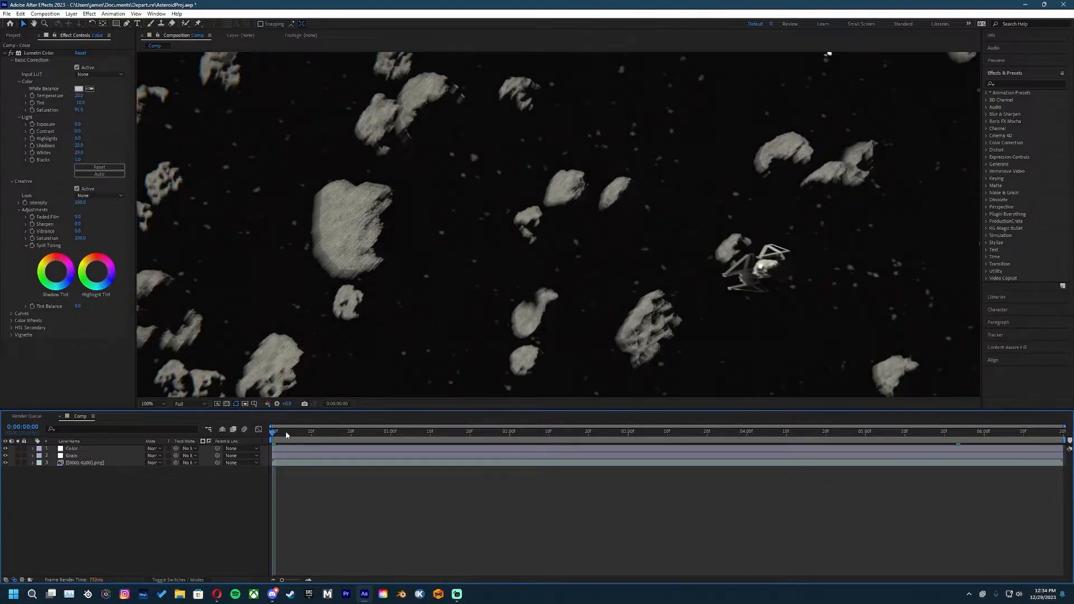
pyautogui.click(430, 431)
pyautogui.moveTo(429, 448); pyautogui.dragTo(328, 442)
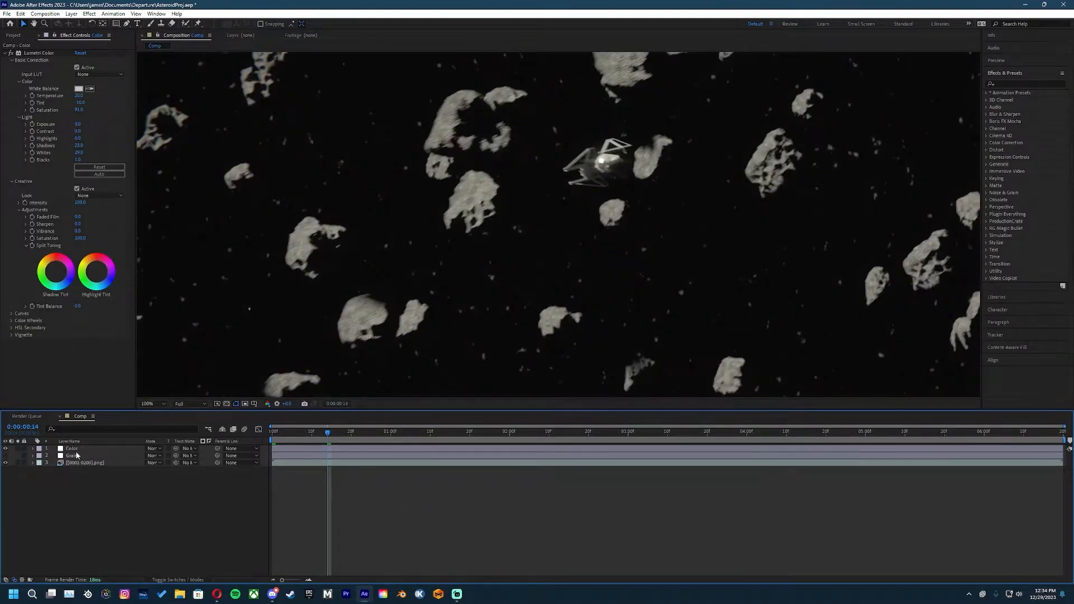
pyautogui.moveTo(326, 434); pyautogui.dragTo(943, 493)
pyautogui.moveTo(700, 320); pyautogui.dragTo(747, 322)
pyautogui.press('pageup')
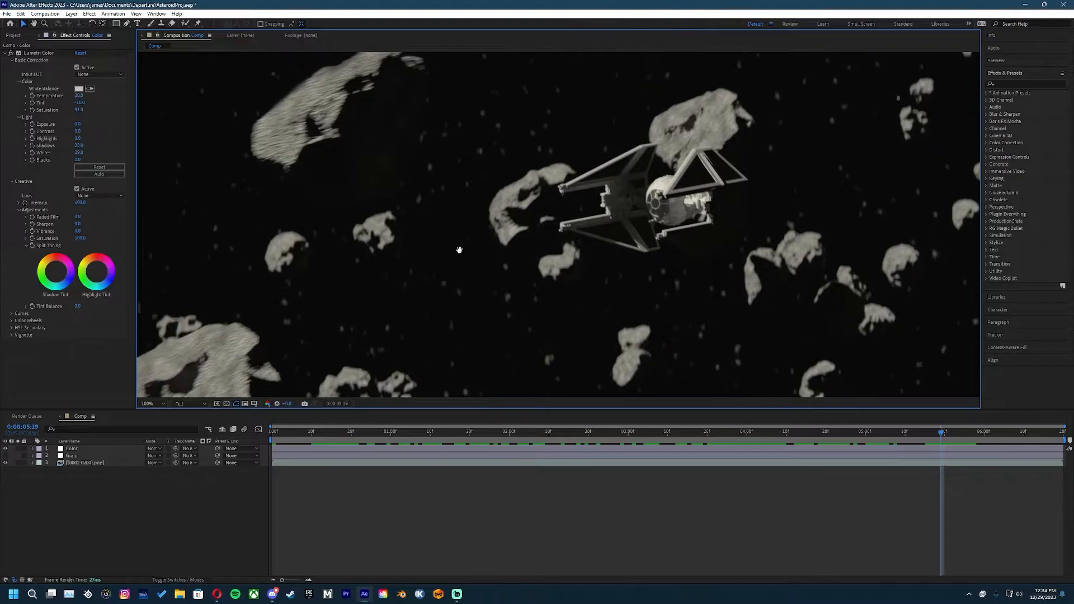
# Step: Examine the ship's wing tips and cockpit up close at 0:00:05:19
pyautogui.moveTo(798, 167); pyautogui.dragTo(738, 187)
pyautogui.scroll(3, 595, 253)
pyautogui.scroll(-2, 671, 227)
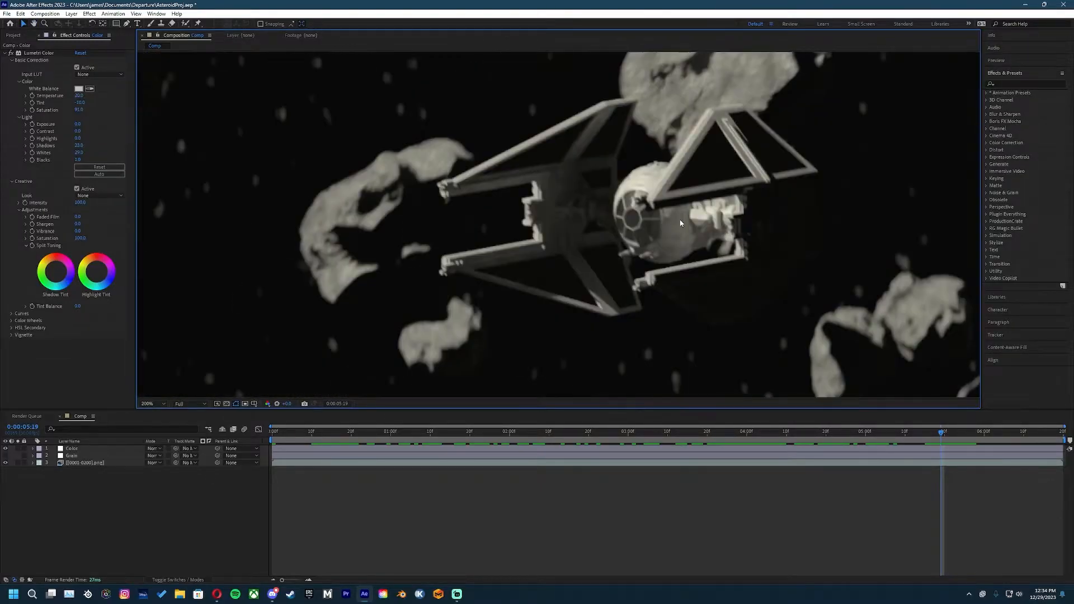
pyautogui.scroll(2, 721, 239)
pyautogui.moveTo(711, 235); pyautogui.dragTo(628, 234)
pyautogui.moveTo(660, 193); pyautogui.dragTo(565, 181)
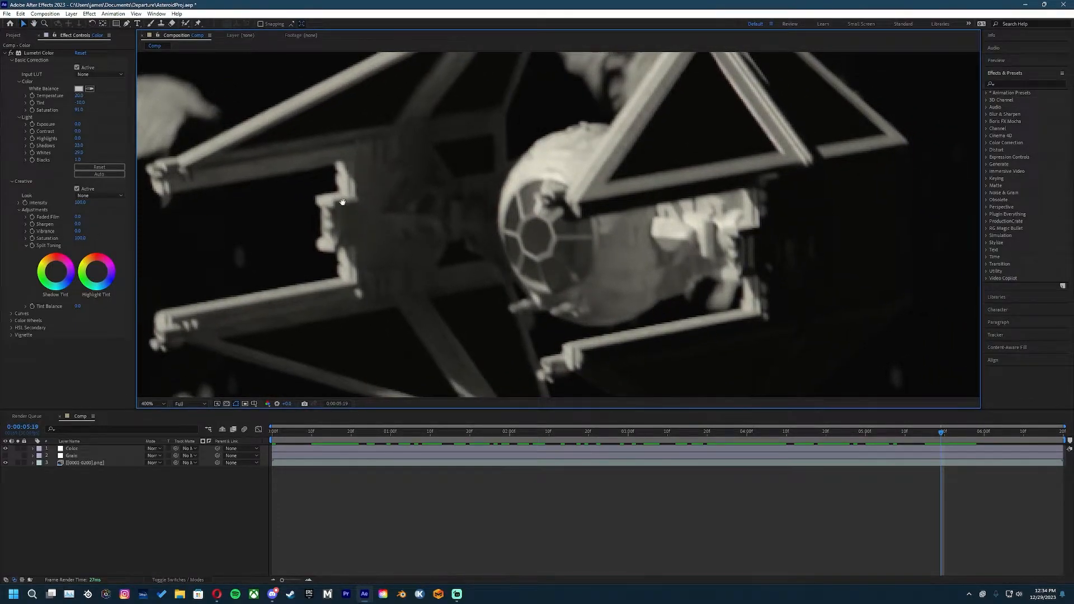
pyautogui.moveTo(508, 255); pyautogui.dragTo(589, 278)
# Step: Import all the muzzle flash clips from the Documents > Assets > MuzzleFlashes folder into the project
pyautogui.rightClick(168, 519)
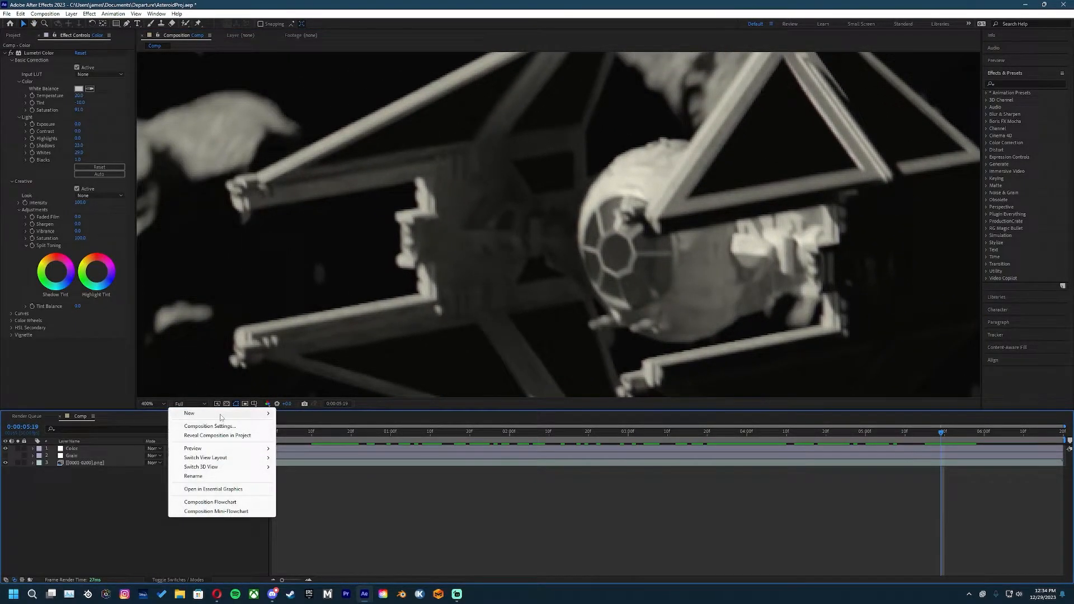
pyautogui.click(13, 36)
pyautogui.doubleClick(81, 263)
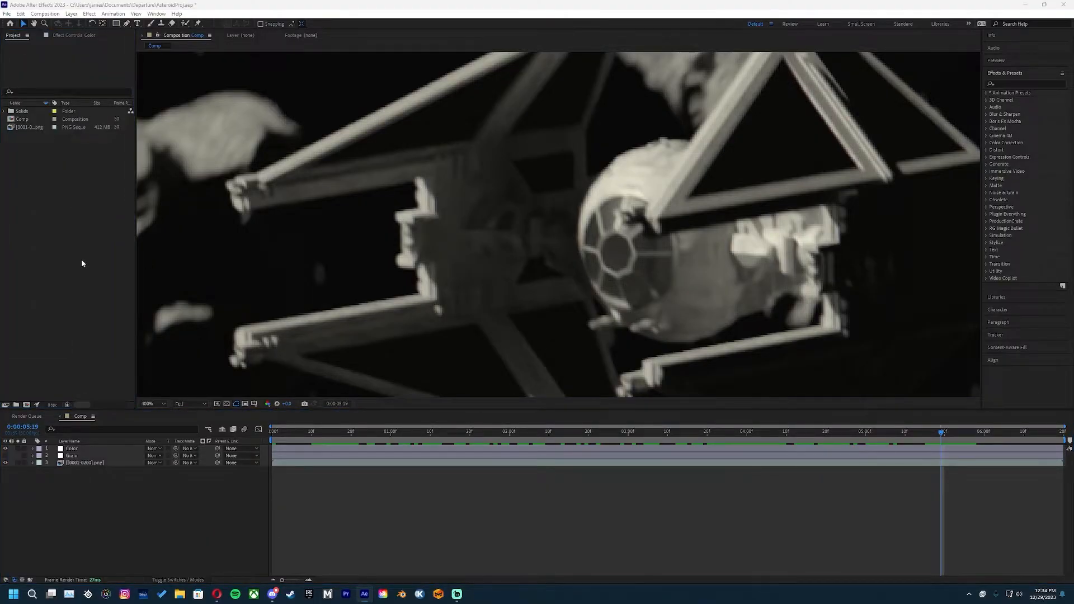
pyautogui.click(48, 136)
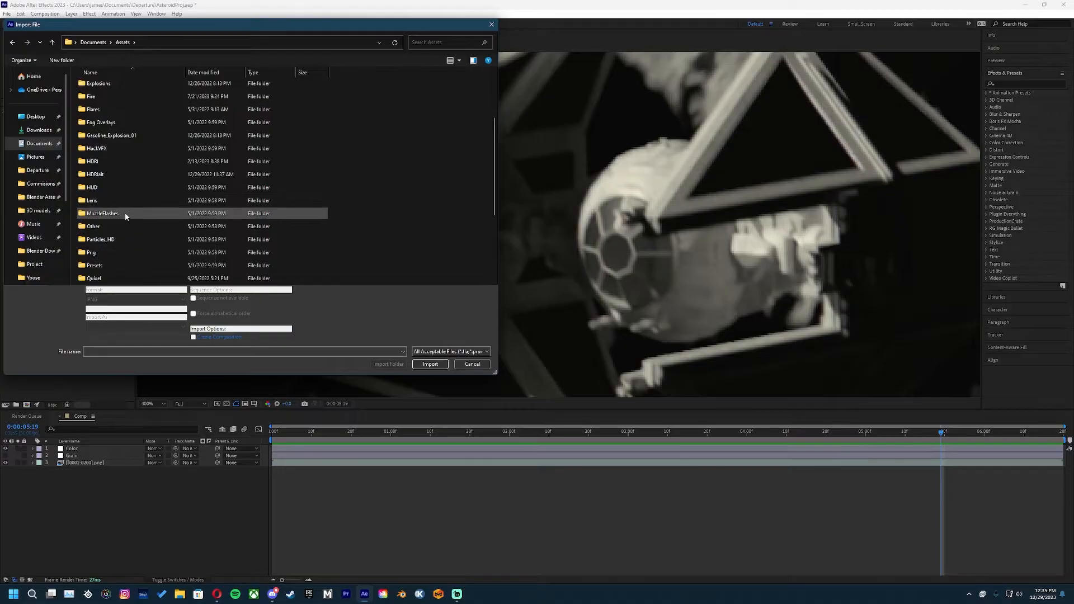
pyautogui.doubleClick(102, 213)
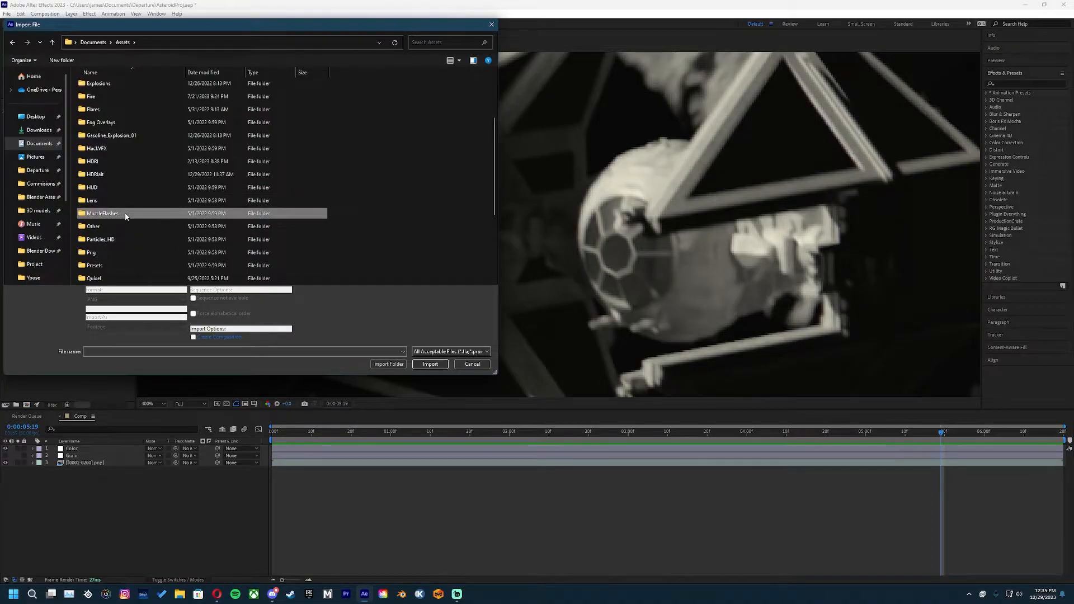
pyautogui.click(98, 101)
pyautogui.keyDown('shift'); pyautogui.click(258, 179); pyautogui.keyUp('shift')
pyautogui.click(272, 242)
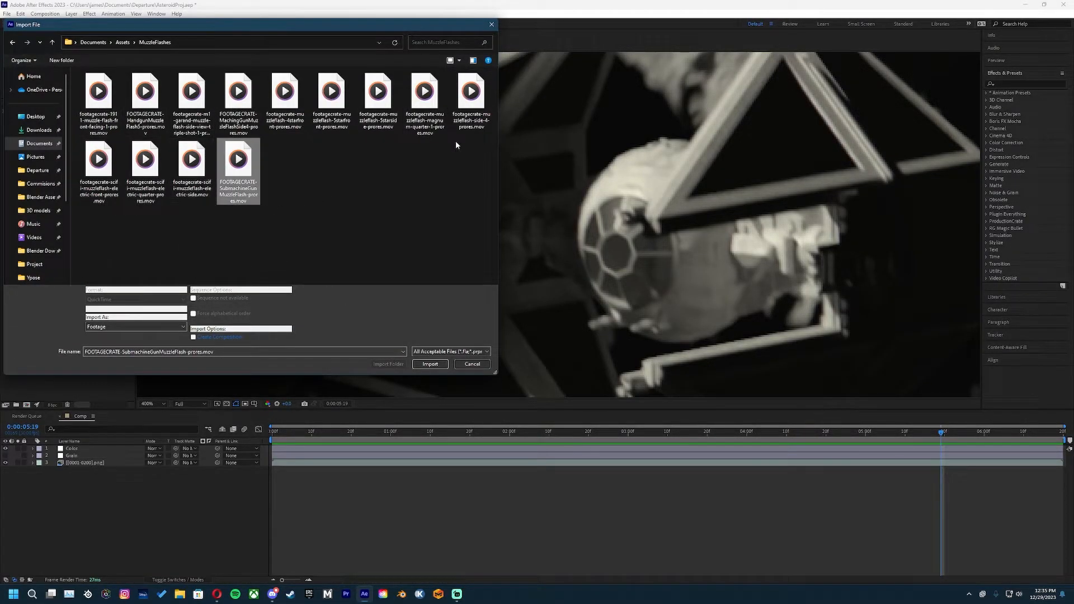
pyautogui.hotkey('ctrl', 'a')
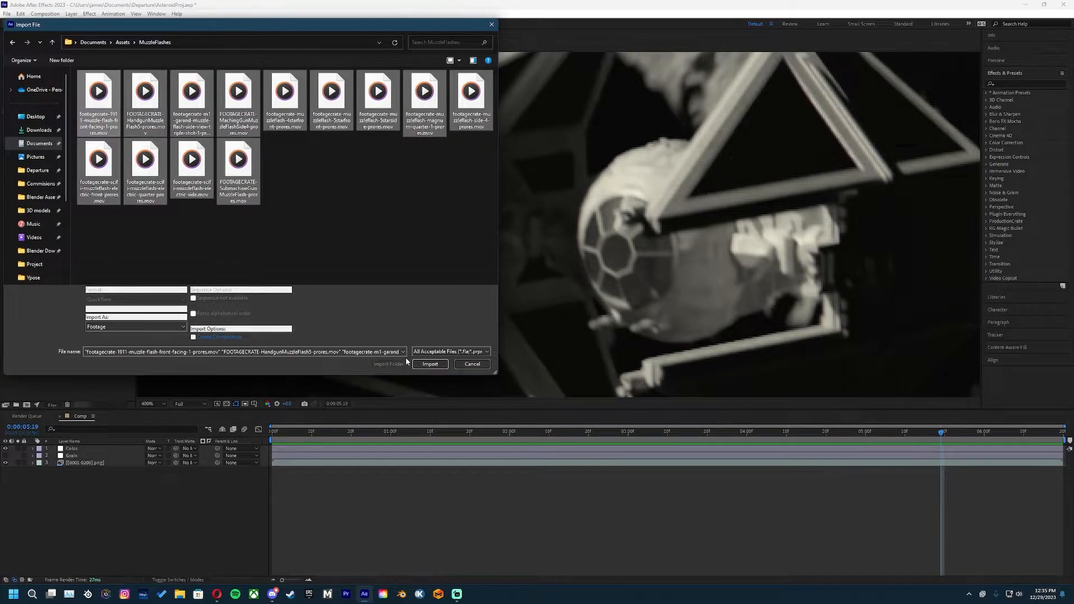
pyautogui.click(420, 363)
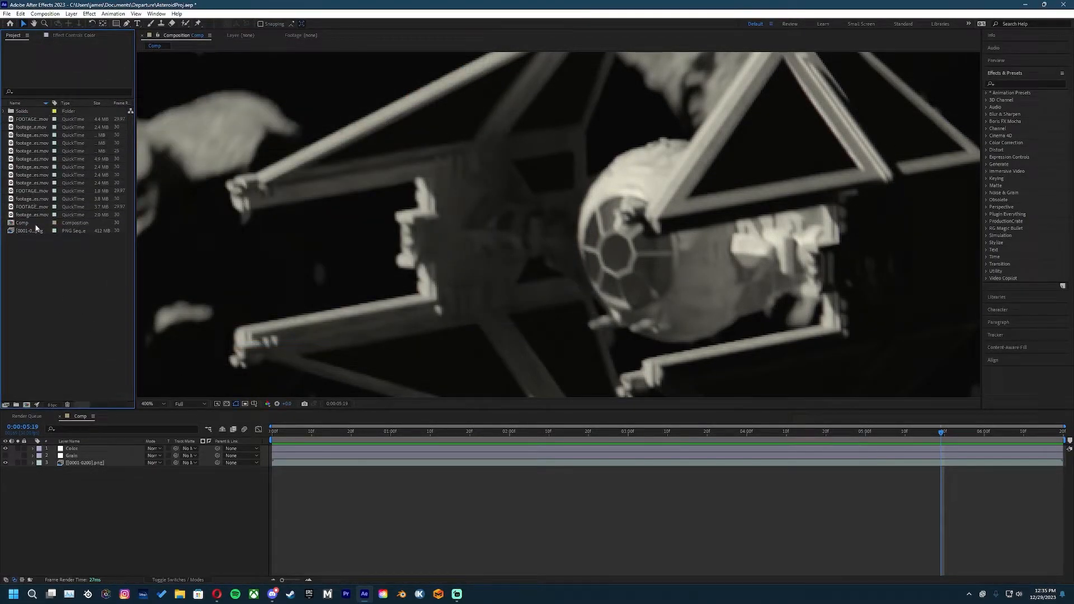
# Step: Preview several muzzle flash clips and add the magnum quarter-1 clip as the top layer, starting at 0:00:05:19
pyautogui.click(33, 209)
pyautogui.click(32, 199)
pyautogui.click(31, 184)
pyautogui.click(30, 169)
pyautogui.click(40, 191)
pyautogui.click(36, 167)
pyautogui.click(36, 160)
pyautogui.moveTo(39, 165); pyautogui.dragTo(146, 449)
pyautogui.scroll(-6, 260, 309)
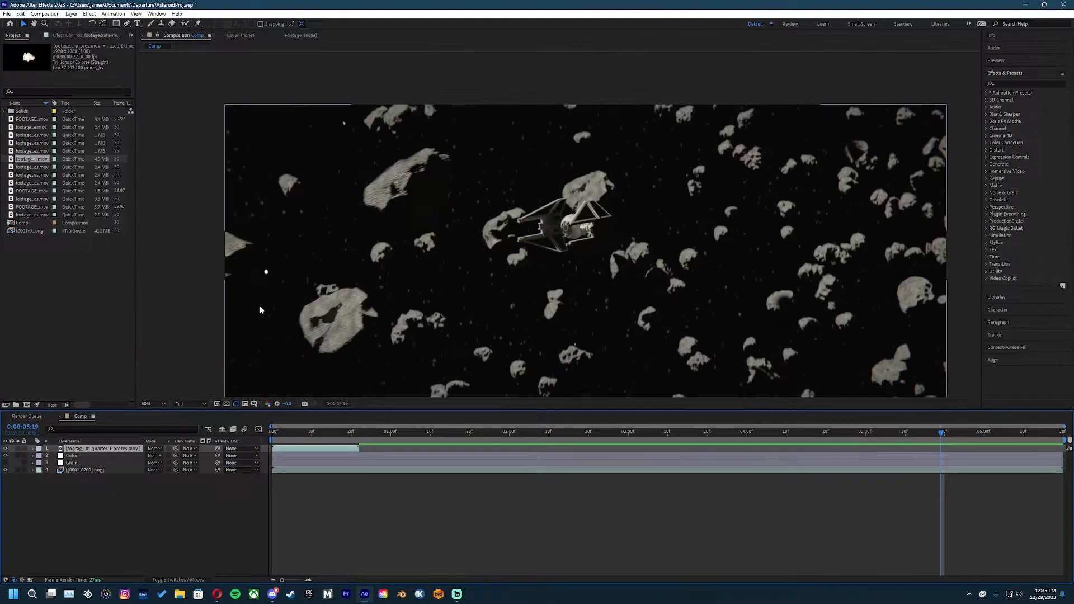
pyautogui.press('[')
pyautogui.press('[')
# Step: Flip the muzzle flash around with its Rotation, scale it down, and move it to the ship's lower cannon
pyautogui.scroll(4, 627, 274)
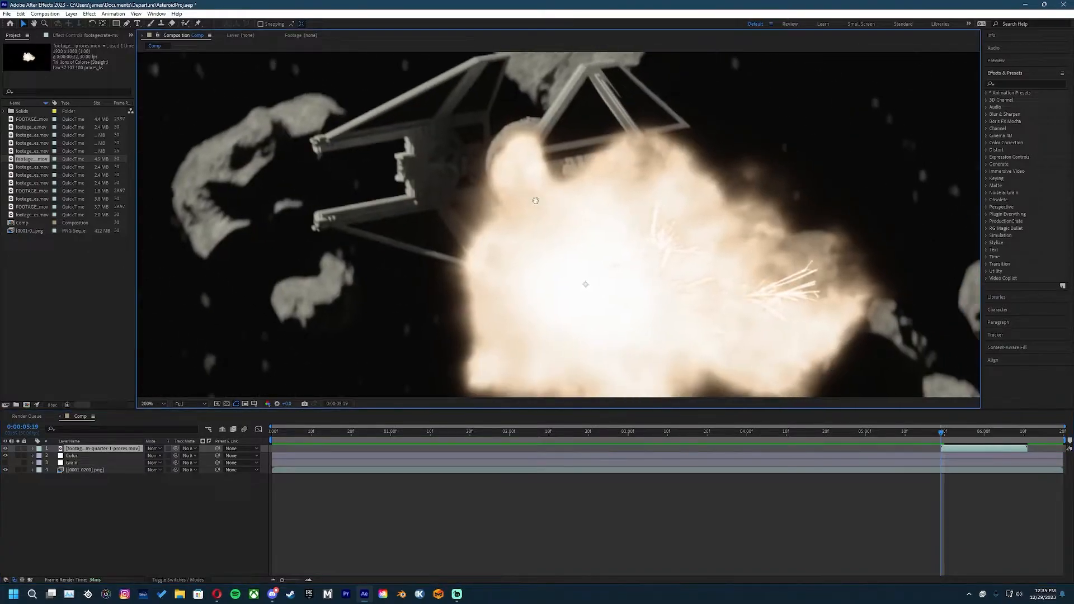
pyautogui.scroll(-4, 535, 200)
pyautogui.click(119, 451)
pyautogui.press('r')
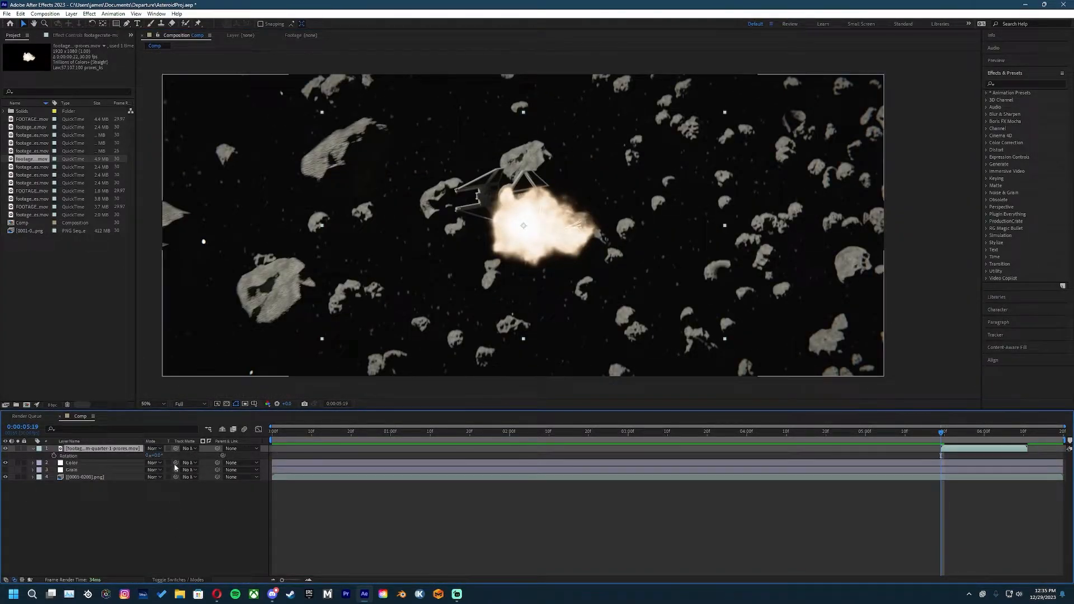
pyautogui.moveTo(160, 456); pyautogui.dragTo(98, 239)
pyautogui.click(498, 207)
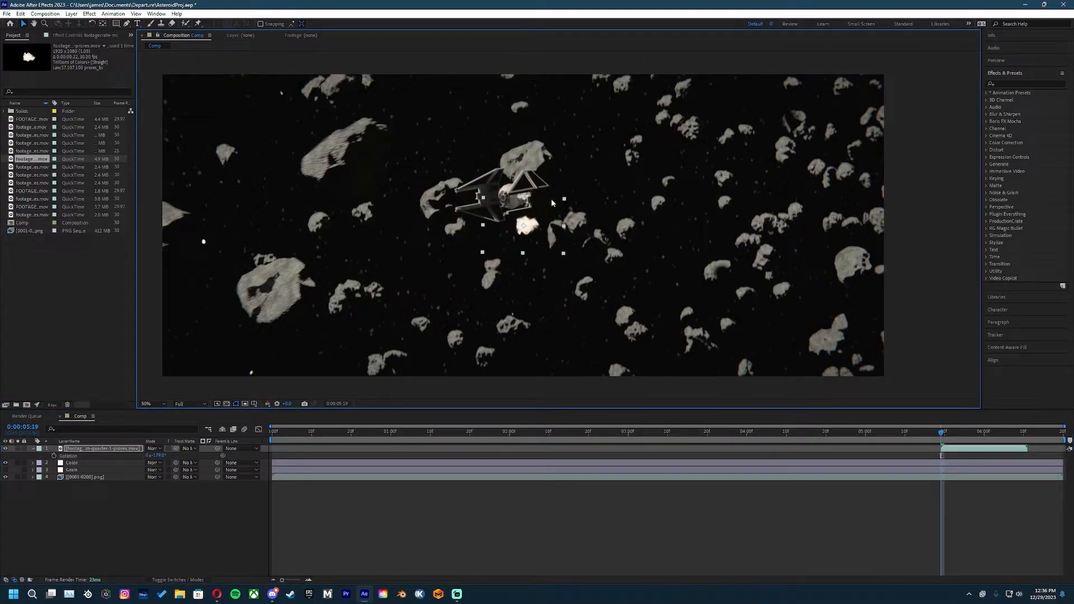
pyautogui.scroll(4, 592, 239)
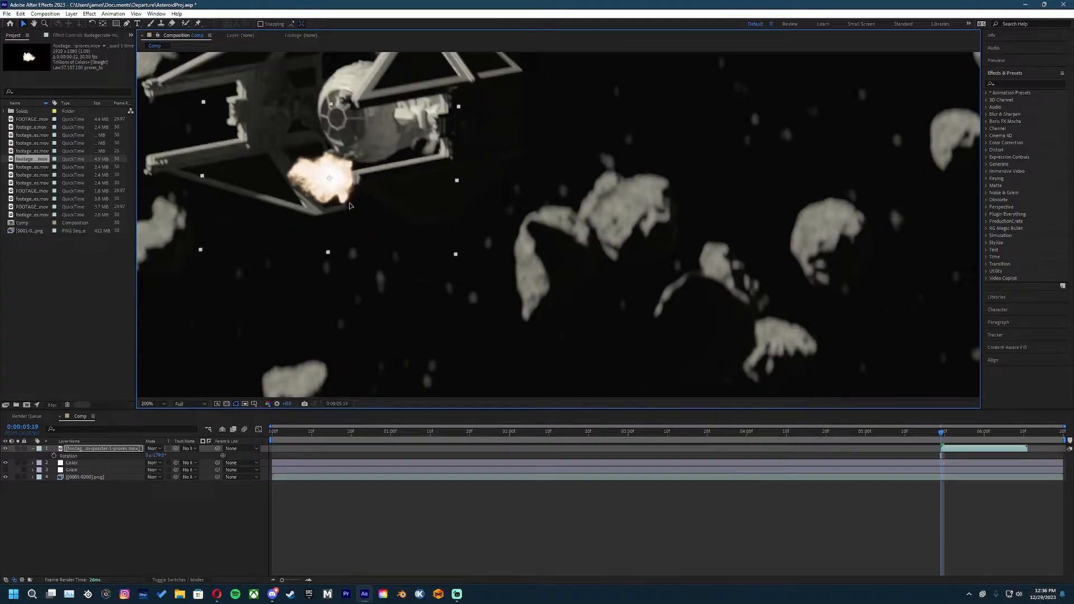
pyautogui.moveTo(358, 208); pyautogui.dragTo(363, 209)
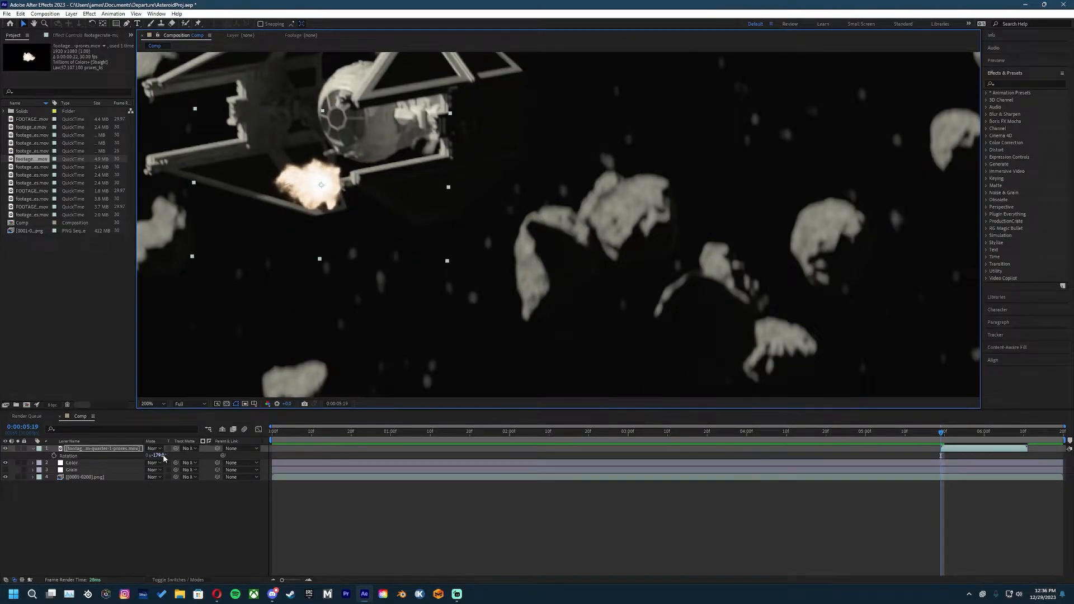
# Step: Fine-tune the flash's rotation, shrink it further, and align it with the tip of the lower cannon
pyautogui.moveTo(164, 457); pyautogui.dragTo(154, 458)
pyautogui.moveTo(317, 201); pyautogui.dragTo(320, 200)
pyautogui.moveTo(320, 200); pyautogui.dragTo(367, 206)
pyautogui.moveTo(228, 165); pyautogui.dragTo(301, 180)
pyautogui.moveTo(366, 211); pyautogui.dragTo(374, 203)
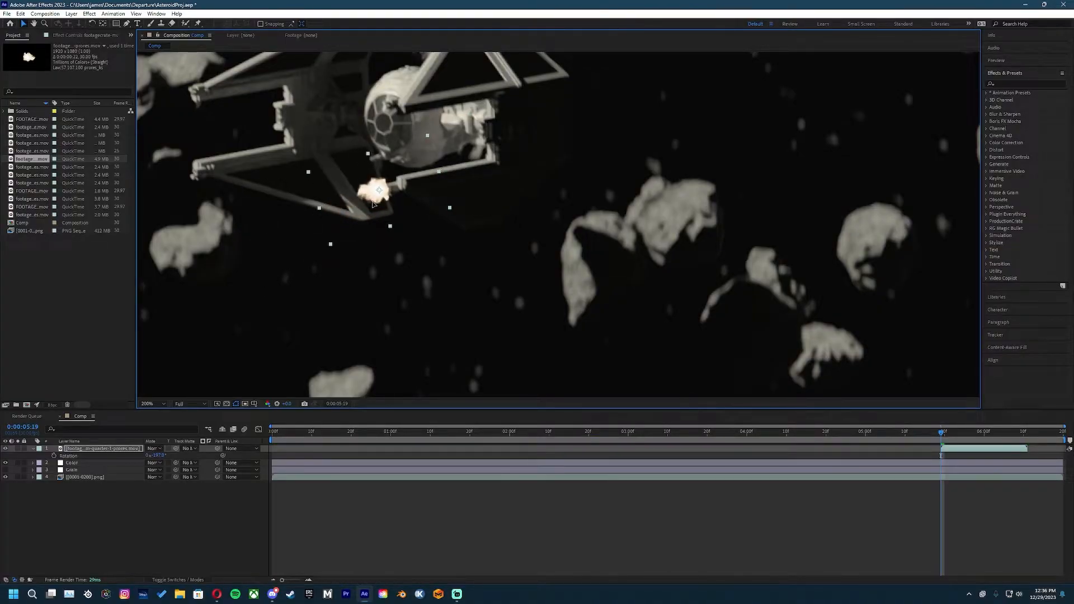
# Step: Set the muzzle flash layer's blending mode to Screen and inspect the flash up close
pyautogui.click(153, 448)
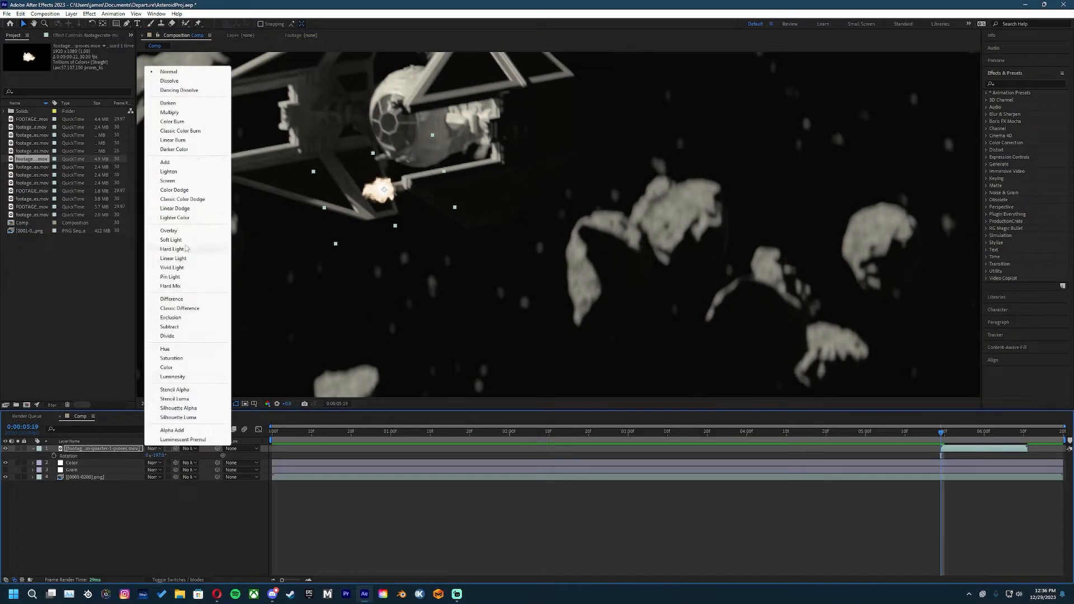
pyautogui.click(167, 181)
pyautogui.scroll(3, 391, 244)
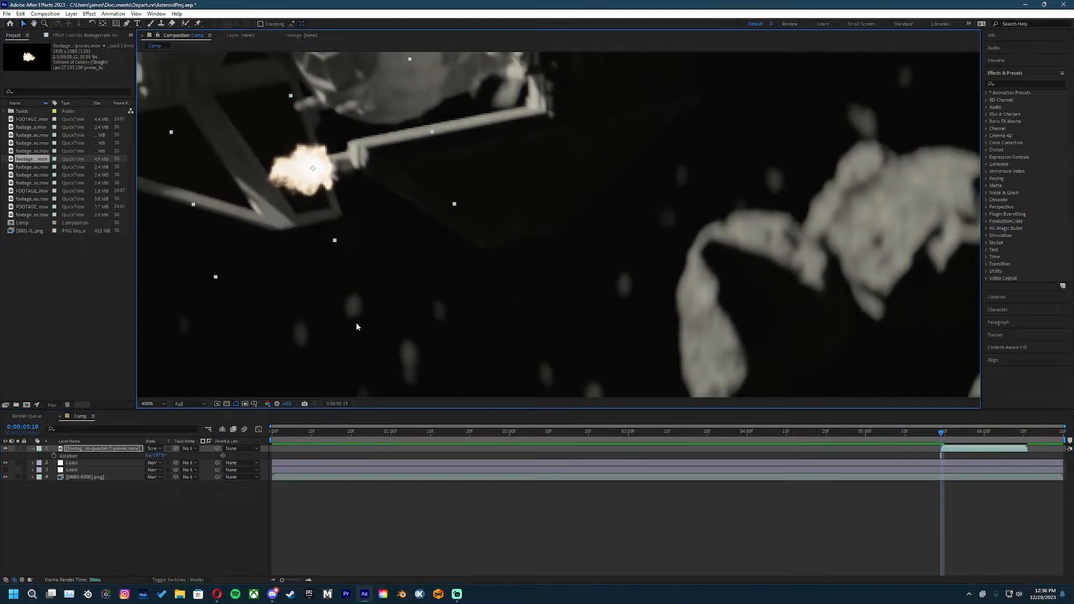
pyautogui.scroll(-1, 381, 271)
pyautogui.moveTo(312, 255); pyautogui.dragTo(435, 314)
pyautogui.scroll(1, 444, 271)
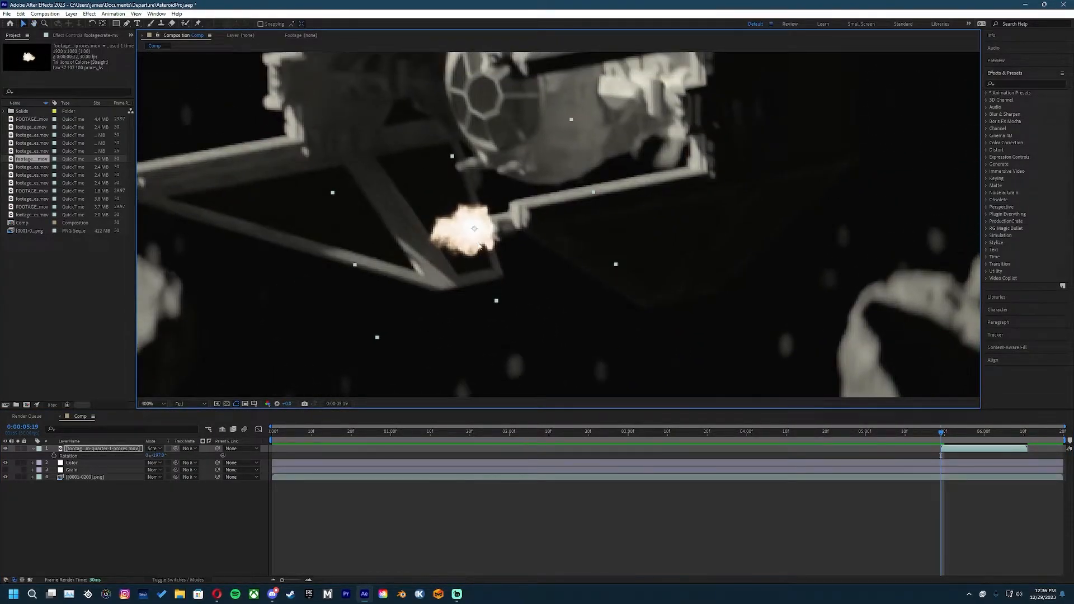
# Step: Apply the Tint effect to the muzzle flash layer and map white to the very pale green EBFFE7
pyautogui.click(1014, 84)
pyautogui.write('tint')
pyautogui.moveTo(1017, 121); pyautogui.dragTo(87, 451)
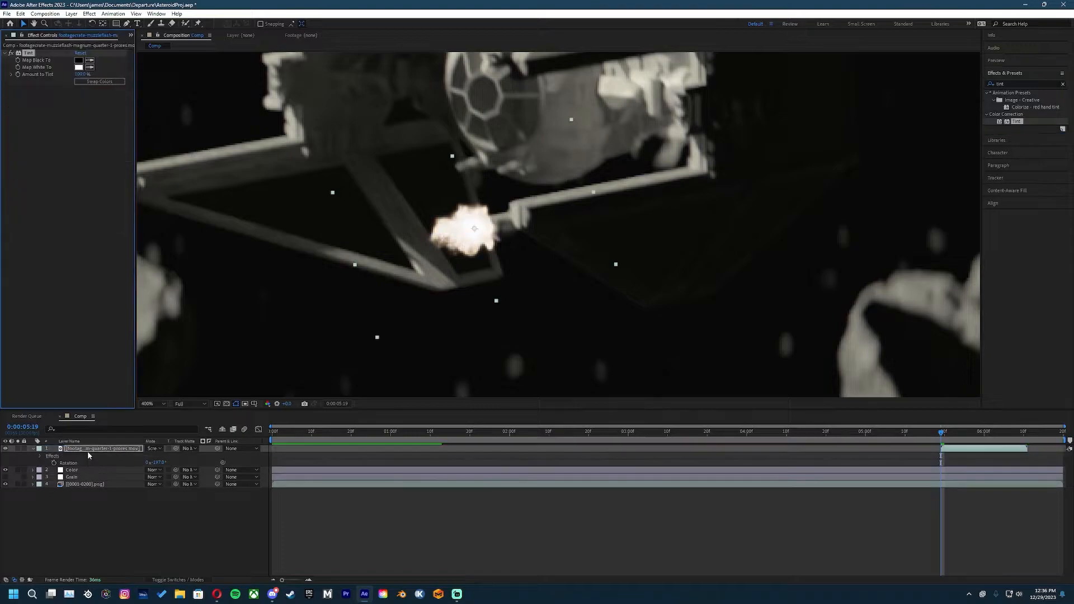
pyautogui.click(79, 67)
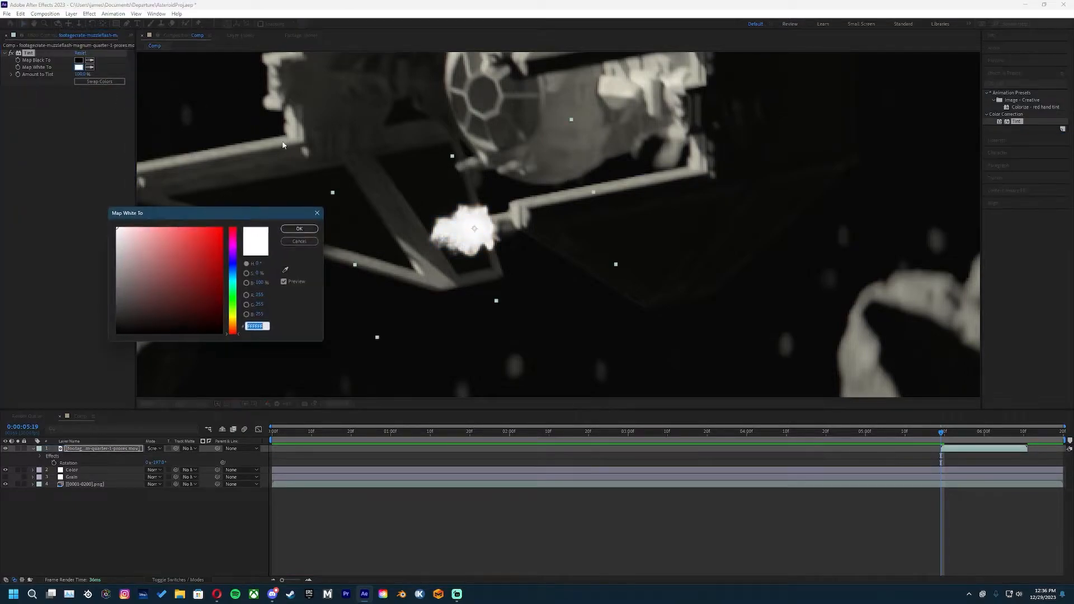
pyautogui.click(235, 300)
pyautogui.moveTo(203, 231); pyautogui.dragTo(112, 216)
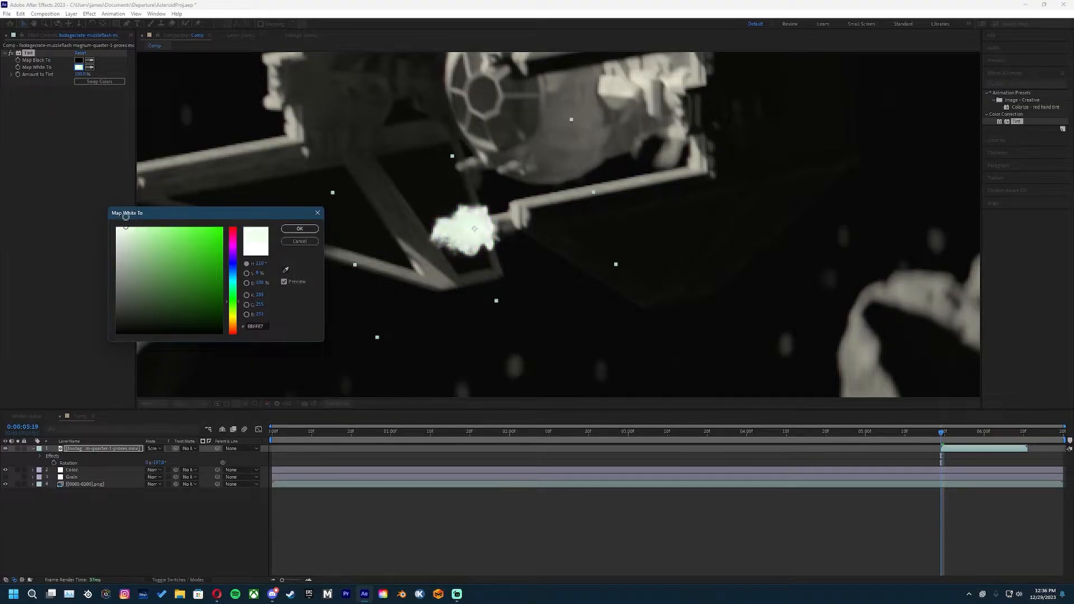
pyautogui.click(299, 228)
# Step: Map the Tint effect's black to the bright green 2EFF82
pyautogui.click(79, 60)
pyautogui.moveTo(227, 261); pyautogui.dragTo(238, 289)
pyautogui.moveTo(220, 234)
pyautogui.mouseDown()
pyautogui.moveTo(183, 227)
pyautogui.moveTo(203, 225)
pyautogui.mouseUp()
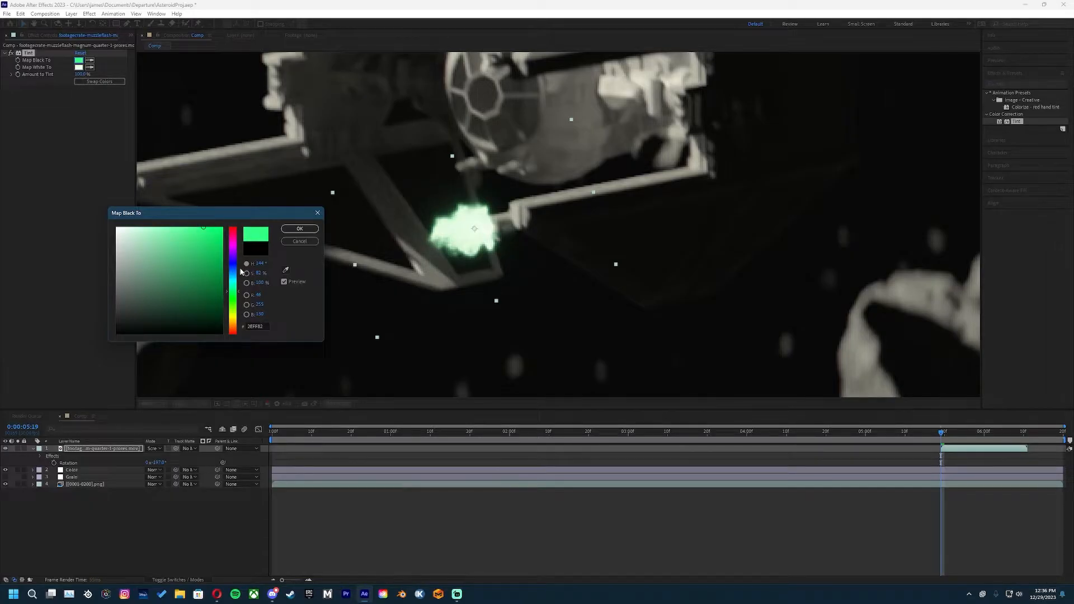
pyautogui.click(946, 435)
pyautogui.moveTo(292, 213); pyautogui.dragTo(311, 412)
pyautogui.click(320, 428)
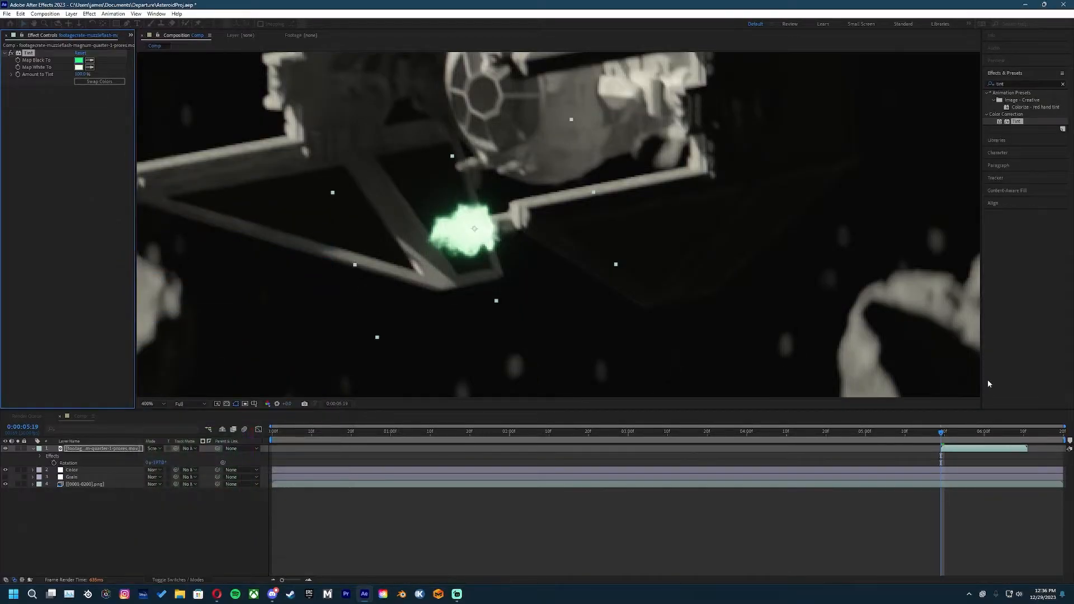
# Step: Go to 0:00:05:20 and sample the green of the laser bolts as the Tint effect's Map Black To color
pyautogui.click(945, 435)
pyautogui.scroll(-4, 353, 235)
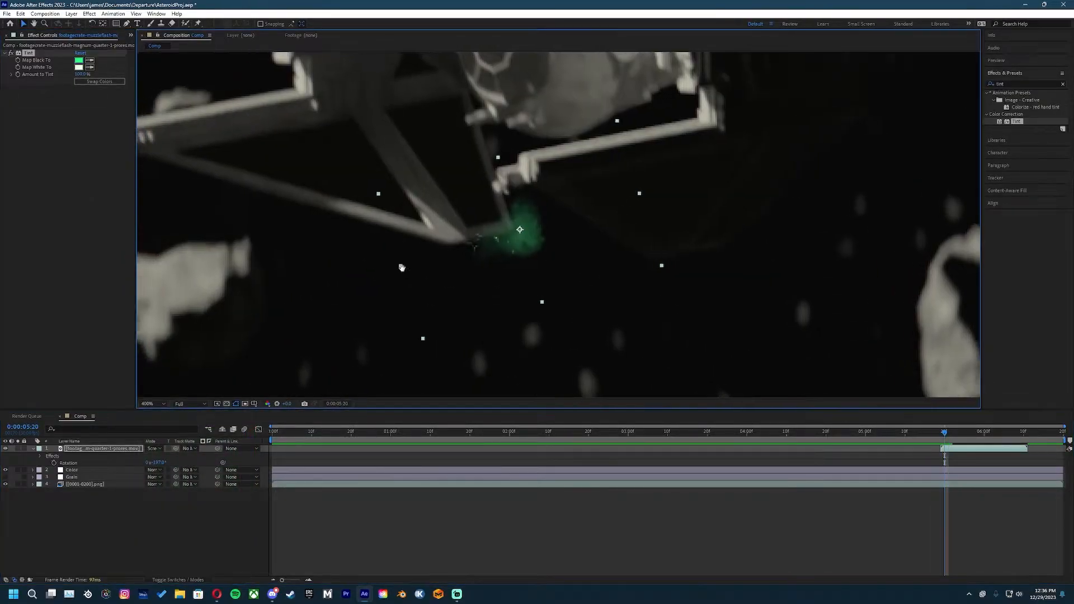
pyautogui.click(89, 60)
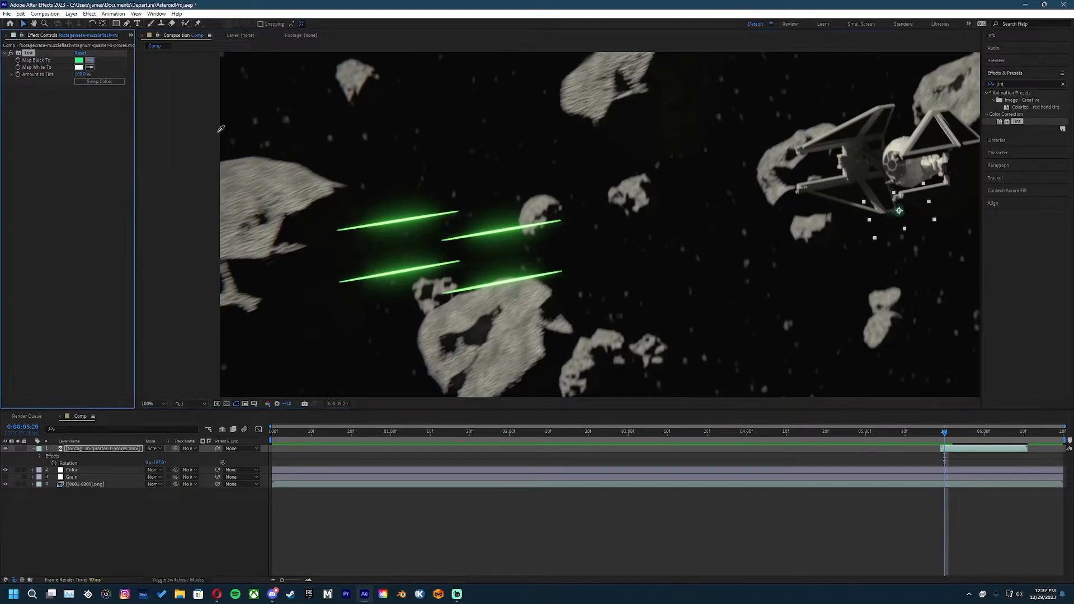
pyautogui.click(412, 219)
pyautogui.moveTo(662, 240); pyautogui.dragTo(393, 267)
pyautogui.scroll(1, 427, 277)
pyautogui.moveTo(687, 275); pyautogui.dragTo(541, 269)
pyautogui.scroll(1, 434, 245)
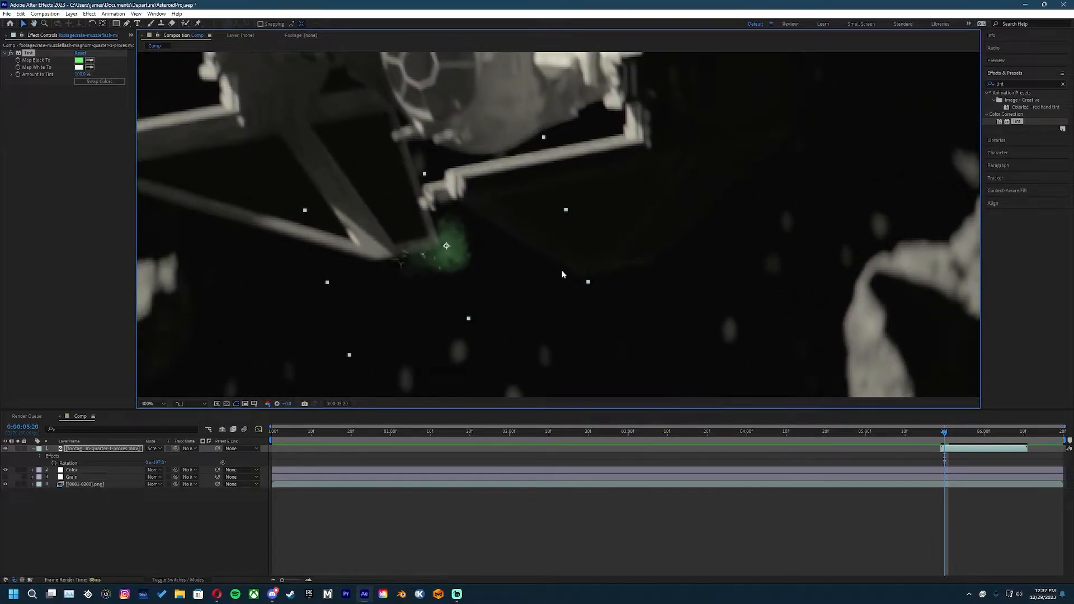
# Step: Return to 0:00:05:19 and trim the muzzle flash layer so it lasts only that single frame
pyautogui.press('pageup')
pyautogui.click(231, 305)
pyautogui.scroll(-2, 234, 297)
pyautogui.scroll(2, 369, 217)
pyautogui.moveTo(388, 220); pyautogui.dragTo(403, 216)
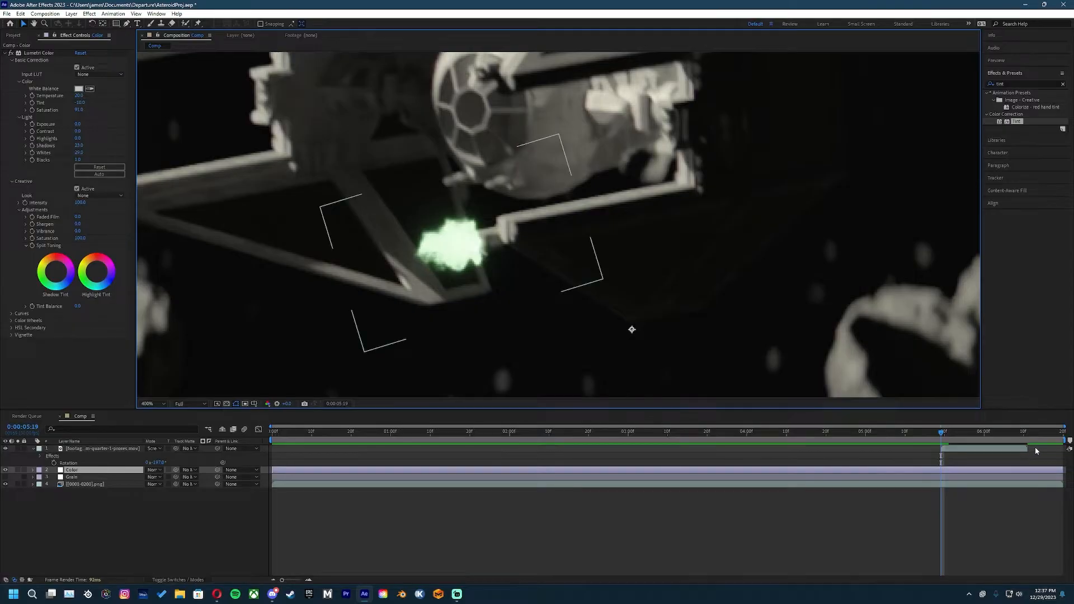
pyautogui.click(942, 459)
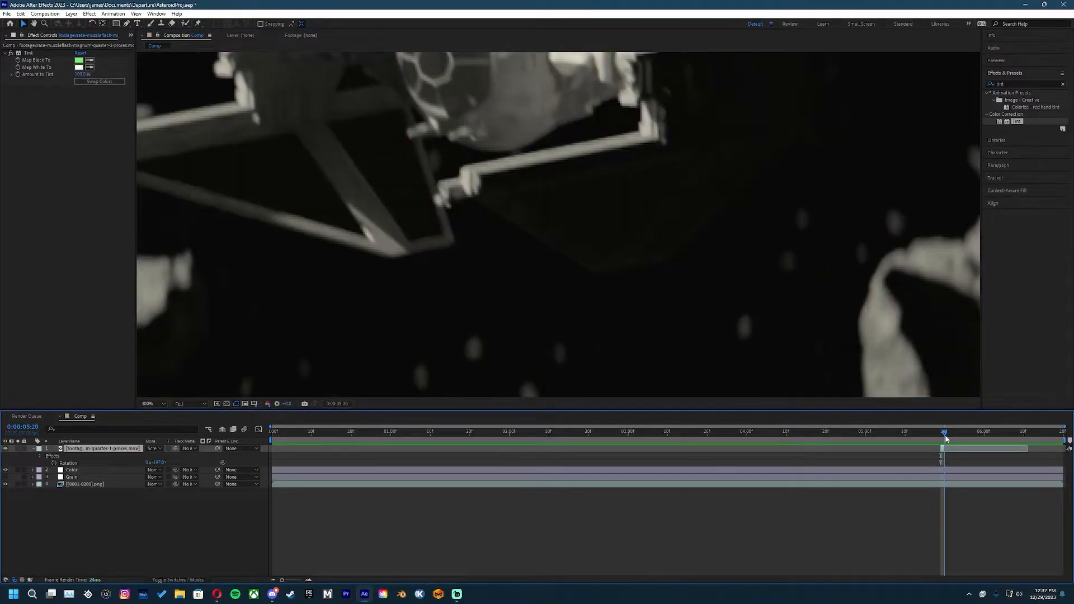
pyautogui.scroll(-4, 400, 304)
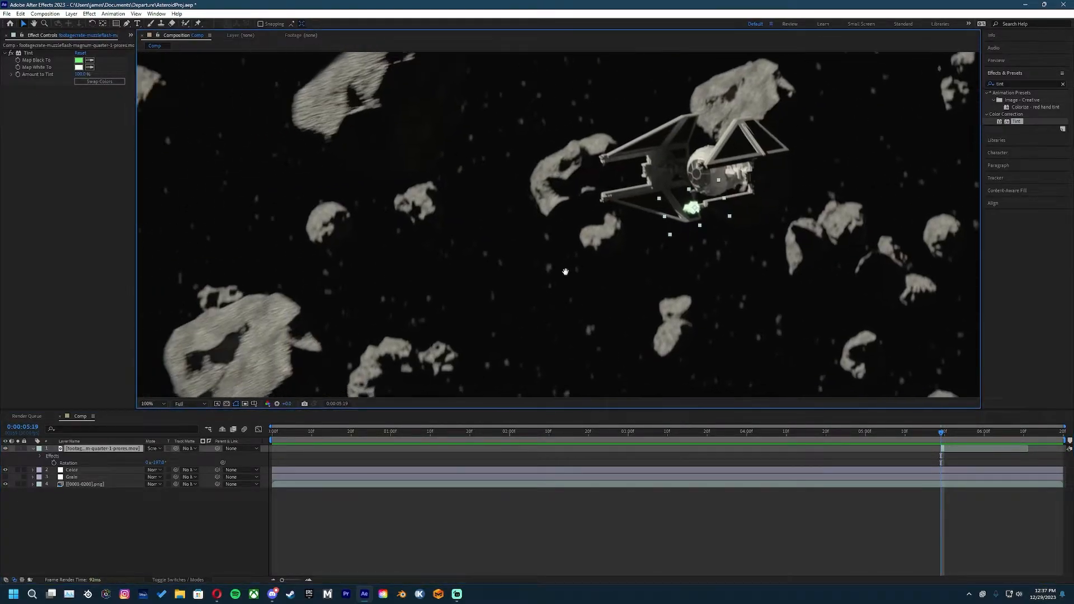
pyautogui.moveTo(560, 278); pyautogui.dragTo(248, 309)
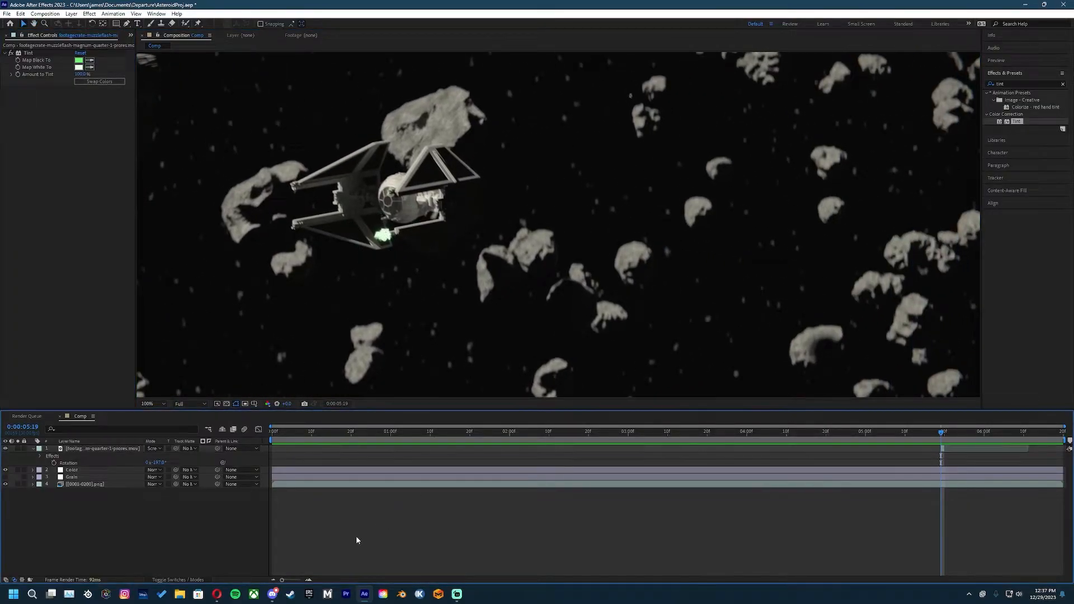
# Step: Inspect the flash up close, then scrub and play the shot around 0:00:05:19 to check its timing
pyautogui.scroll(4, 347, 239)
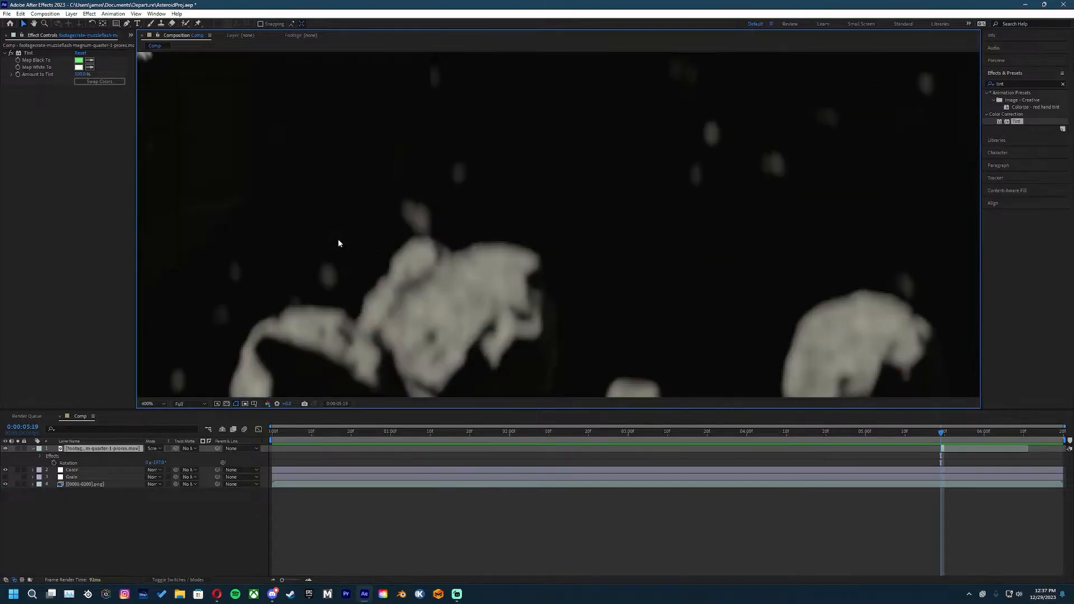
pyautogui.click(79, 162)
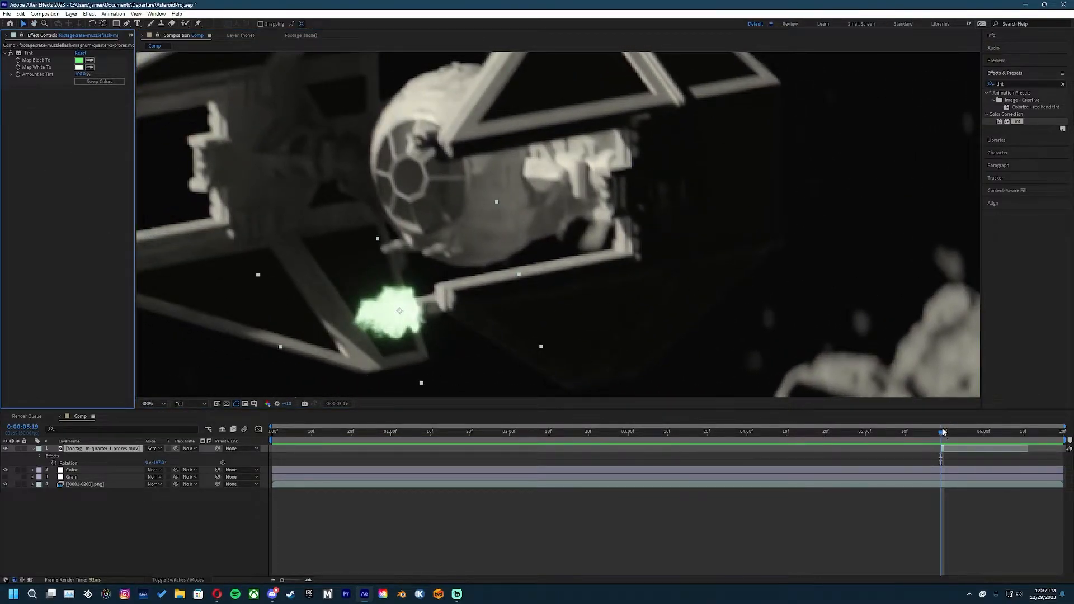
pyautogui.scroll(-2, 334, 284)
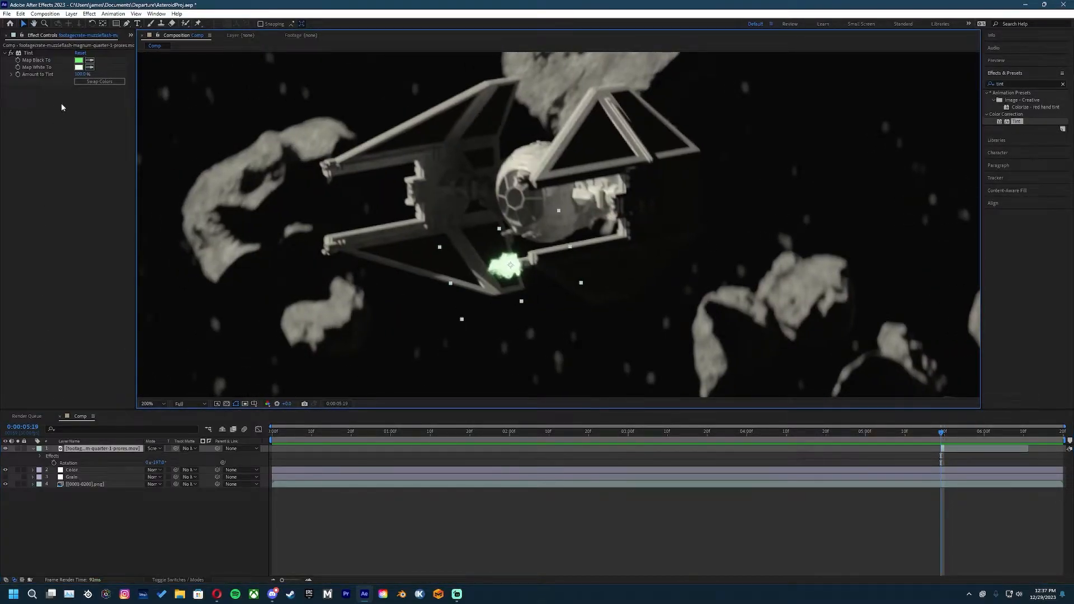
pyautogui.click(946, 434)
pyautogui.moveTo(948, 438)
pyautogui.mouseDown()
pyautogui.moveTo(962, 438)
pyautogui.moveTo(945, 438)
pyautogui.mouseUp()
pyautogui.scroll(-3, 555, 302)
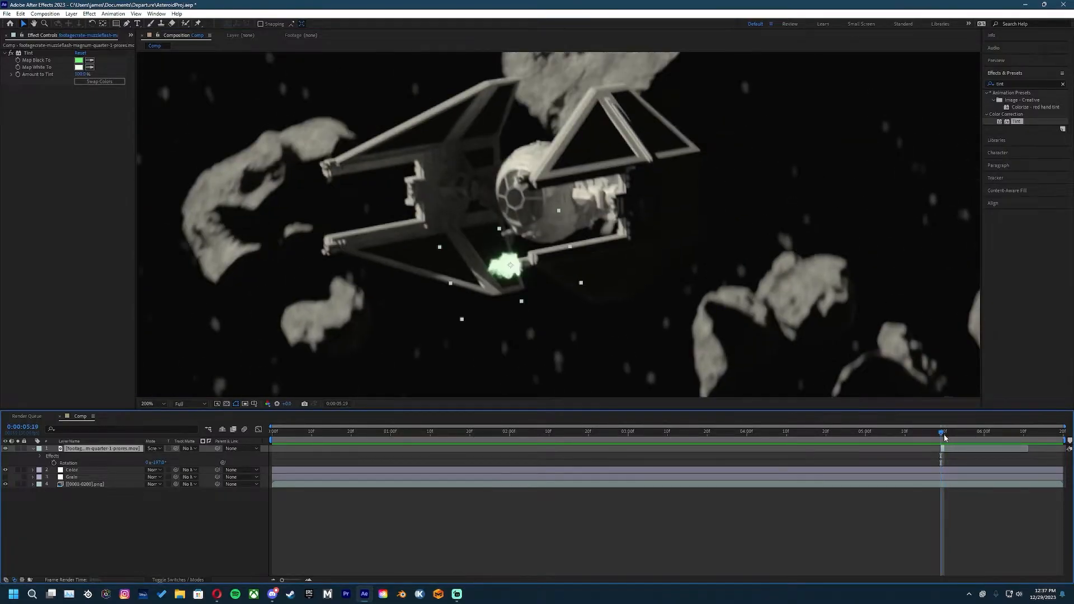
pyautogui.press('pagedown')
pyautogui.press('pageup')
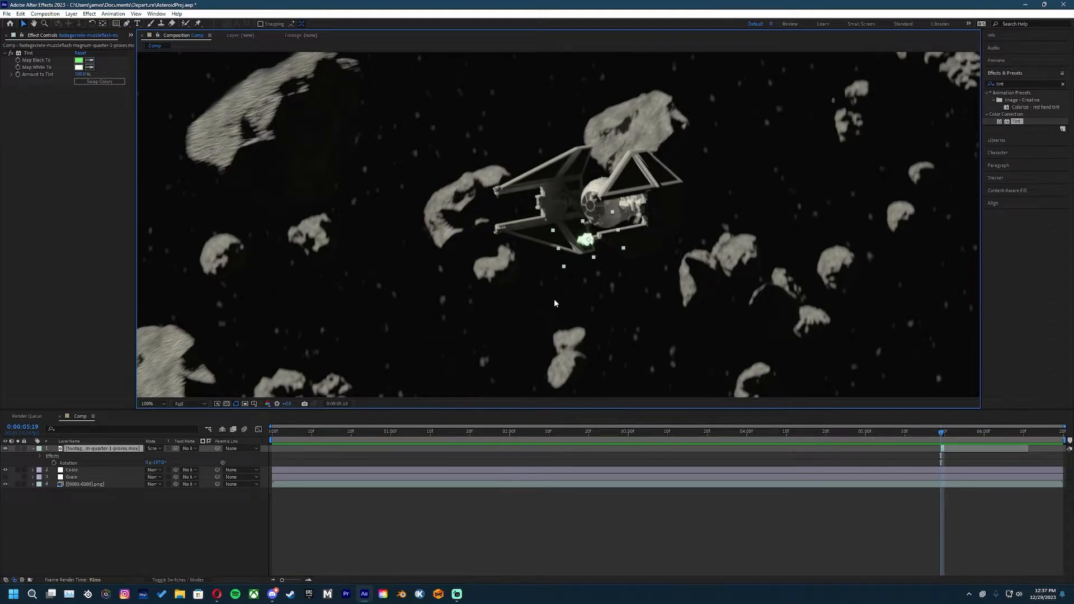
pyautogui.press('pageup')
pyautogui.press('space')
pyautogui.press('space')
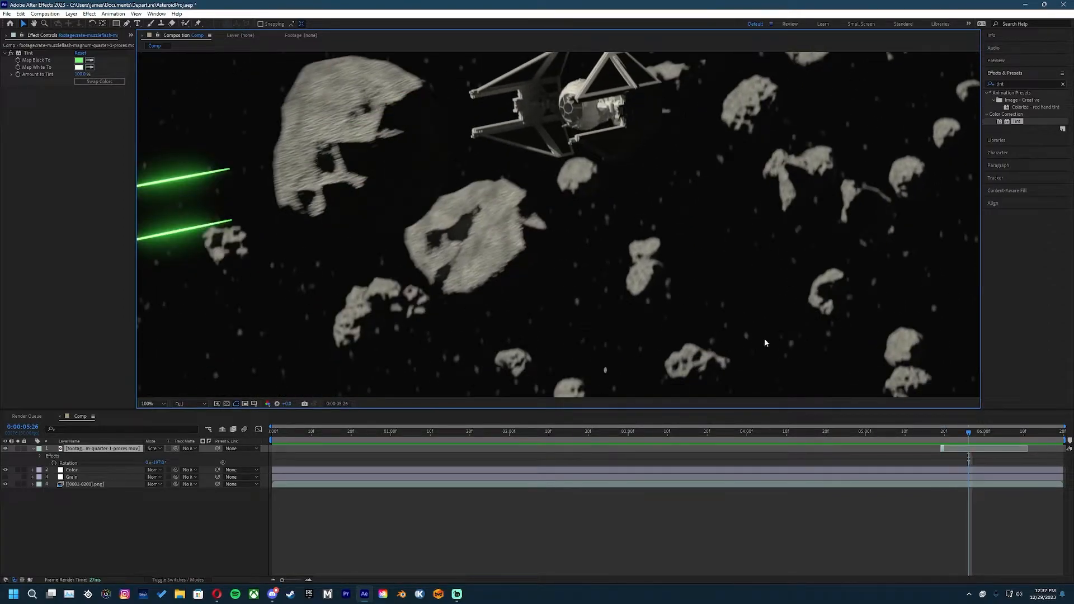
# Step: Step through the frames from 0:00:05:19 to 0:00:05:21, comparing the positions of the ship and laser bolts
pyautogui.click(941, 433)
pyautogui.scroll(3, 542, 223)
pyautogui.scroll(-2, 593, 199)
pyautogui.moveTo(620, 185); pyautogui.dragTo(552, 166)
pyautogui.press('pagedown')
pyautogui.scroll(-3, 559, 207)
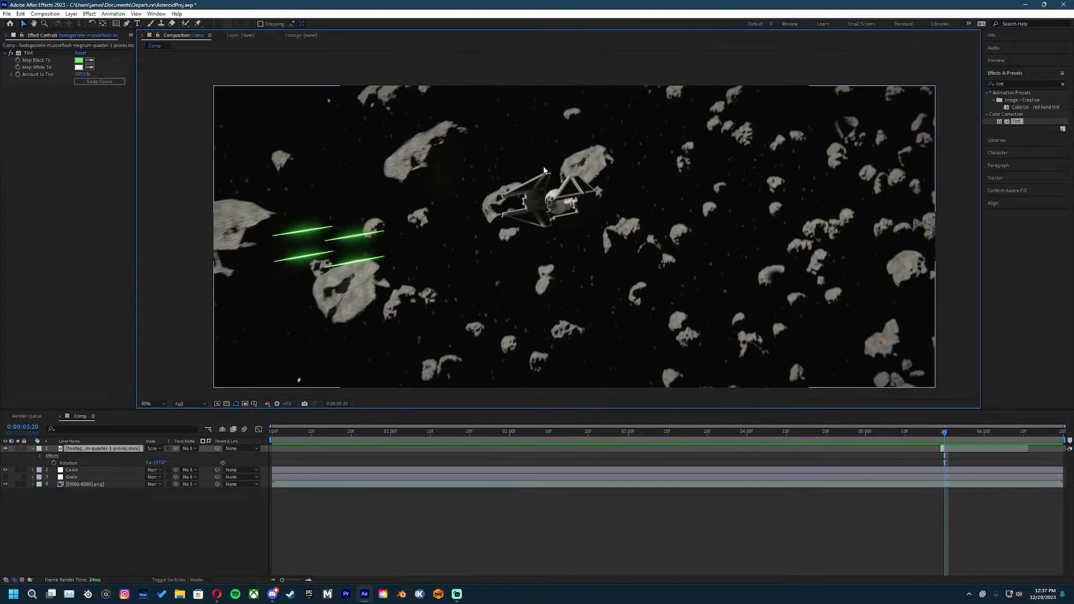
pyautogui.press('pagedown')
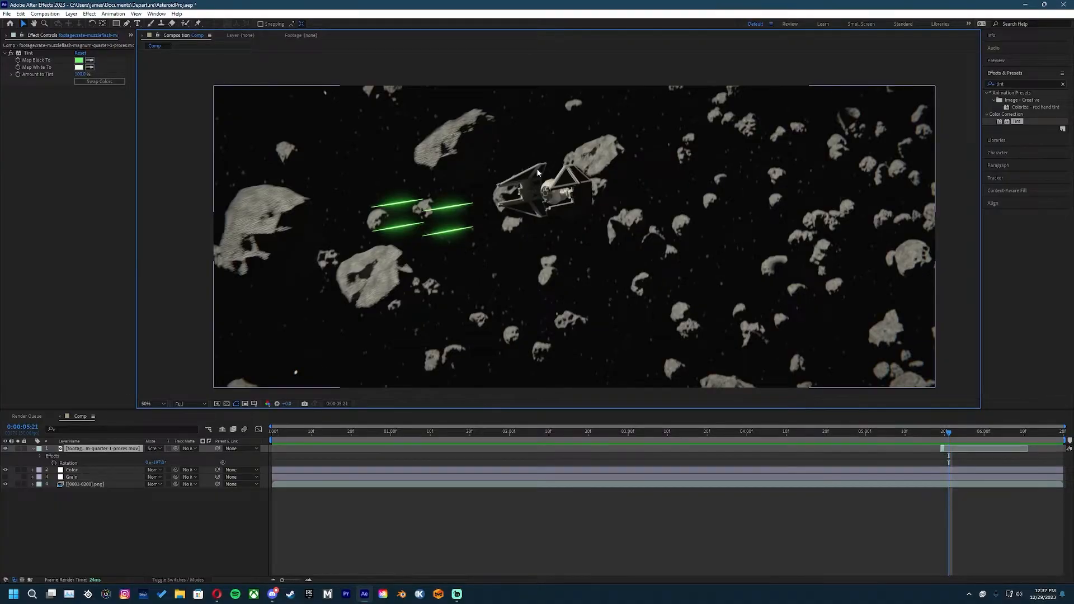
pyautogui.press('pageup')
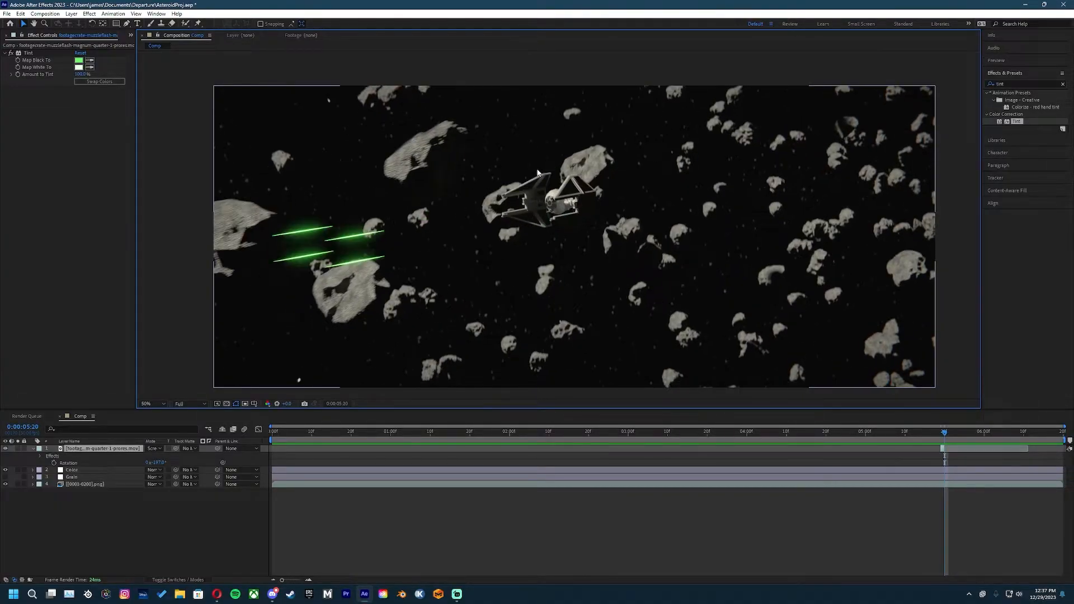
pyautogui.press('pagedown')
pyautogui.scroll(2, 621, 166)
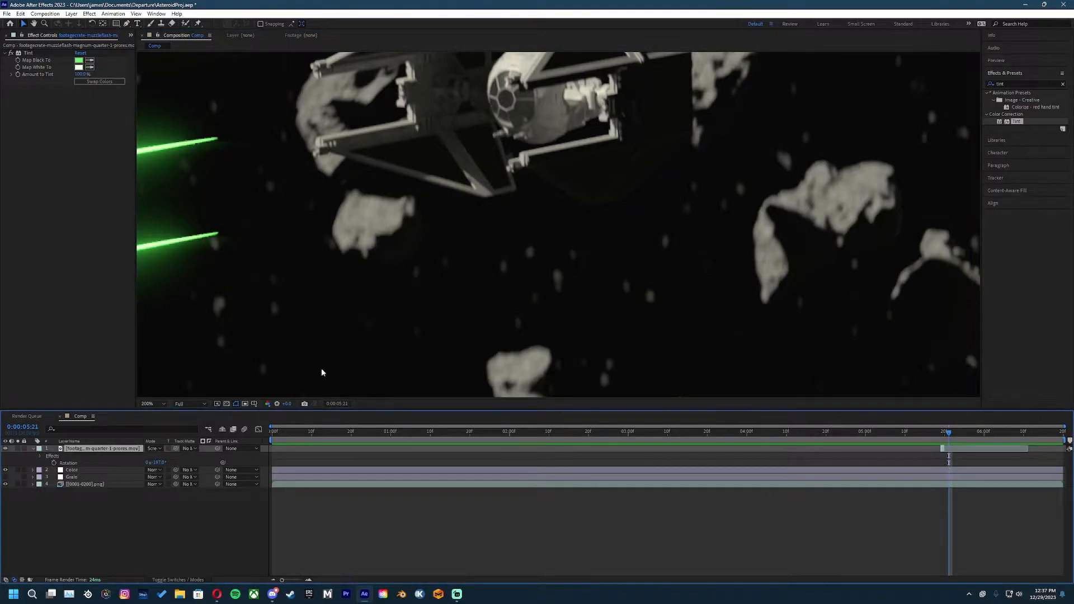
# Step: Duplicate the muzzle flash layer and shift the copy so its single frame falls at 0:00:05:21
pyautogui.hotkey('ctrl', 'd')
pyautogui.moveTo(943, 449); pyautogui.dragTo(950, 449)
pyautogui.hotkey('ctrl', 'z')
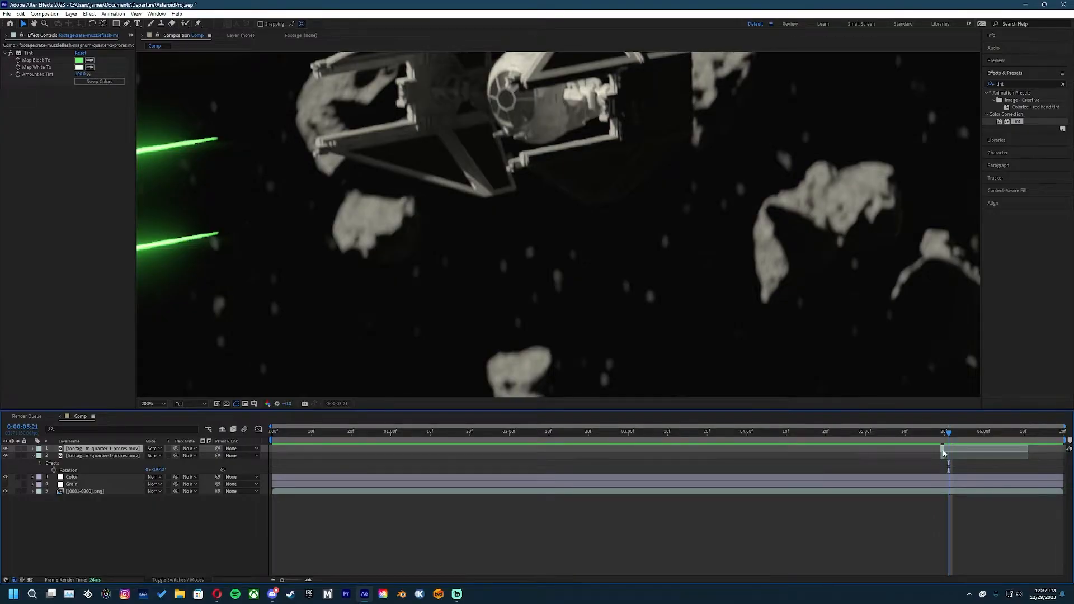
pyautogui.press(';')
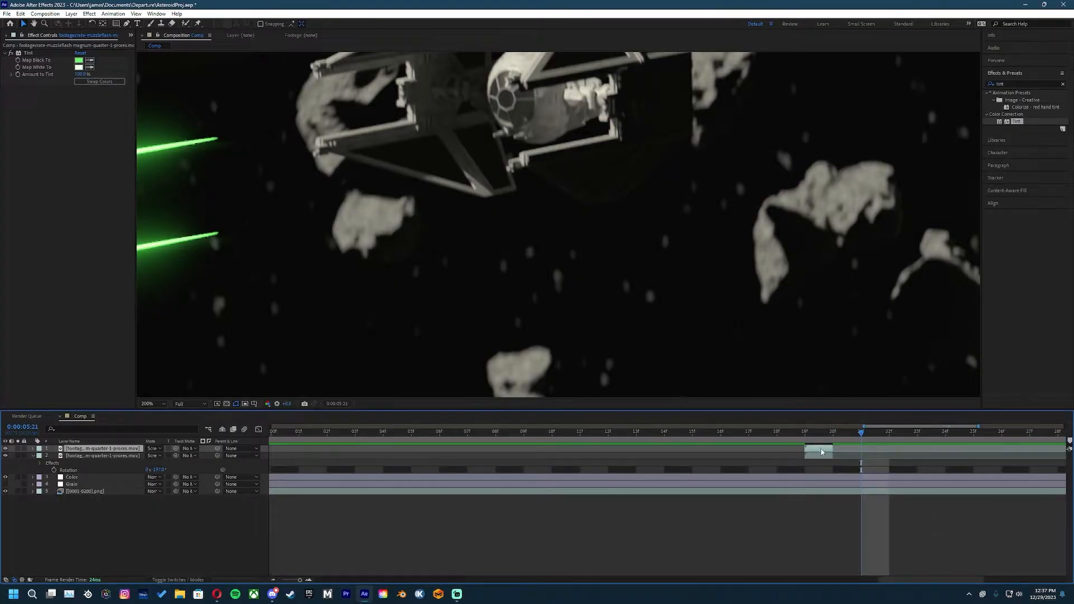
pyautogui.moveTo(822, 452); pyautogui.dragTo(879, 449)
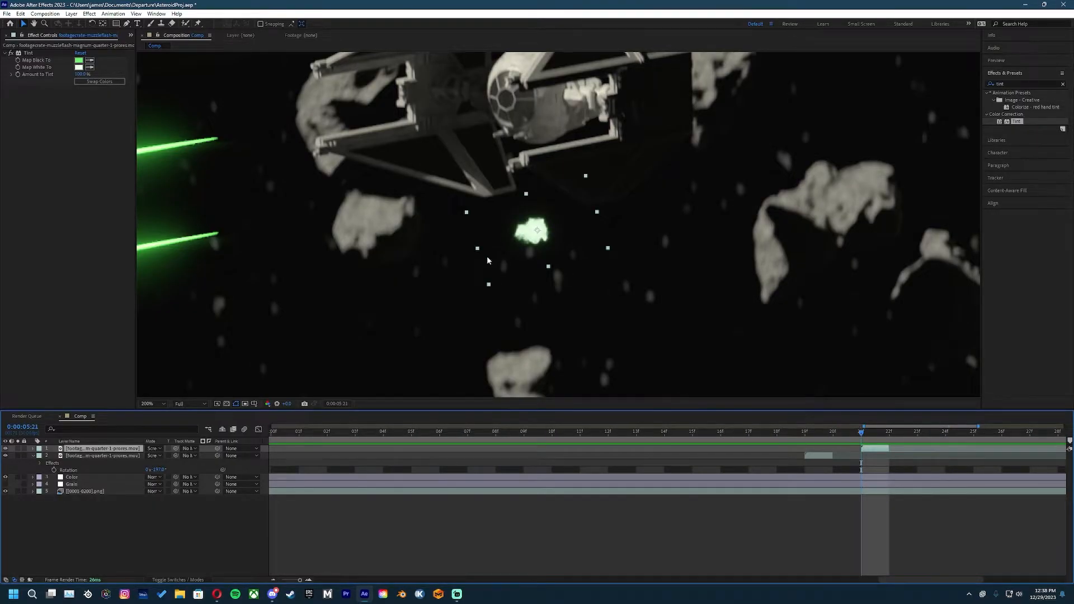
# Step: Place the 0:00:05:21 muzzle flash on the ship's lower gun below the cockpit and play back the surrounding frames to check it
pyautogui.moveTo(505, 239); pyautogui.dragTo(472, 181)
pyautogui.scroll(-1, 434, 212)
pyautogui.moveTo(434, 211); pyautogui.dragTo(451, 216)
pyautogui.click(493, 286)
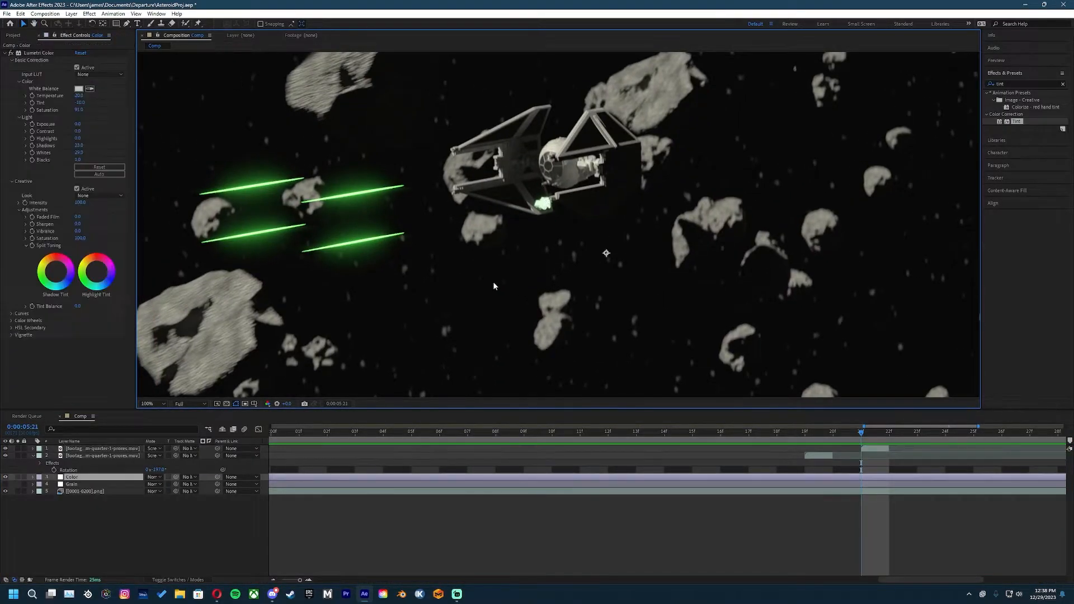
pyautogui.moveTo(866, 432); pyautogui.dragTo(761, 429)
pyautogui.press('space')
pyautogui.moveTo(848, 434)
pyautogui.mouseDown()
pyautogui.moveTo(798, 433)
pyautogui.moveTo(868, 427)
pyautogui.mouseUp()
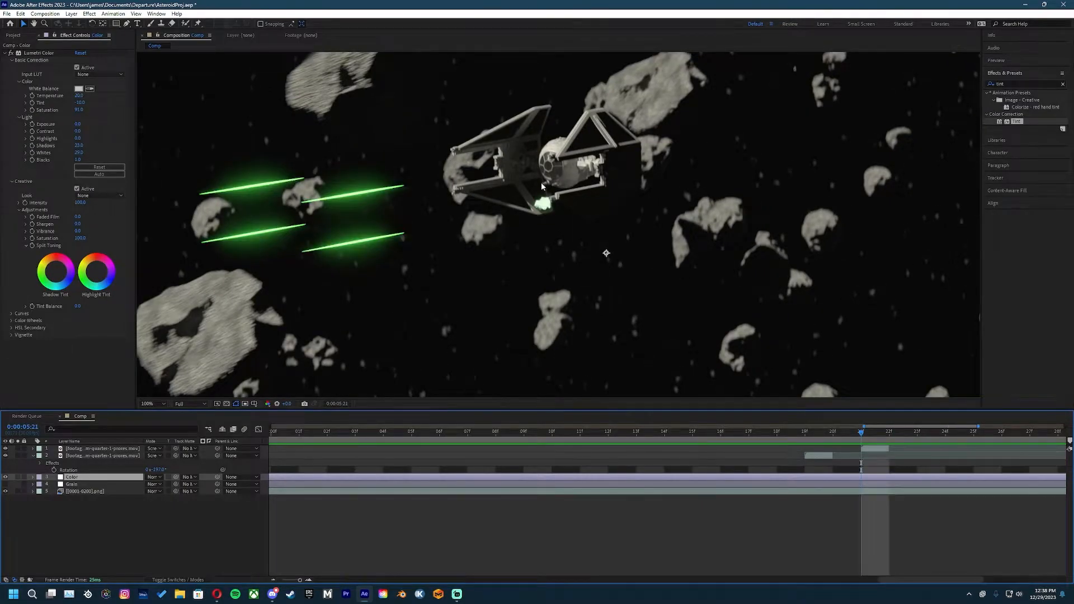
# Step: Add the side-4 muzzle flash footage as the top layer of the comp and slide it to start at 0:00:05:21
pyautogui.scroll(4, 537, 179)
pyautogui.click(12, 36)
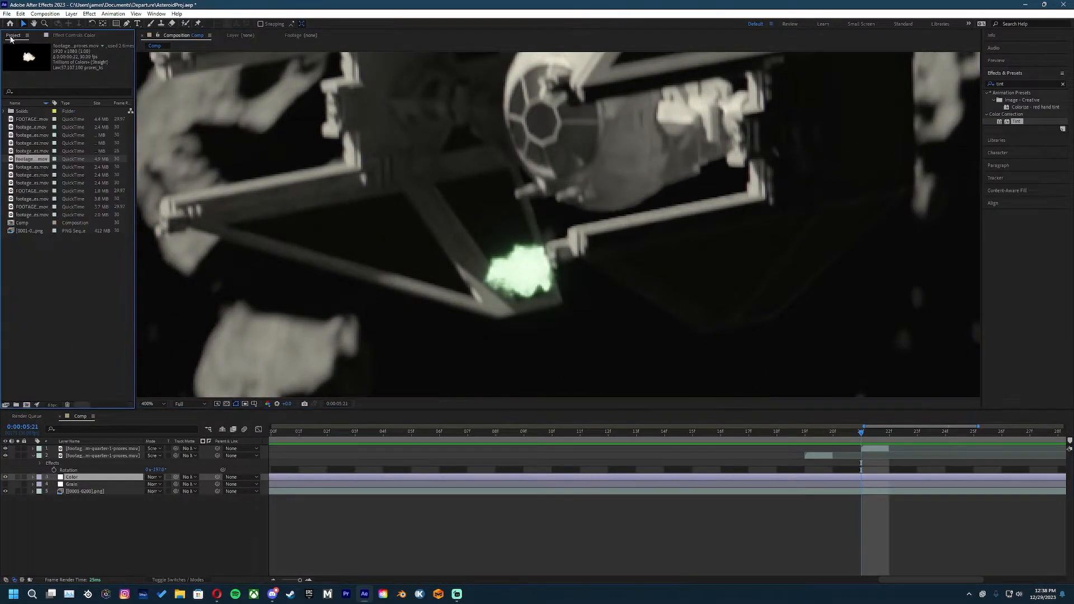
pyautogui.click(40, 151)
pyautogui.moveTo(37, 161); pyautogui.dragTo(126, 453)
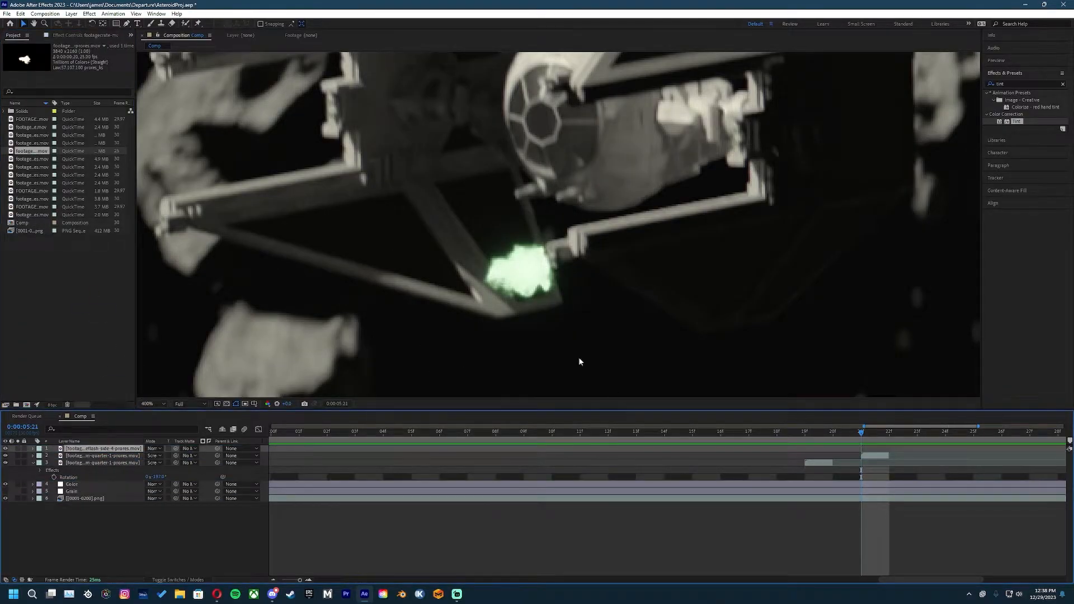
pyautogui.scroll(-5, 594, 373)
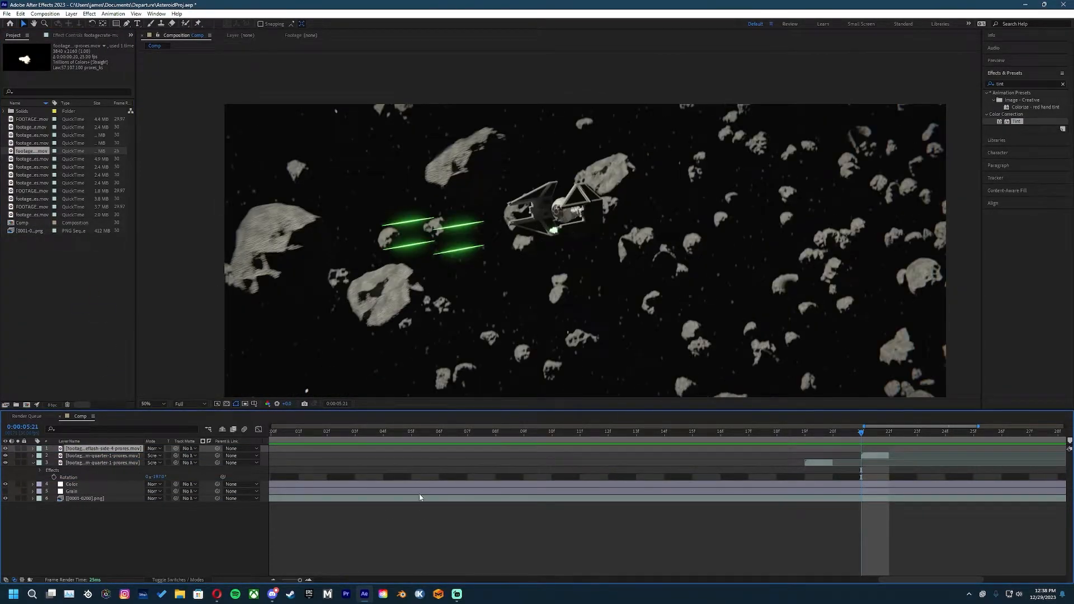
pyautogui.scroll(-5, 420, 497)
pyautogui.moveTo(339, 455); pyautogui.dragTo(1016, 451)
pyautogui.scroll(5, 949, 465)
pyautogui.scroll(2, 549, 318)
pyautogui.scroll(-2, 549, 318)
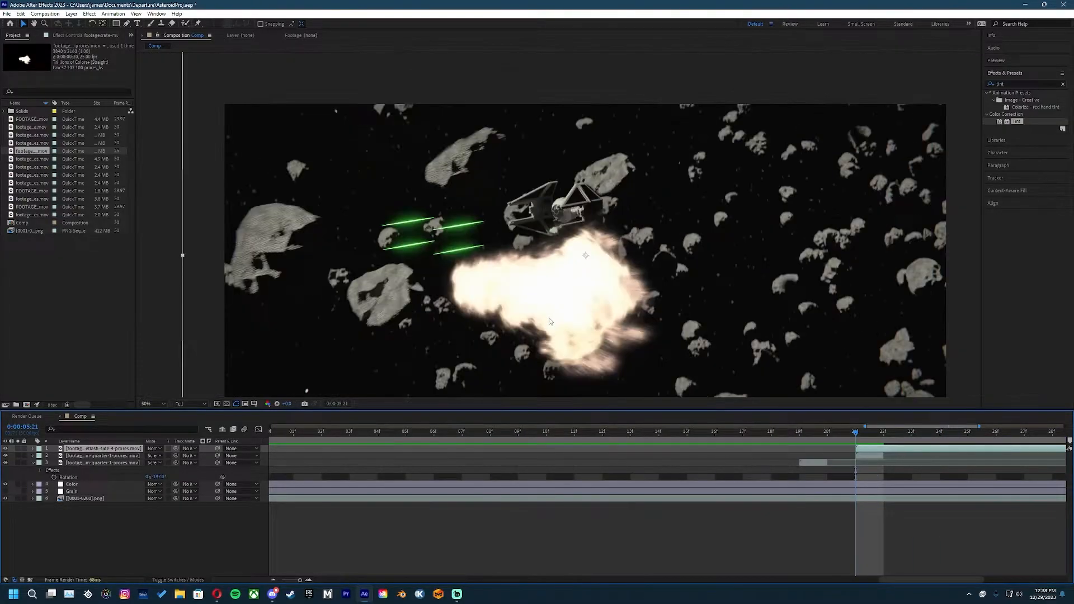
# Step: Copy the green Tint effect from the magnum muzzle flash layer onto the side-4 muzzle flash layer and return to the comp view
pyautogui.doubleClick(104, 450)
pyautogui.click(105, 455)
pyautogui.click(68, 35)
pyautogui.click(43, 52)
pyautogui.click(101, 451)
pyautogui.hotkey('ctrl', 'v')
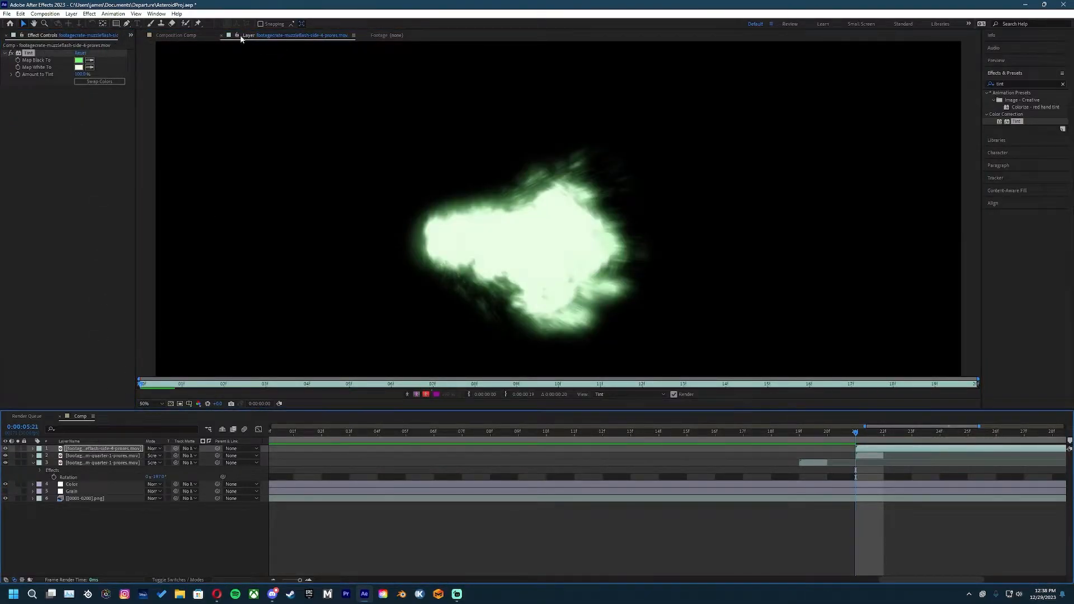
pyautogui.click(177, 34)
# Step: Scale the side-4 flash down to gun size and place it at the ship's upper gun beside the cockpit
pyautogui.scroll(2, 563, 347)
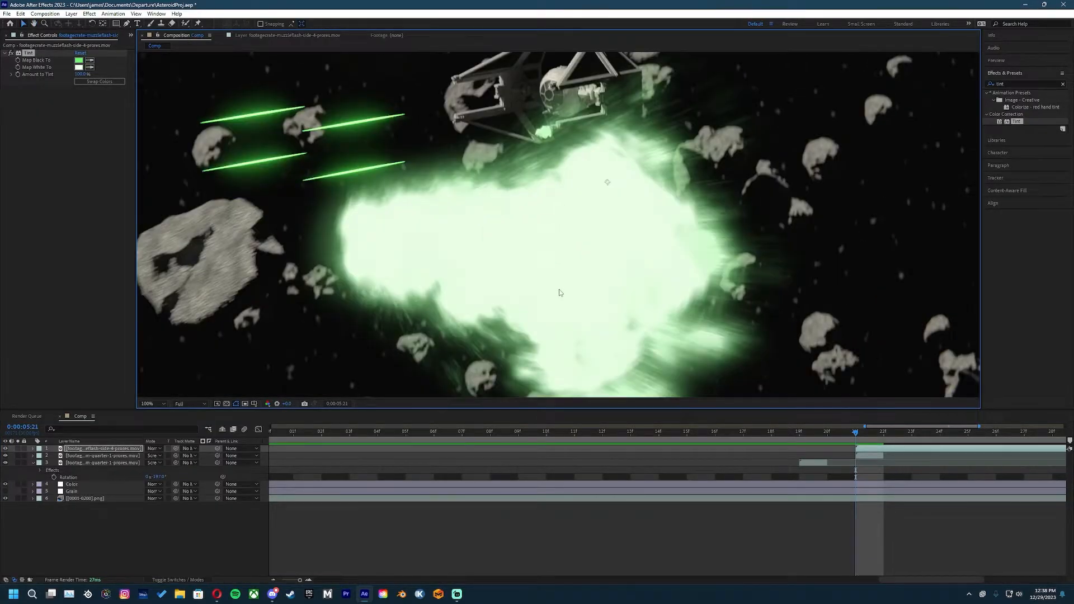
pyautogui.press('s')
pyautogui.moveTo(160, 457); pyautogui.dragTo(114, 457)
pyautogui.scroll(1, 579, 167)
pyautogui.moveTo(584, 172); pyautogui.dragTo(511, 374)
pyautogui.moveTo(613, 256); pyautogui.dragTo(440, 184)
# Step: Rotate the side-4 flash slightly counterclockwise to follow the firing direction and nudge it back onto the upper gun
pyautogui.press('r')
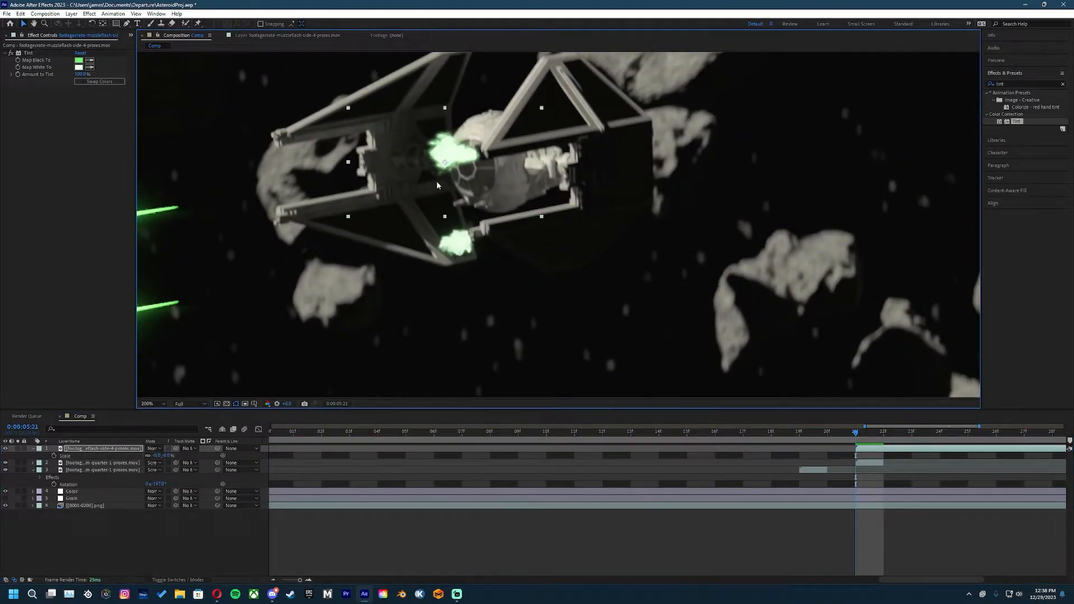
pyautogui.press('r')
pyautogui.press('r')
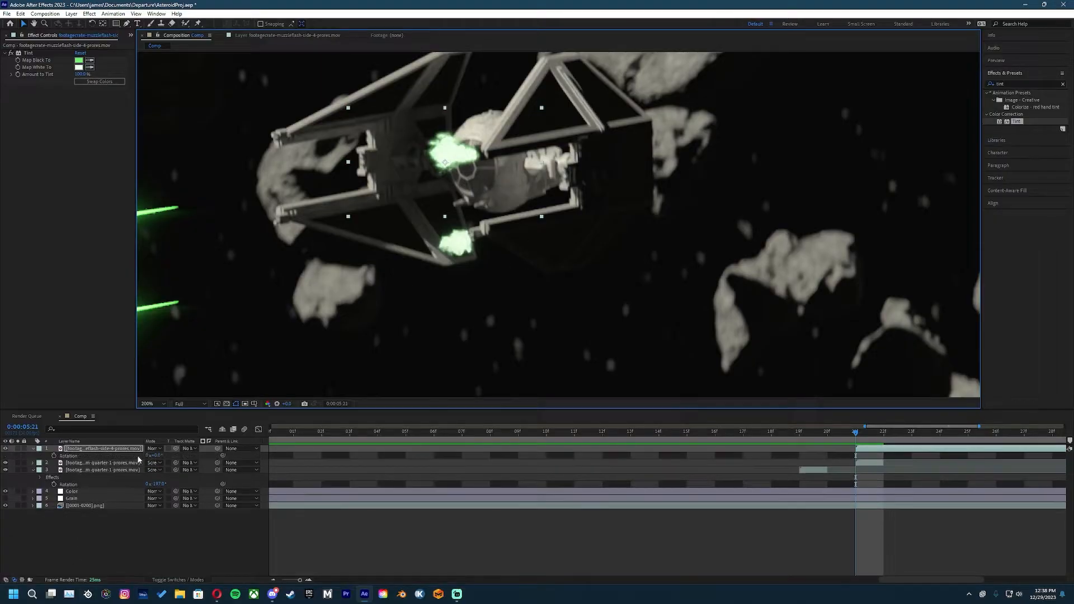
pyautogui.moveTo(150, 457); pyautogui.dragTo(149, 456)
pyautogui.moveTo(462, 170)
pyautogui.mouseDown()
pyautogui.moveTo(442, 172)
pyautogui.moveTo(460, 175)
pyautogui.mouseUp()
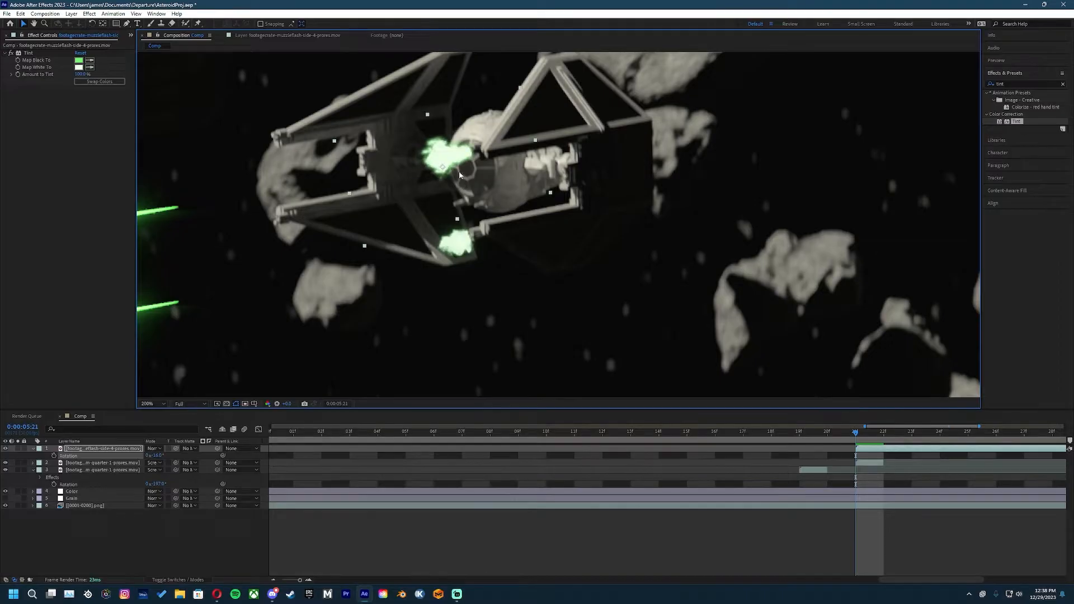
pyautogui.click(582, 351)
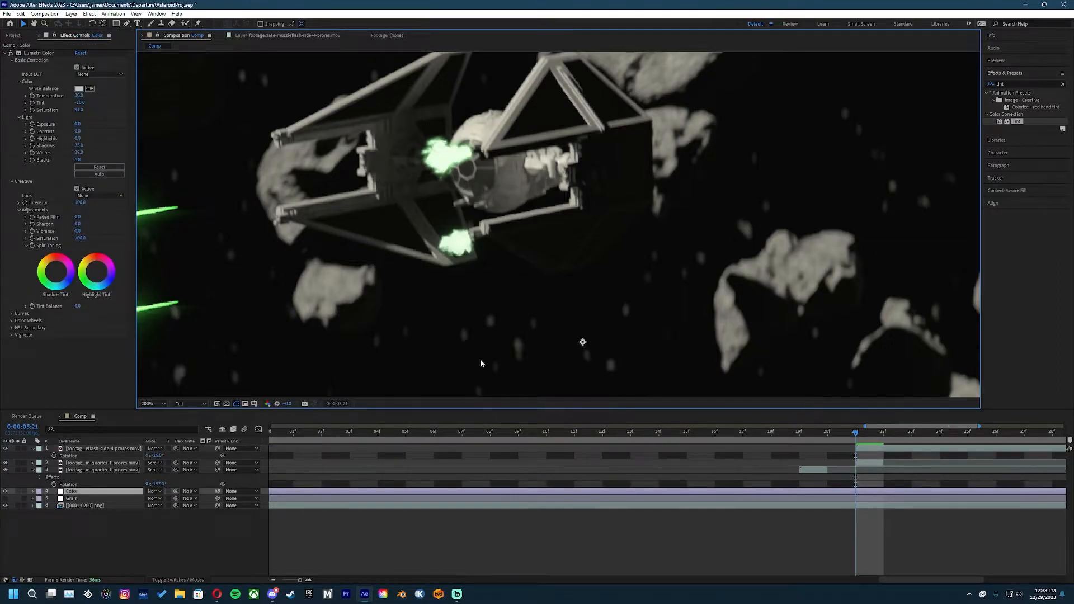
# Step: Toggle the Grain layer's visibility, then inspect the two green muzzle flashes up close against the ship's guns
pyautogui.click(112, 485)
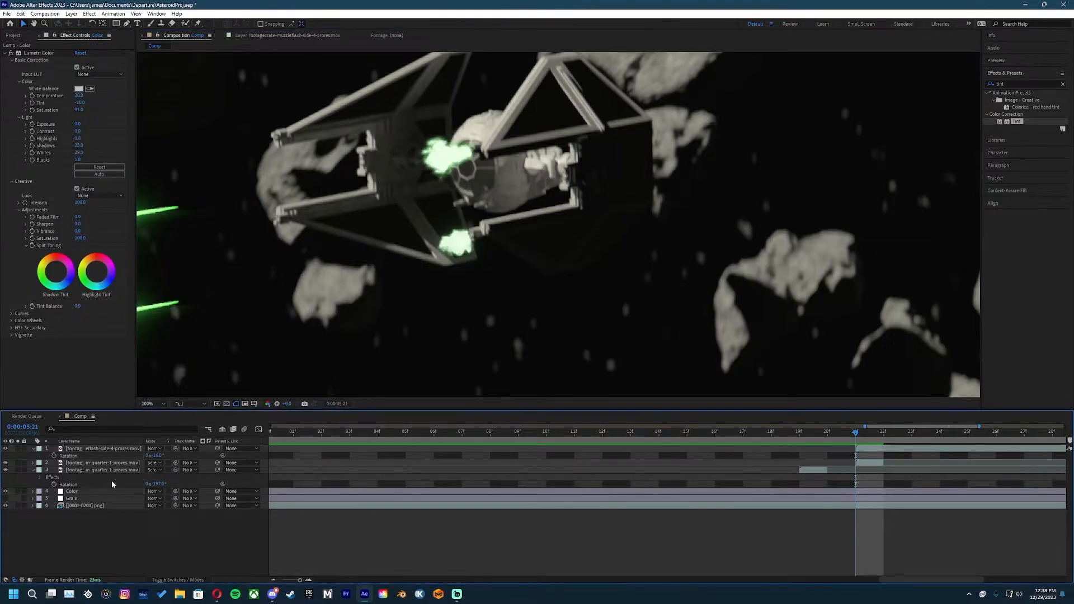
pyautogui.click(4, 500)
pyautogui.click(4, 499)
pyautogui.click(84, 449)
pyautogui.keyDown('shift'); pyautogui.click(86, 470); pyautogui.keyUp('shift')
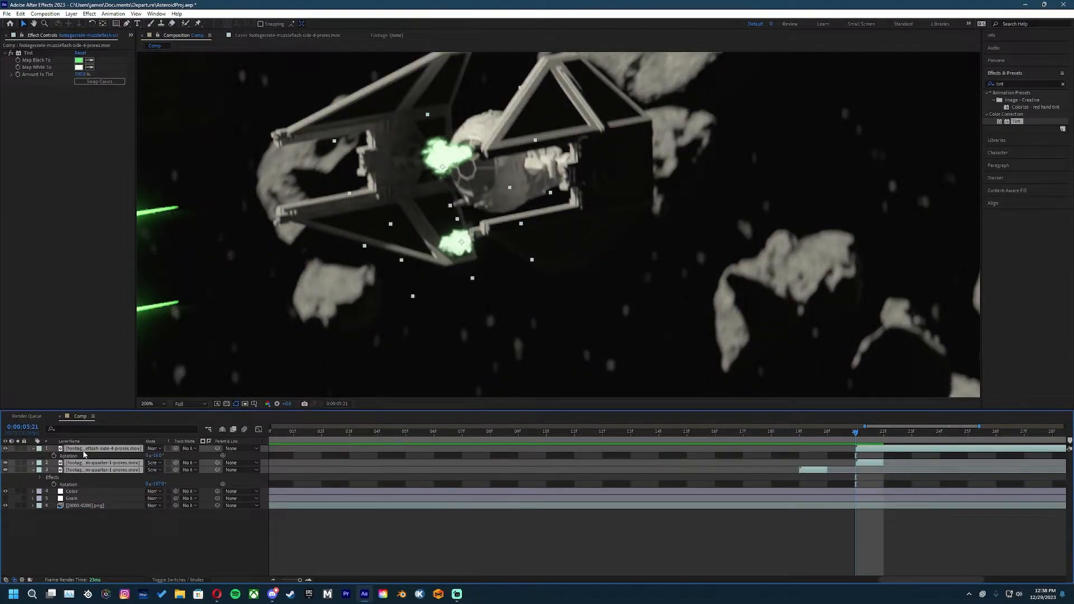
pyautogui.click(76, 551)
pyautogui.scroll(2, 401, 274)
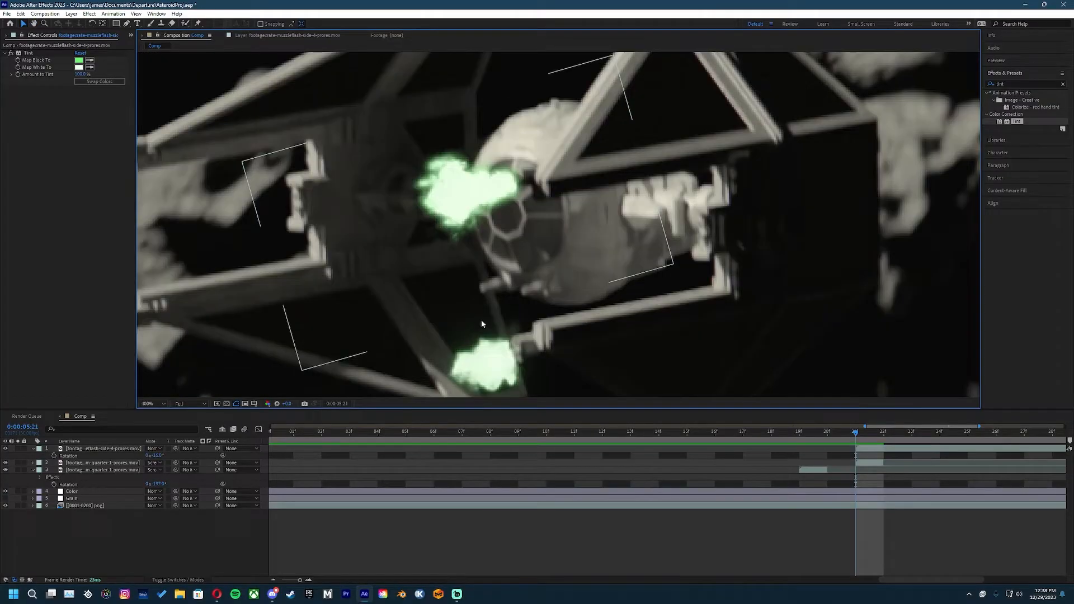
pyautogui.scroll(-2, 496, 268)
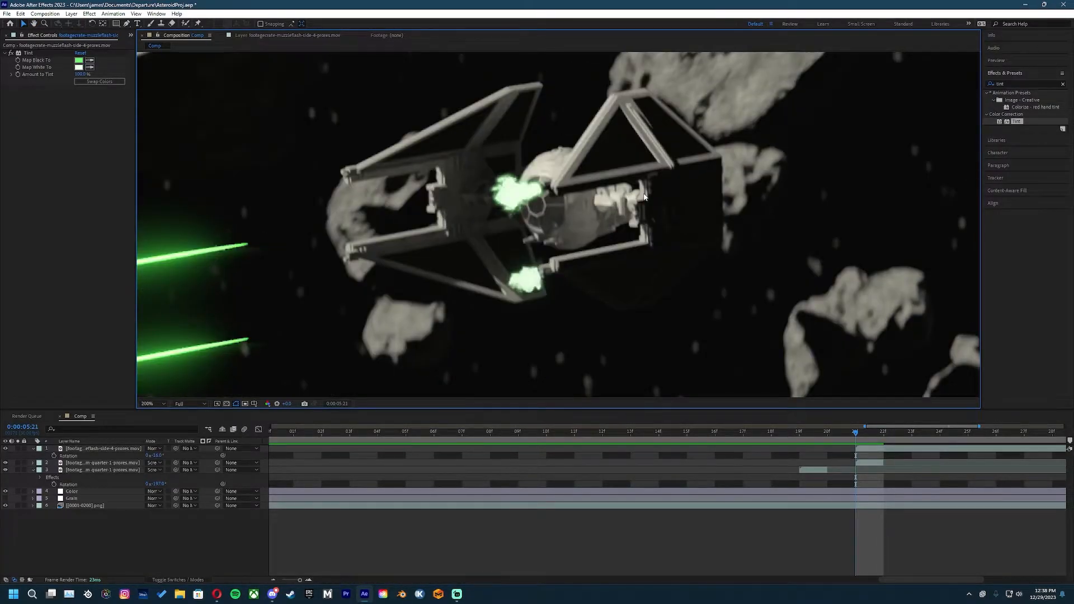
pyautogui.scroll(3, 510, 330)
pyautogui.scroll(-1, 526, 325)
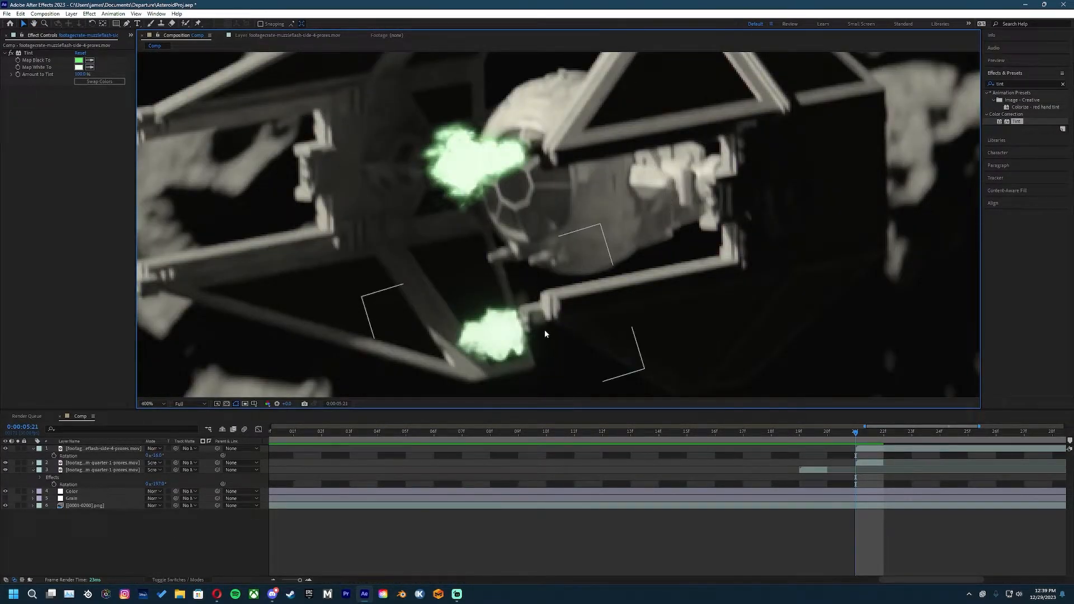
pyautogui.scroll(-1, 545, 334)
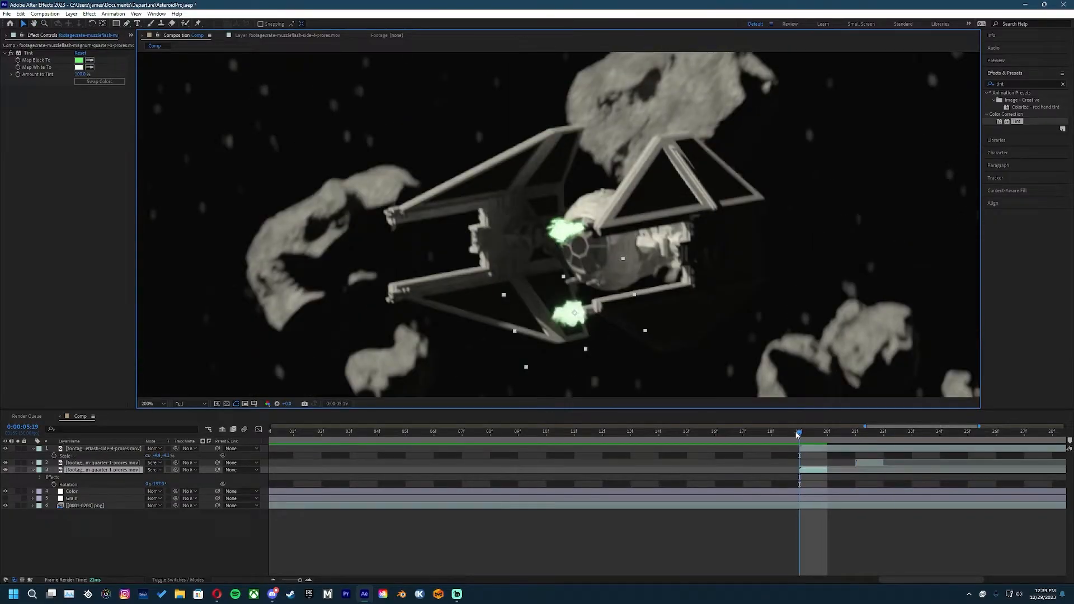
# Step: Trim the side-4 muzzle flash layer to the single frame at 0:00:05:19
pyautogui.click(868, 449)
pyautogui.press(';')
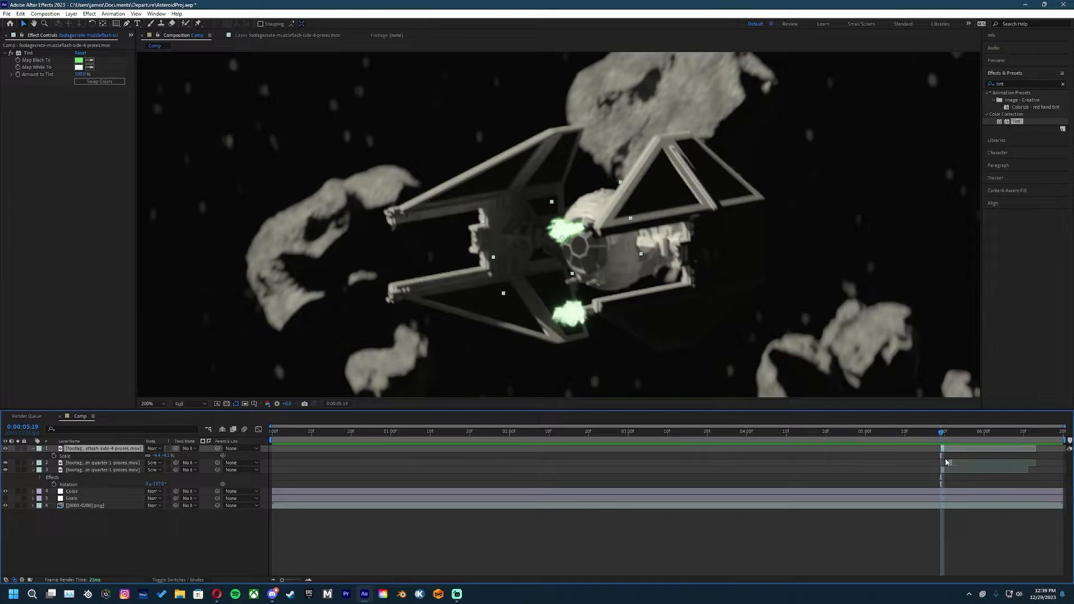
pyautogui.press(';')
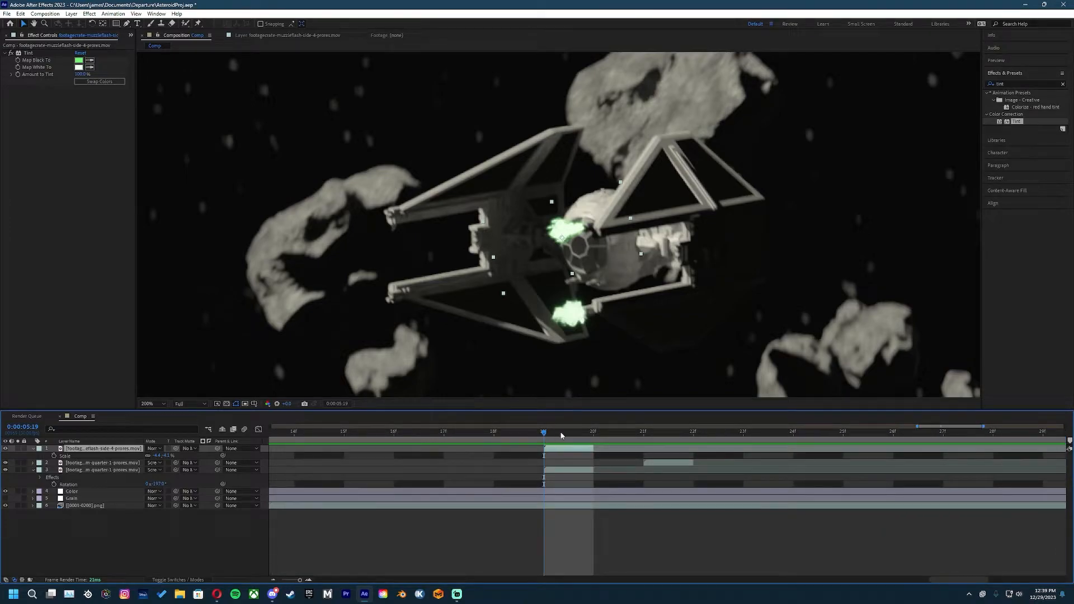
# Step: Duplicate both flashes at 0:00:05:19, placing the side-4 copy on the far-left lower gun and the magnum copy on the far-left upper gun
pyautogui.click(651, 461)
pyautogui.click(565, 450)
pyautogui.hotkey('ctrl', 'd')
pyautogui.moveTo(570, 234); pyautogui.dragTo(371, 301)
pyautogui.click(498, 253)
pyautogui.hotkey('ctrl', 'd')
pyautogui.moveTo(498, 253); pyautogui.dragTo(335, 194)
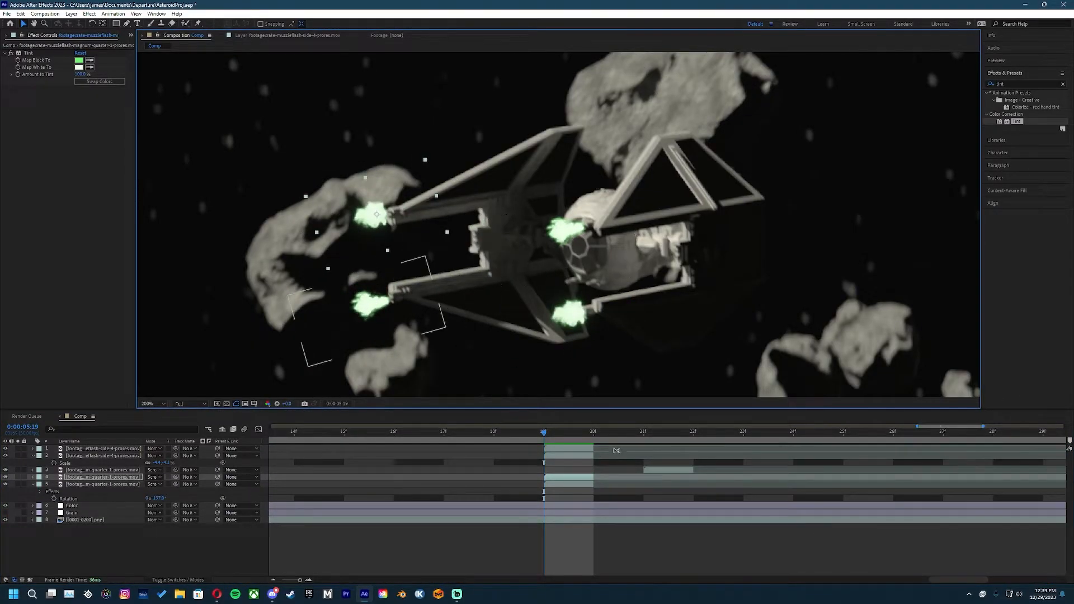
# Step: Go to 0:00:05:21 and move that frame's magnum flash onto the ship's far-left lower gun
pyautogui.moveTo(550, 437); pyautogui.dragTo(612, 441)
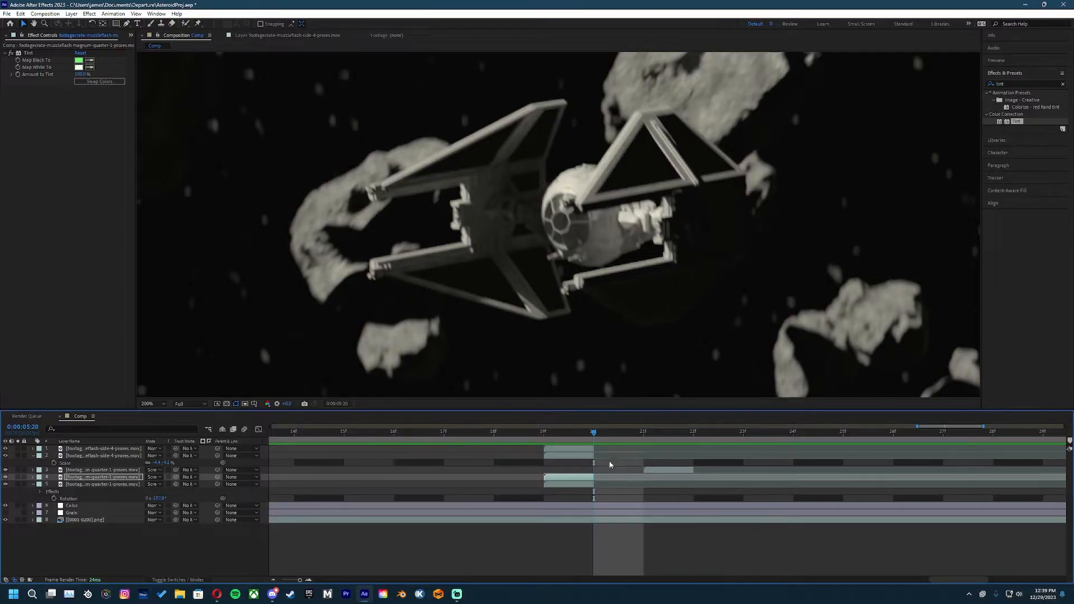
pyautogui.press('pagedown')
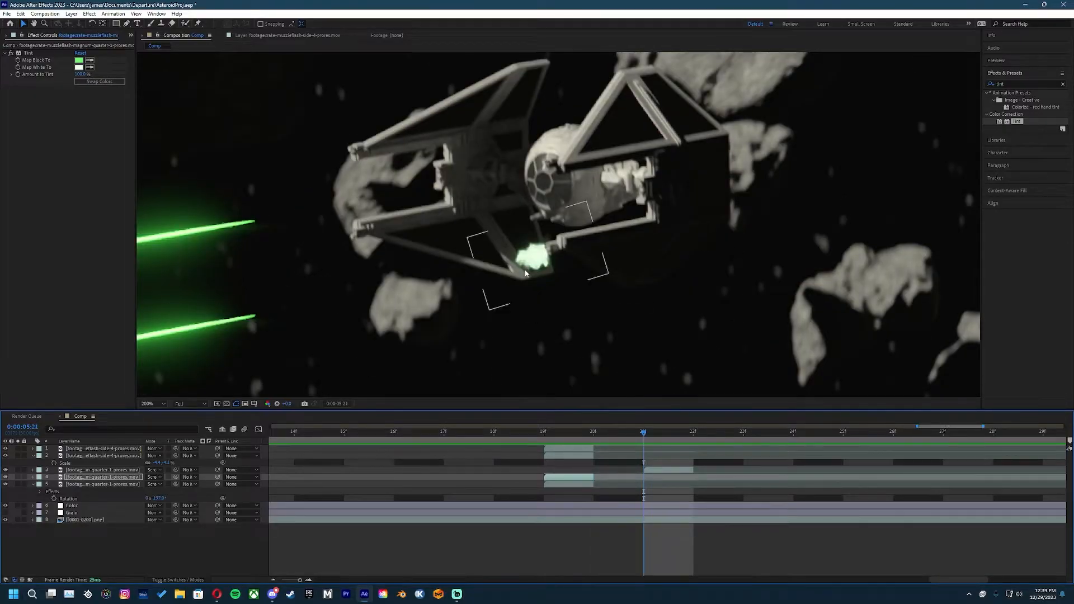
pyautogui.click(360, 242)
pyautogui.moveTo(360, 242); pyautogui.dragTo(320, 254)
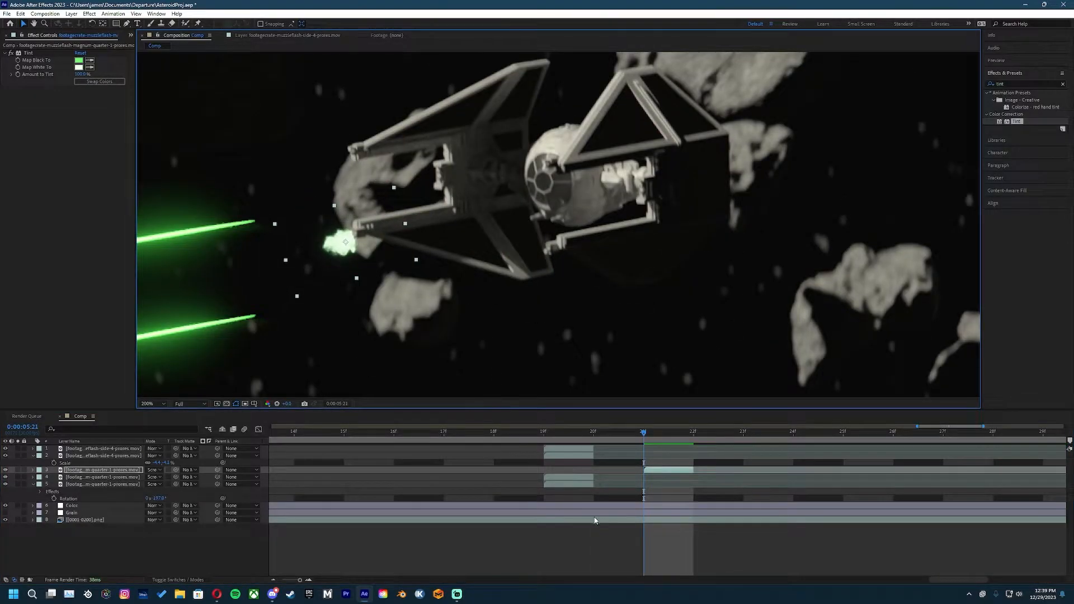
# Step: Duplicate the side-4 and magnum flashes at 0:00:05:21 to cover the ship's remaining three gun tips
pyautogui.click(546, 432)
pyautogui.click(555, 449)
pyautogui.hotkey('ctrl', 'd')
pyautogui.moveTo(371, 304); pyautogui.dragTo(528, 255)
pyautogui.click(340, 243)
pyautogui.hotkey('ctrl', 'd')
pyautogui.moveTo(340, 243); pyautogui.dragTo(531, 167)
pyautogui.click(535, 258)
pyautogui.hotkey('ctrl', 'd')
pyautogui.moveTo(540, 265); pyautogui.dragTo(346, 163)
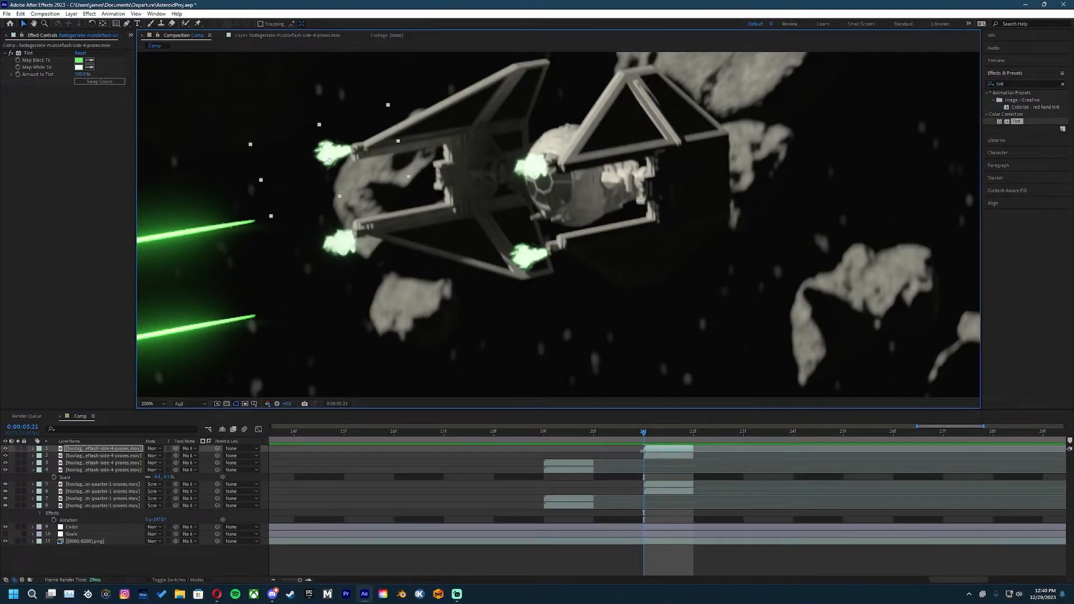
# Step: Duplicate the two magnum flash layers at 0:00:05:19 and shift the copies three frames to 0:00:05:22
pyautogui.click(585, 463)
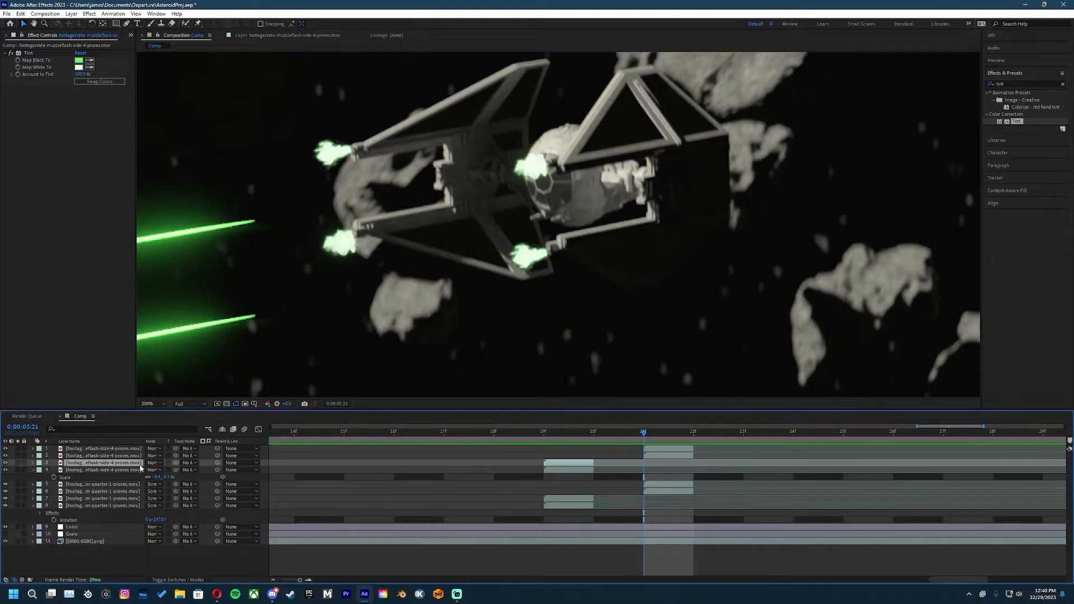
pyautogui.keyDown('shift'); pyautogui.click(580, 506); pyautogui.keyUp('shift')
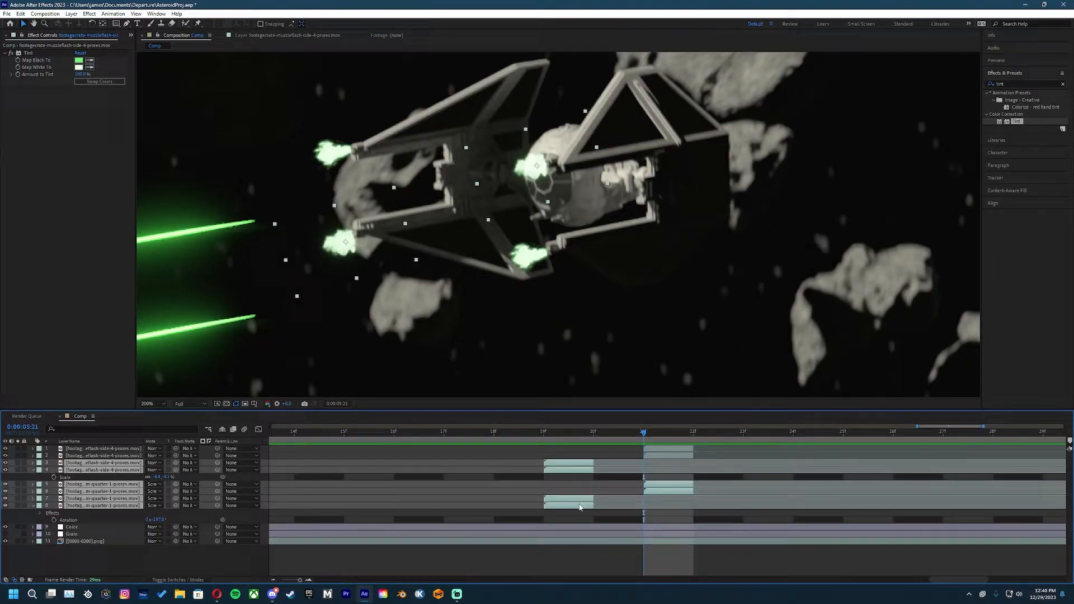
pyautogui.keyDown('shift'); pyautogui.click(652, 487); pyautogui.keyUp('shift')
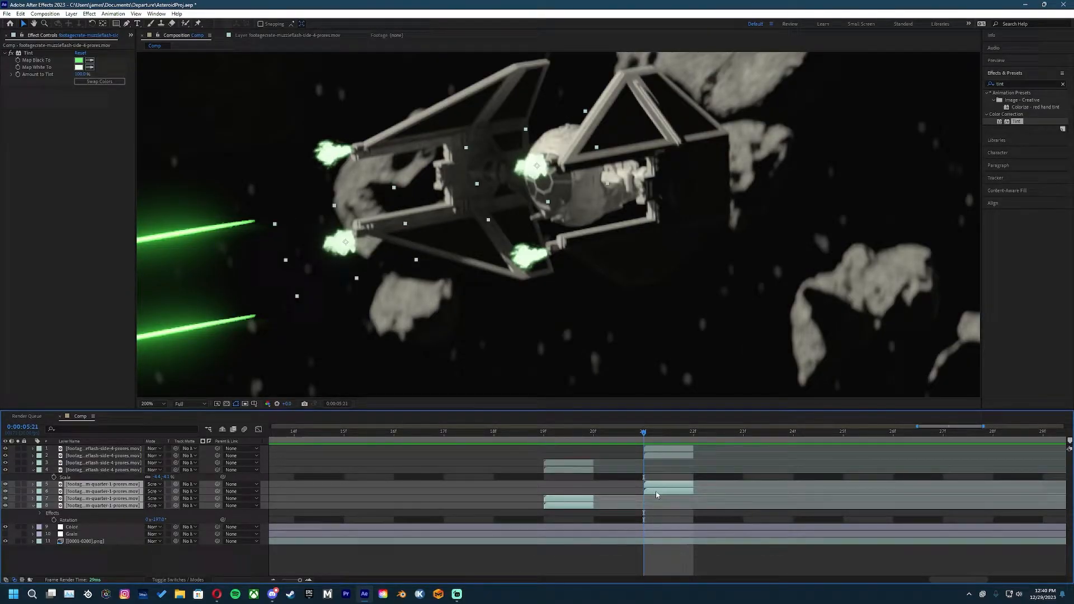
pyautogui.keyDown('shift'); pyautogui.click(657, 491); pyautogui.keyUp('shift')
pyautogui.click(575, 499)
pyautogui.keyDown('shift'); pyautogui.click(572, 505); pyautogui.keyUp('shift')
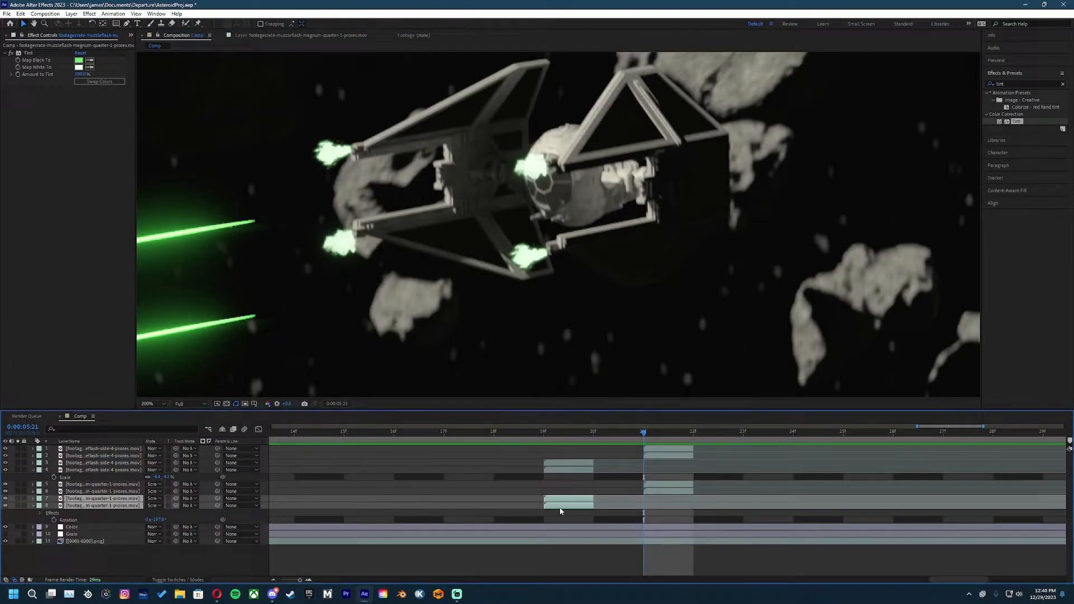
pyautogui.hotkey('ctrl', 'd')
pyautogui.hotkey('alt', 'pagedown')
pyautogui.hotkey('alt', 'pagedown')
pyautogui.hotkey('alt', 'pagedown')
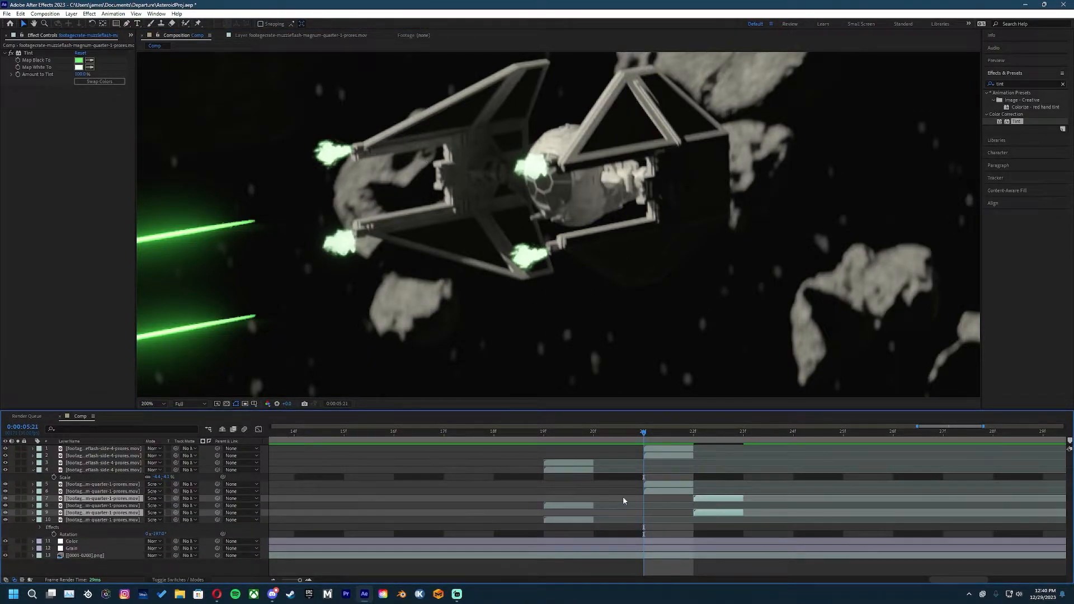
# Step: Duplicate the two side-4 flash layers at 0:00:05:19 and shift the copies three frames to 0:00:05:22
pyautogui.click(582, 470)
pyautogui.keyDown('shift'); pyautogui.click(581, 464); pyautogui.keyUp('shift')
pyautogui.hotkey('ctrl', 'd')
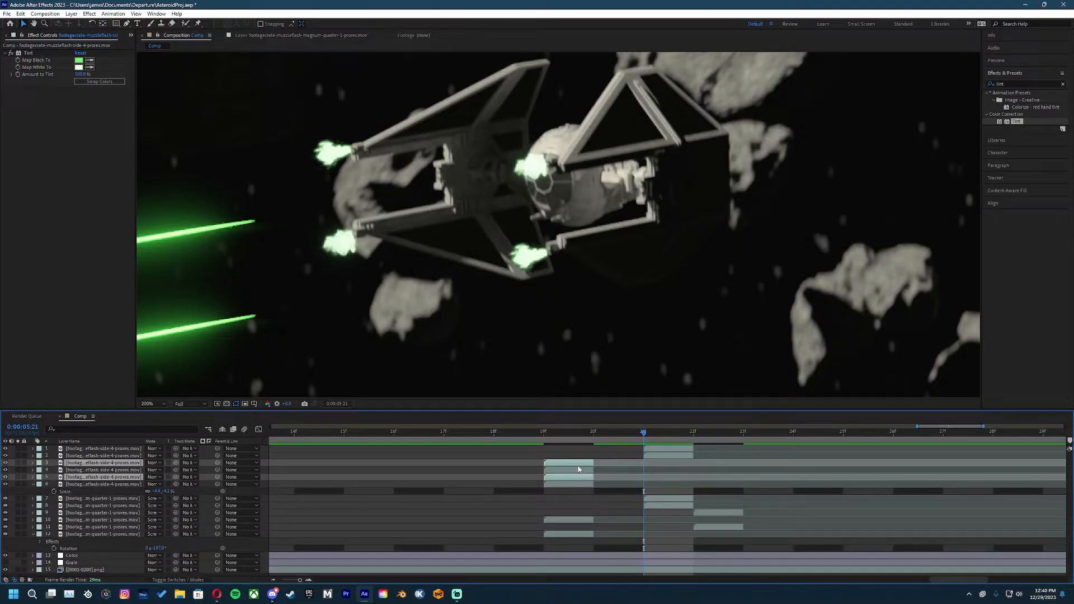
pyautogui.hotkey('alt', 'pagedown')
pyautogui.hotkey('alt', 'pagedown')
pyautogui.hotkey('alt', 'pagedown')
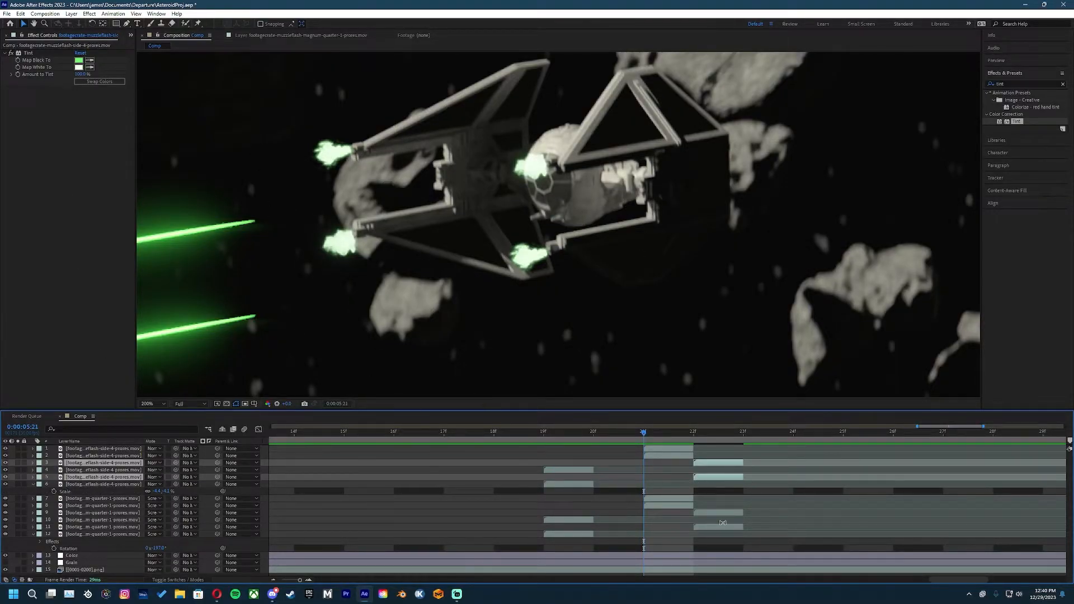
# Step: Duplicate the two side-4 flash layers at 0:00:05:21 and shift the copies two frames to 0:00:05:23
pyautogui.click(700, 470)
pyautogui.click(669, 456)
pyautogui.keyDown('shift'); pyautogui.click(668, 450); pyautogui.keyUp('shift')
pyautogui.hotkey('ctrl', 'd')
pyautogui.hotkey('alt', 'pagedown')
pyautogui.hotkey('alt', 'pagedown')
# Step: Duplicate the two magnum flash layers at 0:00:05:21 and shift both copies two frames to 0:00:05:23
pyautogui.click(684, 513)
pyautogui.keyDown('shift'); pyautogui.click(685, 520); pyautogui.keyUp('shift')
pyautogui.hotkey('ctrl', 'd')
pyautogui.click(673, 514)
pyautogui.hotkey('alt', 'pagedown')
pyautogui.hotkey('alt', 'pagedown')
pyautogui.click(673, 528)
pyautogui.hotkey('alt', 'pagedown')
pyautogui.hotkey('alt', 'pagedown')
pyautogui.click(714, 478)
pyautogui.click(768, 449)
pyautogui.keyDown('shift'); pyautogui.click(772, 463); pyautogui.keyUp('shift')
pyautogui.hotkey('alt', 'pagedown')
pyautogui.click(769, 478)
pyautogui.hotkey('ctrl', 'z')
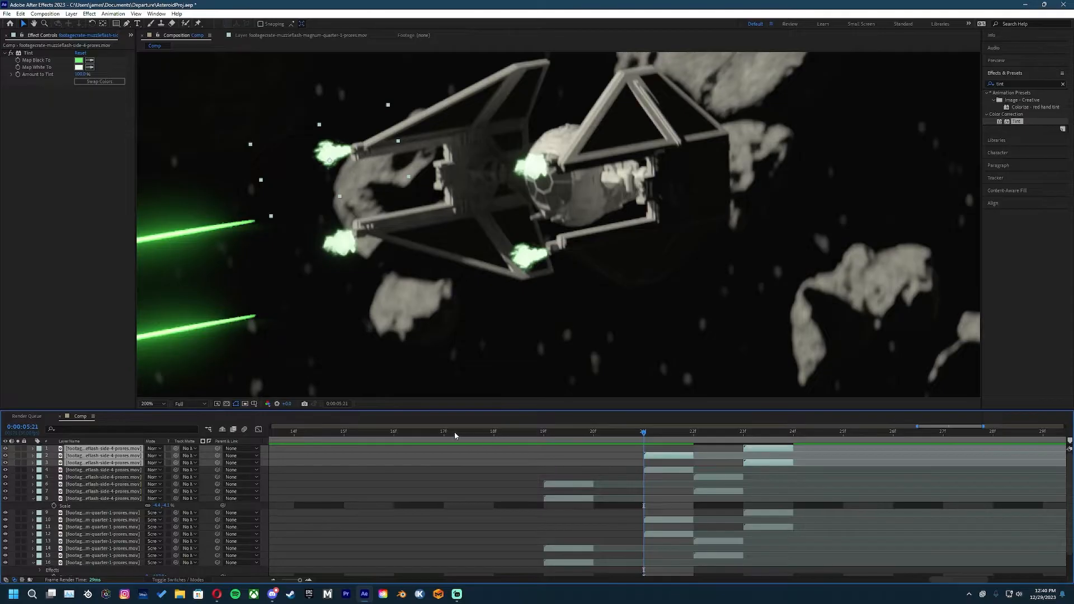
# Step: Reposition the four muzzle flashes at 0:00:05:22 onto the tips of the ship's four guns
pyautogui.scroll(-2, 741, 482)
pyautogui.scroll(2, 740, 480)
pyautogui.moveTo(675, 436)
pyautogui.mouseDown()
pyautogui.moveTo(711, 431)
pyautogui.moveTo(661, 442)
pyautogui.moveTo(621, 433)
pyautogui.moveTo(676, 434)
pyautogui.mouseUp()
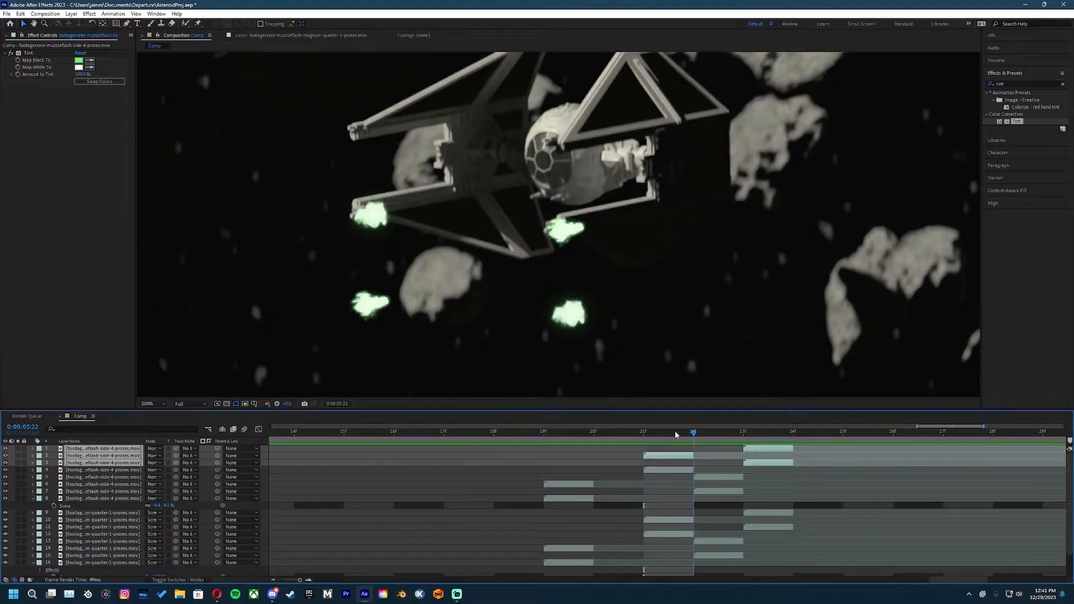
pyautogui.moveTo(569, 314); pyautogui.dragTo(542, 228)
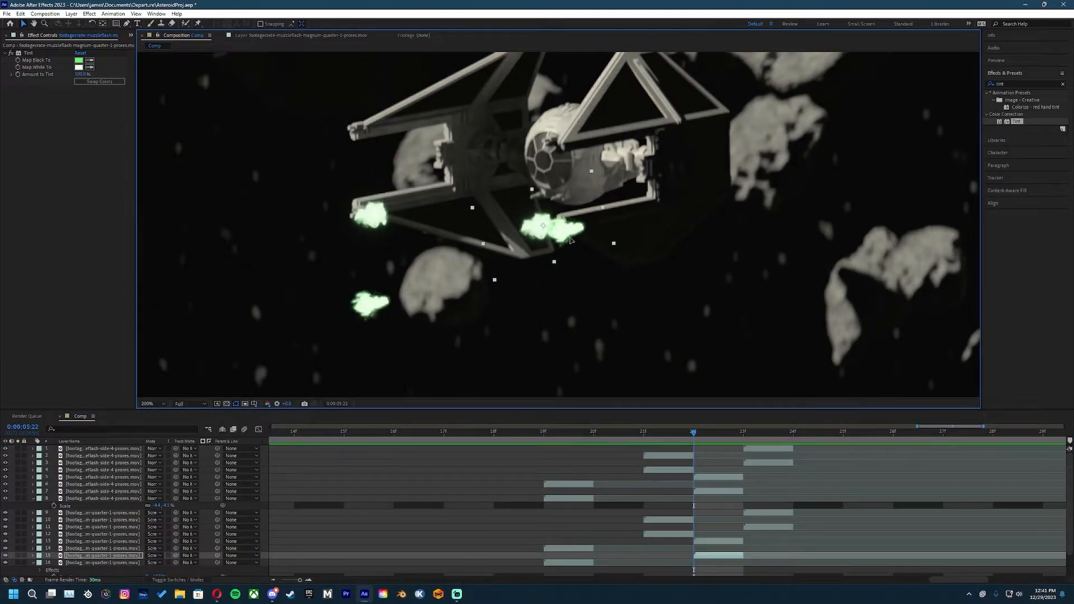
pyautogui.moveTo(612, 263); pyautogui.dragTo(569, 182)
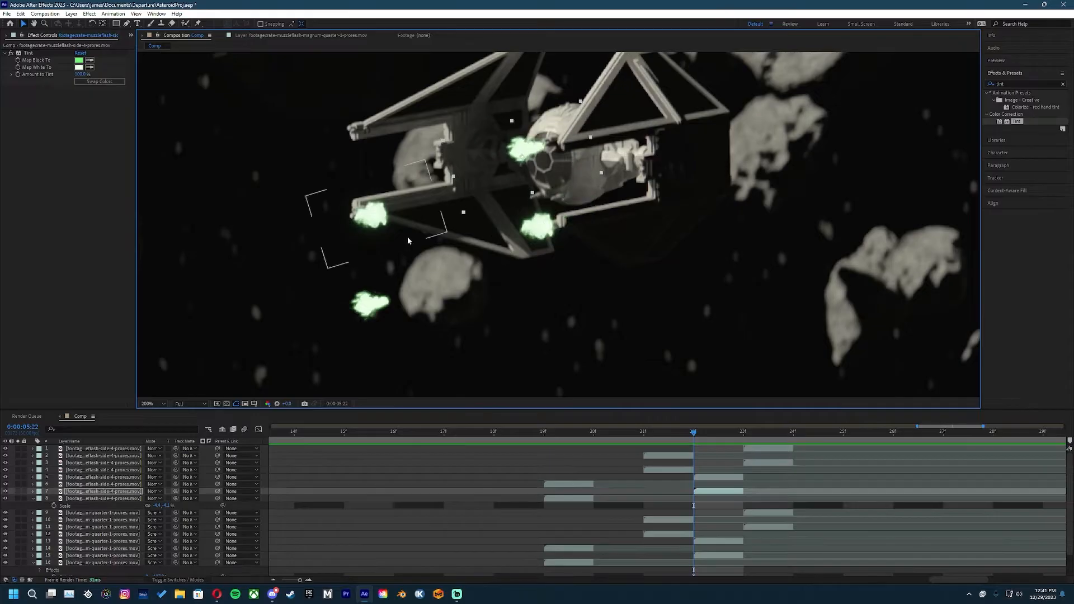
pyautogui.moveTo(400, 250); pyautogui.dragTo(372, 167)
pyautogui.moveTo(371, 306); pyautogui.dragTo(341, 217)
# Step: Retime the copied flashes so one set of four starts at 0:00:05:23 and the next set at 0:00:05:25
pyautogui.keyDown('shift'); pyautogui.click(709, 491); pyautogui.keyUp('shift')
pyautogui.click(708, 478)
pyautogui.moveTo(709, 479); pyautogui.dragTo(758, 477)
pyautogui.moveTo(765, 464); pyautogui.dragTo(722, 477)
pyautogui.moveTo(772, 513); pyautogui.dragTo(871, 514)
pyautogui.moveTo(772, 527); pyautogui.dragTo(871, 528)
pyautogui.moveTo(817, 450); pyautogui.dragTo(867, 449)
pyautogui.moveTo(817, 463); pyautogui.dragTo(867, 463)
pyautogui.moveTo(735, 477); pyautogui.dragTo(776, 492)
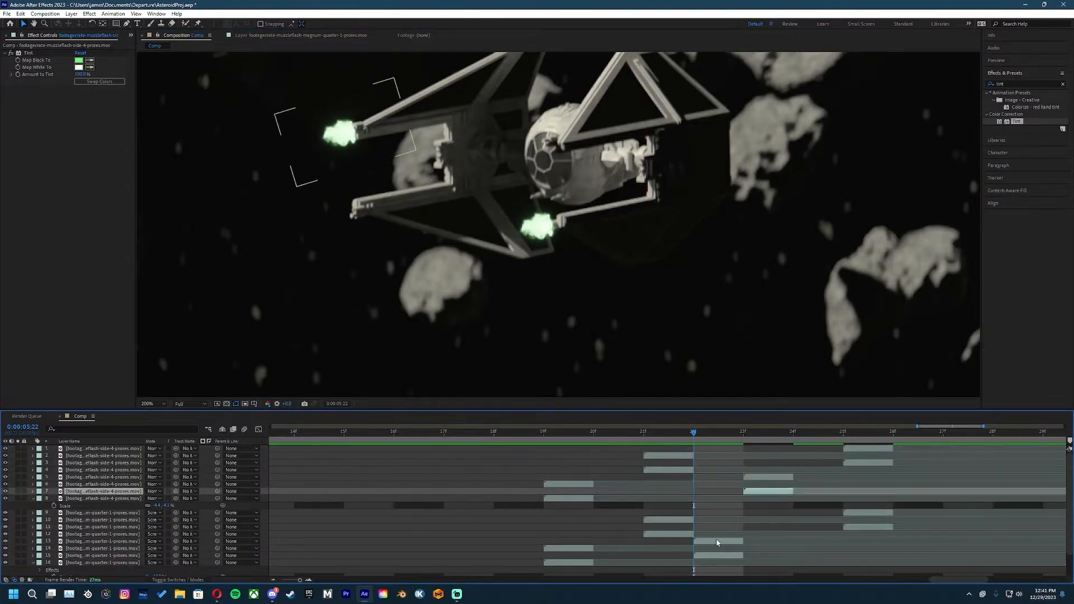
pyautogui.moveTo(719, 542); pyautogui.dragTo(769, 542)
pyautogui.moveTo(720, 556); pyautogui.dragTo(770, 556)
# Step: Fine-tune the positions of the four flashes at 0:00:05:23 to line up with the gun tips
pyautogui.moveTo(527, 148); pyautogui.dragTo(531, 122)
pyautogui.moveTo(333, 136); pyautogui.dragTo(337, 135)
pyautogui.moveTo(331, 187); pyautogui.dragTo(336, 183)
pyautogui.moveTo(540, 202); pyautogui.dragTo(538, 198)
# Step: Move the four muzzle flashes at 0:00:05:25 up onto the ship's gun tips
pyautogui.click(447, 435)
pyautogui.moveTo(447, 439); pyautogui.dragTo(506, 434)
pyautogui.moveTo(378, 275); pyautogui.dragTo(370, 173)
pyautogui.moveTo(578, 287); pyautogui.dragTo(569, 183)
pyautogui.moveTo(571, 377); pyautogui.dragTo(568, 275)
pyautogui.moveTo(389, 364); pyautogui.dragTo(376, 262)
# Step: Duplicate the two side-4 flash layers at 0:00:05:23 and shift the duplicates four frames to 0:00:05:27
pyautogui.click(472, 471)
pyautogui.click(472, 479)
pyautogui.hotkey('ctrl', 'd')
pyautogui.moveTo(471, 479); pyautogui.dragTo(562, 480)
pyautogui.click(480, 500)
pyautogui.hotkey('ctrl', 'd')
pyautogui.moveTo(480, 500); pyautogui.dragTo(568, 500)
# Step: Duplicate the two magnum flash layers at 0:00:05:23 and shift them four frames to 0:00:05:27
pyautogui.click(479, 557)
pyautogui.moveTo(480, 557); pyautogui.dragTo(569, 557)
pyautogui.hotkey('ctrl', 'd')
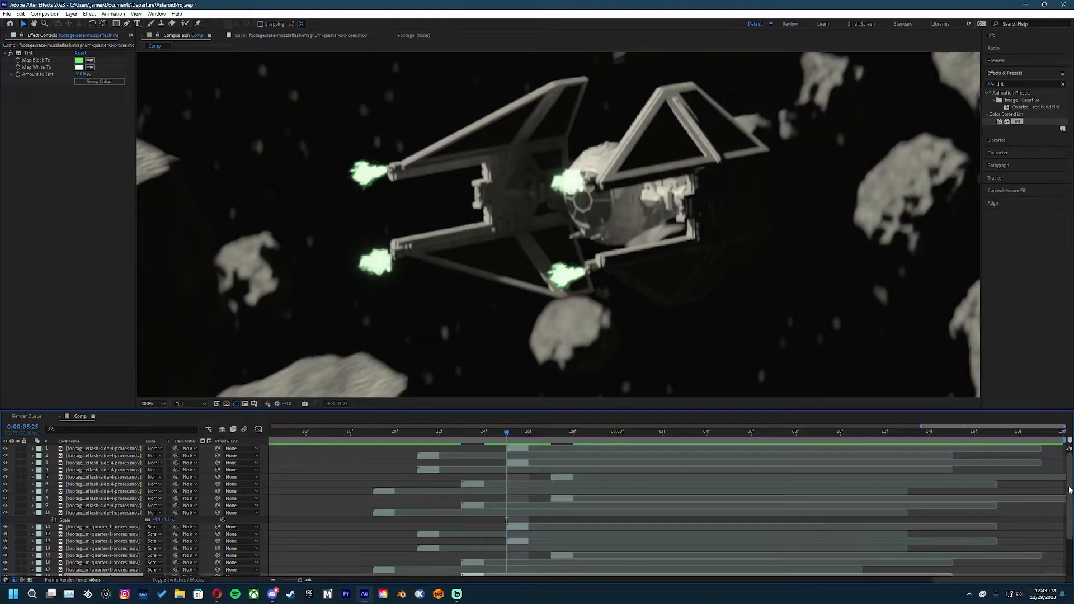
pyautogui.moveTo(477, 534); pyautogui.dragTo(566, 534)
# Step: Place the four flashes at 0:00:05:27 on the gun tips and preview the firing sequence
pyautogui.click(551, 434)
pyautogui.moveTo(569, 240); pyautogui.dragTo(553, 135)
pyautogui.moveTo(582, 319); pyautogui.dragTo(561, 223)
pyautogui.moveTo(381, 224); pyautogui.dragTo(364, 124)
pyautogui.moveTo(374, 312); pyautogui.dragTo(356, 219)
pyautogui.scroll(-1, 356, 219)
pyautogui.press('space')
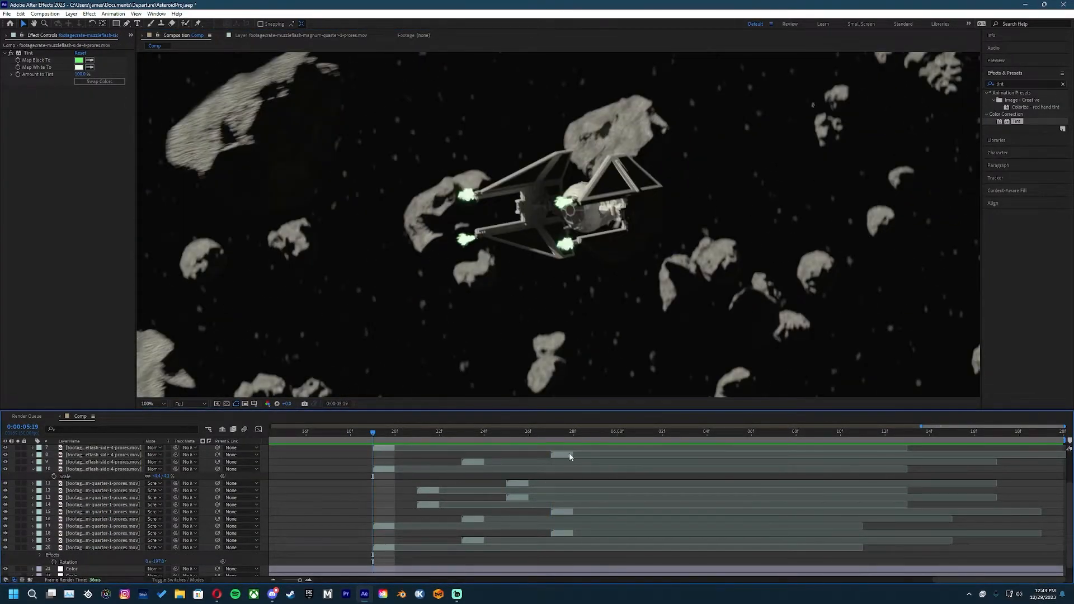
# Step: Pre-compose all the muzzle flash layers, moving all attributes into the new composition
pyautogui.click(80, 502)
pyautogui.scroll(3, 104, 477)
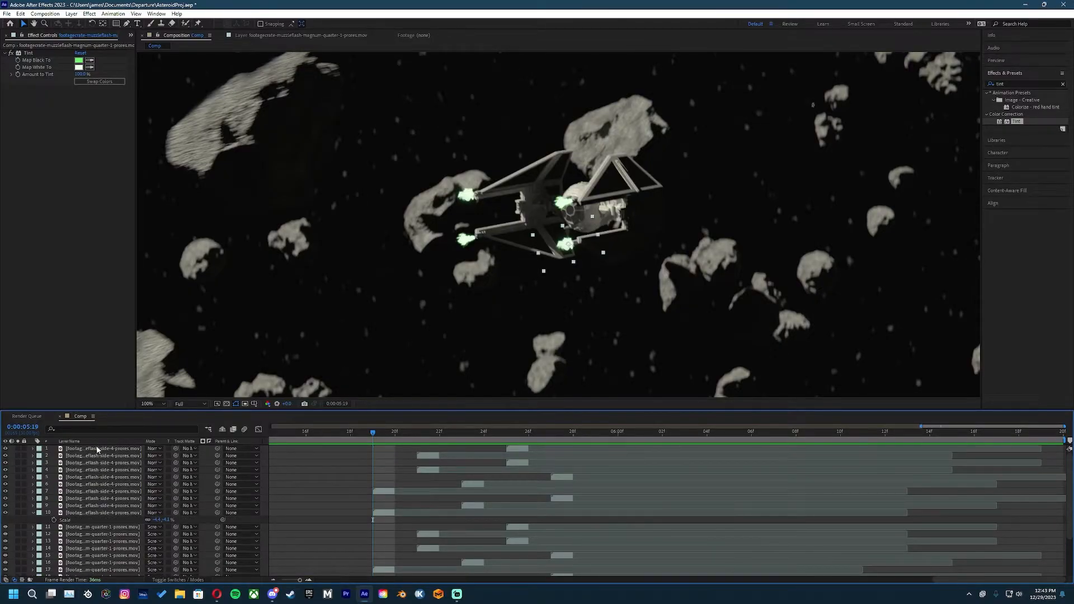
pyautogui.keyDown('shift'); pyautogui.click(96, 450); pyautogui.keyUp('shift')
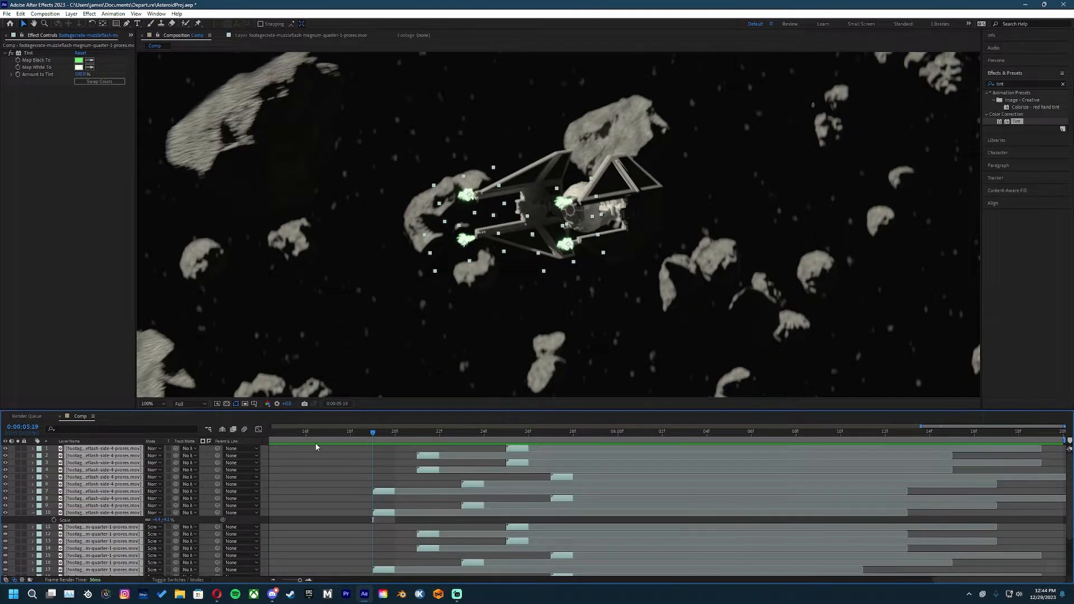
pyautogui.hotkey('ctrl', 'd')
pyautogui.hotkey('ctrl', 'z')
pyautogui.click(32, 513)
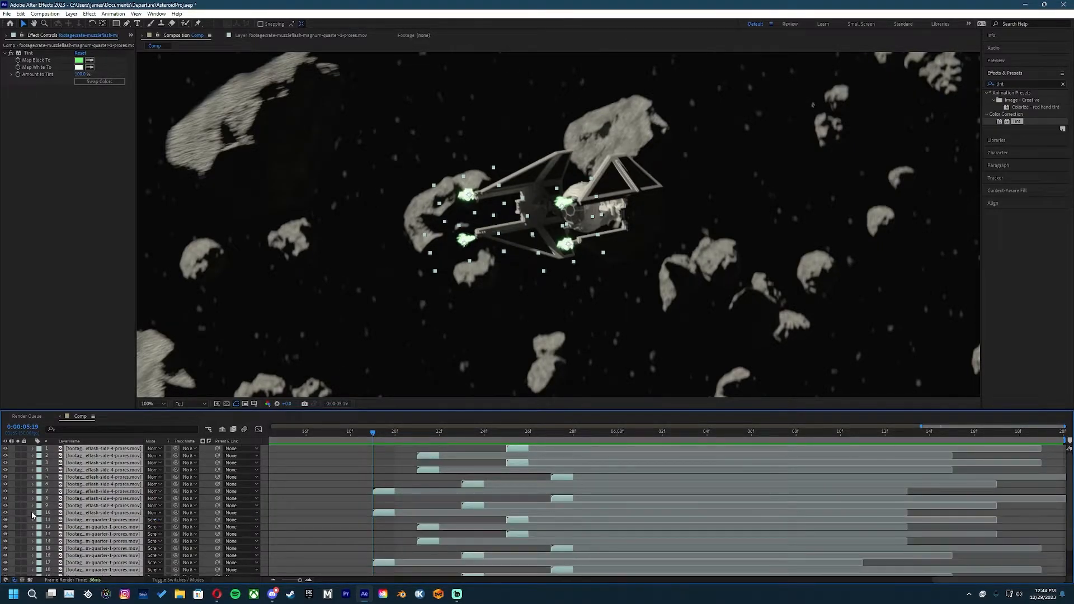
pyautogui.rightClick(117, 472)
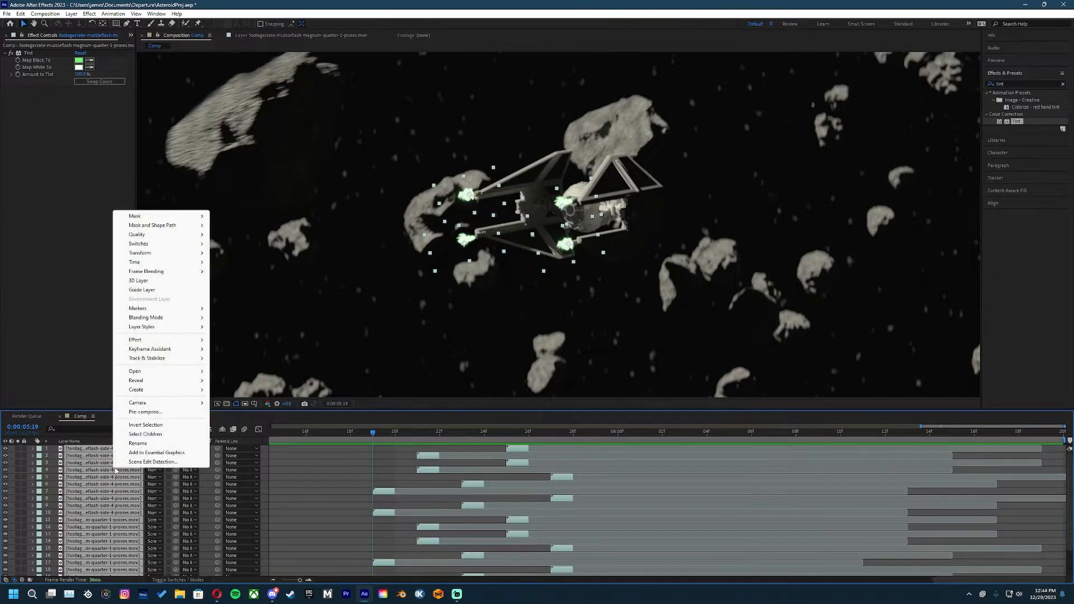
pyautogui.click(142, 415)
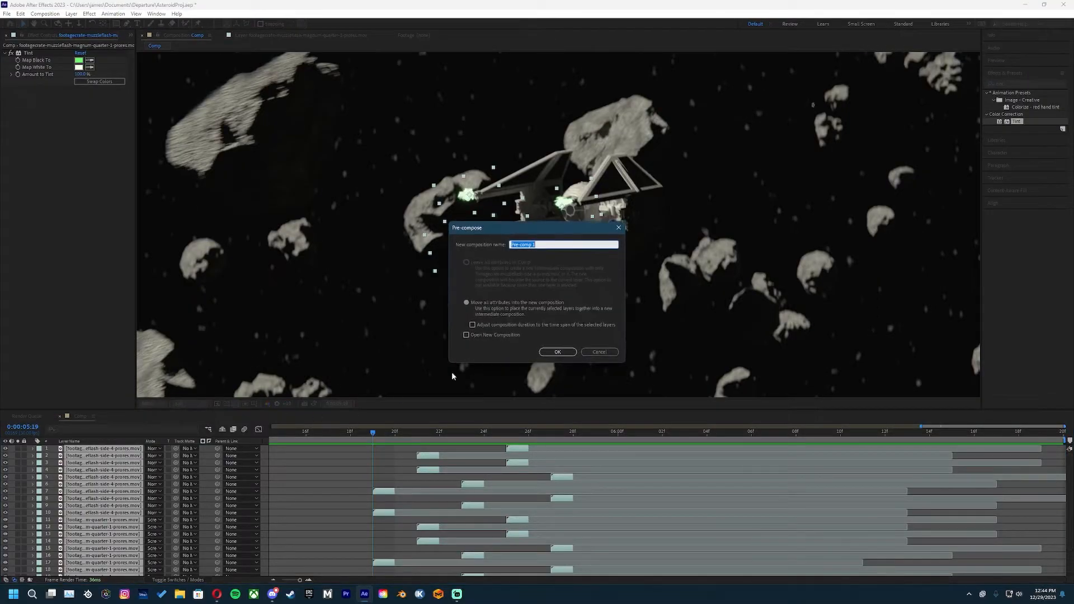
pyautogui.click(550, 354)
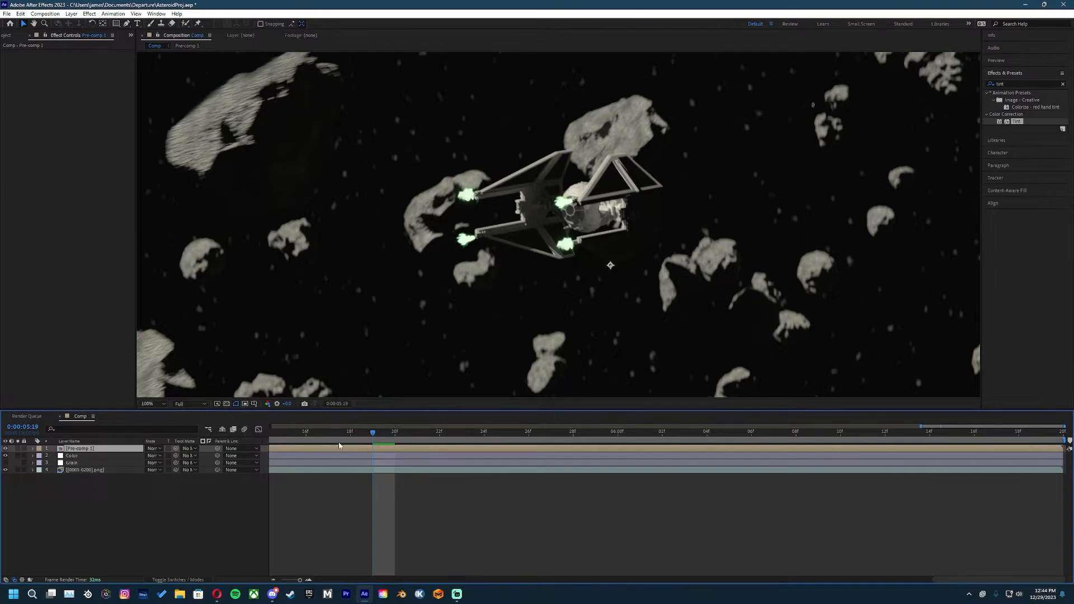
# Step: Trim the flash pre-comp layer to start at 0:00:05:19 and end at 0:00:05:29
pyautogui.scroll(-8, 341, 450)
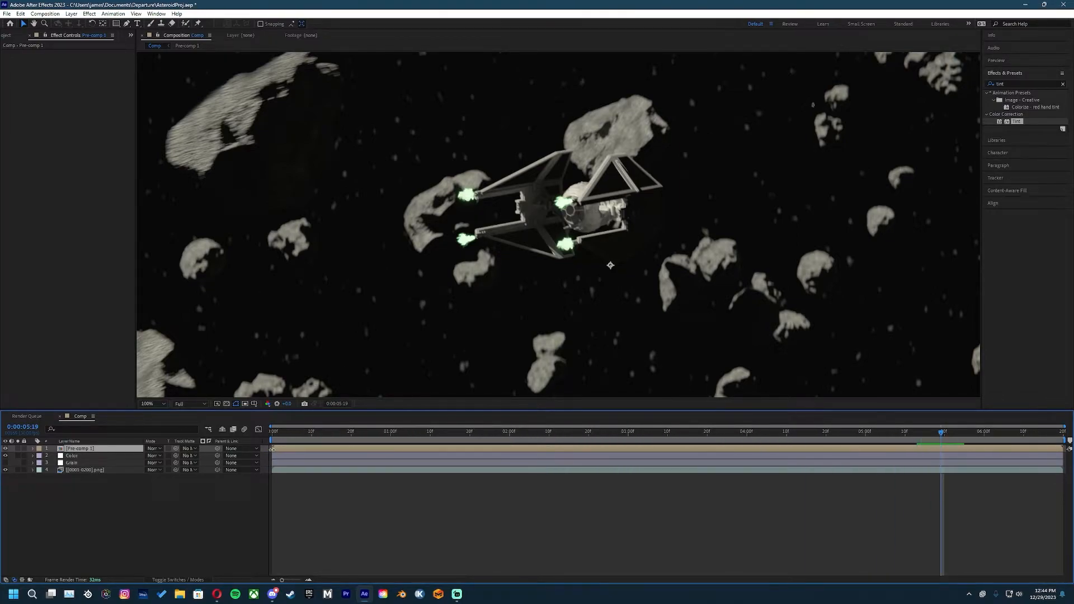
pyautogui.moveTo(278, 449); pyautogui.dragTo(946, 450)
pyautogui.moveTo(942, 433); pyautogui.dragTo(981, 434)
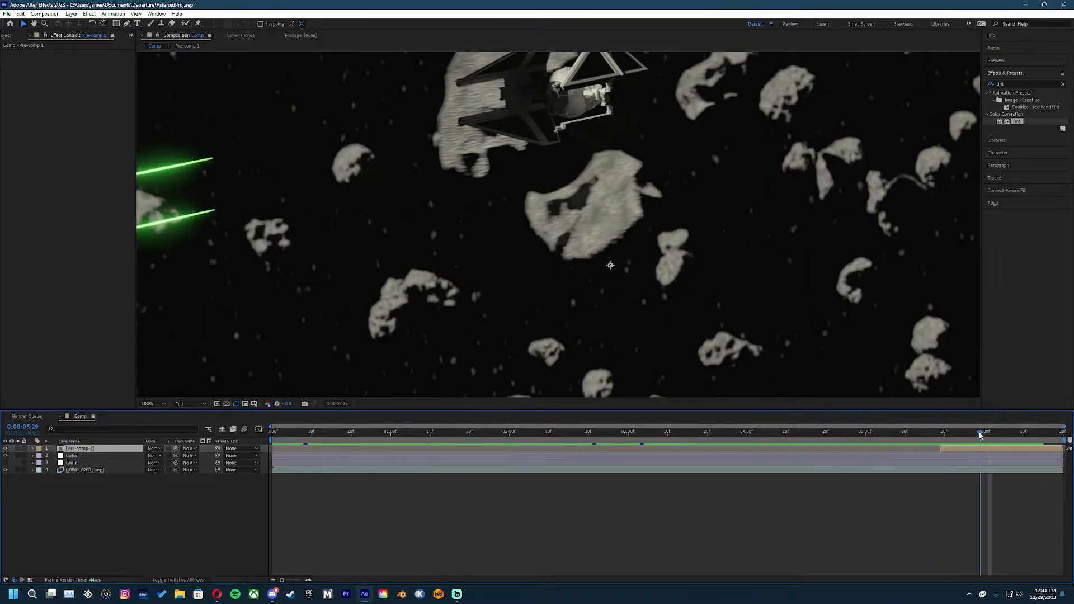
pyautogui.moveTo(1063, 449); pyautogui.dragTo(981, 450)
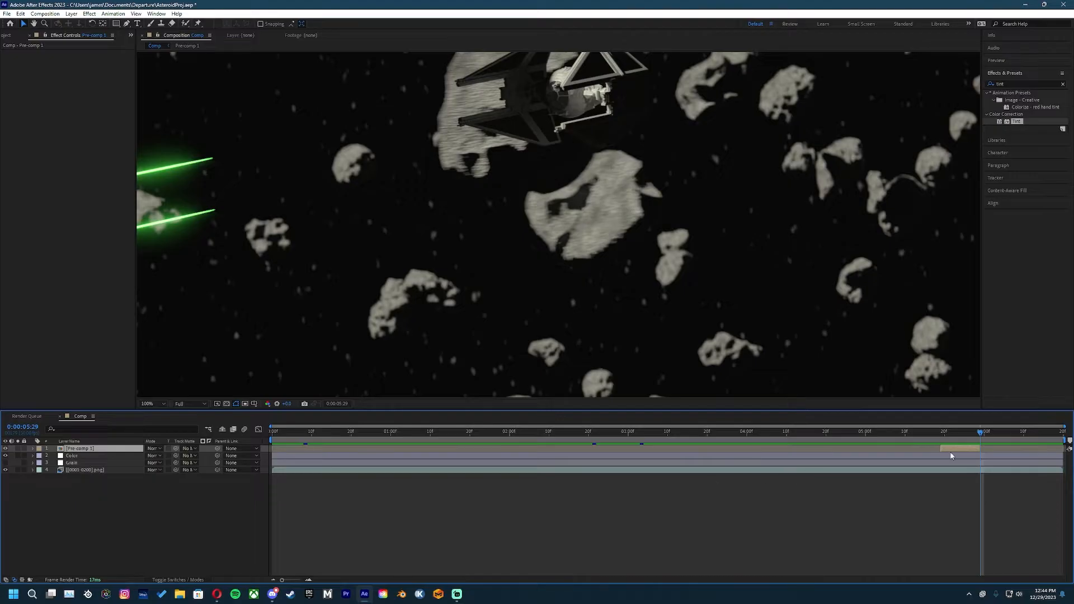
# Step: Duplicate the flash pre-comp layer and shift the copy to start at 0:00:05:29
pyautogui.hotkey('ctrl', 'd')
pyautogui.press('=')
pyautogui.press('=')
pyautogui.press('=')
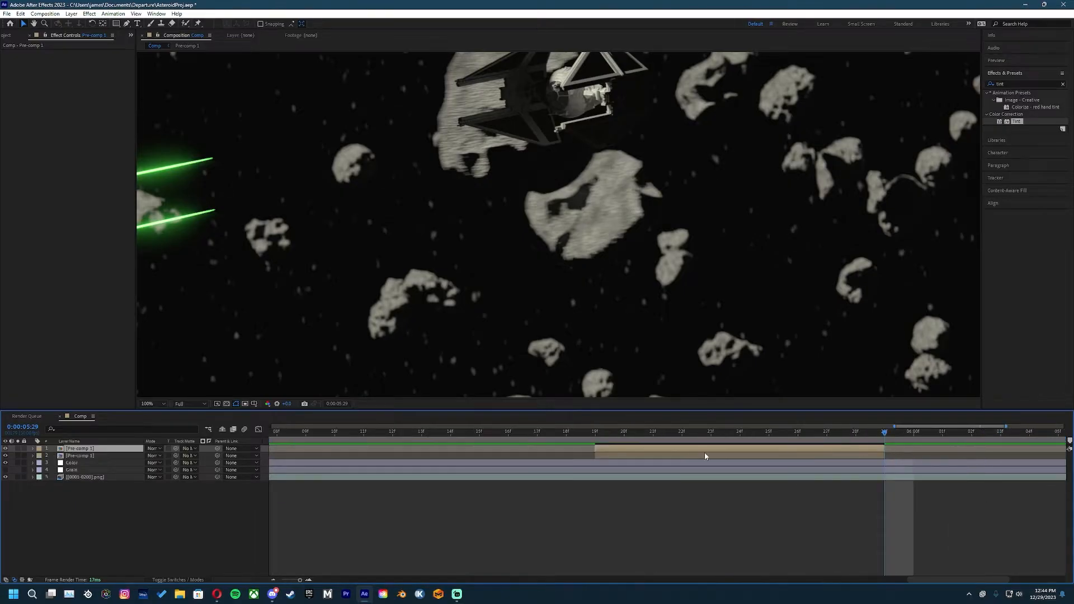
pyautogui.moveTo(618, 451); pyautogui.dragTo(909, 450)
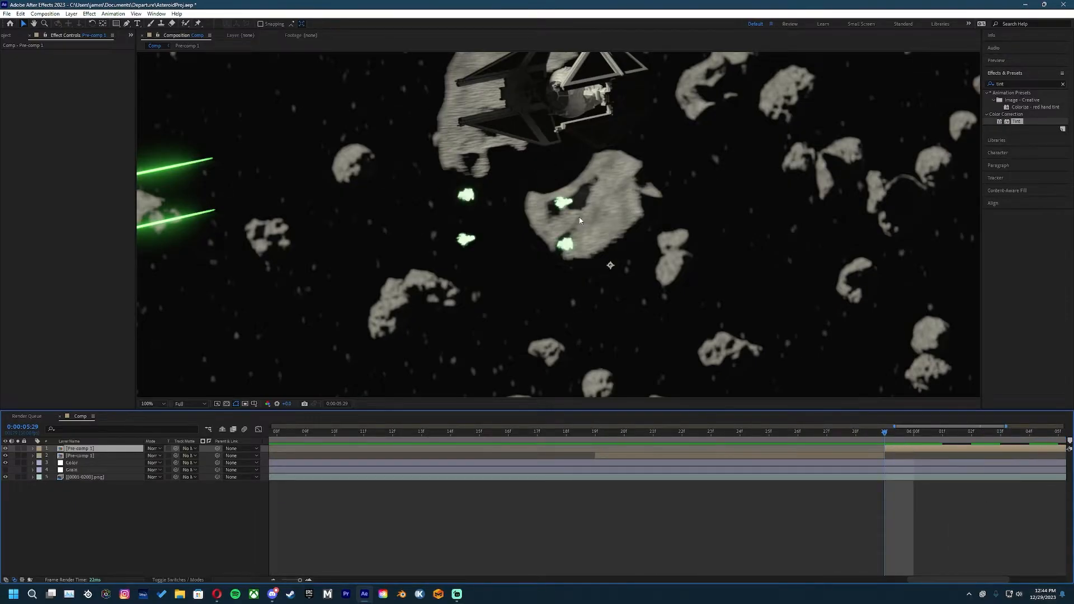
# Step: Turn on position keyframing for the pre-comp copy at 0:00:05:29 and move its flashes onto the ship's guns
pyautogui.moveTo(577, 221); pyautogui.dragTo(544, 84)
pyautogui.hotkey('ctrl', 'z')
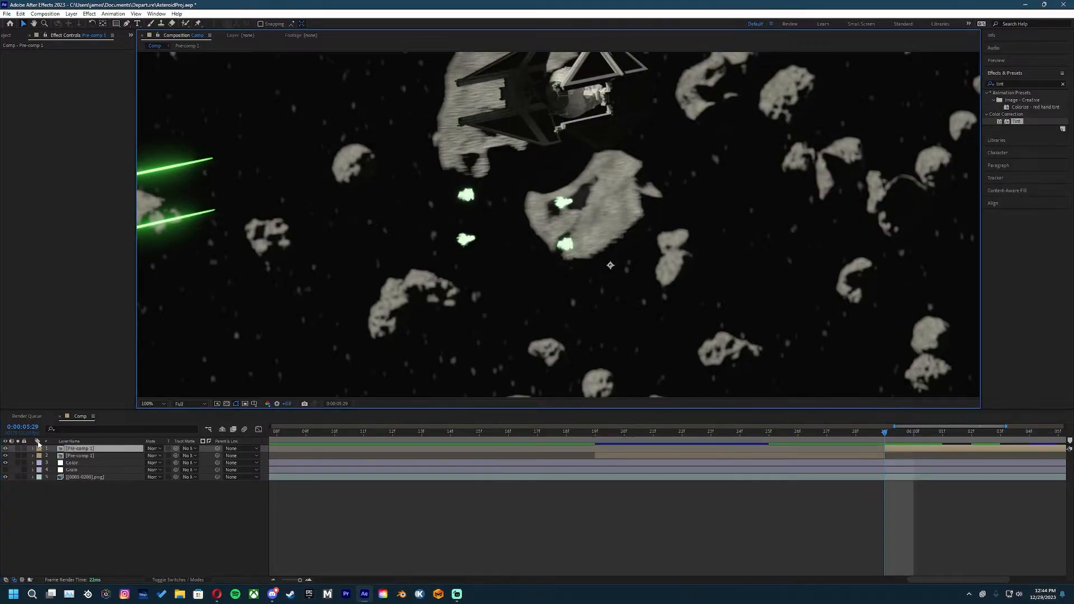
pyautogui.click(33, 449)
pyautogui.click(40, 456)
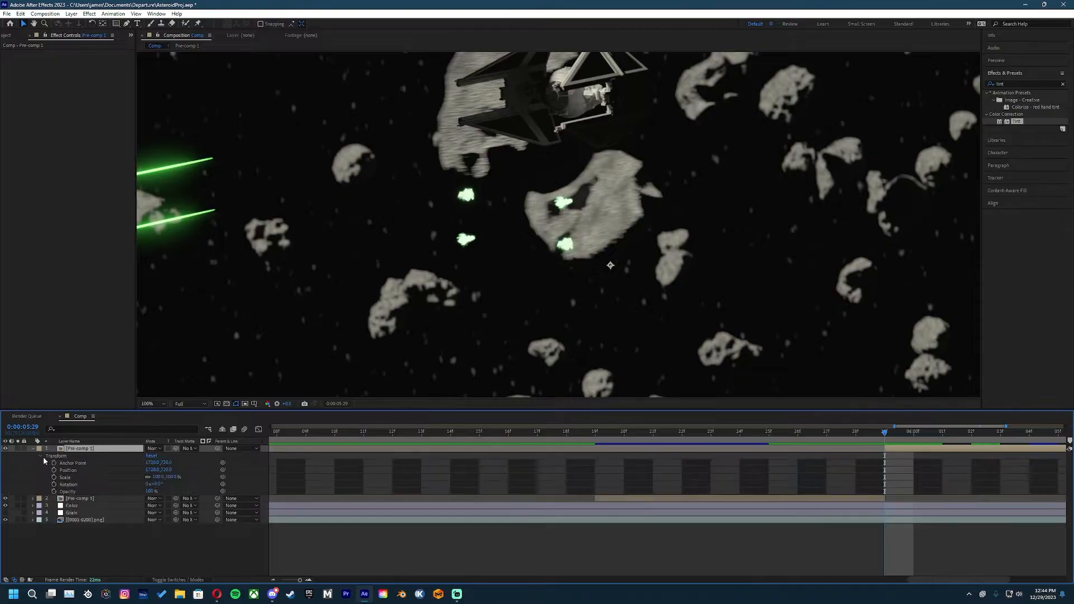
pyautogui.click(54, 470)
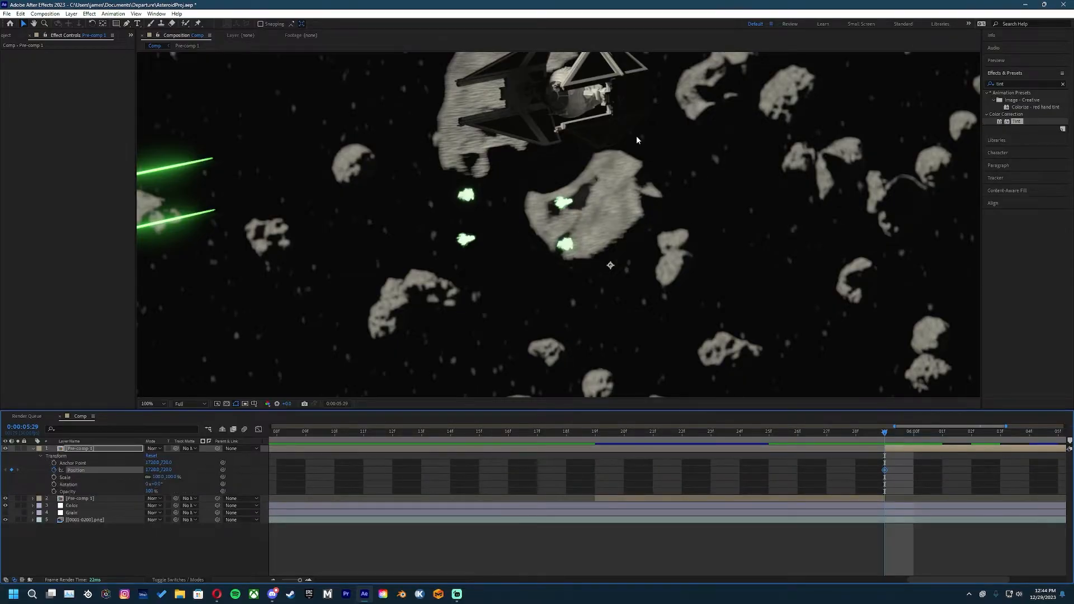
pyautogui.moveTo(564, 207); pyautogui.dragTo(492, 70)
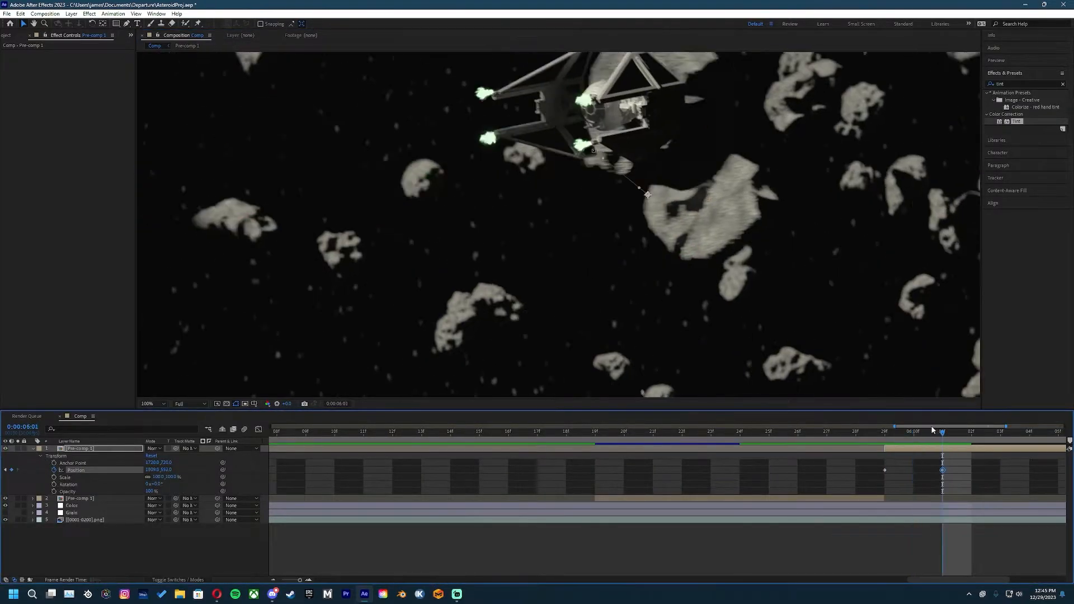
# Step: Refine the pre-comp copy's position keyframe at 0:00:06:01 to match the gun tips, checking the neighbouring frames
pyautogui.moveTo(493, 100); pyautogui.dragTo(491, 104)
pyautogui.click(964, 435)
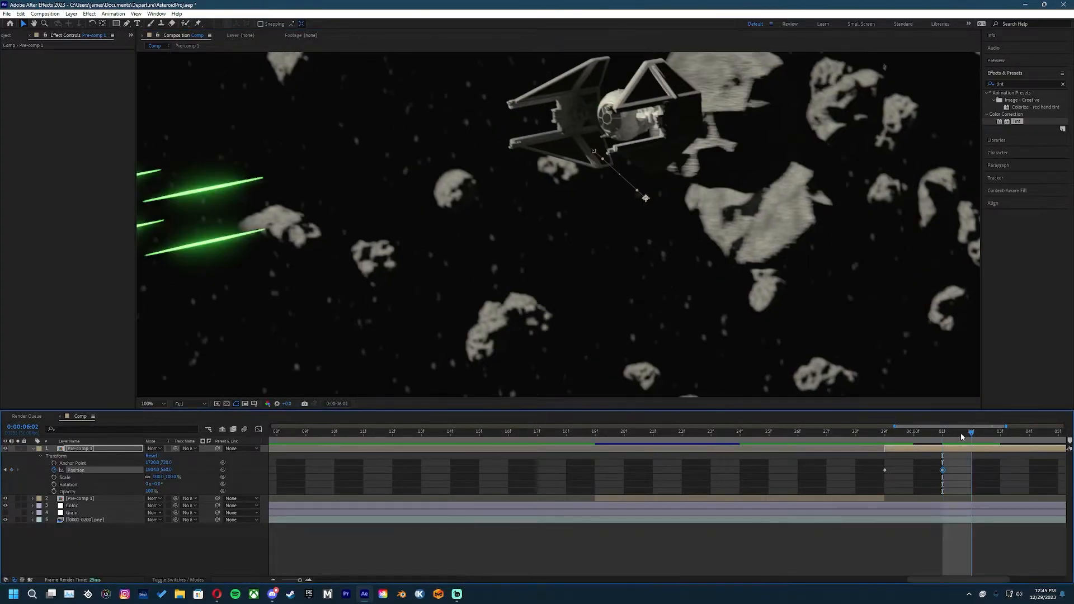
pyautogui.moveTo(971, 427); pyautogui.dragTo(952, 428)
pyautogui.click(955, 437)
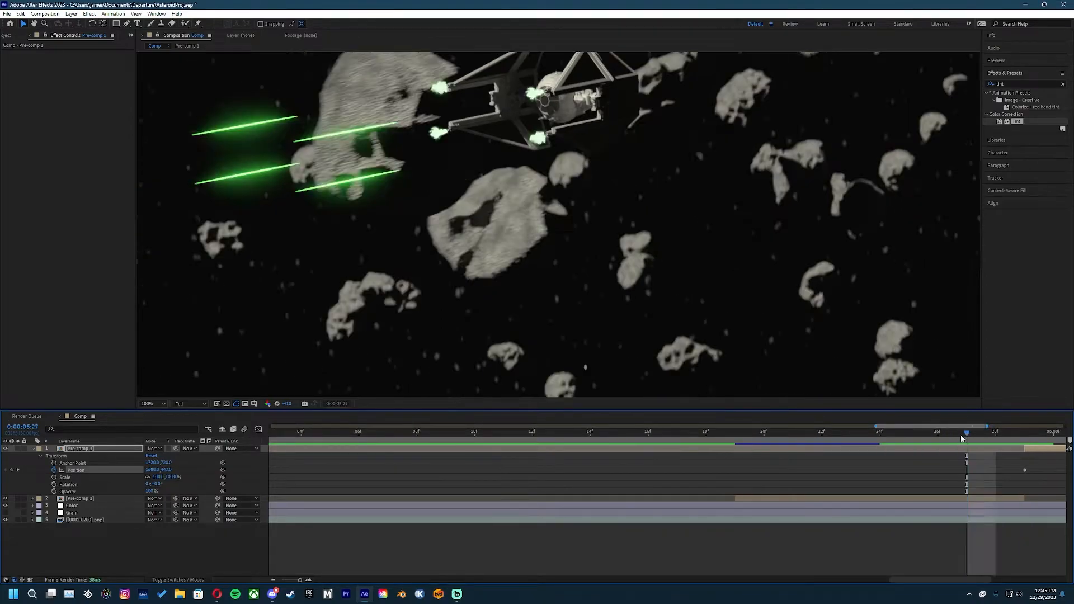
pyautogui.press(';')
pyautogui.press(';')
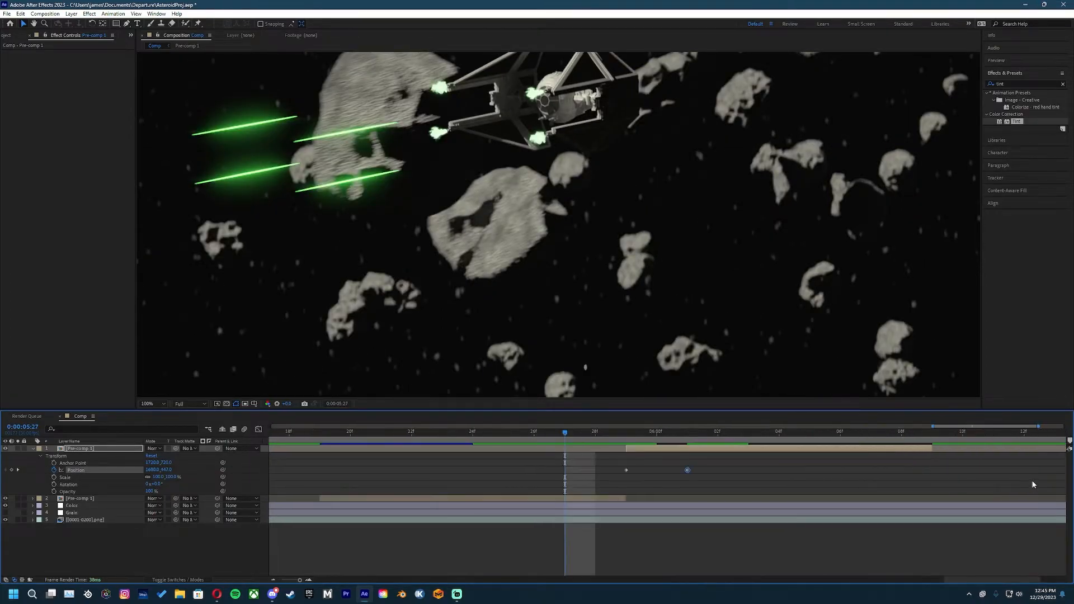
pyautogui.click(625, 433)
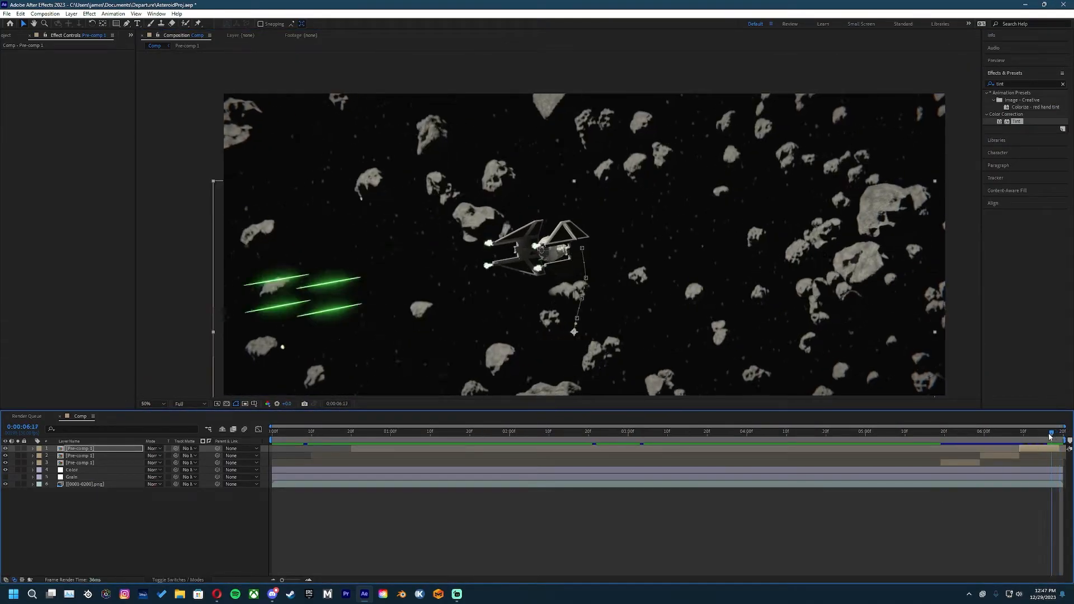
# Step: Play back the shot from about 0:00:05:16 to review the muzzle flashes, returning to 0:00:05:19
pyautogui.moveTo(1050, 437); pyautogui.dragTo(568, 503)
pyautogui.moveTo(891, 436); pyautogui.dragTo(929, 435)
pyautogui.click(206, 326)
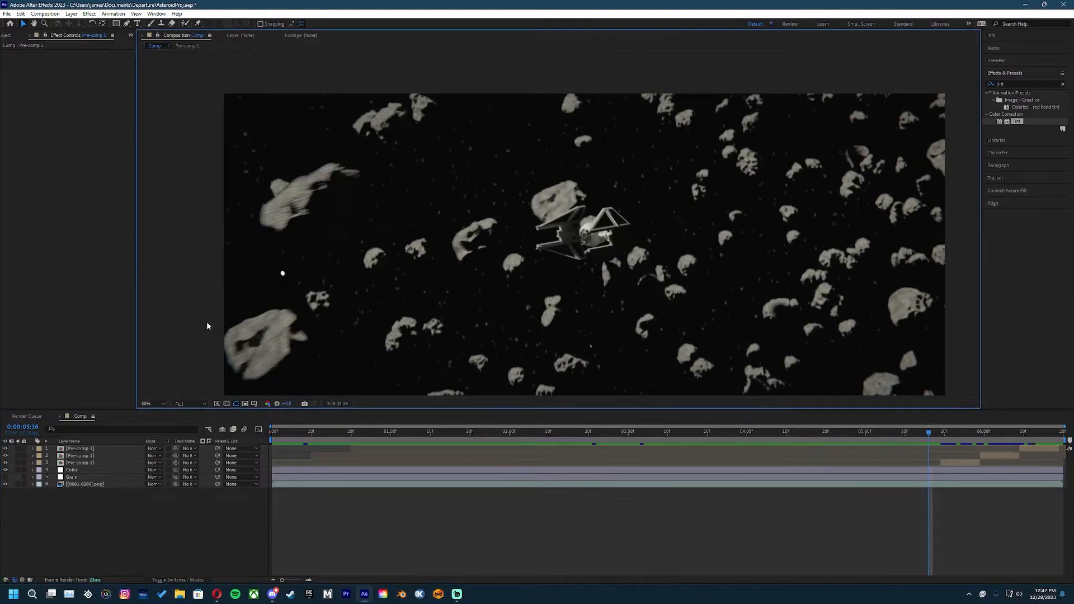
pyautogui.press('space')
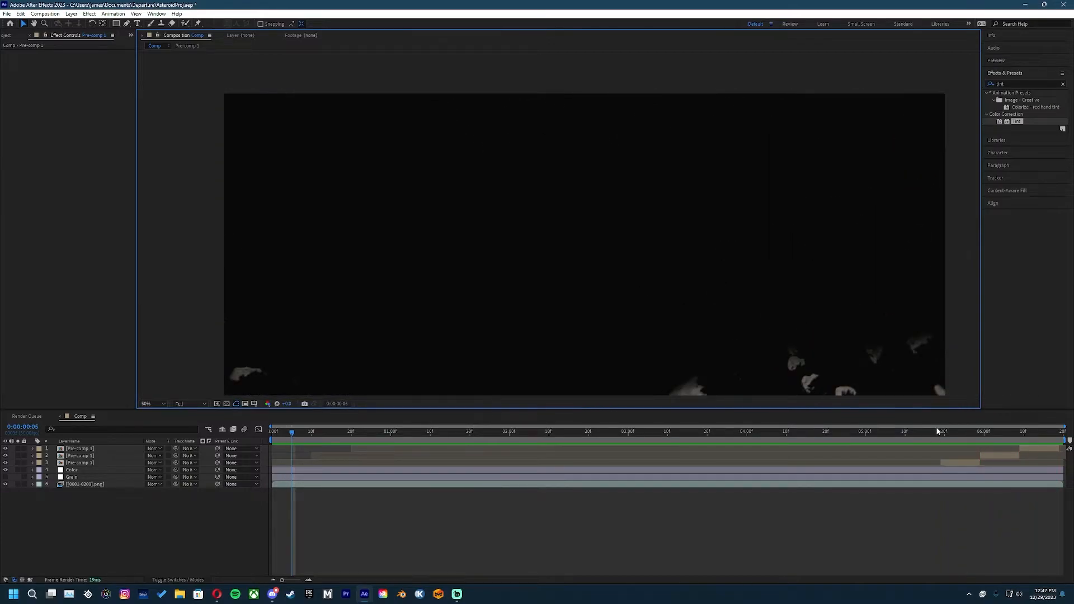
pyautogui.click(943, 432)
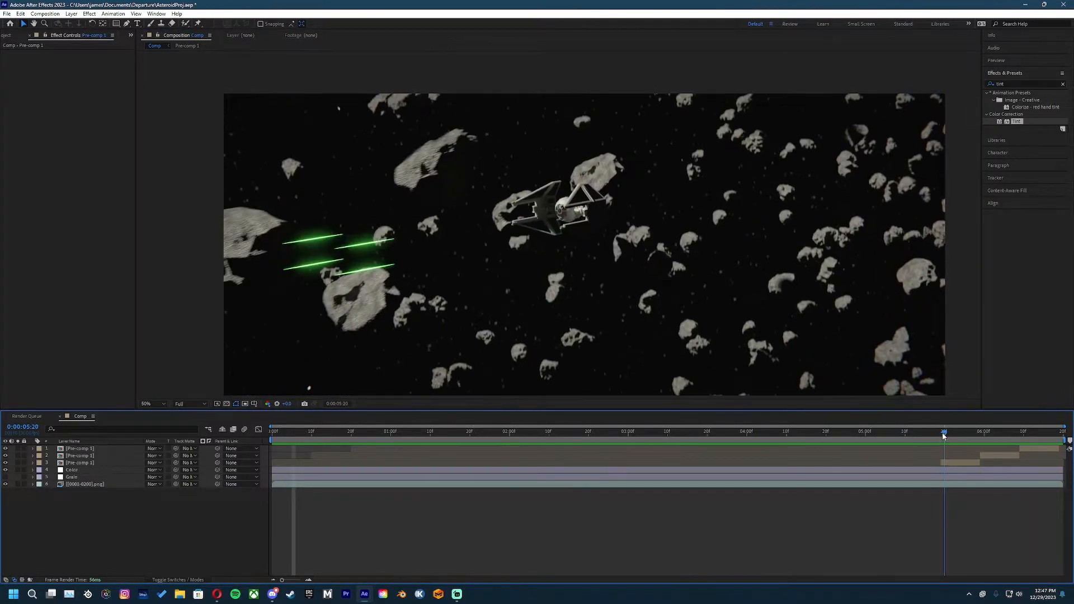
pyautogui.moveTo(943, 434); pyautogui.dragTo(941, 434)
# Step: Move the three flash pre-comp layers below the Color and Grain layers, directly above the rendered image sequence
pyautogui.click(84, 455)
pyautogui.click(93, 442)
pyautogui.click(86, 442)
pyautogui.click(78, 448)
pyautogui.keyDown('shift'); pyautogui.click(79, 463); pyautogui.keyUp('shift')
pyautogui.moveTo(79, 463); pyautogui.dragTo(93, 481)
pyautogui.press('.')
pyautogui.press('.')
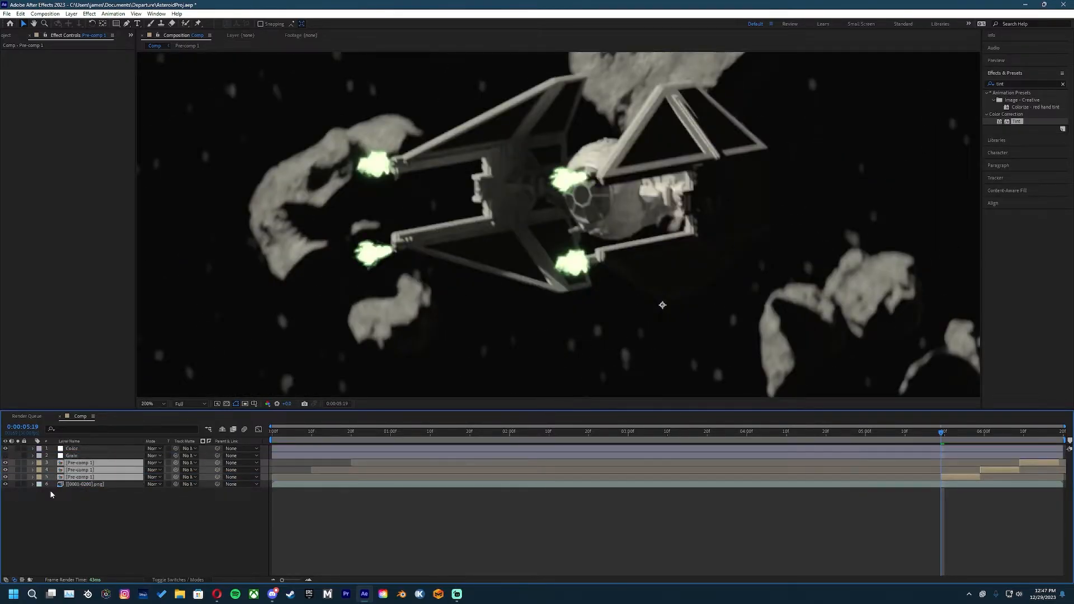
# Step: Turn on the Grain layer's visibility and check the muzzle flashes at 0:00:06:00 and 0:00:05:29
pyautogui.click(133, 522)
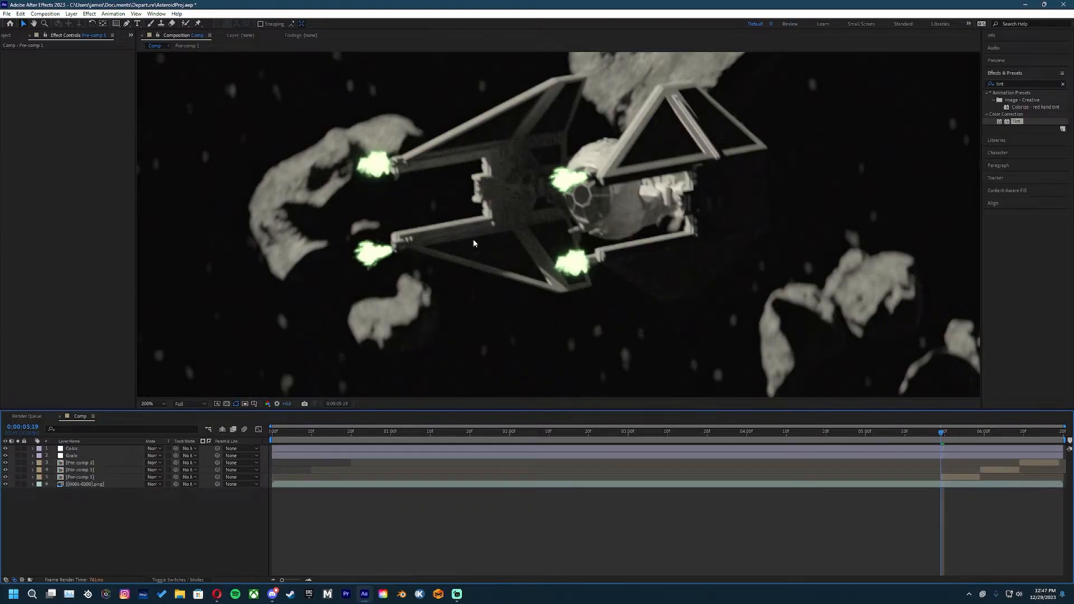
pyautogui.scroll(-1, 528, 293)
pyautogui.press('a')
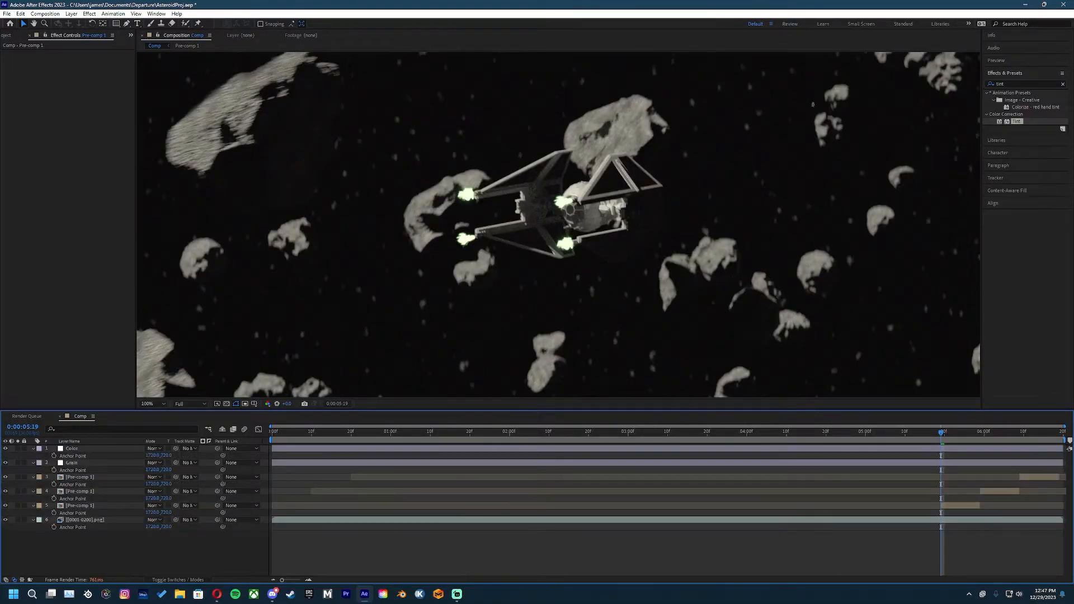
pyautogui.press('a')
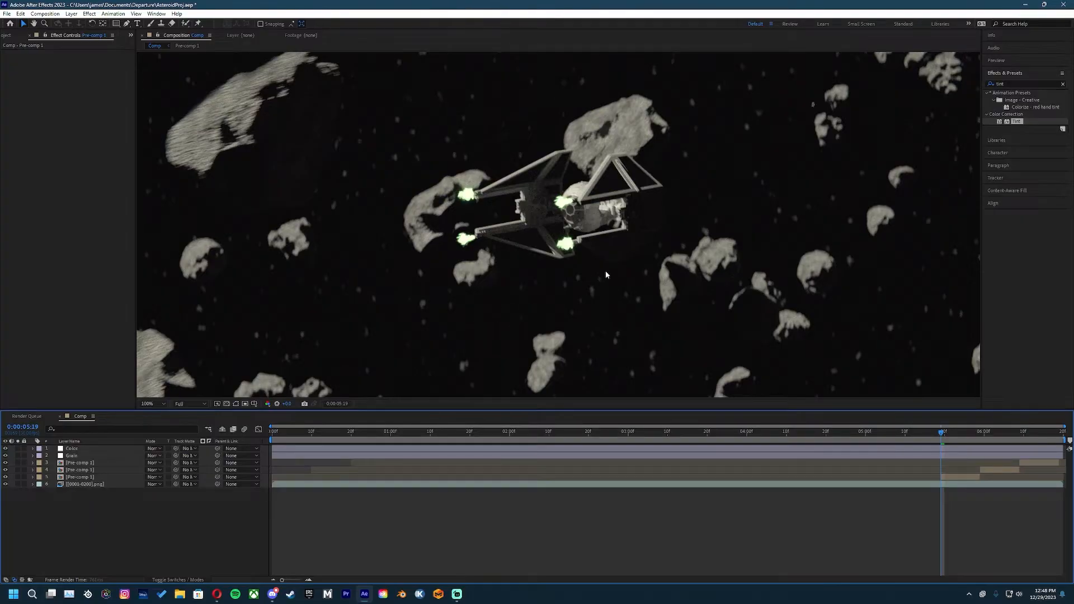
pyautogui.moveTo(943, 432); pyautogui.dragTo(985, 432)
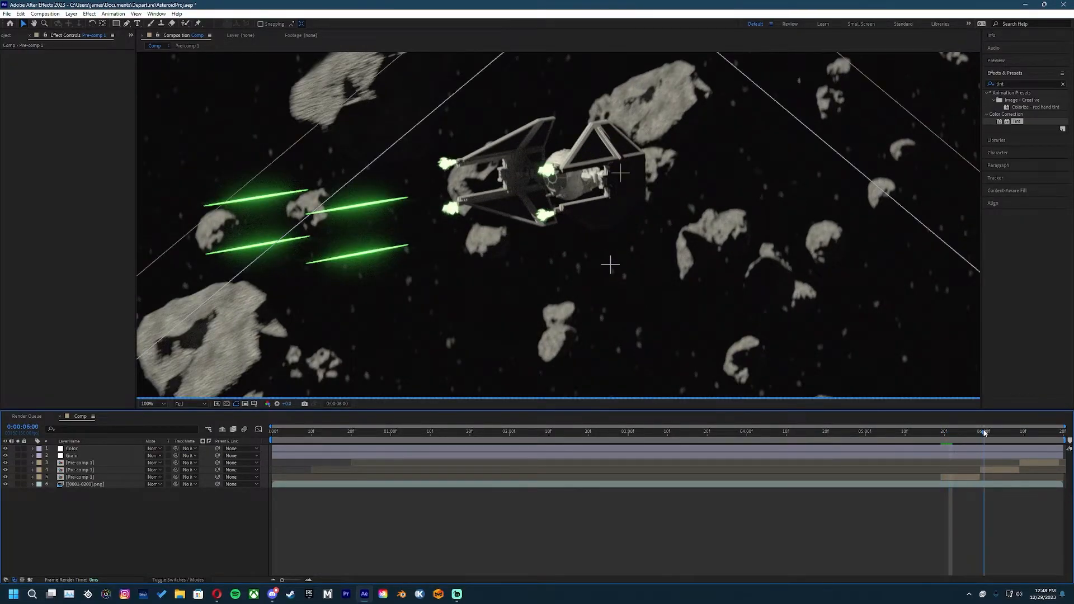
pyautogui.scroll(-2, 783, 341)
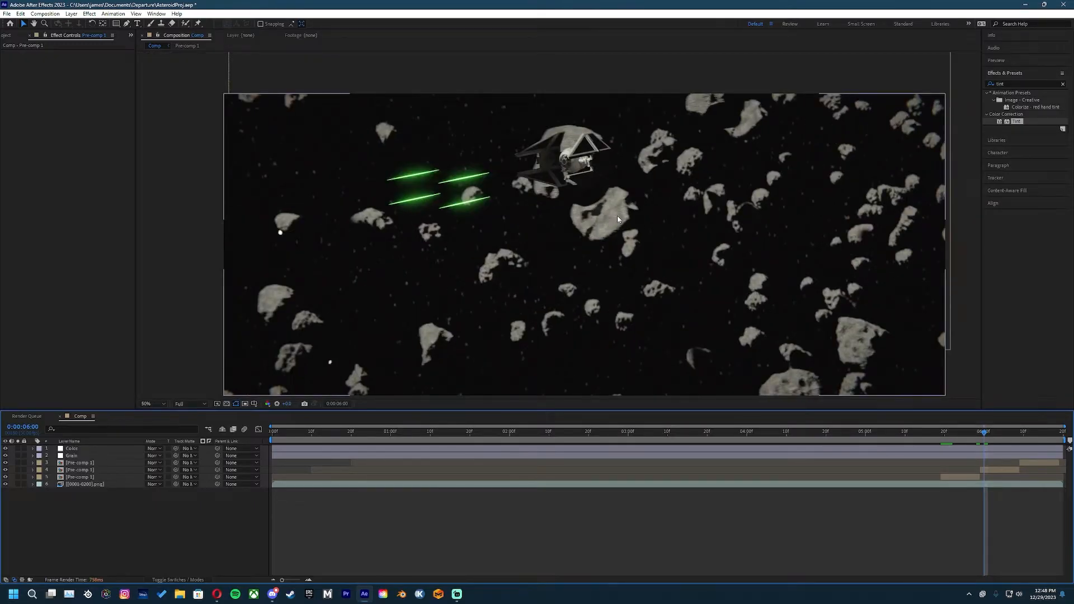
pyautogui.press('pageup')
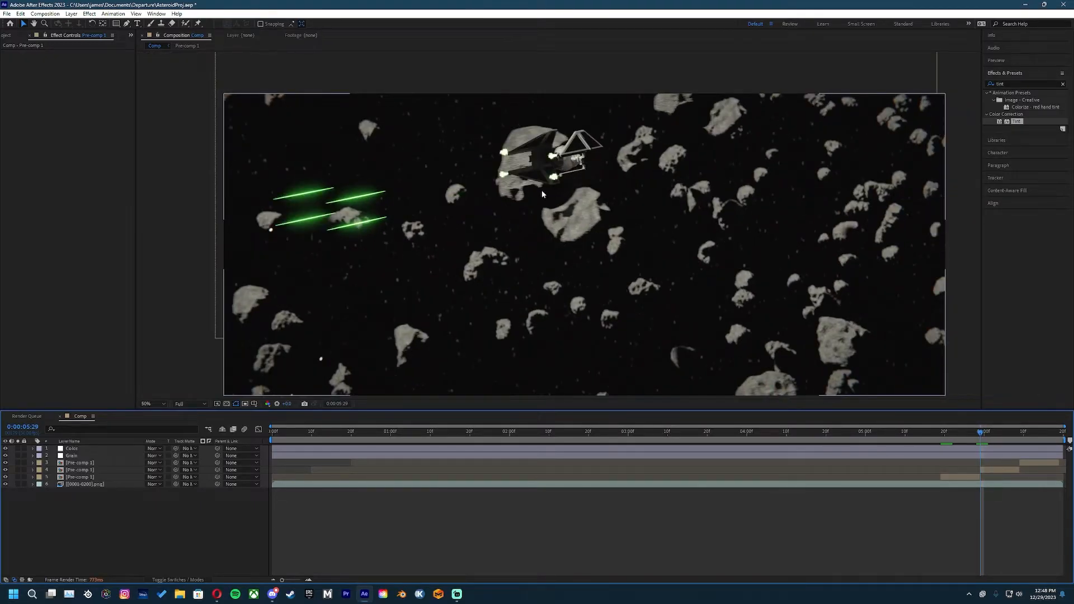
# Step: Examine the muzzle flashes on the ship's guns up close at 0:00:05:29
pyautogui.click(150, 404)
pyautogui.click(153, 412)
pyautogui.scroll(2, 484, 133)
pyautogui.moveTo(481, 117); pyautogui.dragTo(517, 233)
pyautogui.scroll(-1, 520, 182)
pyautogui.scroll(1, 508, 182)
pyautogui.scroll(-2, 504, 168)
pyautogui.scroll(1, 486, 180)
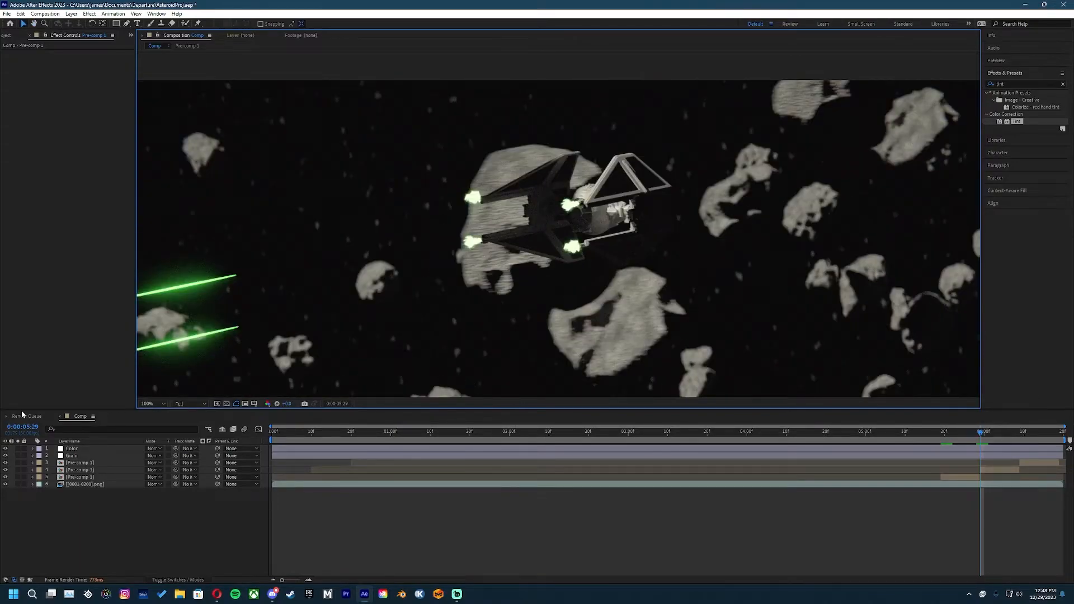
# Step: Open the muzzle flash pre-comp and inspect the four flashes up close at 0:00:05:19
pyautogui.doubleClick(92, 470)
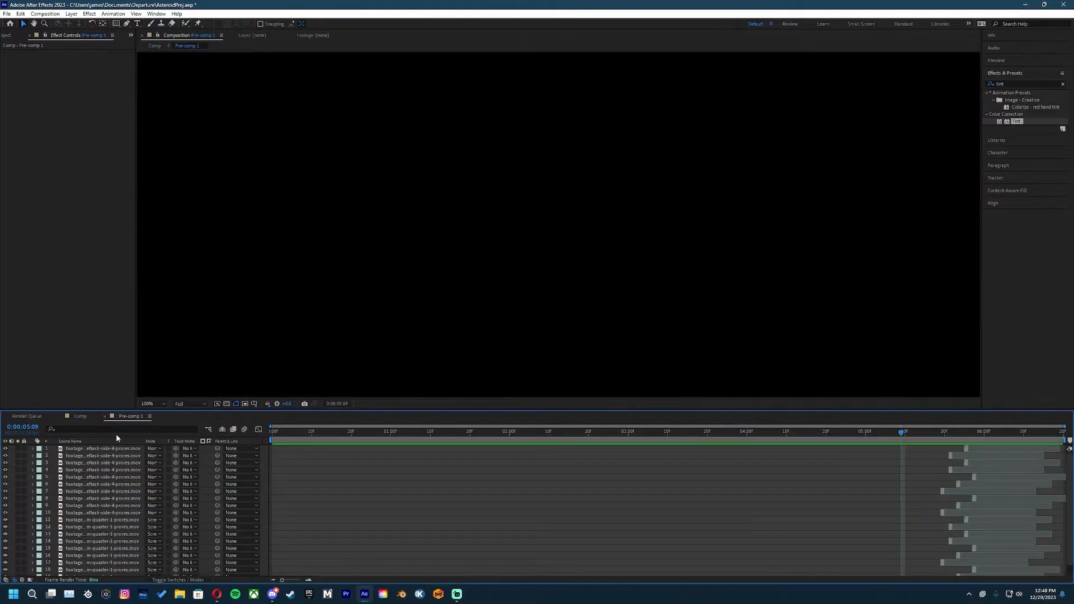
pyautogui.scroll(-1, 935, 467)
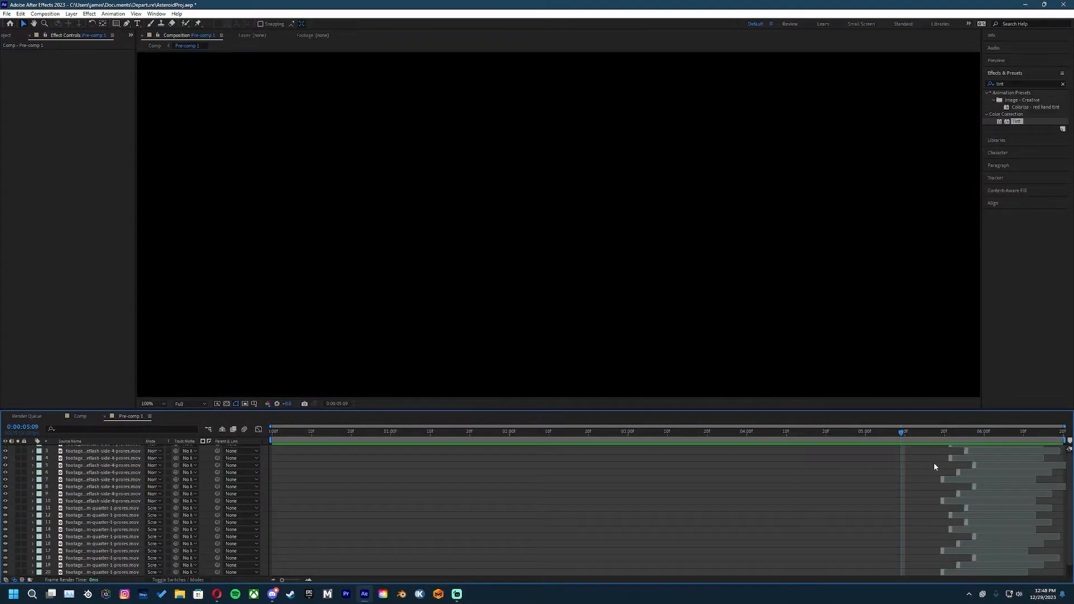
pyautogui.click(944, 434)
pyautogui.scroll(4, 510, 186)
pyautogui.moveTo(312, 123); pyautogui.dragTo(464, 220)
pyautogui.scroll(-2, 370, 167)
pyautogui.scroll(1, 410, 182)
pyautogui.scroll(-1, 504, 238)
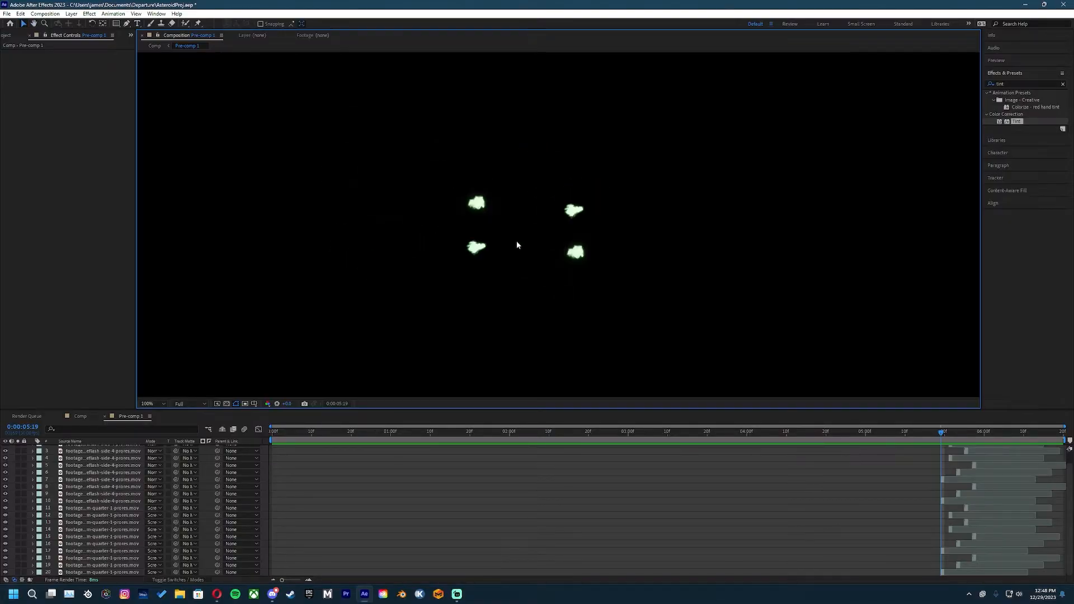
pyautogui.scroll(1, 62, 487)
pyautogui.scroll(-1, 78, 493)
# Step: Pre-compose all muzzle flash layers inside Pre-comp 1 into a new composition named Flashes
pyautogui.click(116, 573)
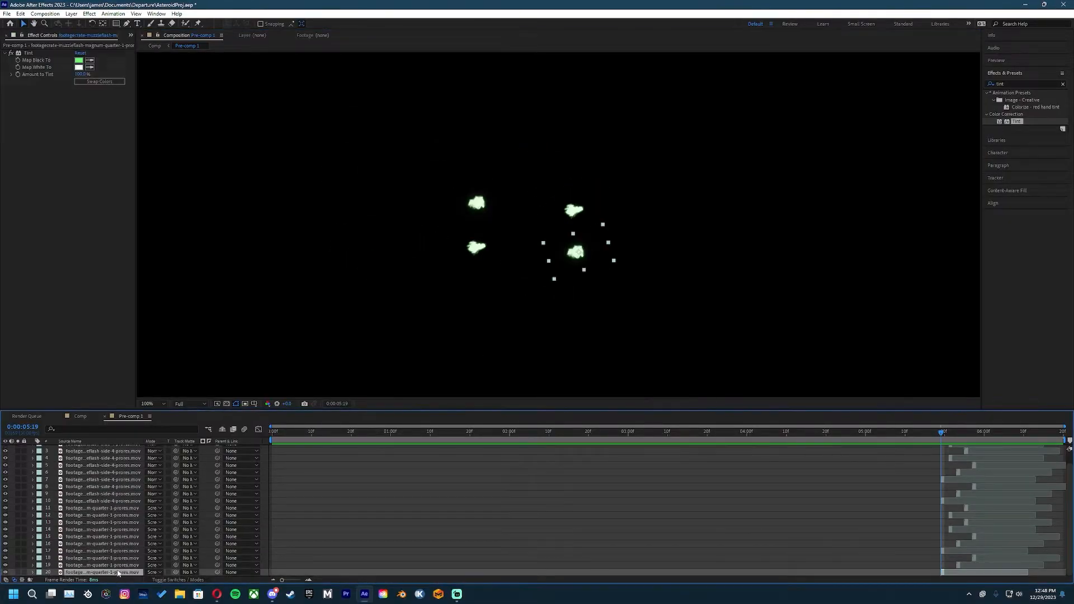
pyautogui.scroll(1, 119, 551)
pyautogui.hotkey('ctrl', 'a')
pyautogui.rightClick(114, 454)
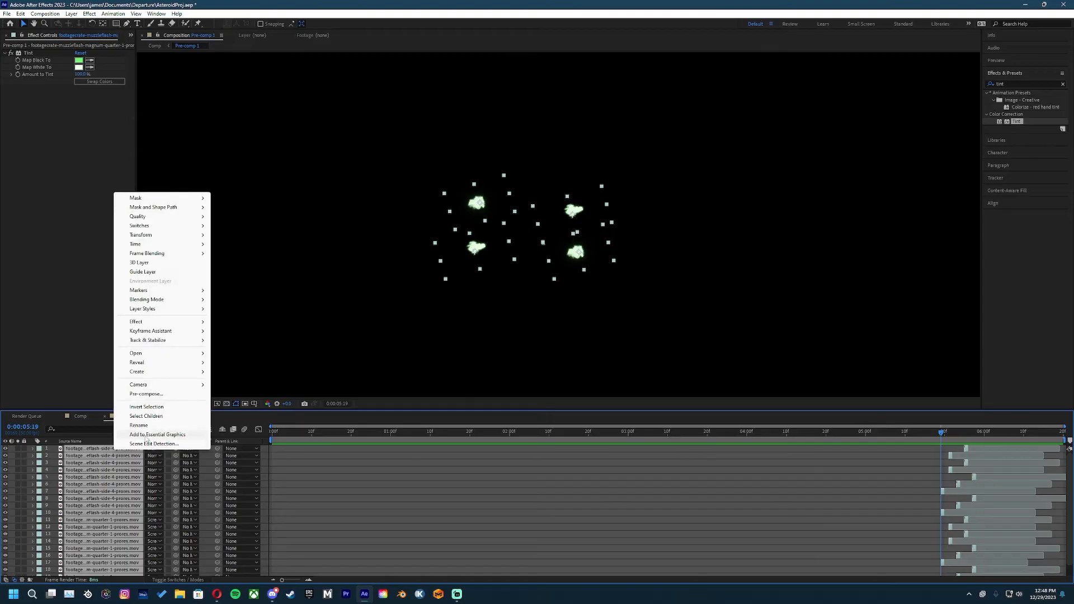
pyautogui.click(146, 395)
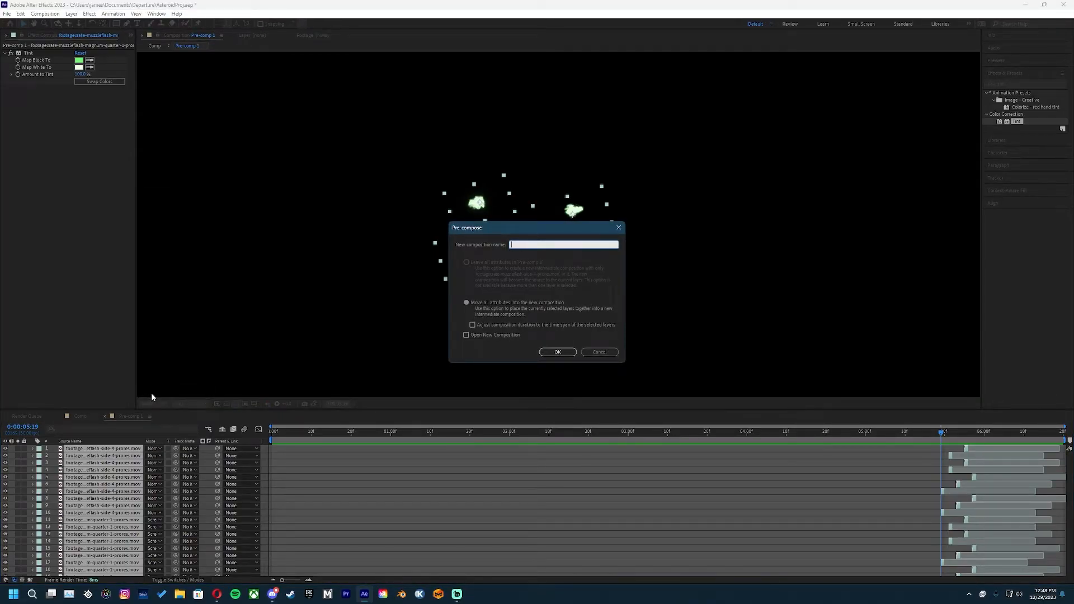
pyautogui.press('Return')
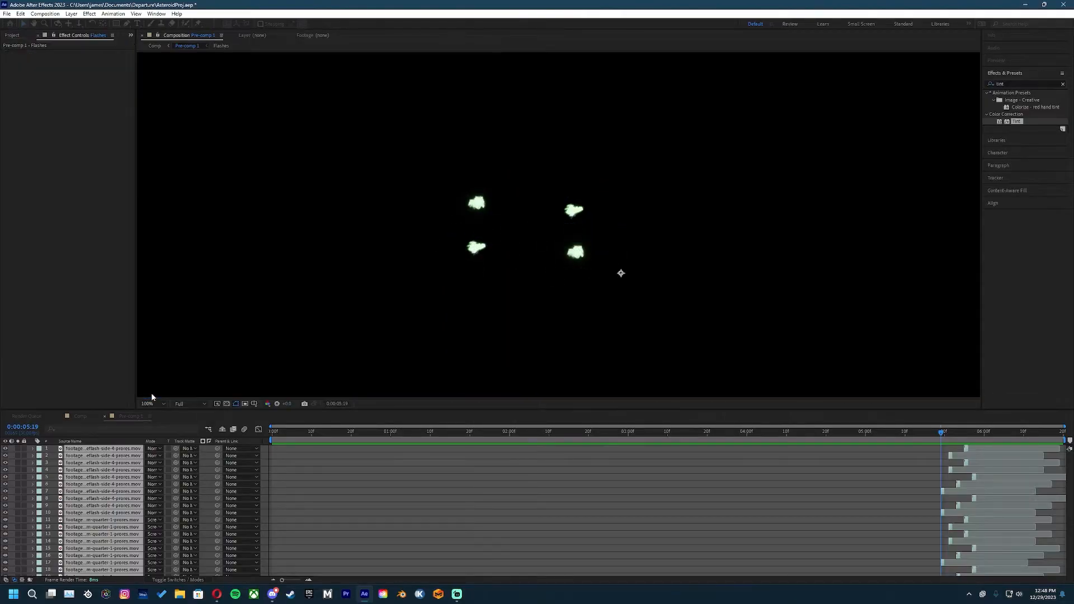
# Step: Create a new full-frame white solid named Flare above the Flashes layer
pyautogui.click(156, 534)
pyautogui.rightClick(168, 512)
pyautogui.moveTo(192, 411)
pyautogui.click(291, 414)
pyautogui.write('Flare')
pyautogui.press('Return')
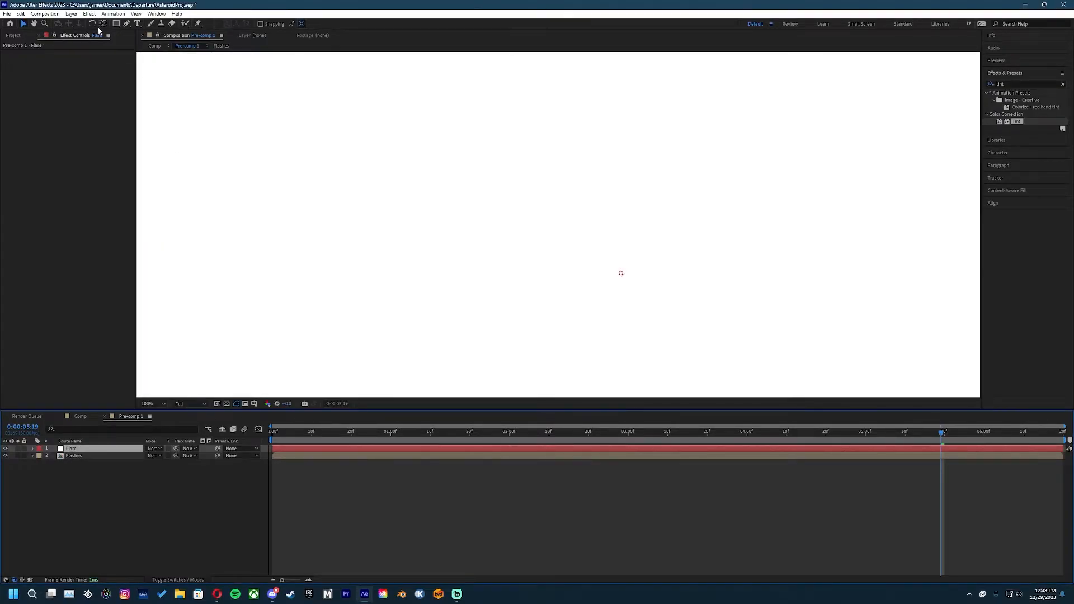
# Step: Apply Video Copilot's Optical Flares effect to the Flare solid
pyautogui.click(89, 13)
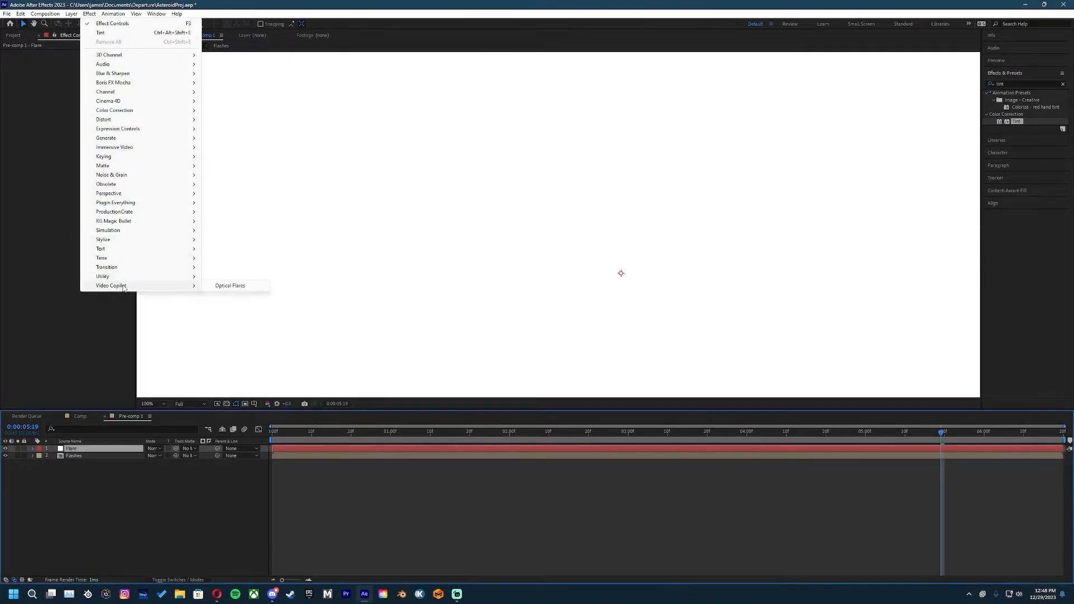
pyautogui.moveTo(160, 287)
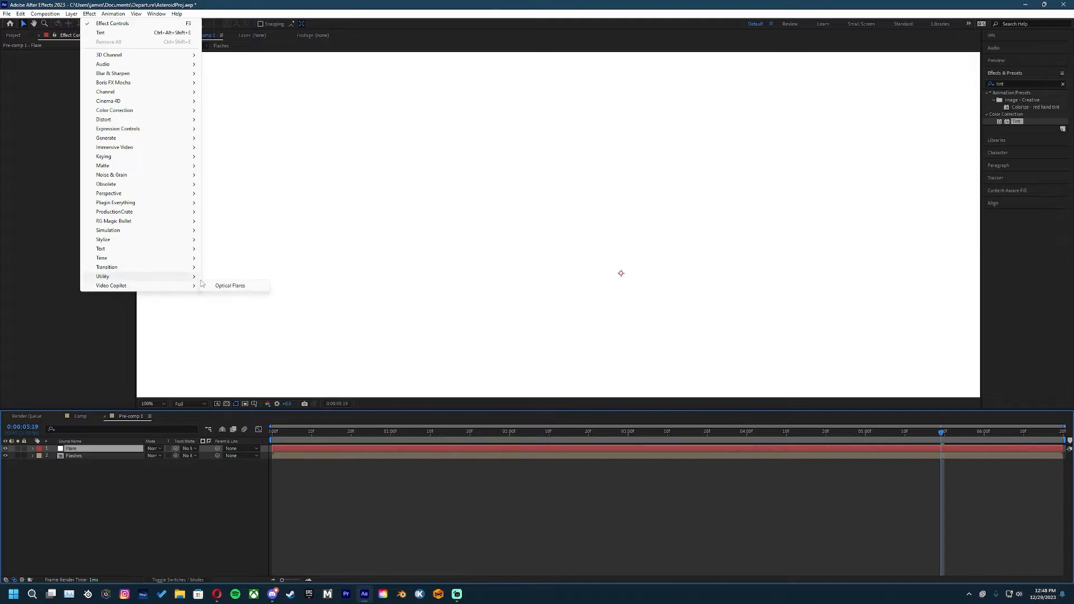
pyautogui.click(235, 286)
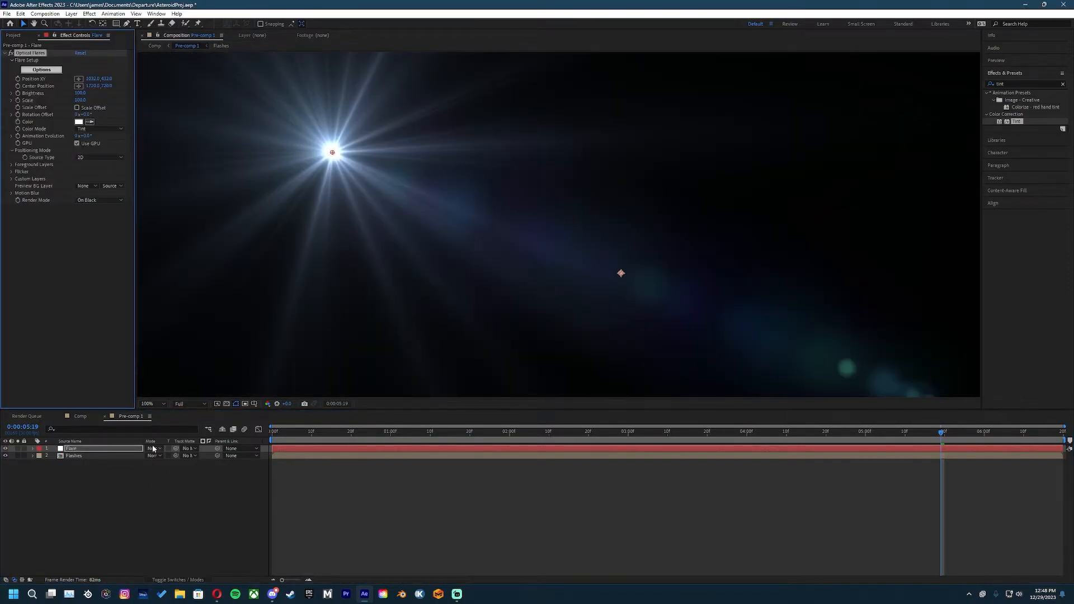
# Step: Set the Flare layer's blending mode to Screen and open the Optical Flares options
pyautogui.click(154, 449)
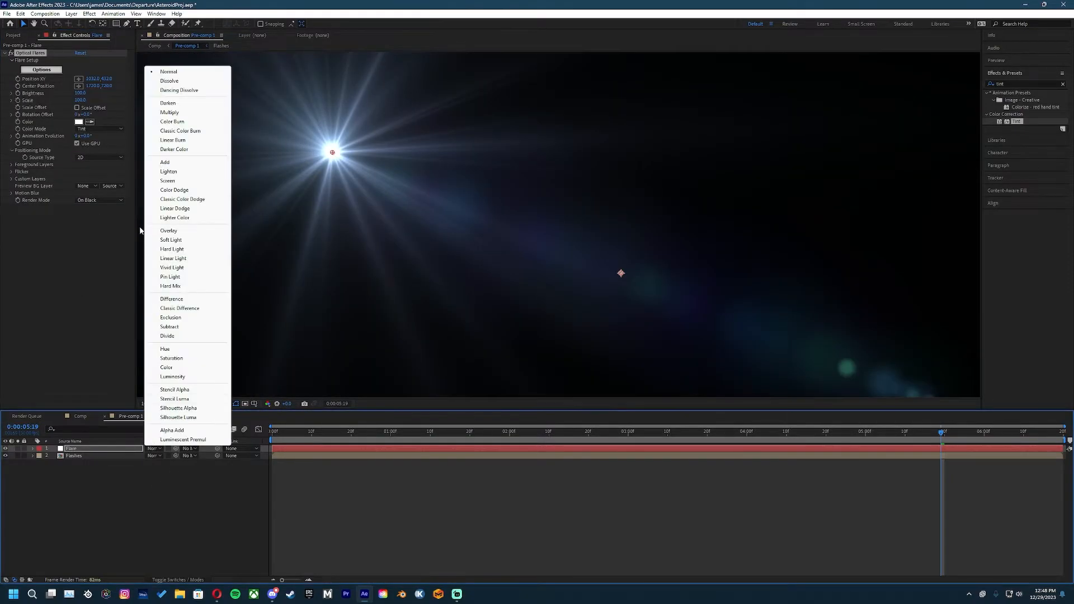
pyautogui.click(168, 181)
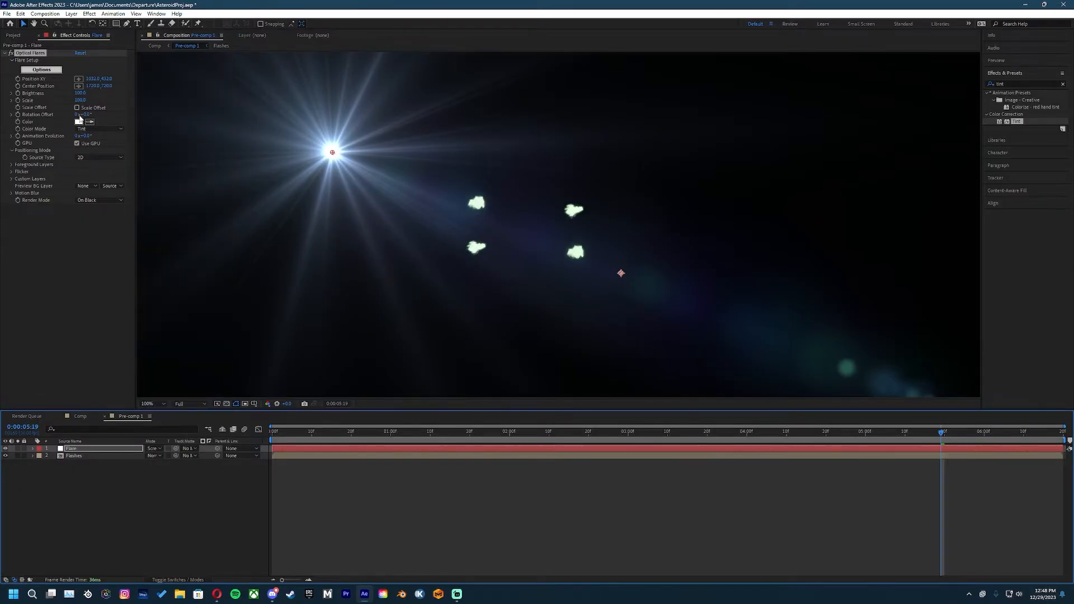
pyautogui.click(56, 70)
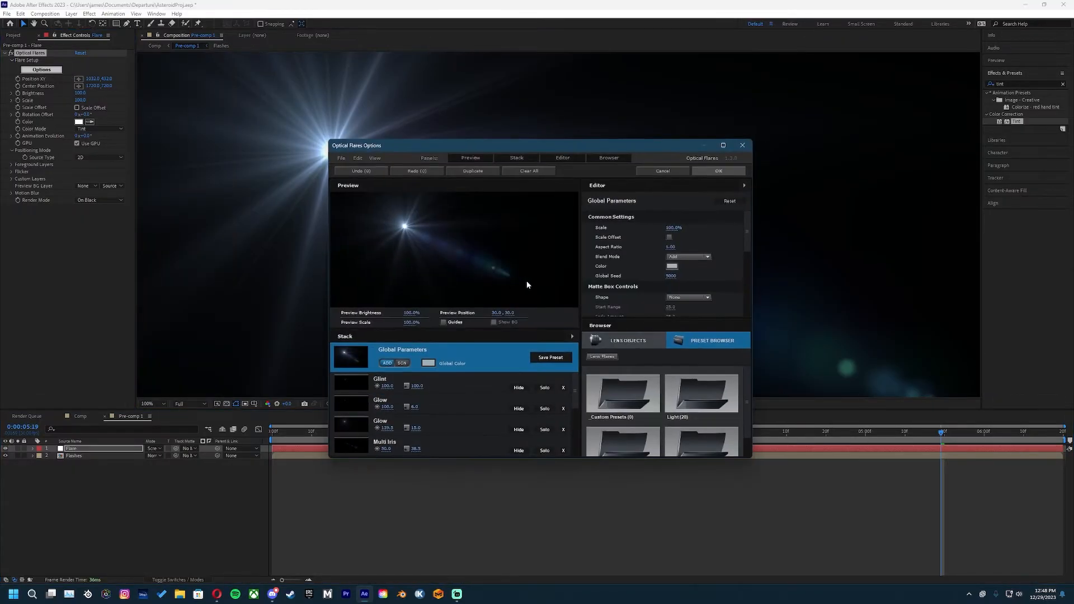
# Step: Try the Beam, JayJay and Tactical Light flare presets from the Light folder
pyautogui.click(672, 394)
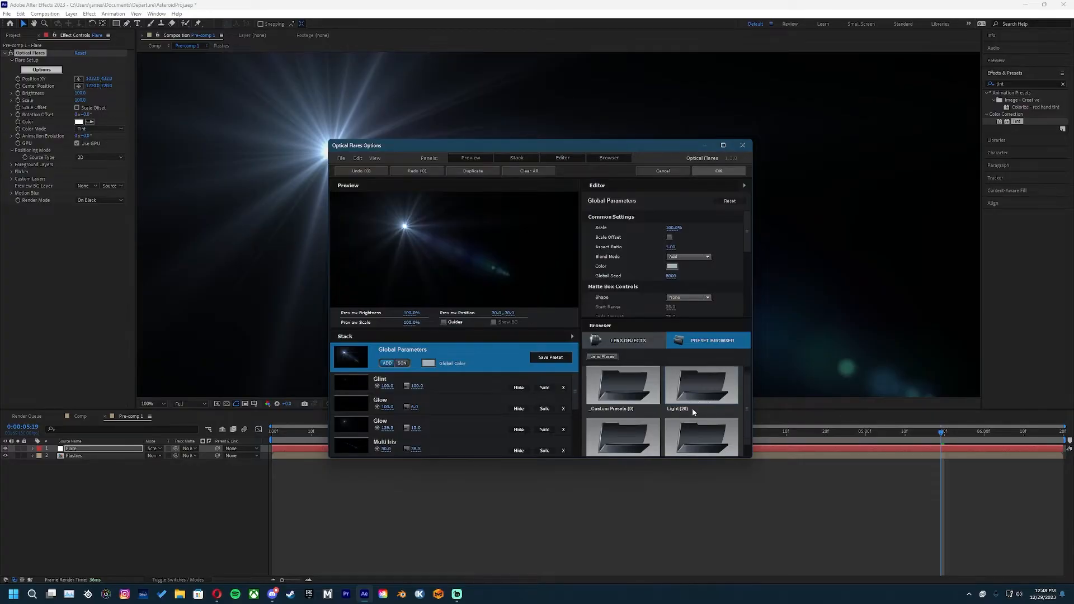
pyautogui.scroll(-2, 651, 417)
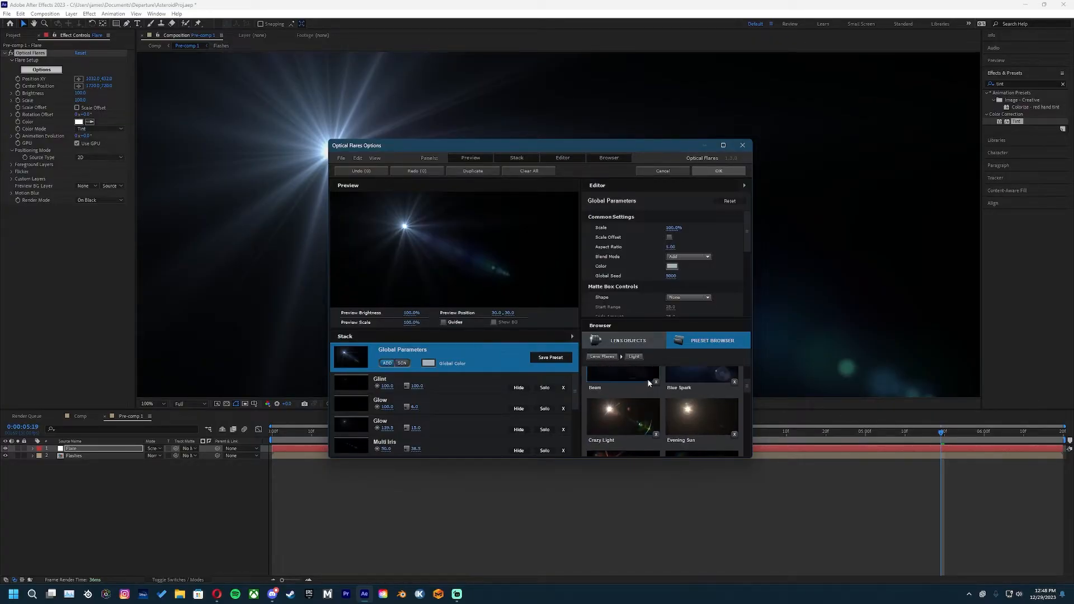
pyautogui.click(634, 378)
pyautogui.scroll(-4, 623, 412)
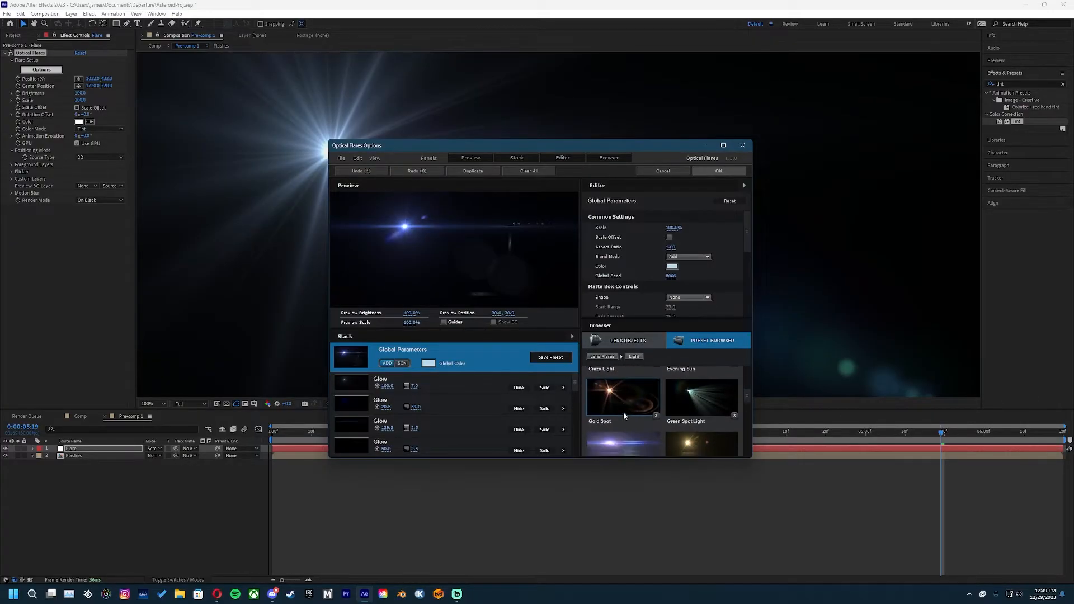
pyautogui.click(640, 405)
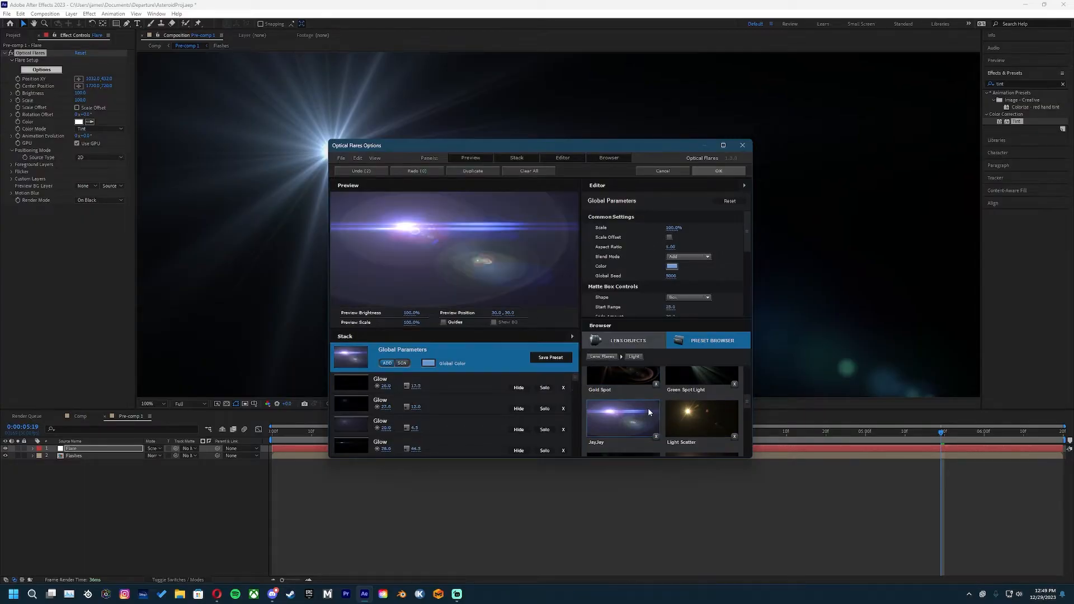
pyautogui.scroll(-5, 641, 409)
pyautogui.scroll(-5, 654, 404)
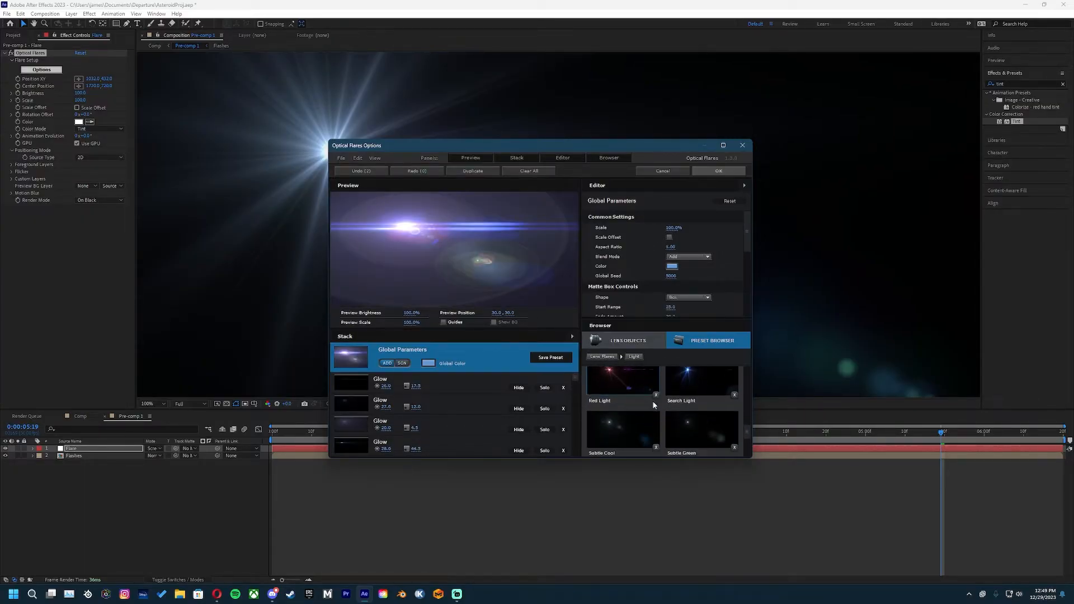
pyautogui.click(646, 433)
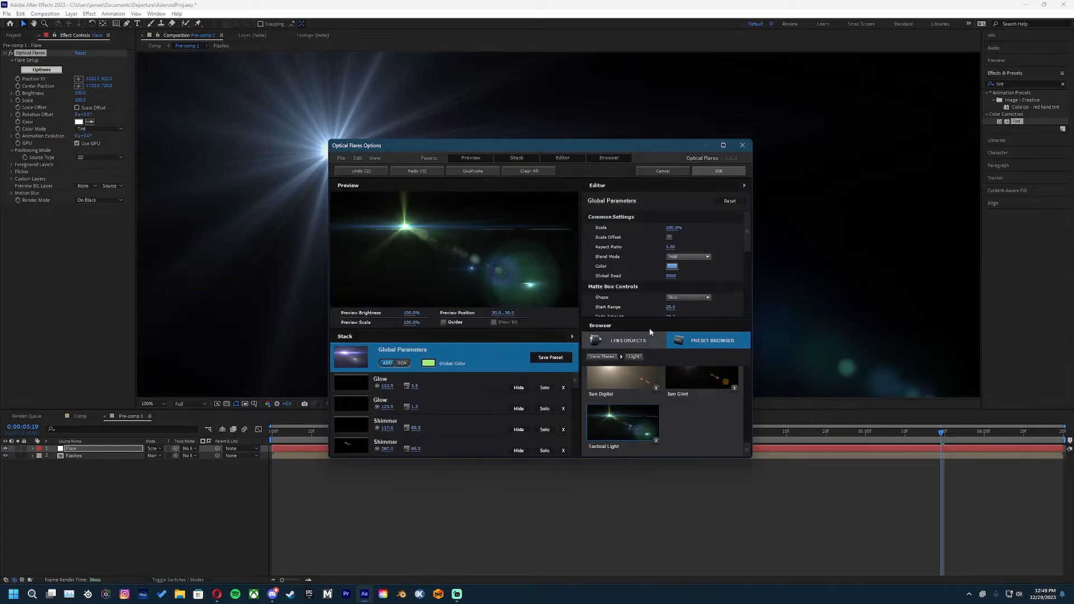
# Step: Clear the entire flare stack and build a new one from a Glow and a Streak lens object
pyautogui.click(627, 340)
pyautogui.scroll(2, 645, 374)
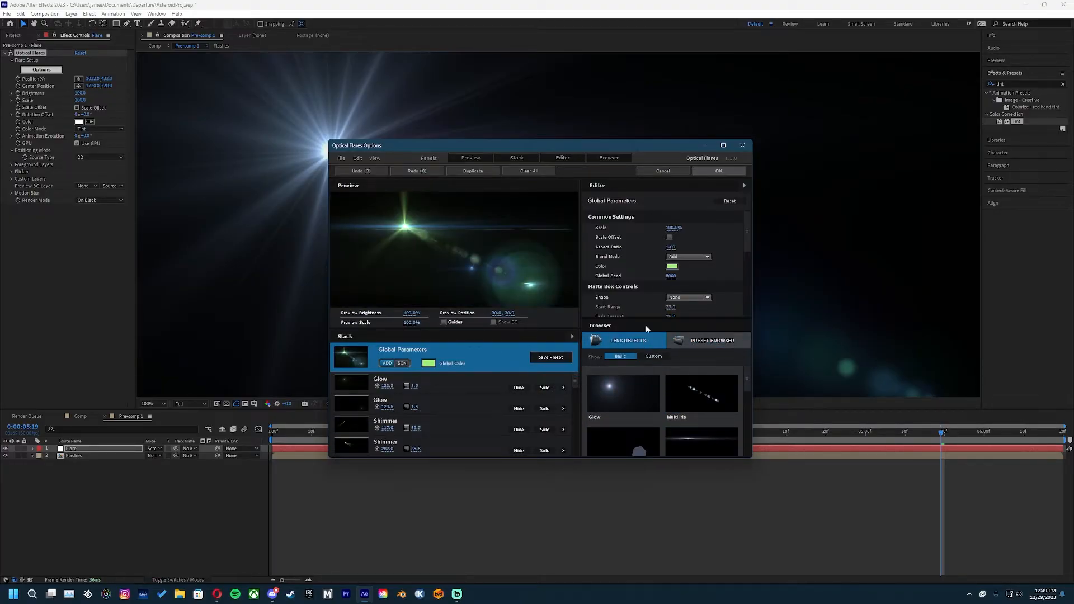
pyautogui.click(514, 172)
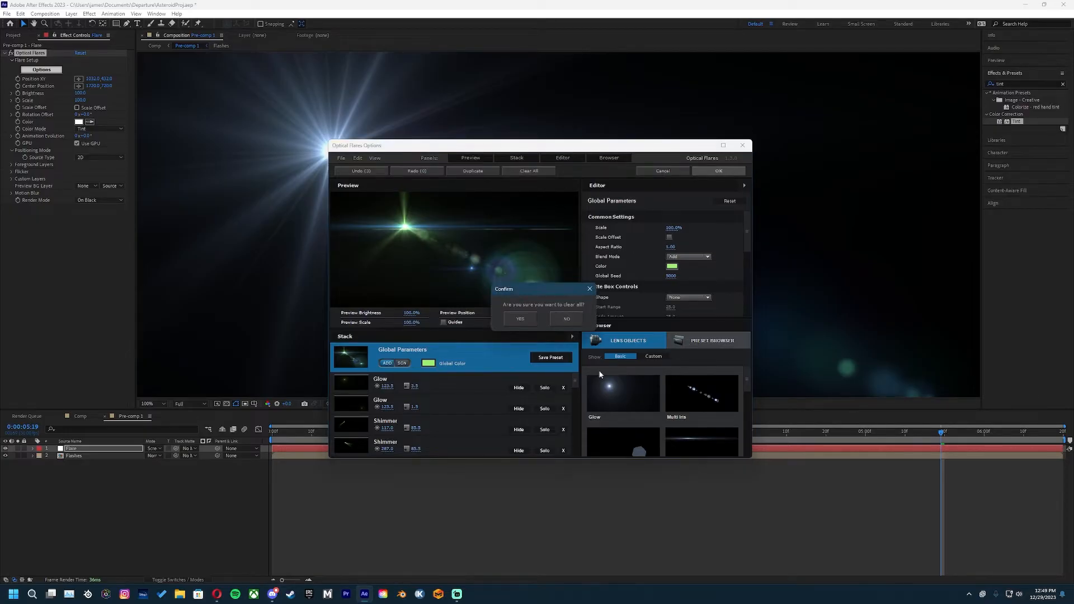
pyautogui.click(518, 318)
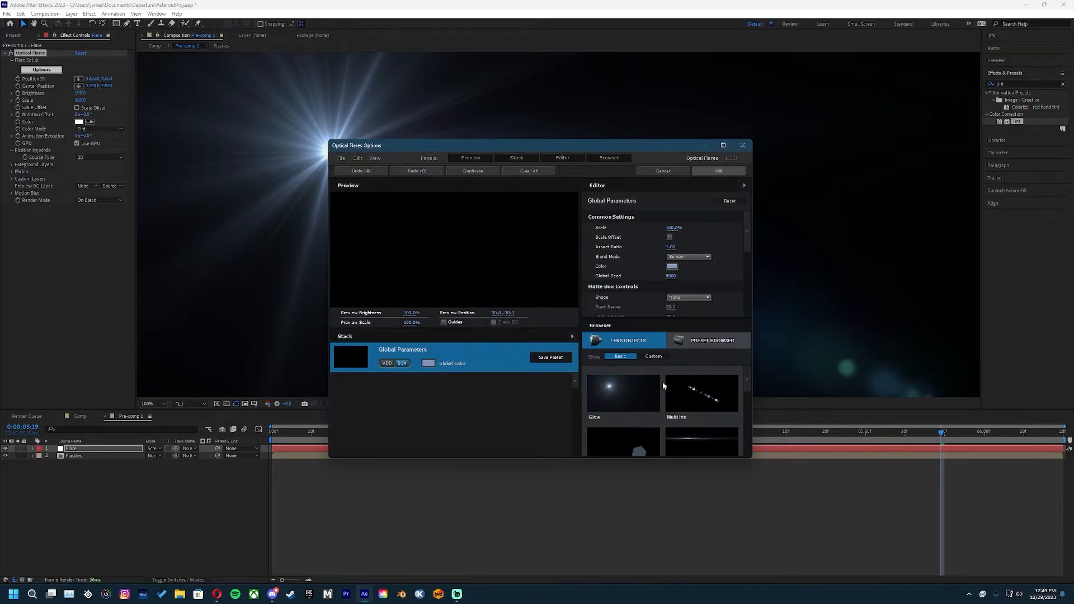
pyautogui.click(610, 384)
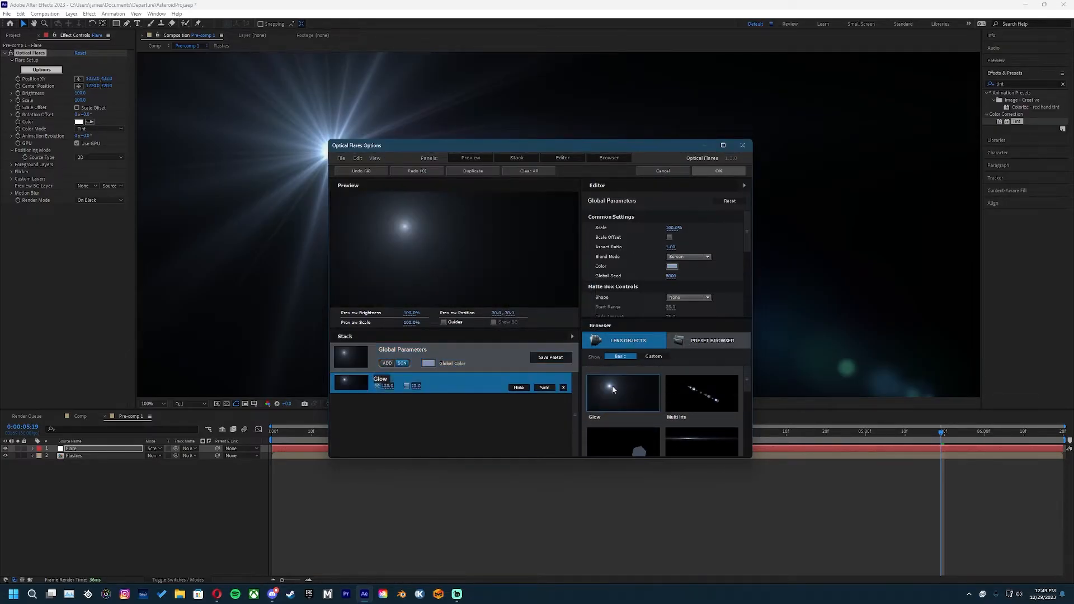
pyautogui.click(698, 437)
# Step: Try adding a Lens Orbs object to the flare stack and undo the addition
pyautogui.scroll(-1, 695, 433)
pyautogui.scroll(-4, 711, 412)
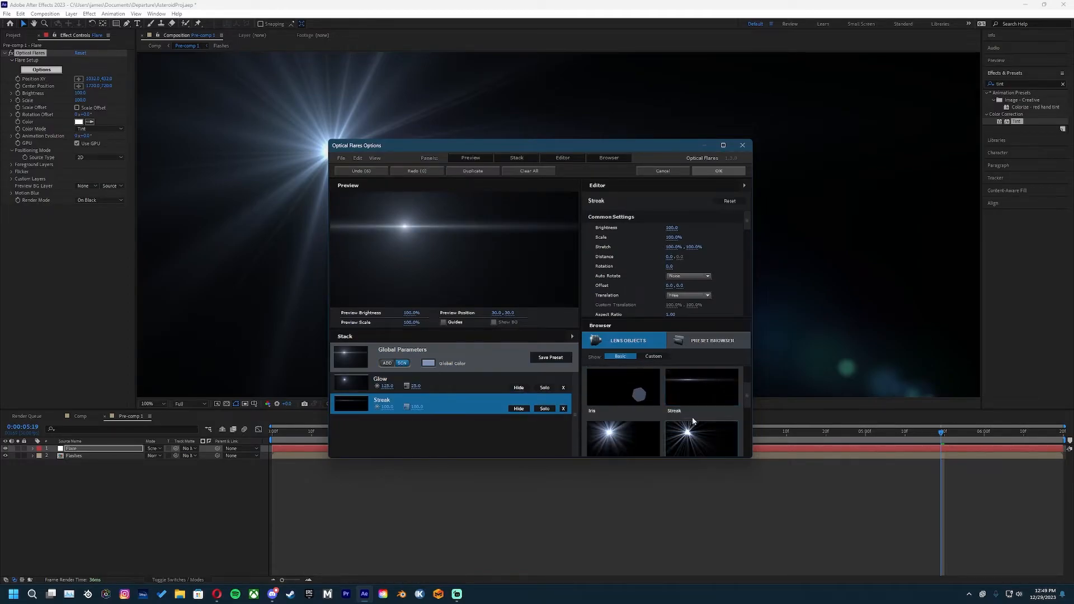
pyautogui.scroll(-2, 652, 386)
pyautogui.scroll(5, 691, 431)
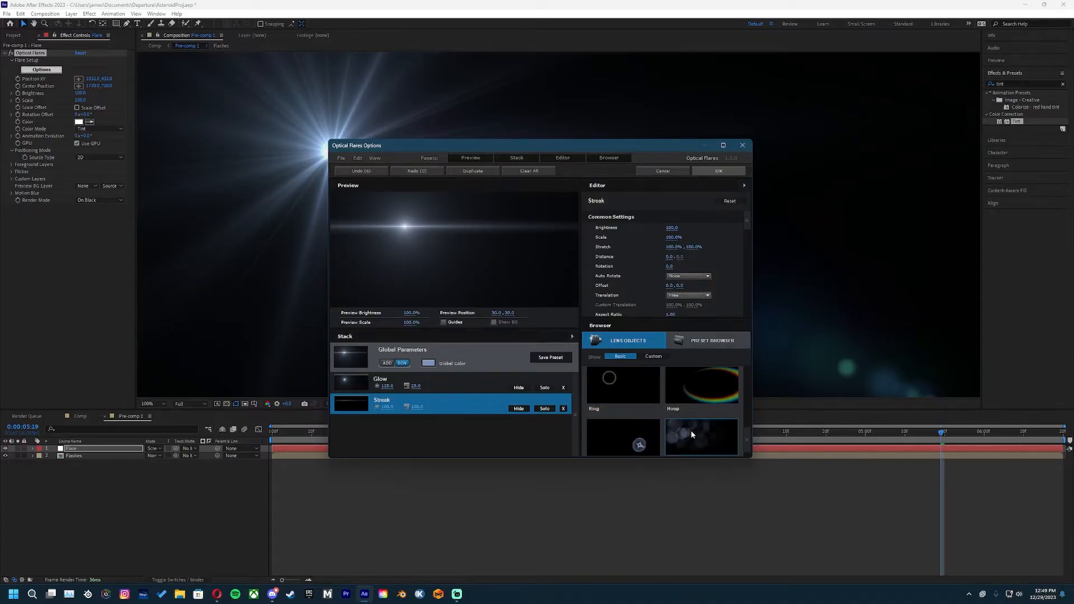
pyautogui.scroll(-5, 712, 428)
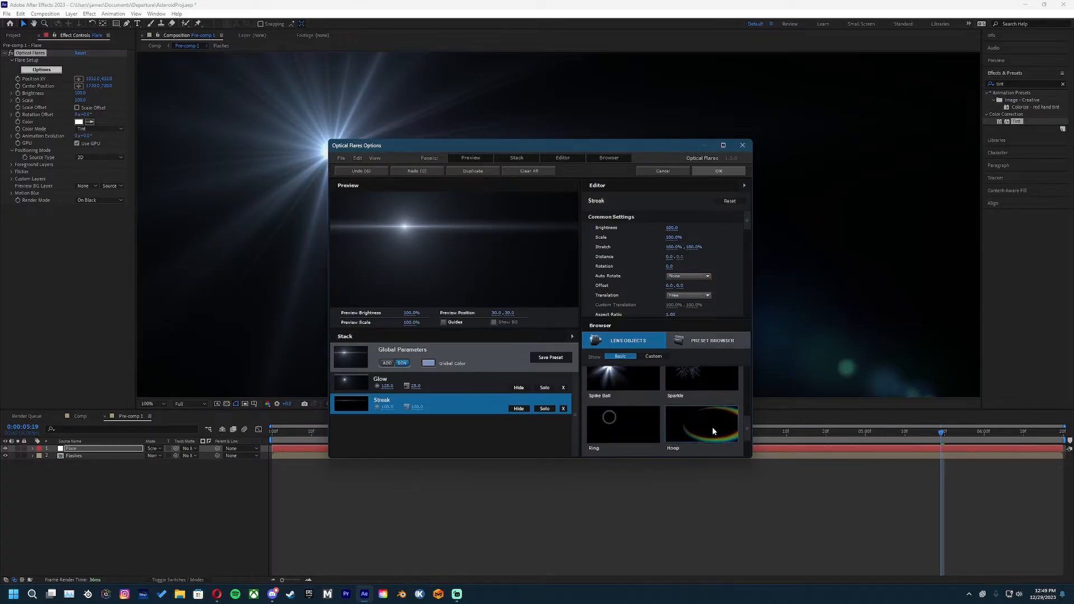
pyautogui.click(702, 436)
pyautogui.scroll(-1, 702, 422)
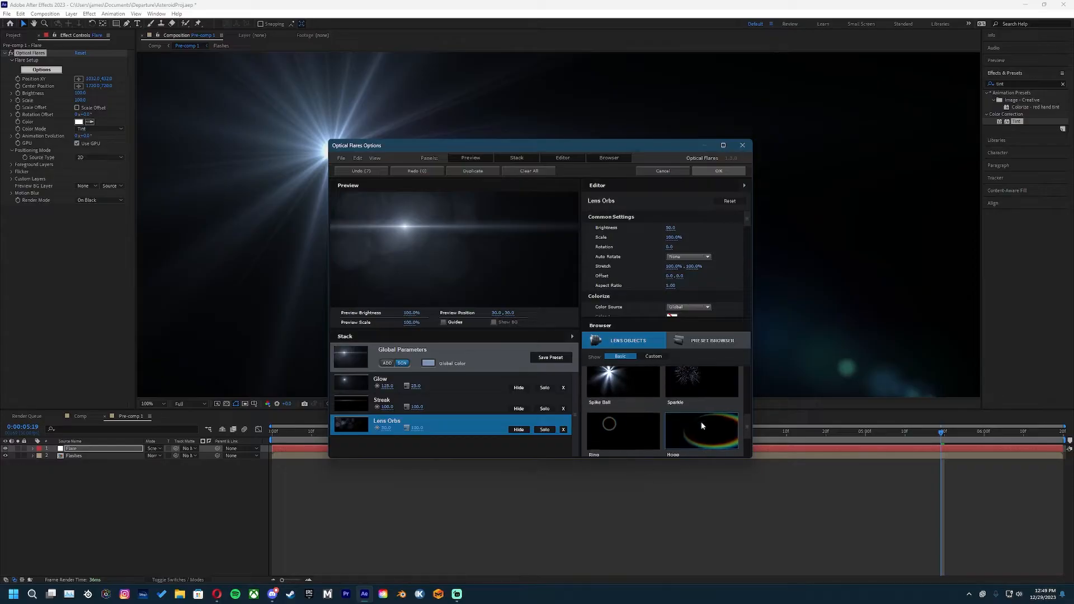
pyautogui.hotkey('ctrl', 'z')
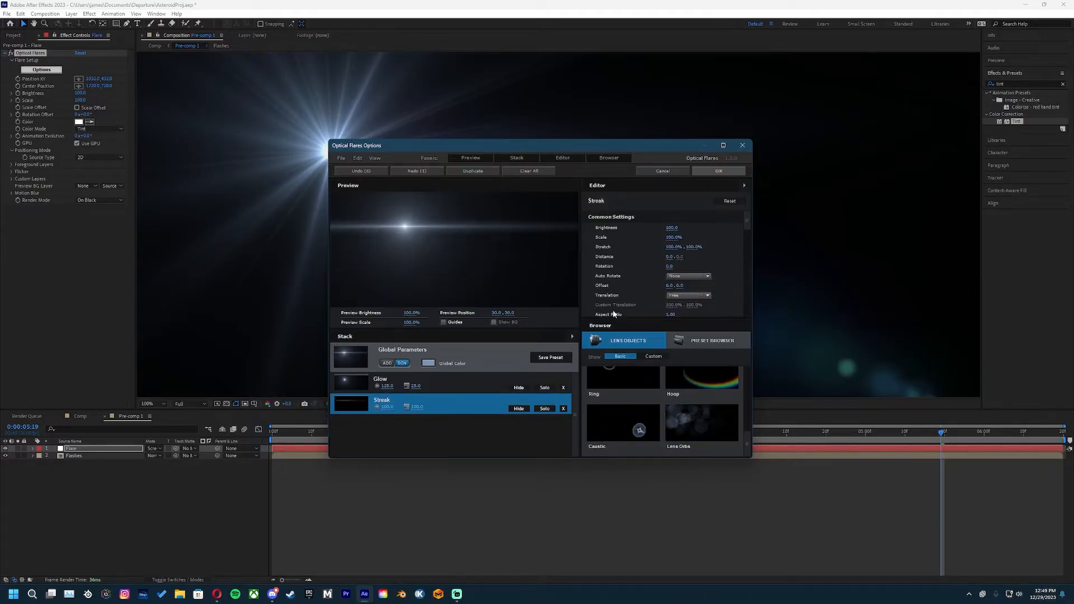
pyautogui.scroll(6, 660, 420)
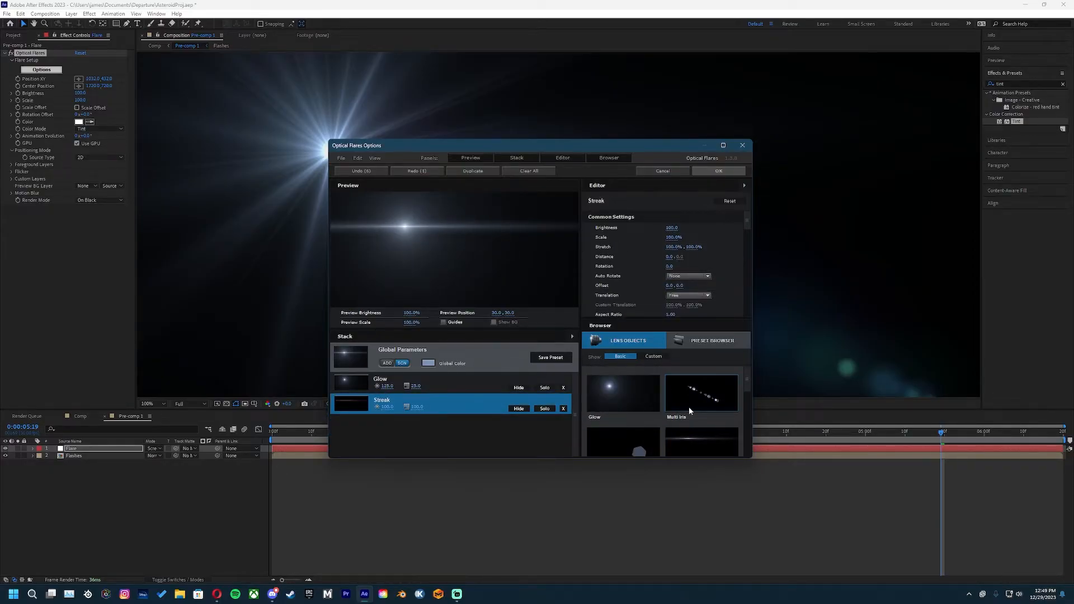
# Step: Try adding Multi Iris and Iris lens objects to the flare stack, removing each one again
pyautogui.click(690, 406)
pyautogui.hotkey('ctrl', 'z')
pyautogui.scroll(-5, 678, 401)
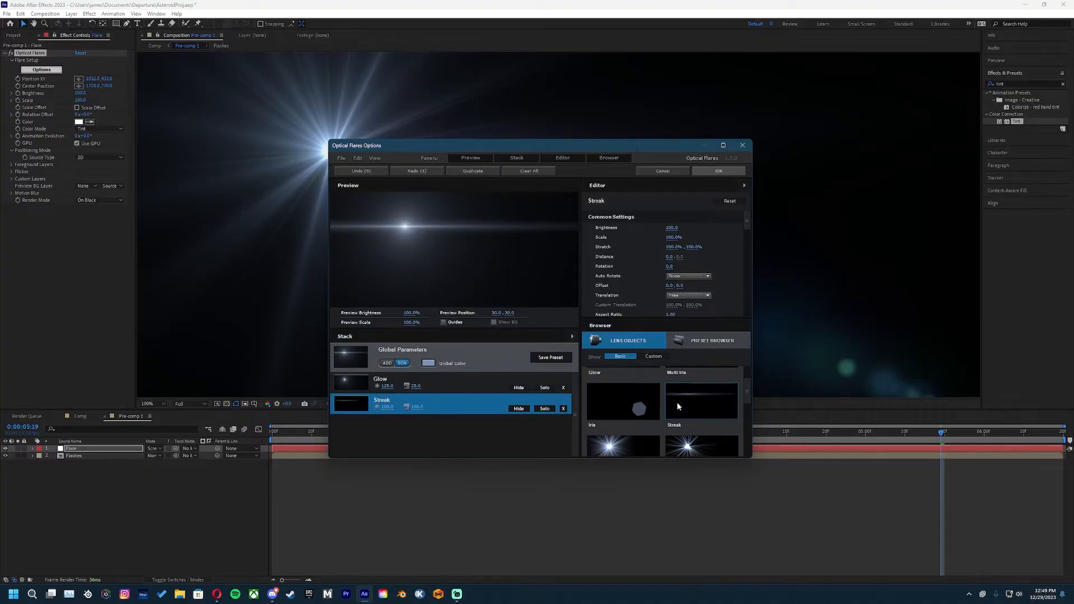
pyautogui.scroll(2, 620, 388)
pyautogui.click(638, 408)
pyautogui.scroll(1, 689, 397)
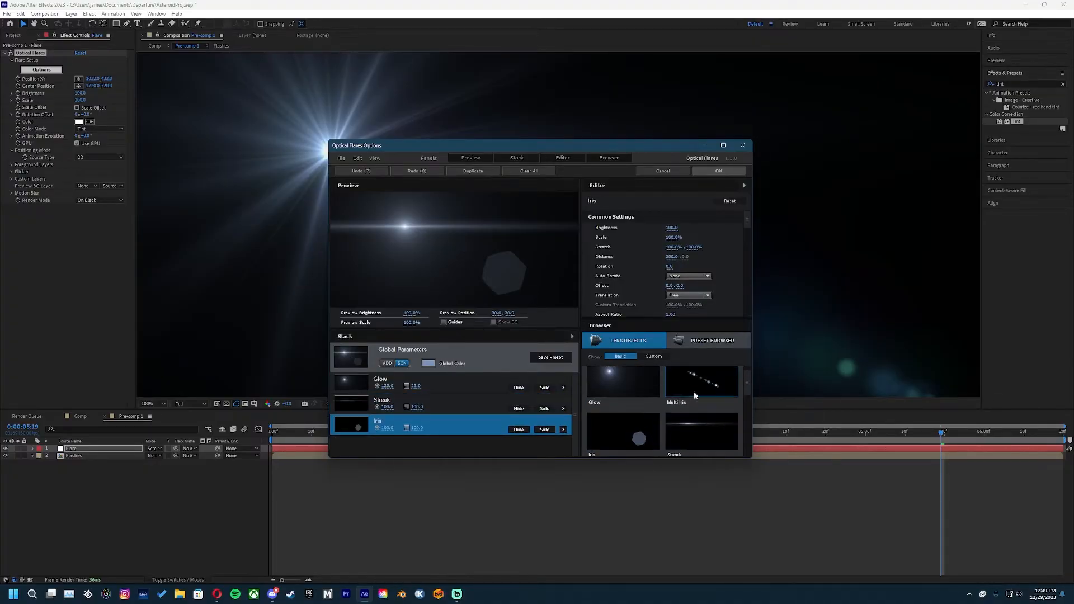
pyautogui.click(695, 392)
pyautogui.press('Delete')
pyautogui.hotkey('ctrl', 'z')
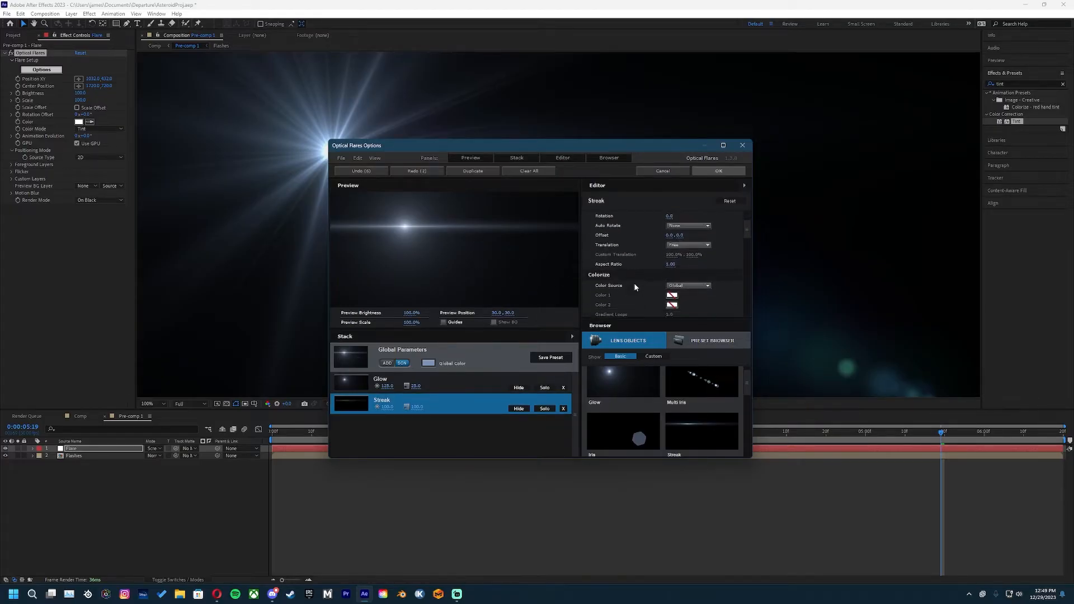
# Step: Set the flare's global color to light green 87FF90 and accept the Optical Flares setup
pyautogui.click(423, 364)
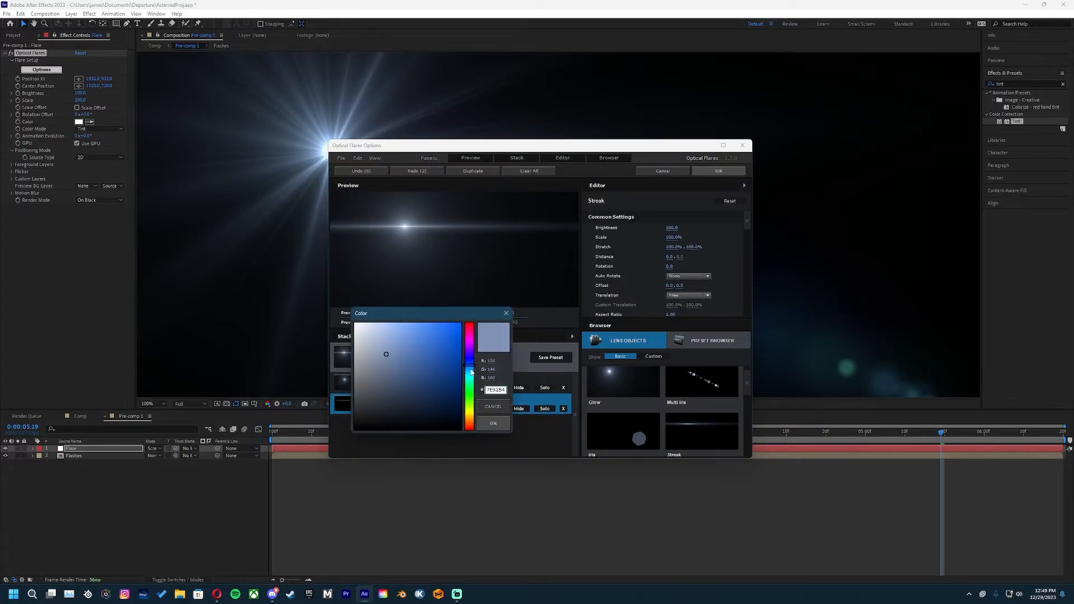
pyautogui.moveTo(471, 375); pyautogui.dragTo(471, 394)
pyautogui.click(446, 353)
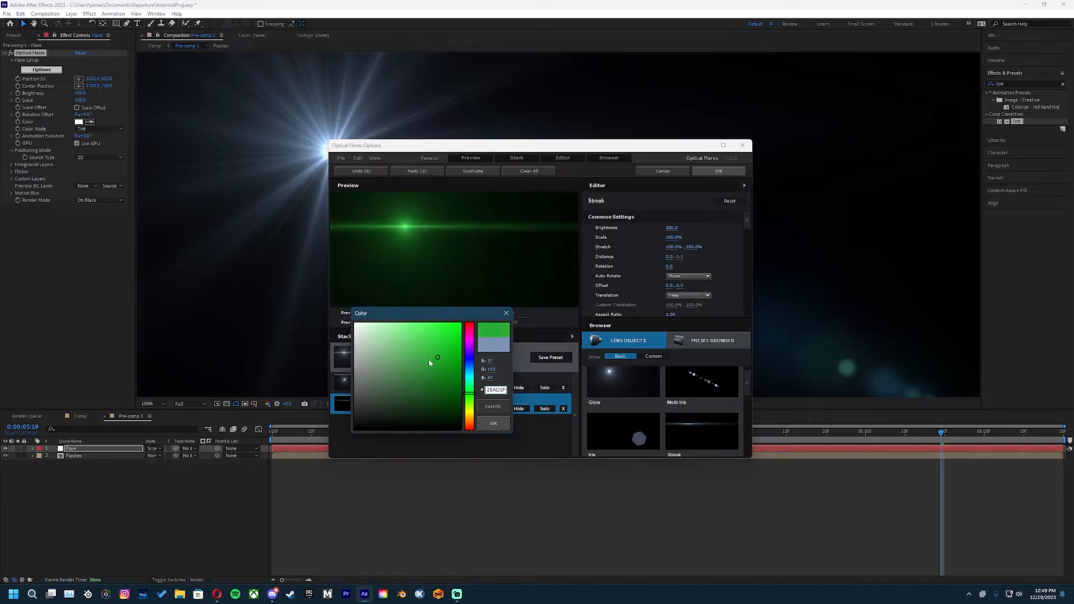
pyautogui.moveTo(428, 358)
pyautogui.mouseDown()
pyautogui.moveTo(388, 323)
pyautogui.moveTo(370, 328)
pyautogui.moveTo(388, 339)
pyautogui.moveTo(382, 360)
pyautogui.moveTo(425, 331)
pyautogui.moveTo(396, 320)
pyautogui.mouseUp()
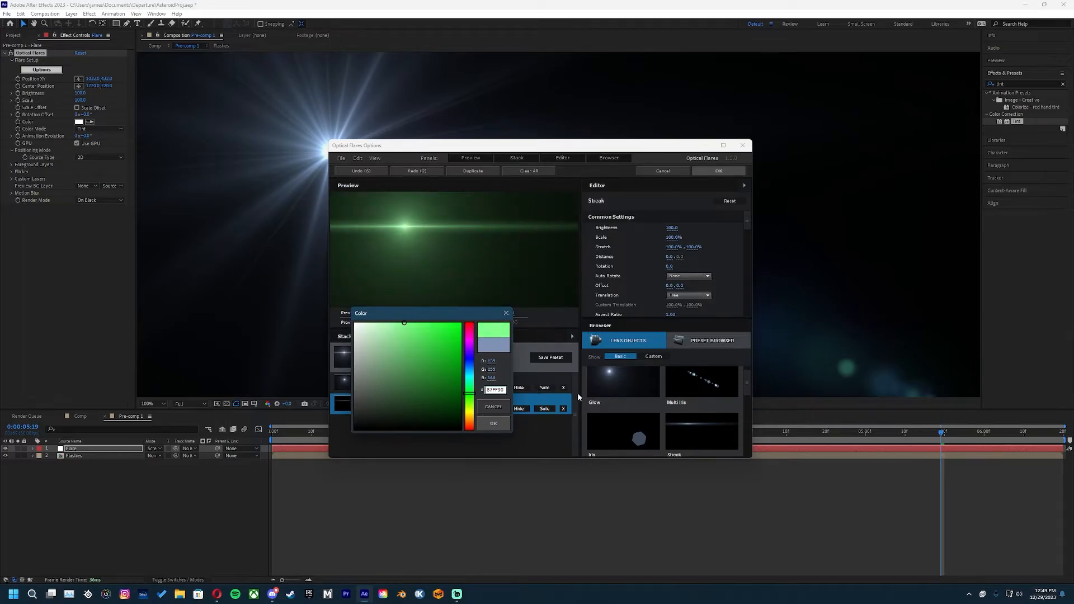
pyautogui.click(496, 424)
pyautogui.click(719, 171)
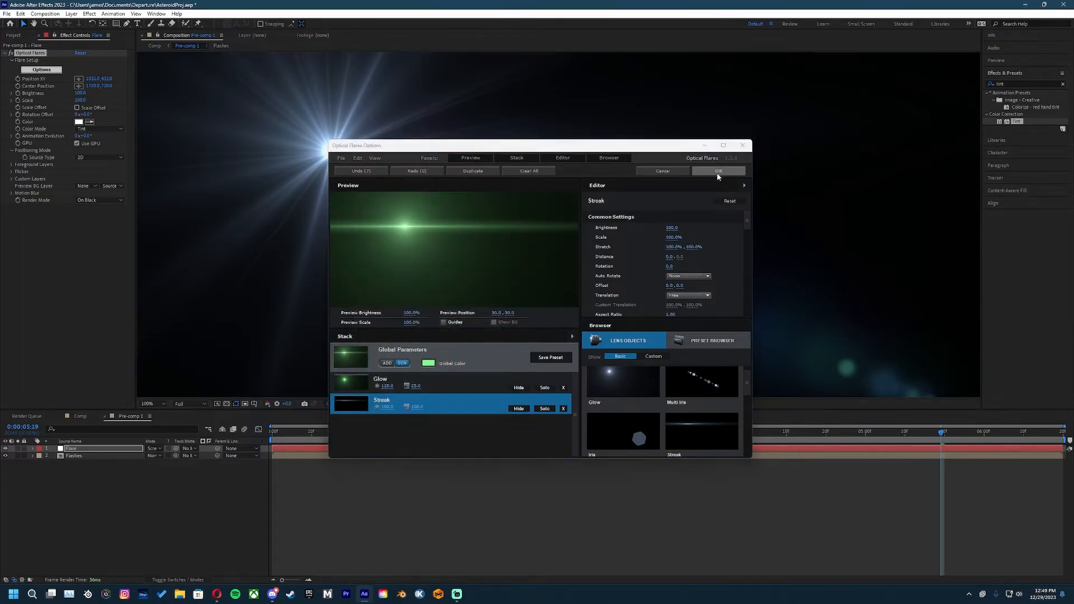
# Step: Center the flare on the upper-left muzzle flash and lower its brightness
pyautogui.moveTo(470, 209); pyautogui.dragTo(479, 206)
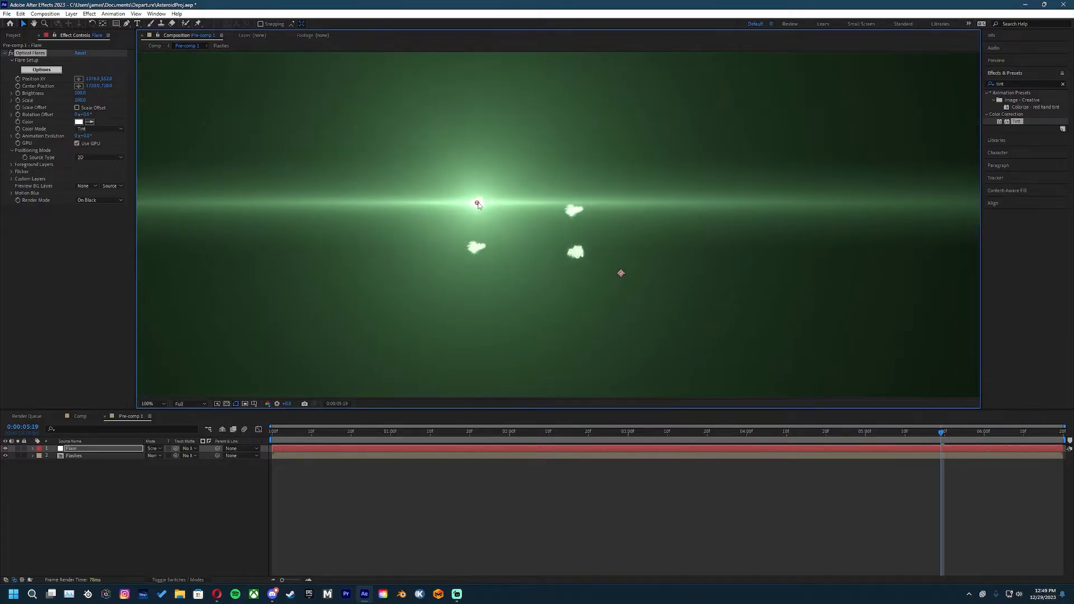
pyautogui.moveTo(79, 93); pyautogui.dragTo(70, 93)
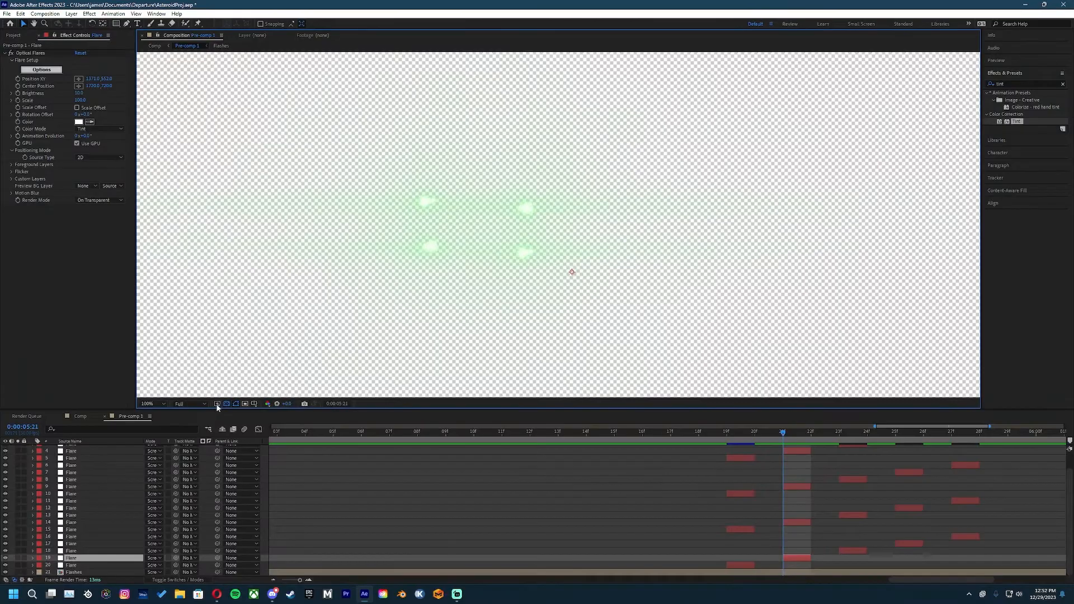
# Step: Hide the transparency grid and trim the Flare layer so it starts at 0:00:05:19
pyautogui.click(226, 403)
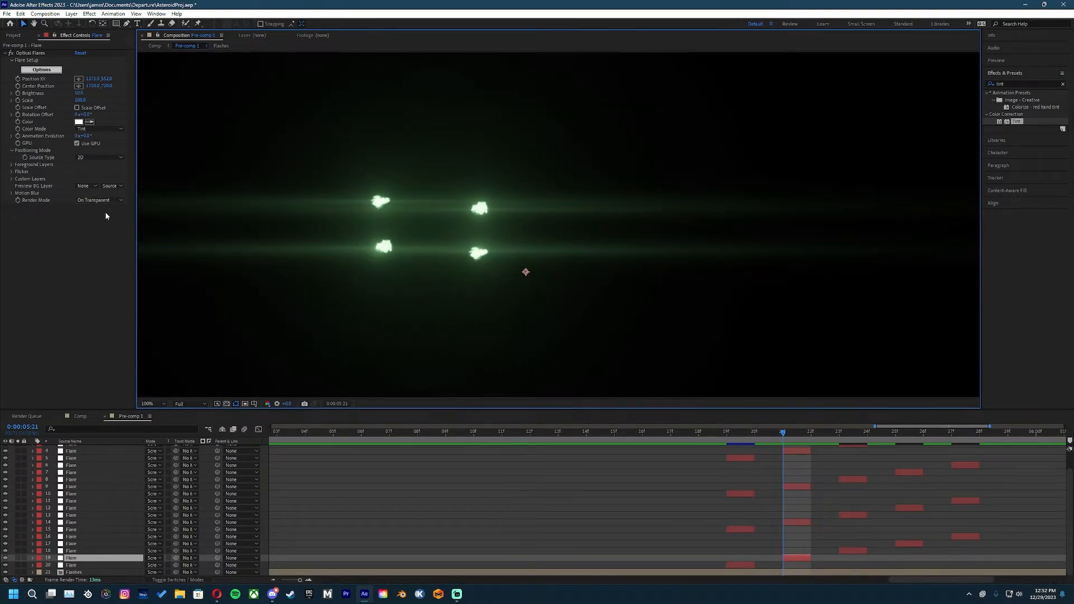
pyautogui.click(33, 195)
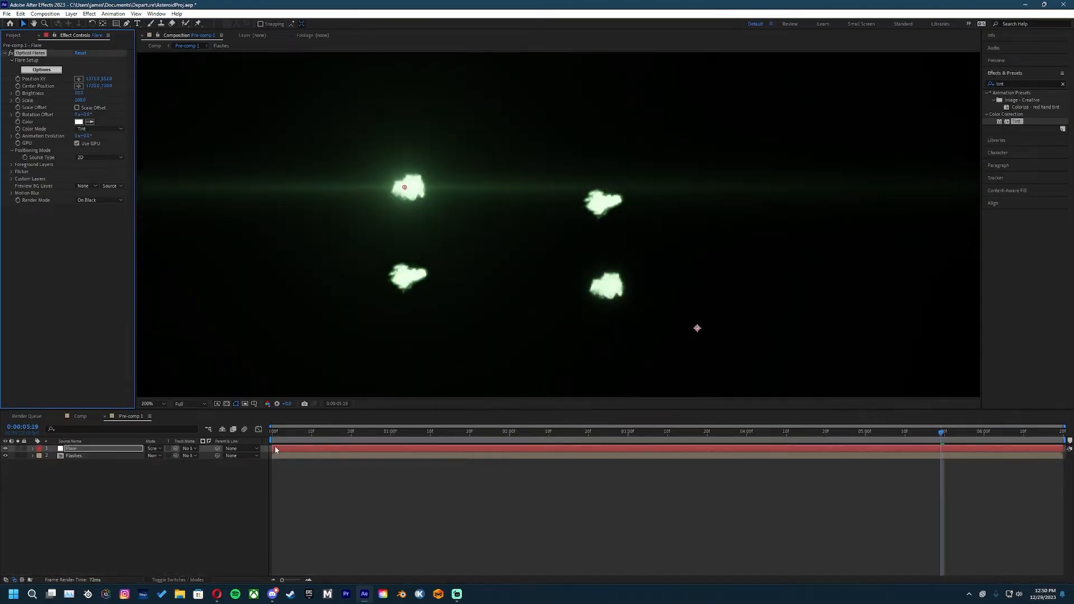
pyautogui.moveTo(274, 448); pyautogui.dragTo(883, 485)
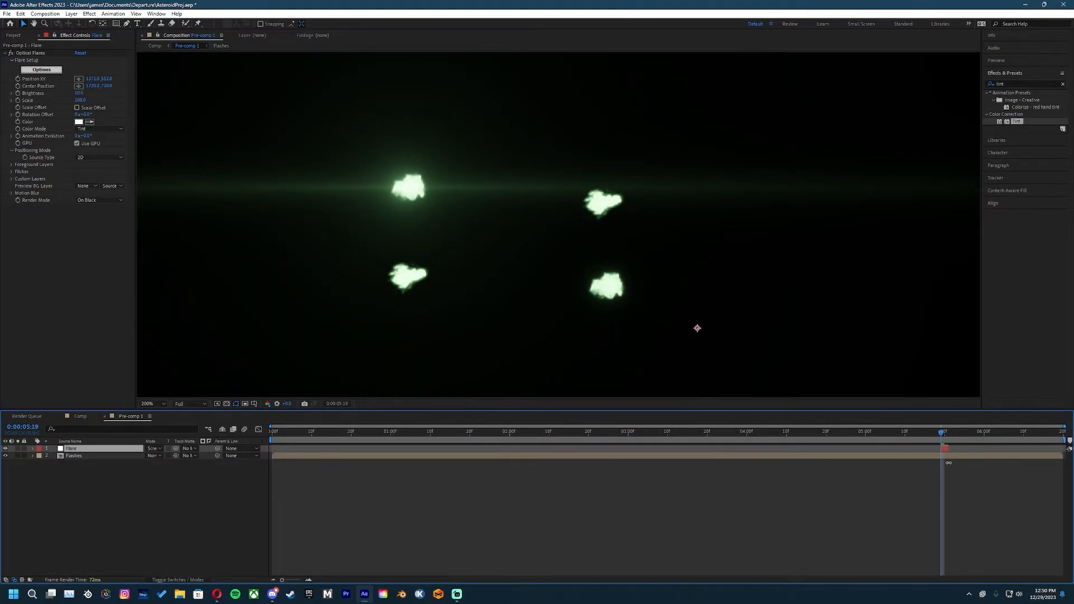
pyautogui.scroll(5, 961, 463)
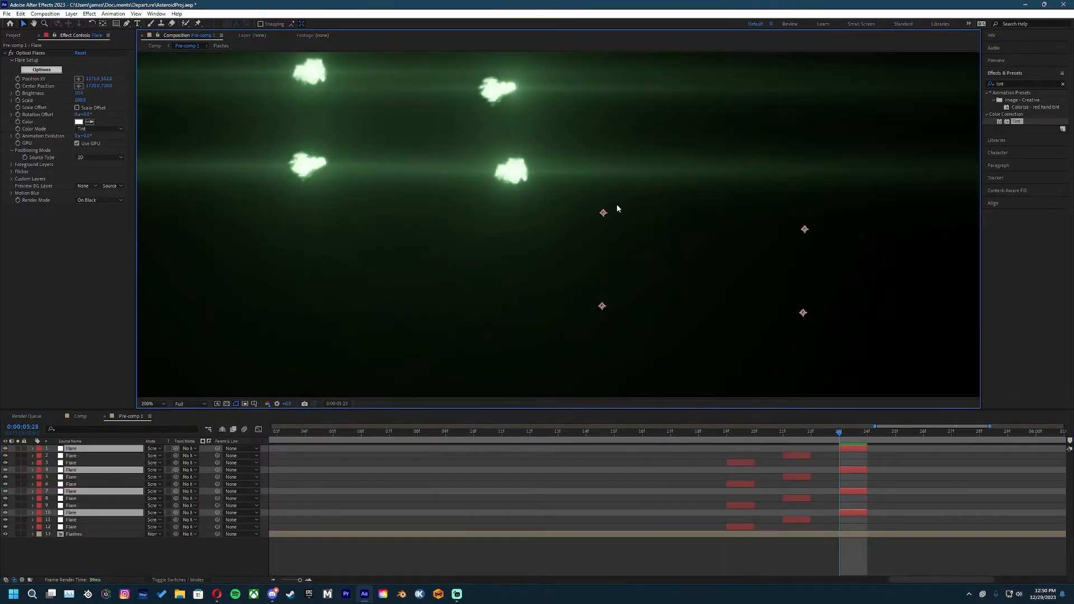
# Step: Switch to the main composition and set the blending mode of all three Pre-comp 1 layers to Screen
pyautogui.scroll(1, 604, 244)
pyautogui.scroll(-2, 580, 247)
pyautogui.moveTo(572, 226); pyautogui.dragTo(535, 229)
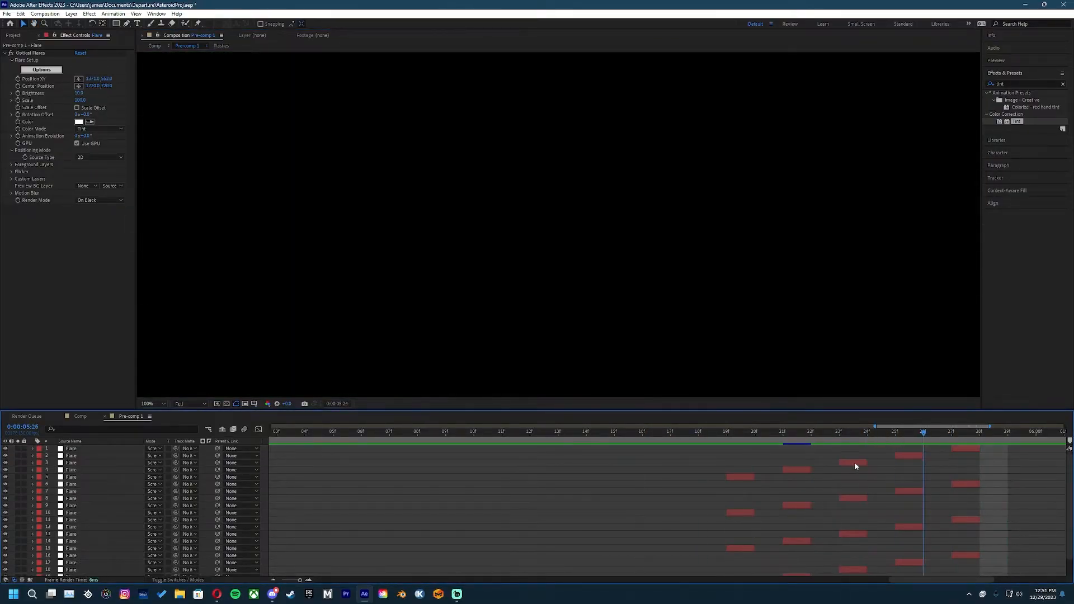
pyautogui.click(86, 418)
pyautogui.click(159, 472)
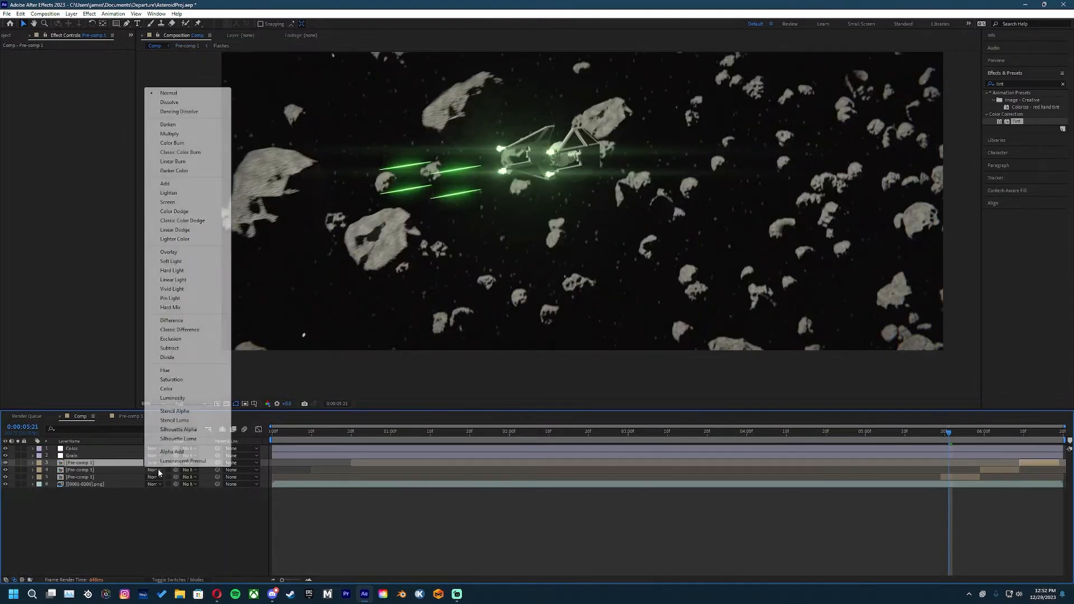
pyautogui.click(174, 211)
pyautogui.click(153, 470)
pyautogui.click(168, 202)
pyautogui.click(153, 477)
pyautogui.click(168, 209)
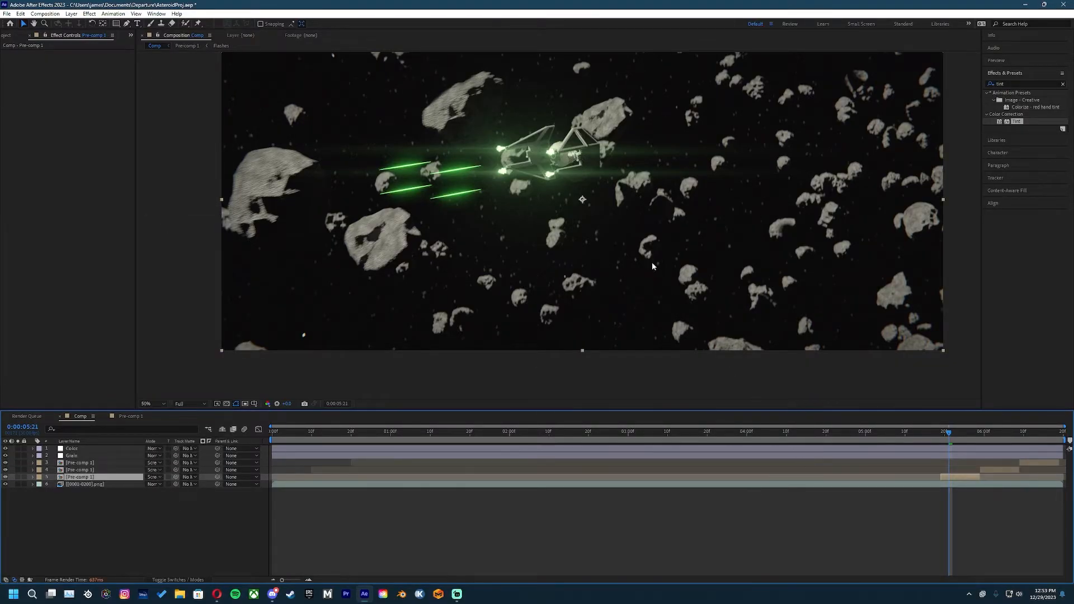
# Step: Play back the shot from 0:00:04:20 and examine the muzzle flares beside the laser bolts around 0:00:06:05
pyautogui.scroll(2, 573, 198)
pyautogui.moveTo(594, 223); pyautogui.dragTo(509, 211)
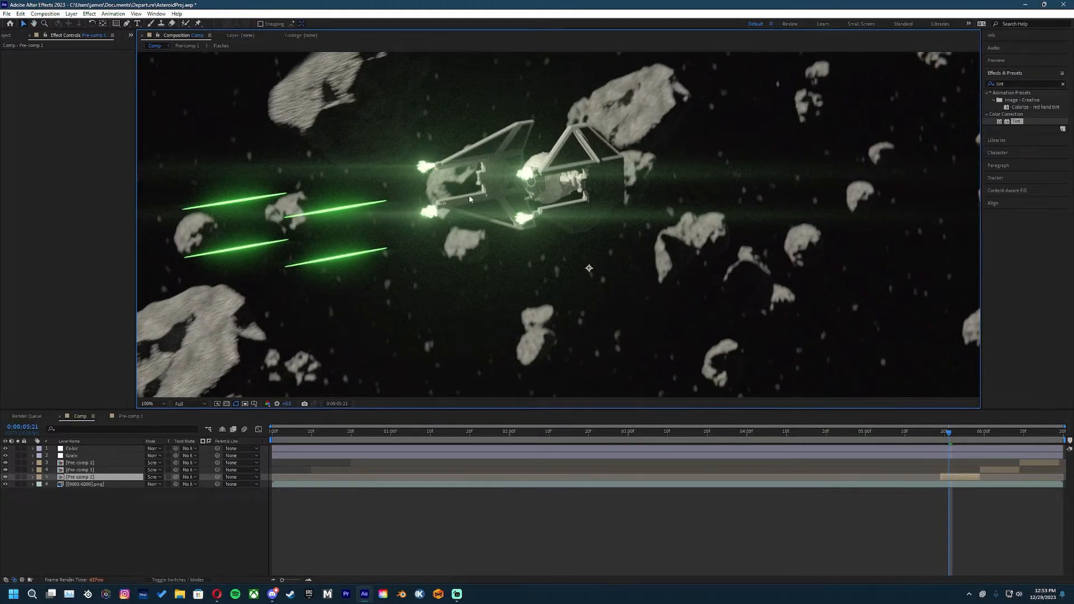
pyautogui.moveTo(958, 485); pyautogui.dragTo(828, 452)
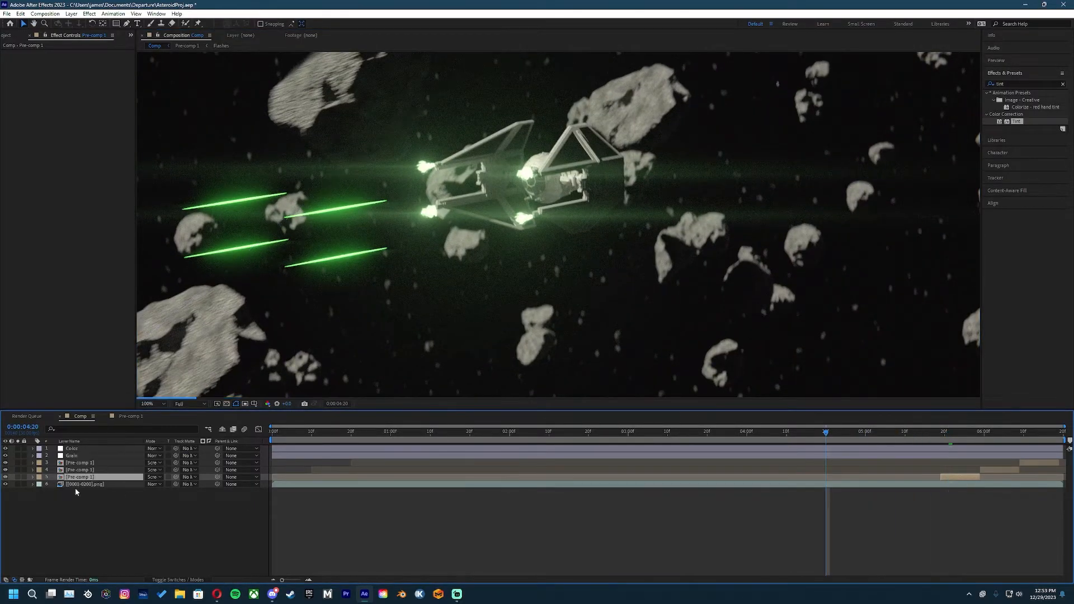
pyautogui.press('space')
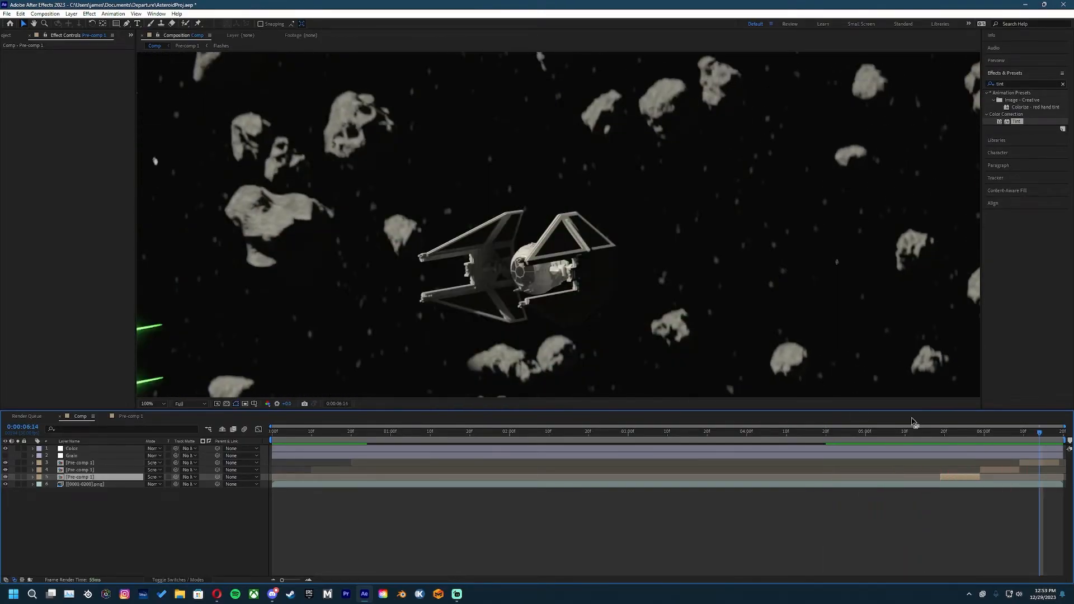
pyautogui.moveTo(1010, 433); pyautogui.dragTo(1005, 433)
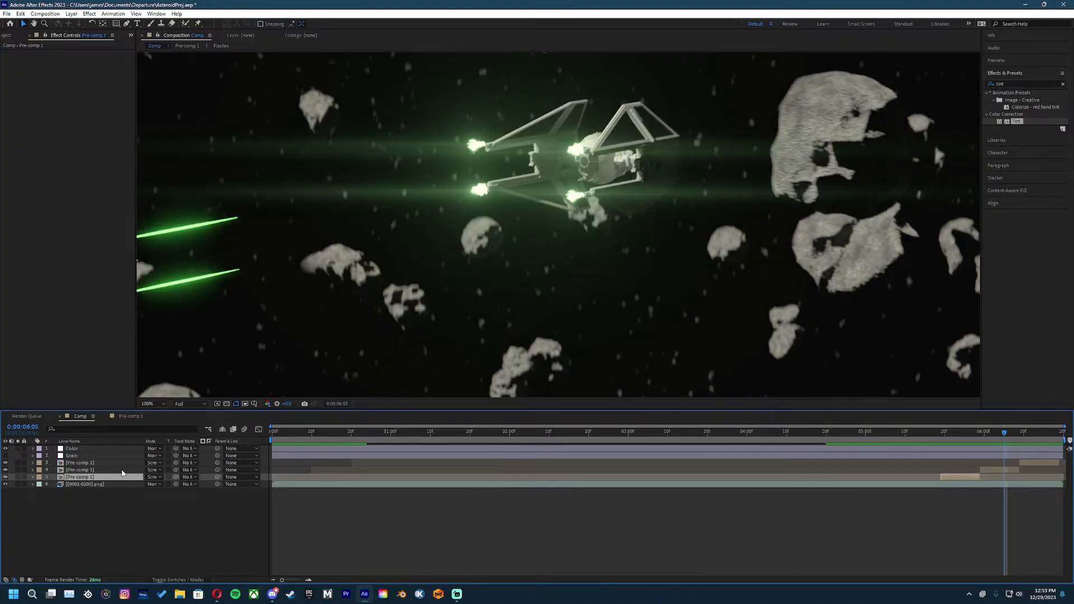
pyautogui.moveTo(322, 372); pyautogui.dragTo(324, 382)
pyautogui.moveTo(235, 262); pyautogui.dragTo(256, 279)
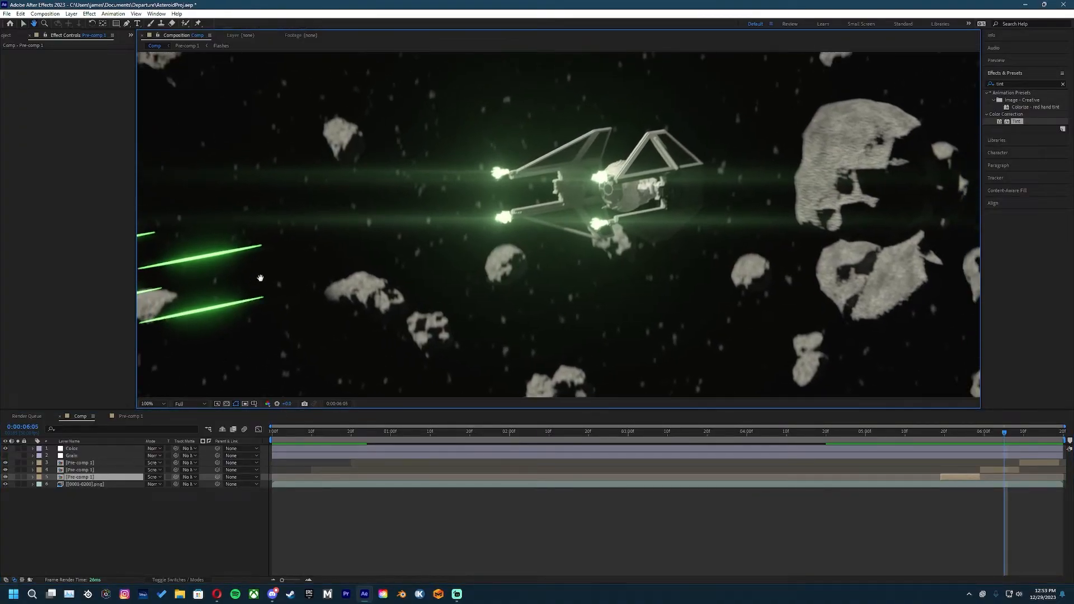
# Step: Apply the Tint effect to the uppermost Pre-comp 1 layer and map black to a saturated green
pyautogui.moveTo(1031, 122); pyautogui.dragTo(98, 464)
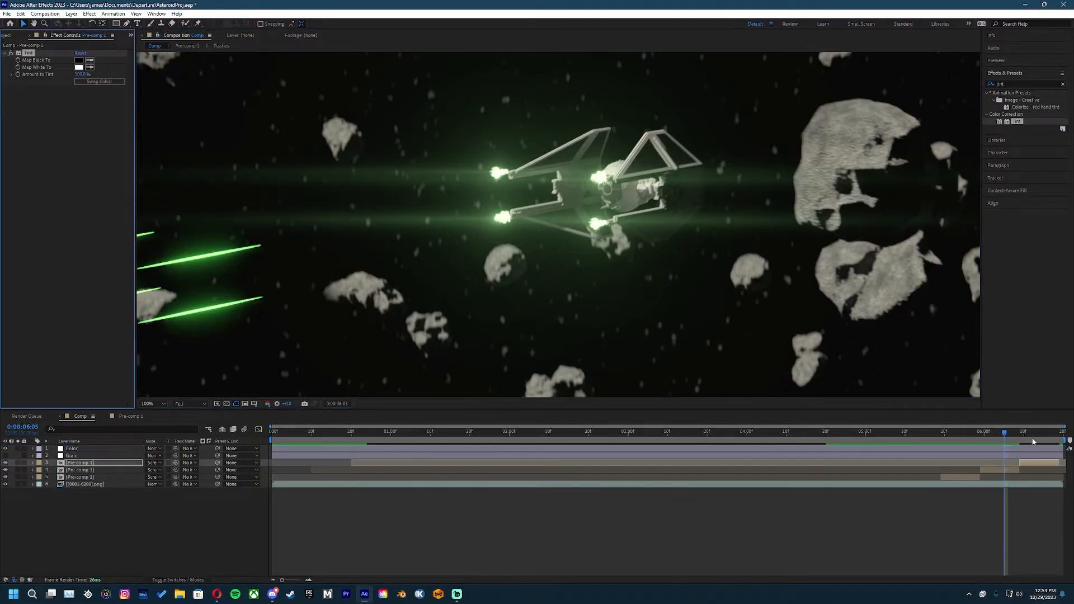
pyautogui.click(1028, 441)
pyautogui.click(79, 59)
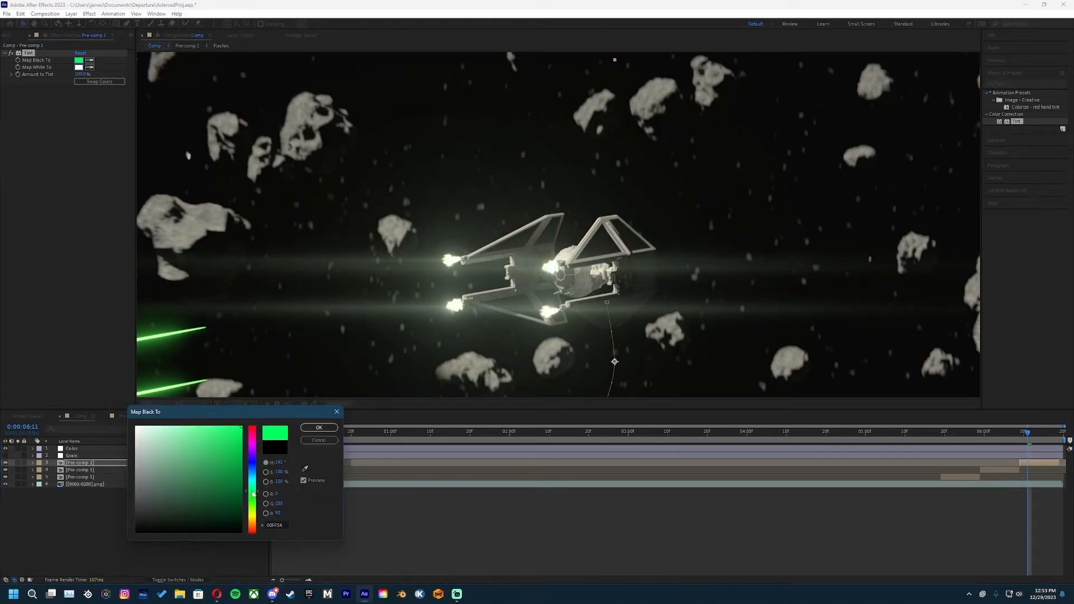
pyautogui.click(319, 428)
# Step: Try mapping the Tint effect's white to a pale green and compare the flares with the laser bolts
pyautogui.click(78, 67)
pyautogui.click(180, 426)
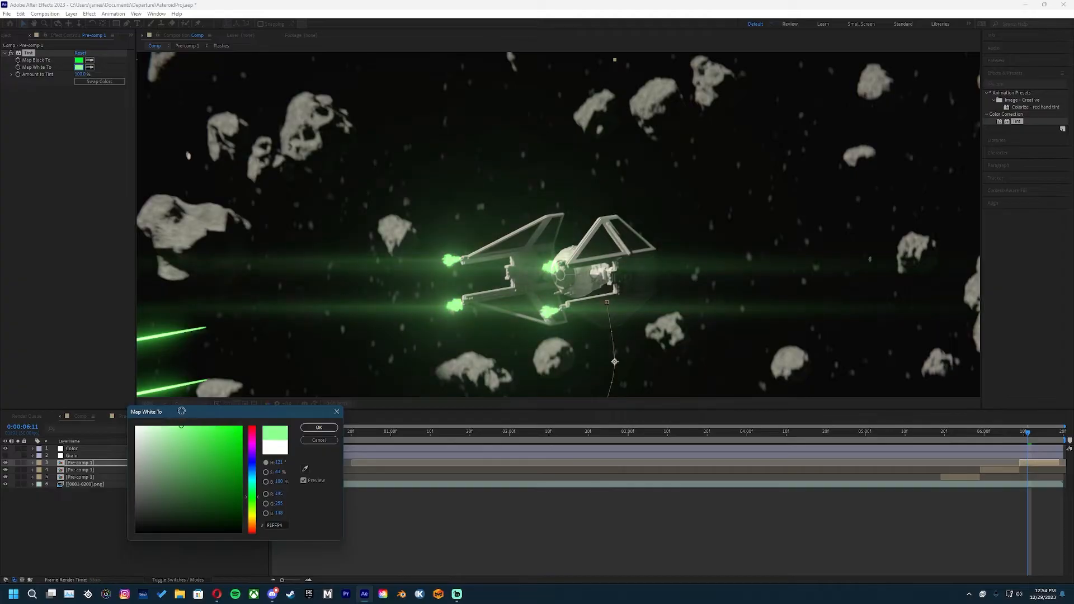
pyautogui.click(319, 428)
pyautogui.moveTo(514, 256); pyautogui.dragTo(443, 246)
pyautogui.scroll(-1, 493, 231)
pyautogui.click(230, 230)
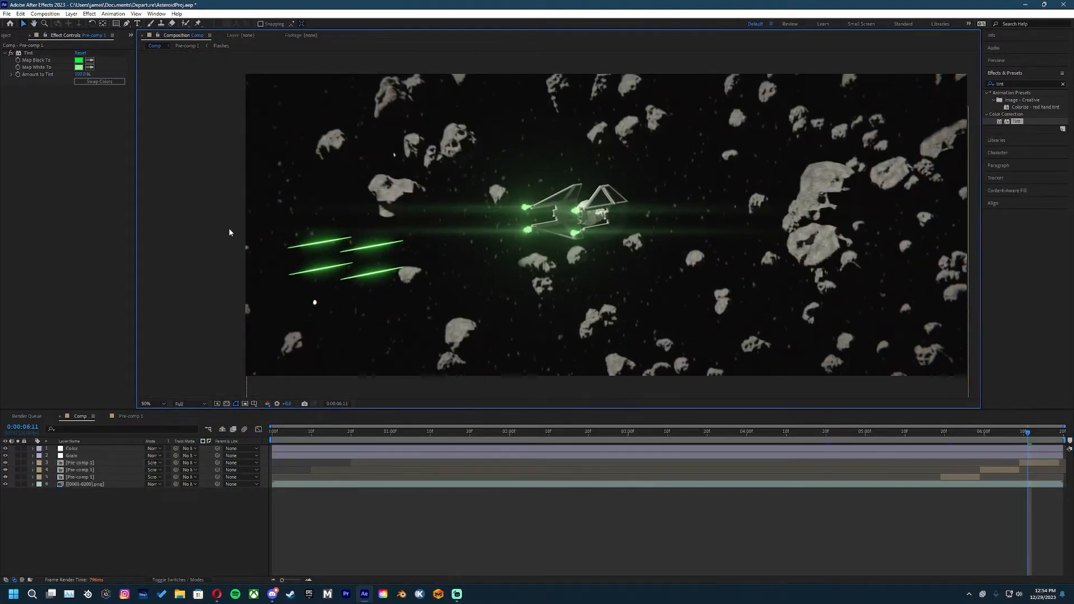
# Step: Map the Tint effect's white to the more saturated green 50FF54 and inspect the flares on the ship
pyautogui.click(79, 68)
pyautogui.click(209, 426)
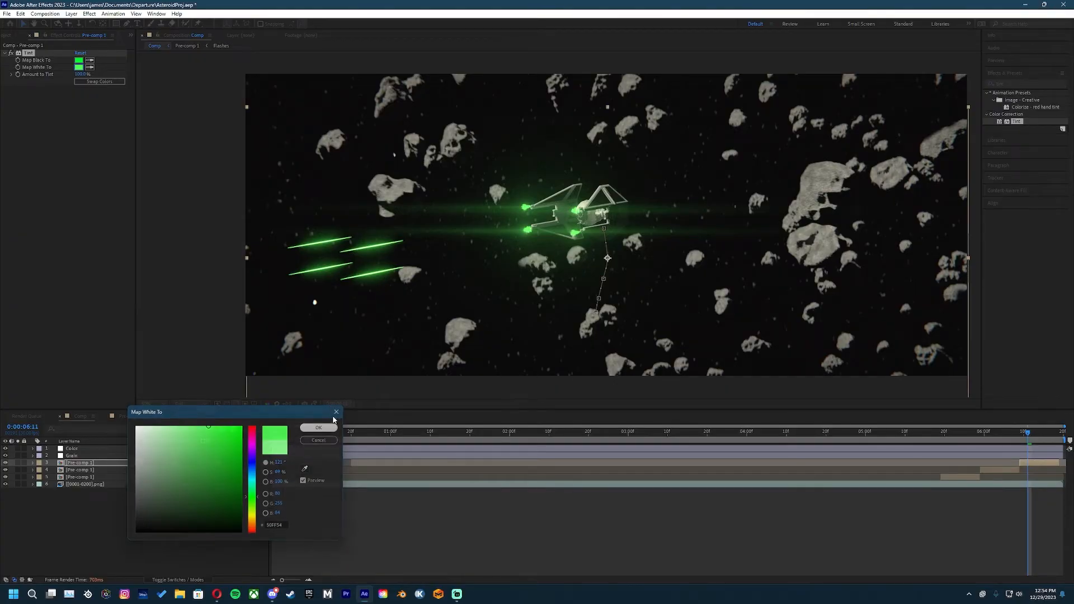
pyautogui.click(319, 428)
pyautogui.scroll(2, 512, 202)
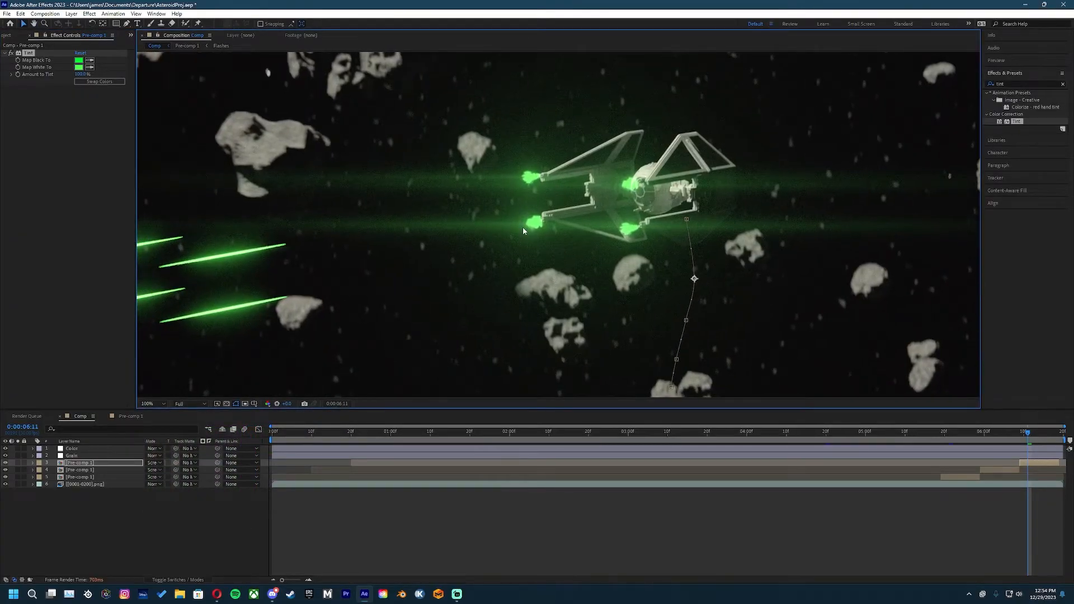
pyautogui.moveTo(523, 228); pyautogui.dragTo(598, 230)
pyautogui.scroll(-1, 603, 229)
# Step: Check the muzzle flashes inside Pre-comp 1 and return to the main composition
pyautogui.press('Tab')
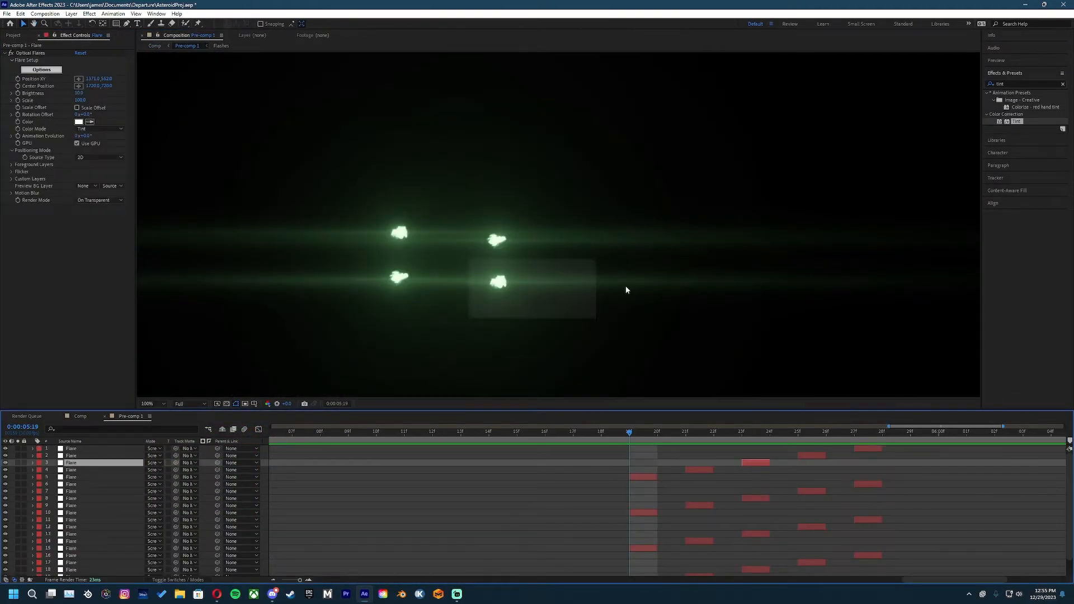
pyautogui.press('Tab')
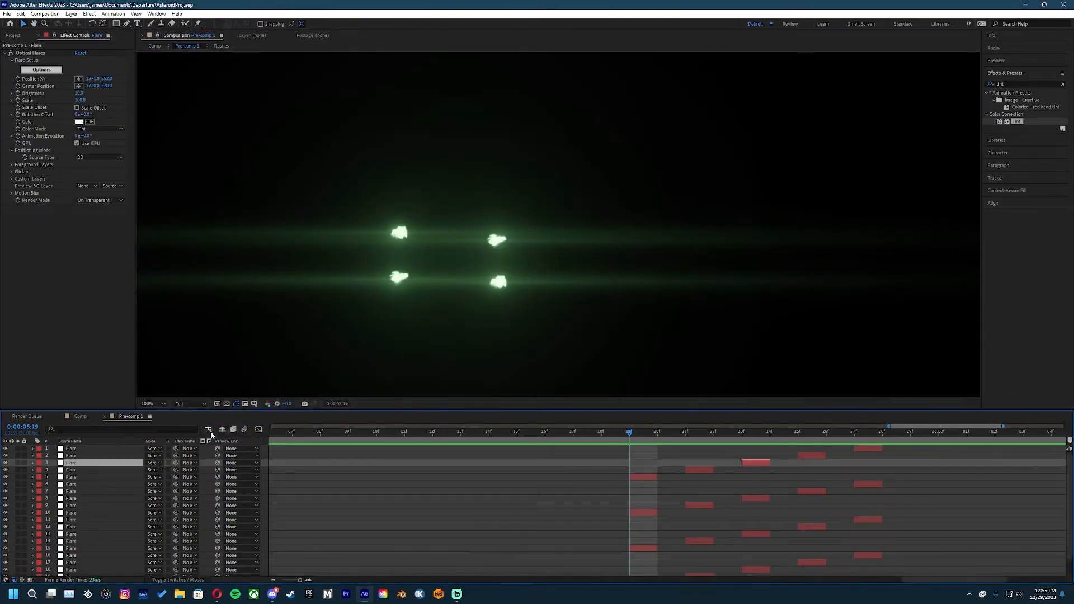
pyautogui.click(80, 417)
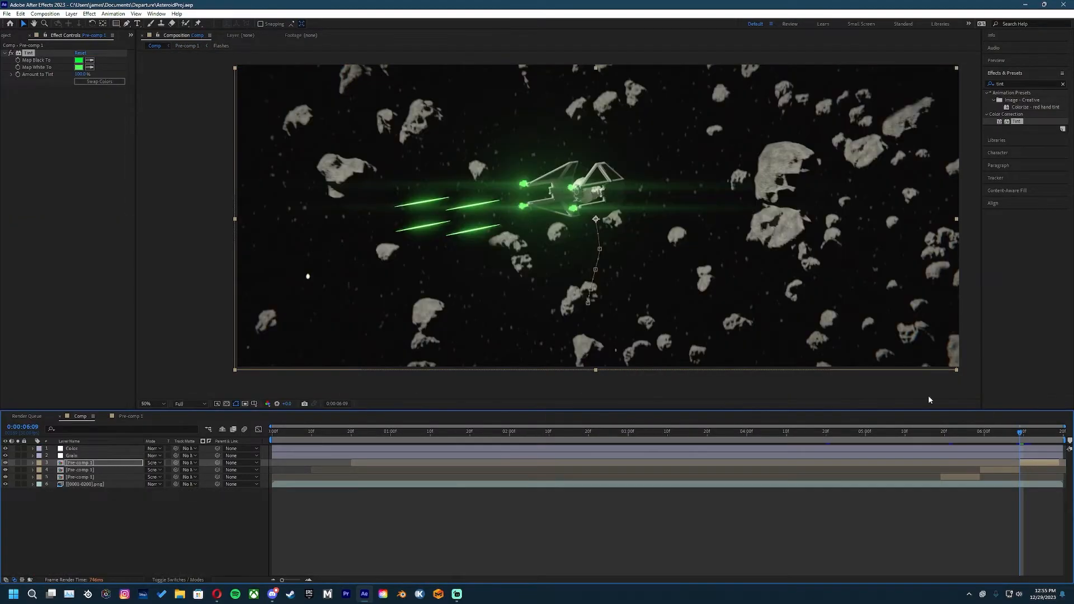
pyautogui.scroll(2, 523, 194)
pyautogui.scroll(-2, 523, 195)
# Step: Hide the Grain layer and play back the laser burst from 0:00:05:19
pyautogui.click(926, 434)
pyautogui.moveTo(926, 434); pyautogui.dragTo(941, 433)
pyautogui.click(7, 456)
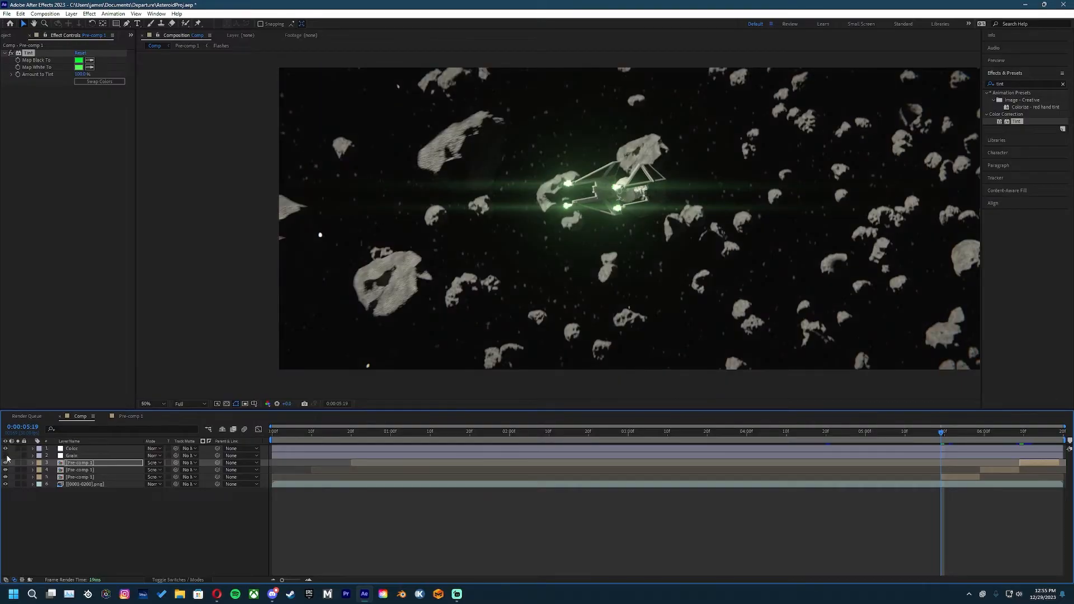
pyautogui.press('space')
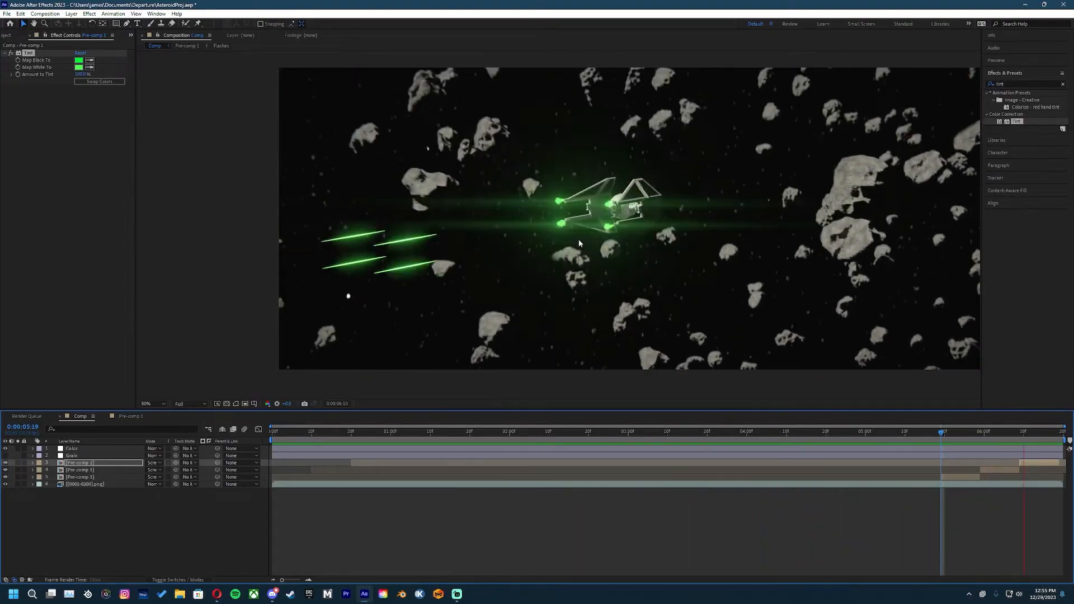
pyautogui.press('space')
# Step: Copy the Tint effect from the uppermost Pre-comp 1 layer onto the middle Pre-comp 1 layer
pyautogui.moveTo(1053, 434); pyautogui.dragTo(1021, 434)
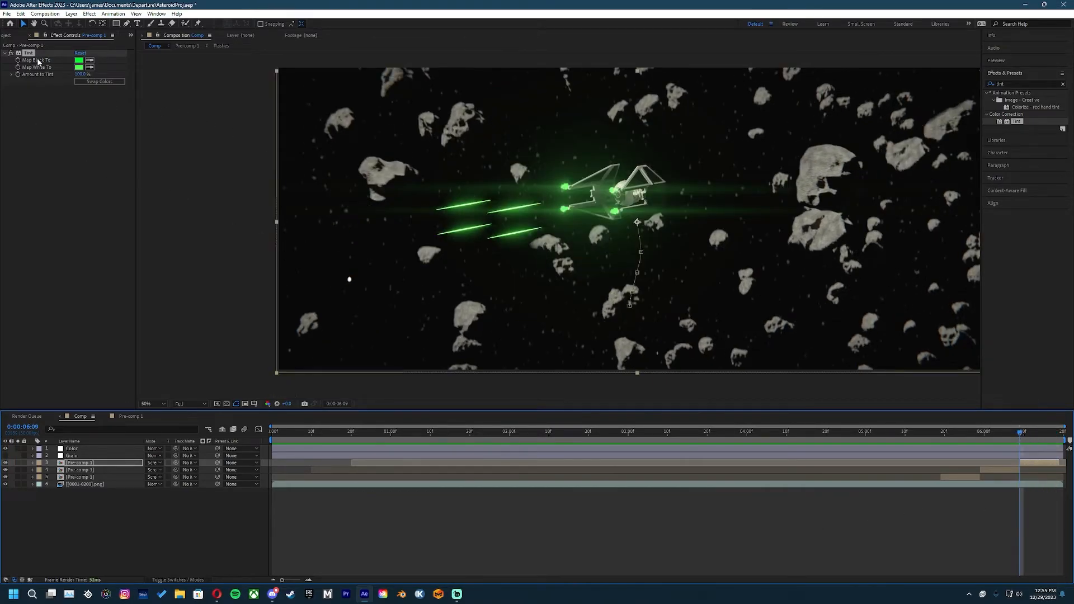
pyautogui.click(1008, 434)
pyautogui.click(996, 471)
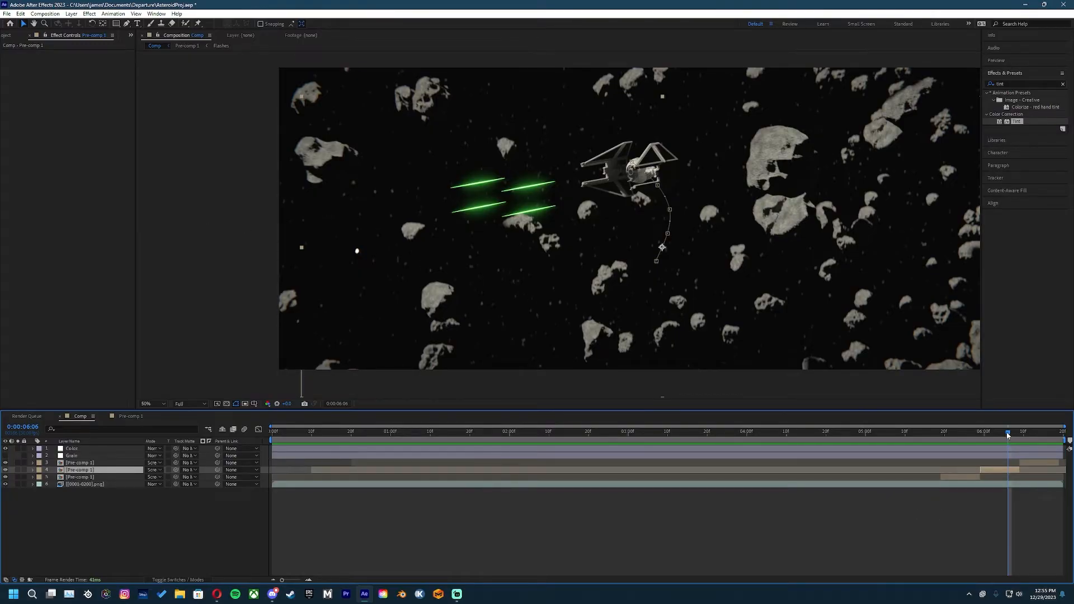
pyautogui.moveTo(1008, 435); pyautogui.dragTo(1005, 435)
pyautogui.hotkey('ctrl', 'v')
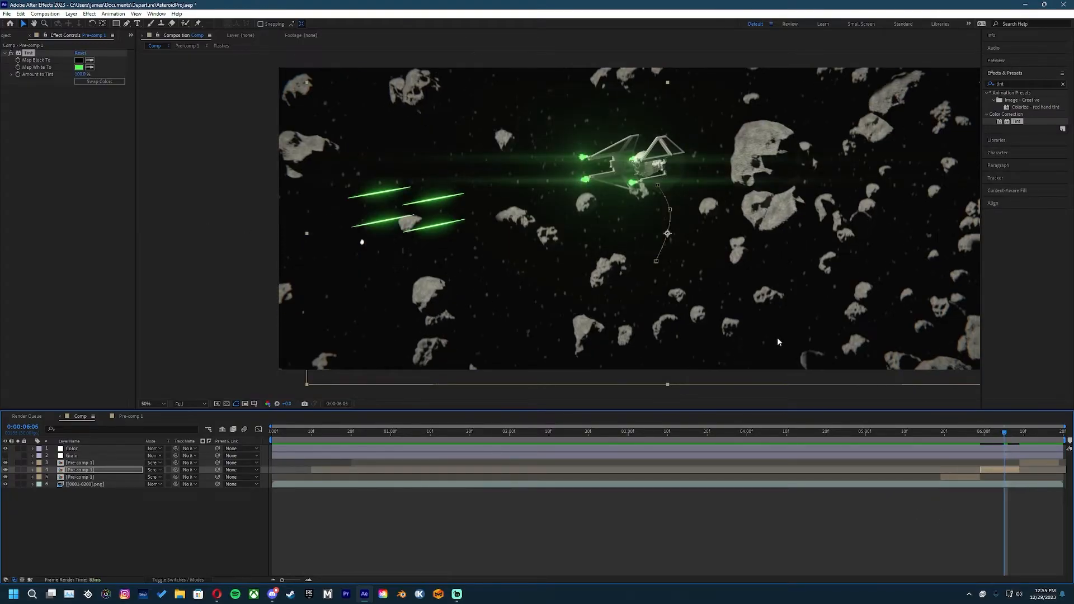
# Step: Paste the same Tint effect onto the lowest Pre-comp 1 layer and play back the shot from 0:00:05:14
pyautogui.click(961, 434)
pyautogui.click(960, 477)
pyautogui.hotkey('ctrl', 'v')
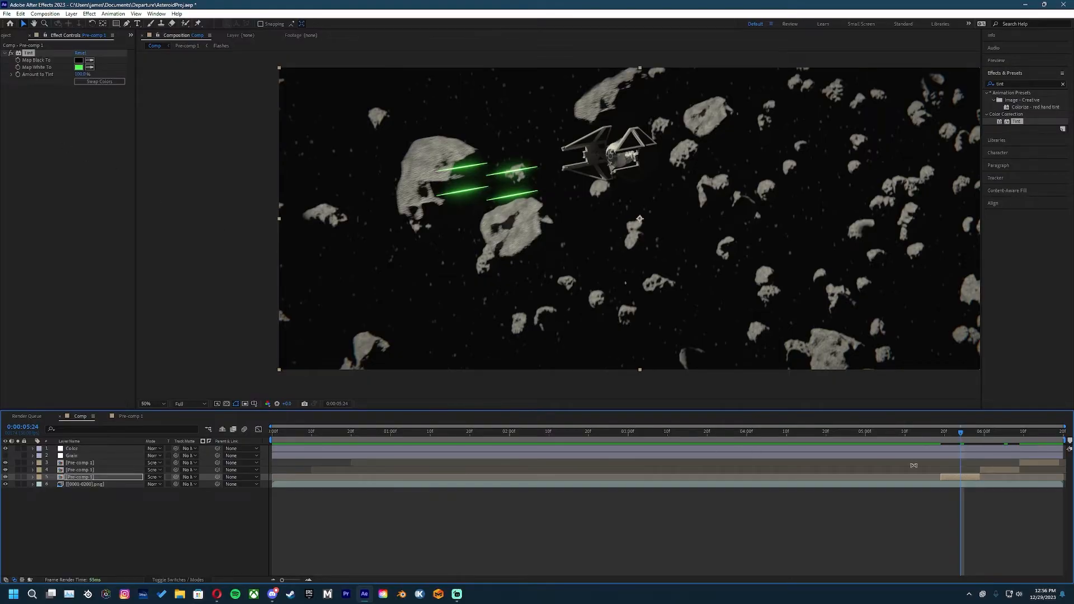
pyautogui.moveTo(947, 434); pyautogui.dragTo(922, 432)
pyautogui.press('space')
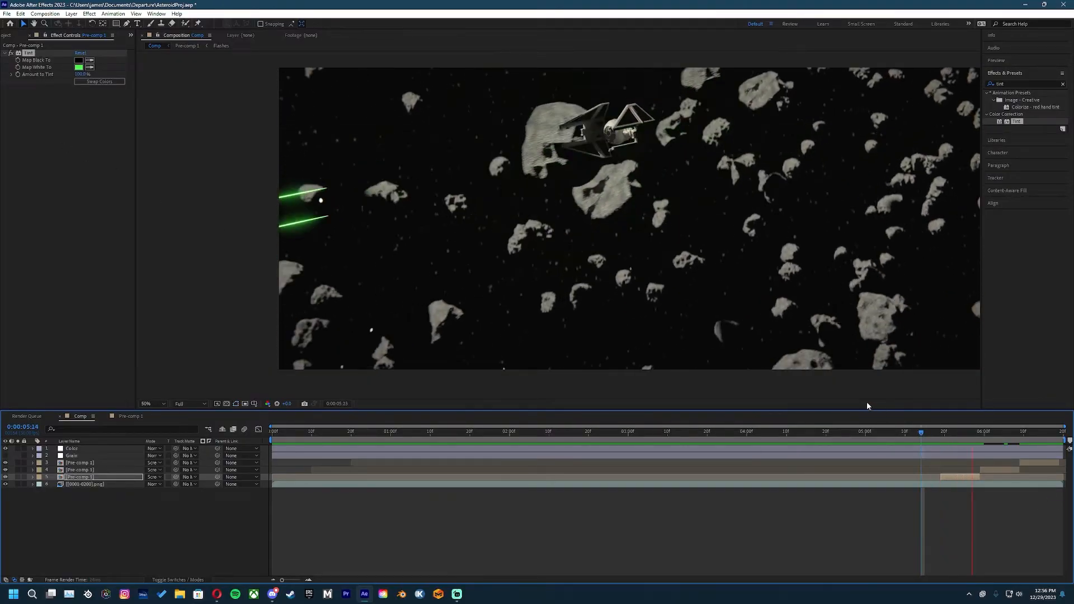
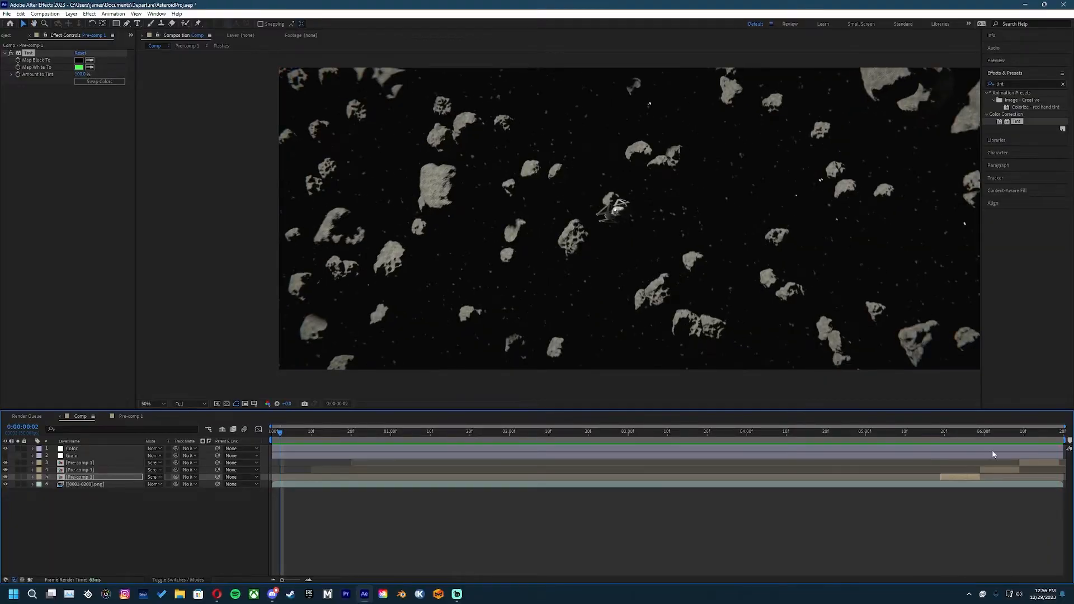
# Step: Turn the Grain layer back on and examine the ship's green muzzle flashes up close during the laser burst
pyautogui.click(967, 435)
pyautogui.moveTo(967, 434); pyautogui.dragTo(964, 434)
pyautogui.click(5, 456)
pyautogui.moveTo(431, 232); pyautogui.dragTo(319, 254)
pyautogui.moveTo(536, 204); pyautogui.dragTo(552, 249)
pyautogui.scroll(1, 644, 224)
pyautogui.scroll(-2, 493, 178)
pyautogui.scroll(2, 491, 174)
pyautogui.scroll(1, 552, 249)
# Step: Go to 0:00:00:20, fit the whole composition in the viewer and save the project
pyautogui.click(352, 432)
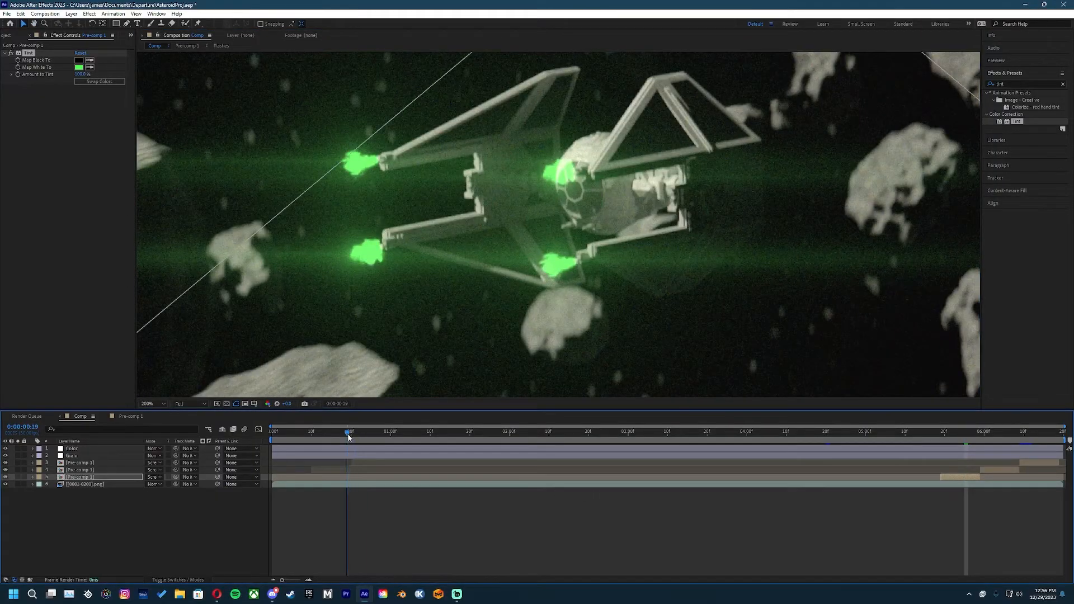
pyautogui.moveTo(342, 229); pyautogui.dragTo(610, 244)
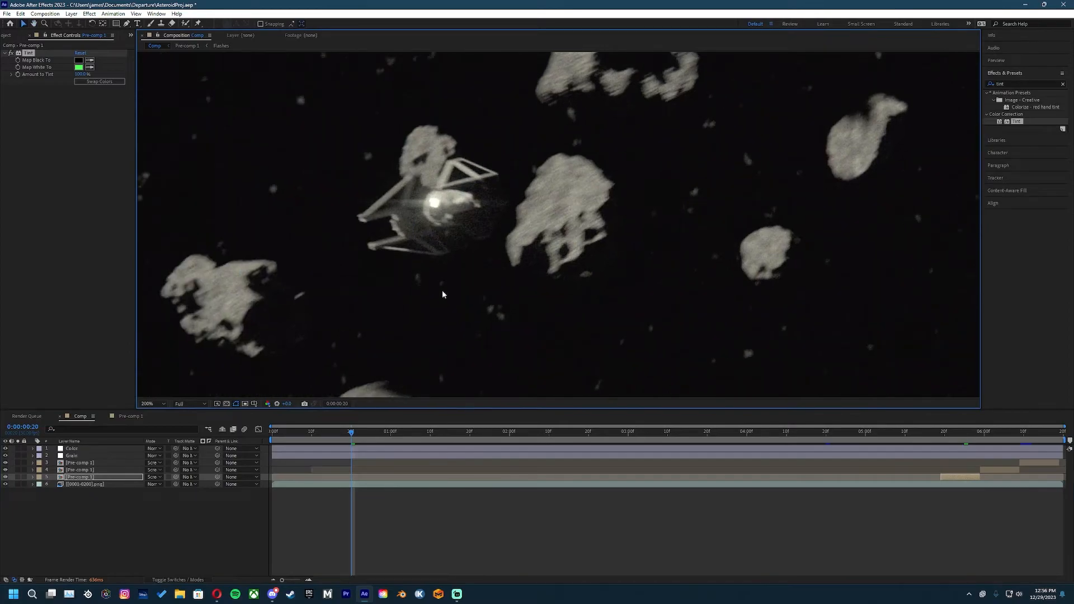
pyautogui.scroll(-4, 442, 289)
pyautogui.click(145, 404)
pyautogui.click(165, 424)
pyautogui.hotkey('ctrl', 's')
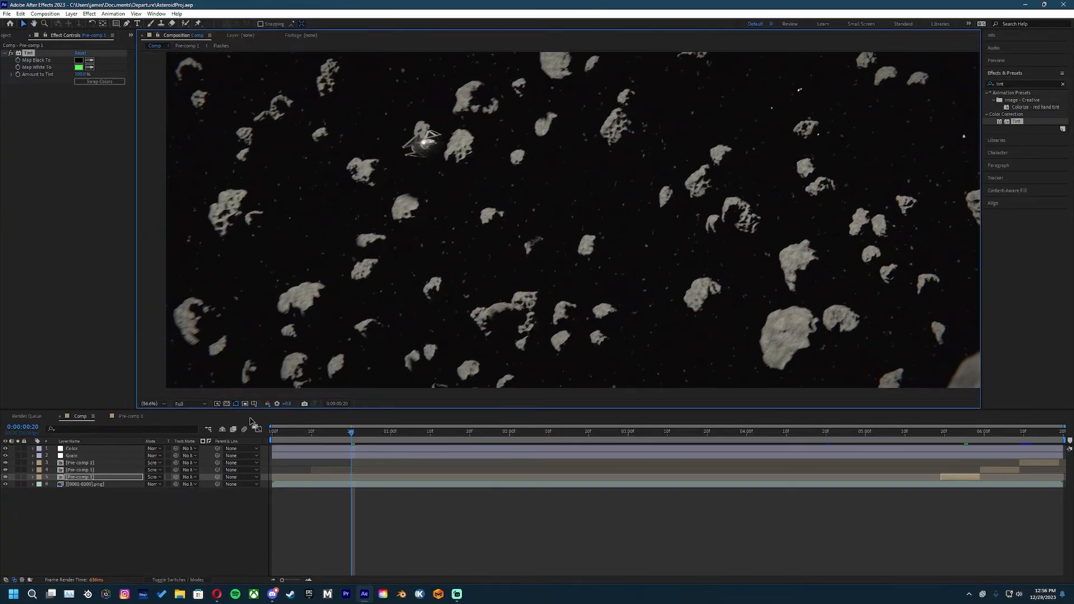
# Step: Find CC Vignette by searching the effects for "vigne" and apply it to the Color layer
pyautogui.click(1062, 84)
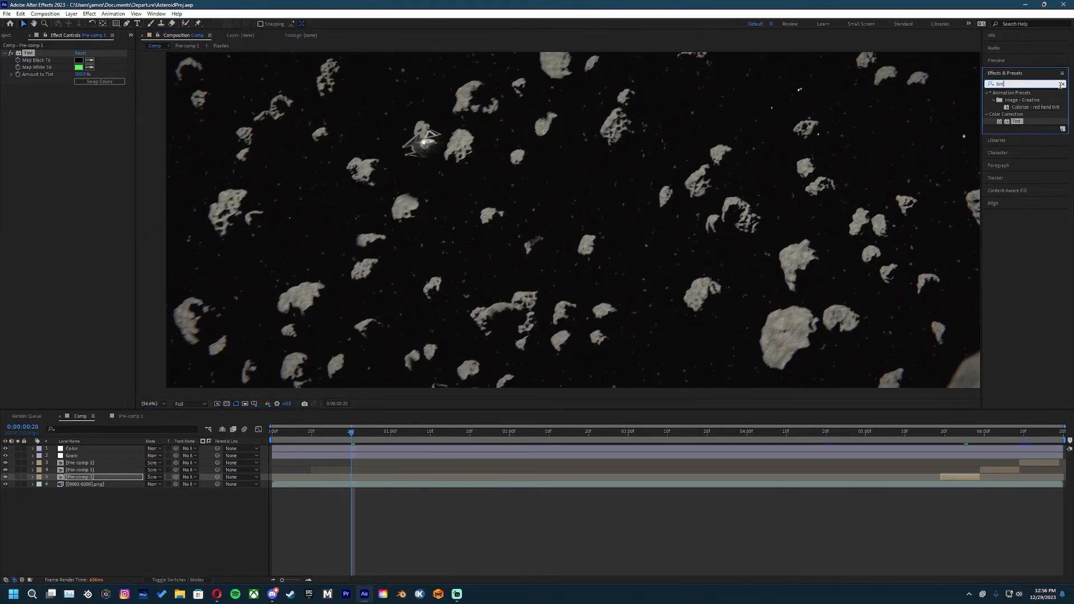
pyautogui.write('vigne')
pyautogui.moveTo(1043, 128); pyautogui.dragTo(647, 204)
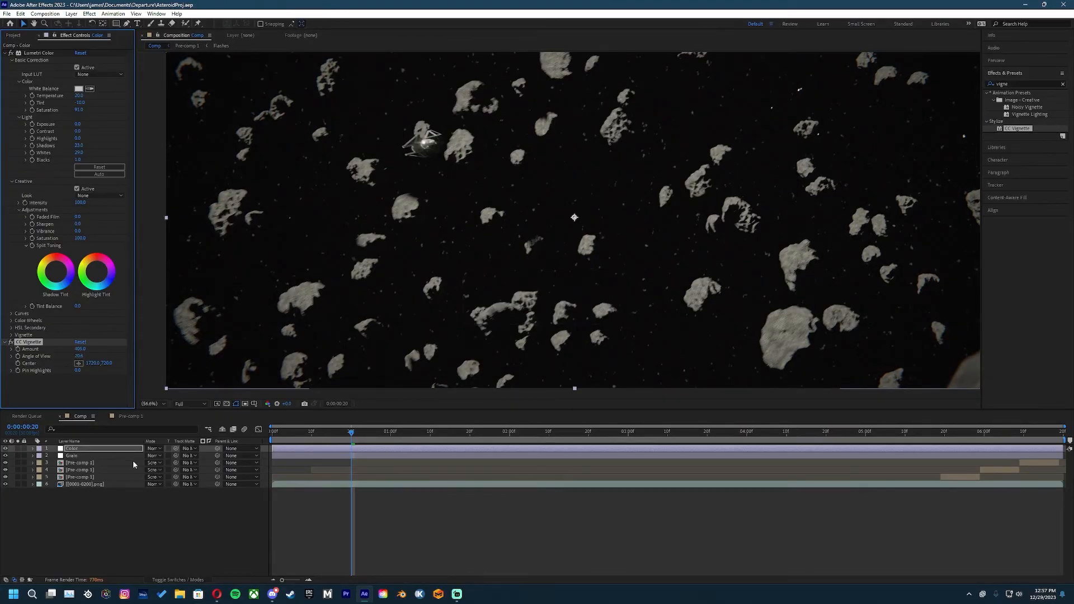
pyautogui.click(106, 449)
pyautogui.click(104, 456)
pyautogui.click(104, 518)
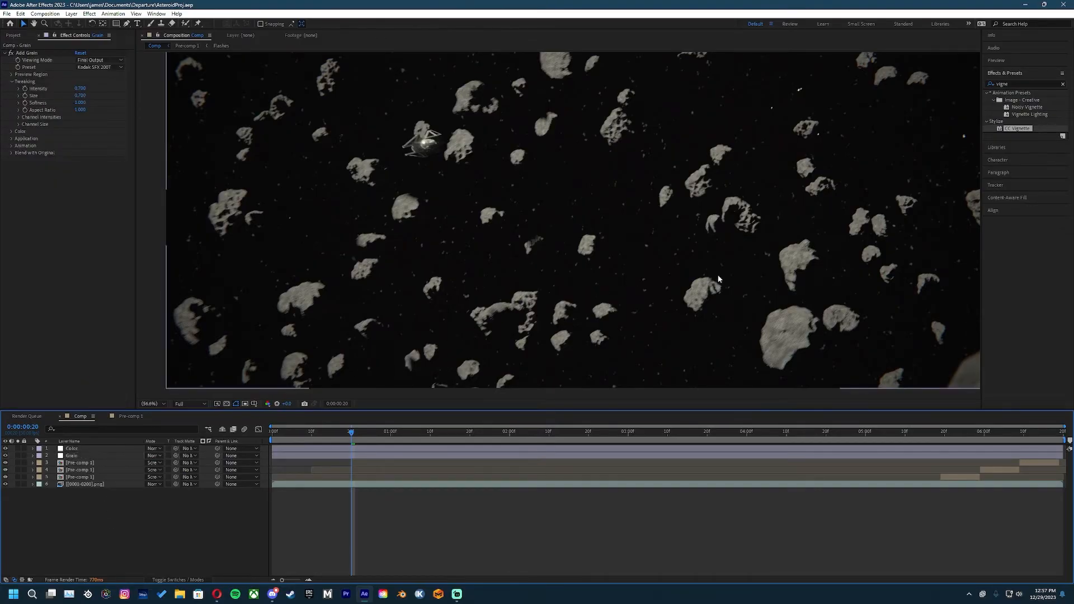
# Step: Play back the vignetted shot and examine the laser burst around 0:00:05:21 at different magnifications
pyautogui.press('space')
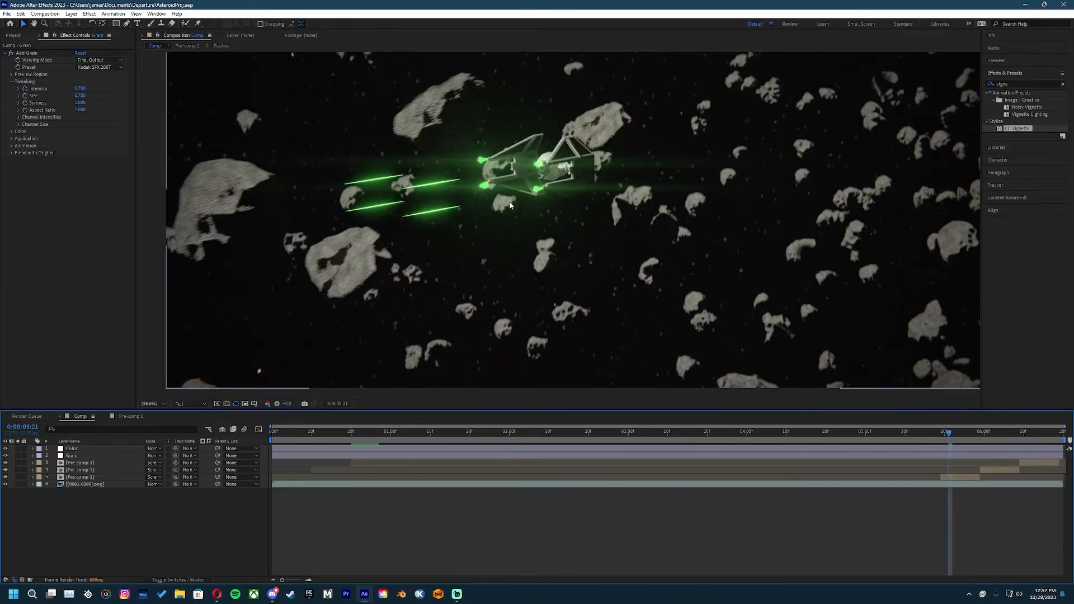
pyautogui.scroll(-2, 493, 176)
pyautogui.scroll(-2, 716, 216)
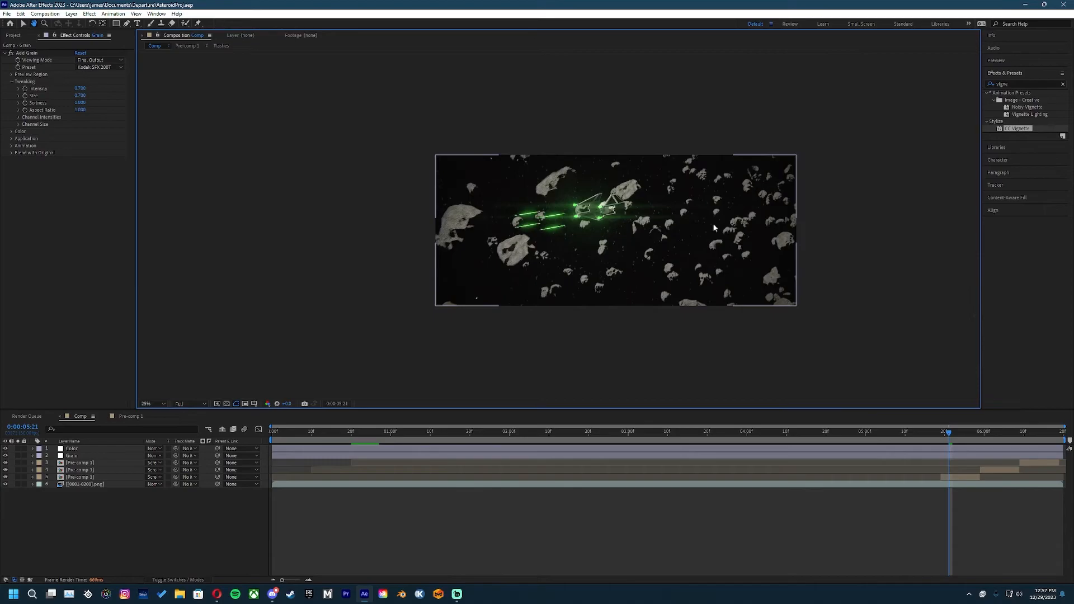
pyautogui.scroll(4, 737, 223)
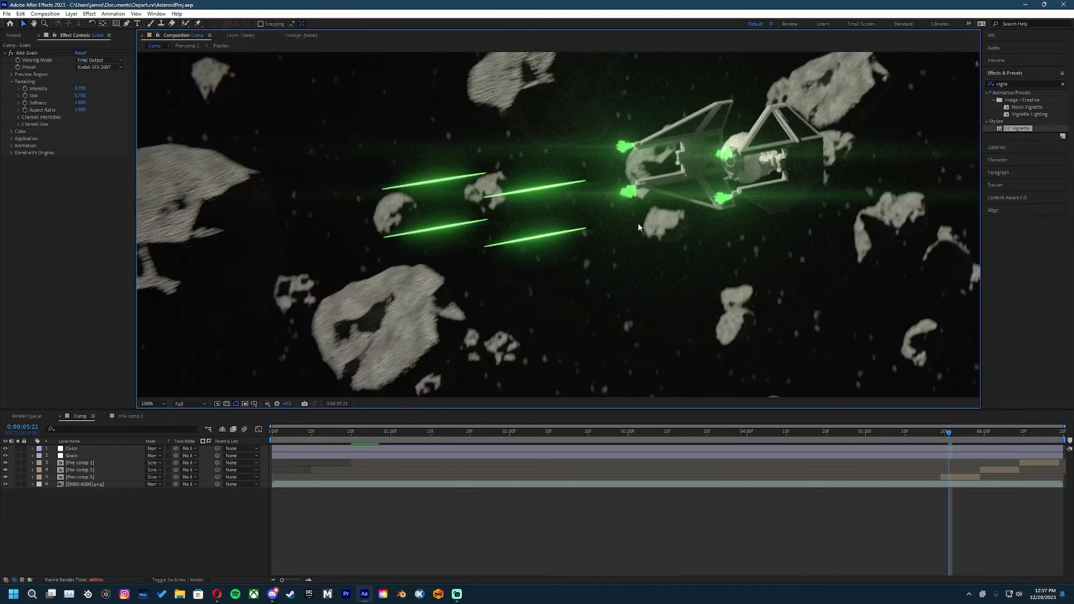
pyautogui.scroll(-3, 490, 240)
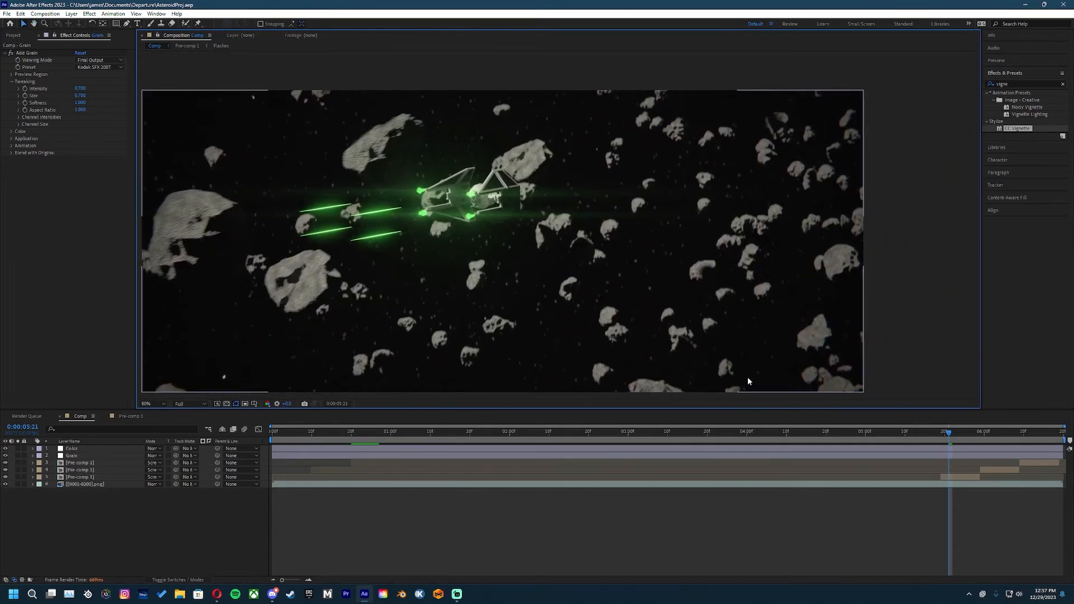
pyautogui.click(985, 434)
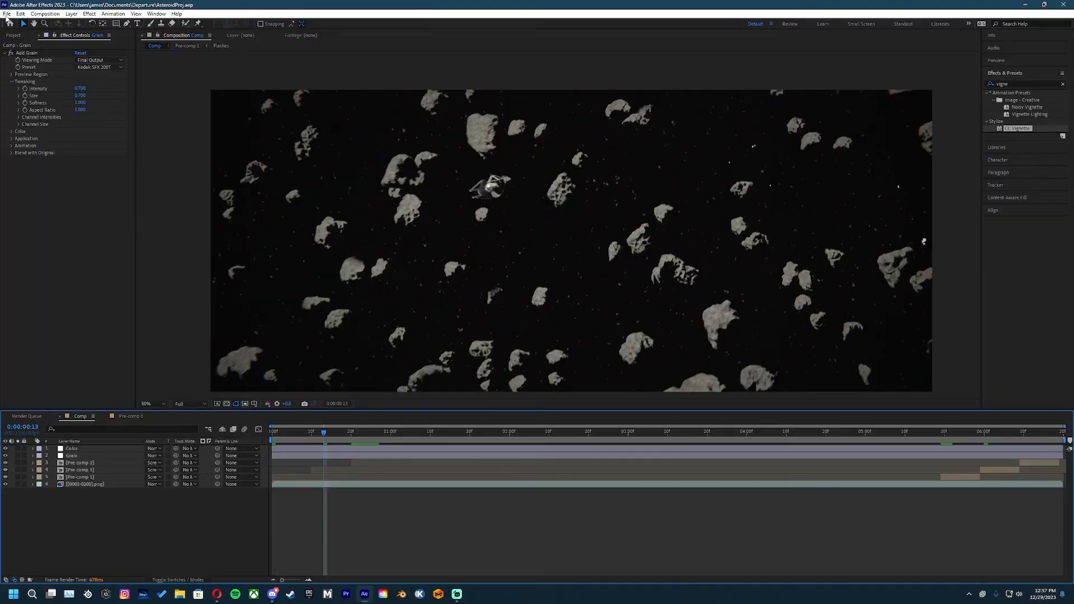
# Step: Close the asteroid project and open the Departure project from the General Releases folder
pyautogui.click(7, 13)
pyautogui.click(33, 33)
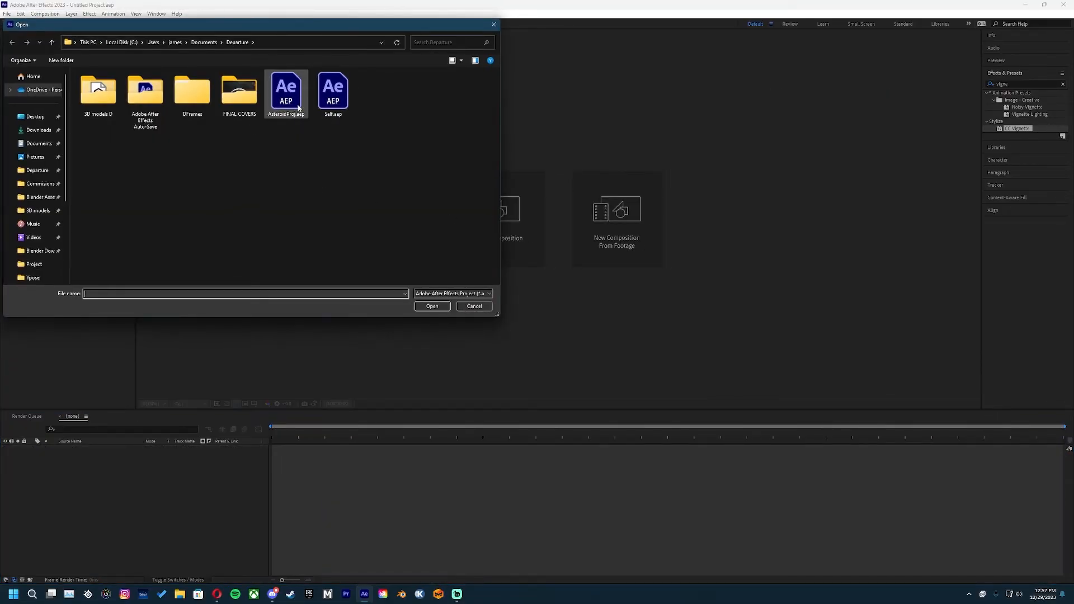
pyautogui.click(459, 305)
pyautogui.click(7, 14)
pyautogui.click(187, 100)
pyautogui.click(10, 24)
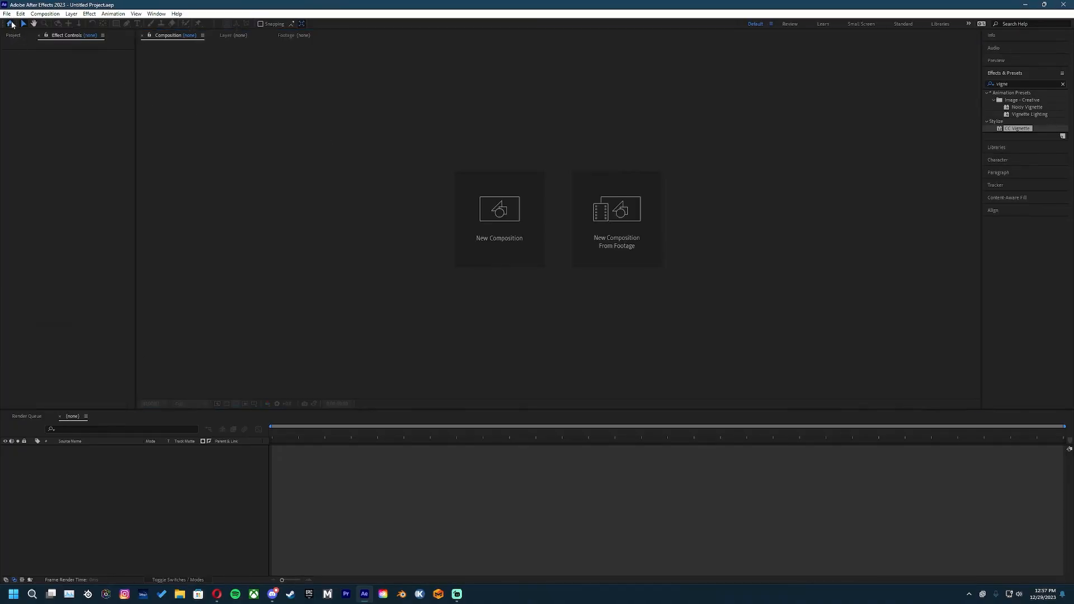
pyautogui.click(516, 321)
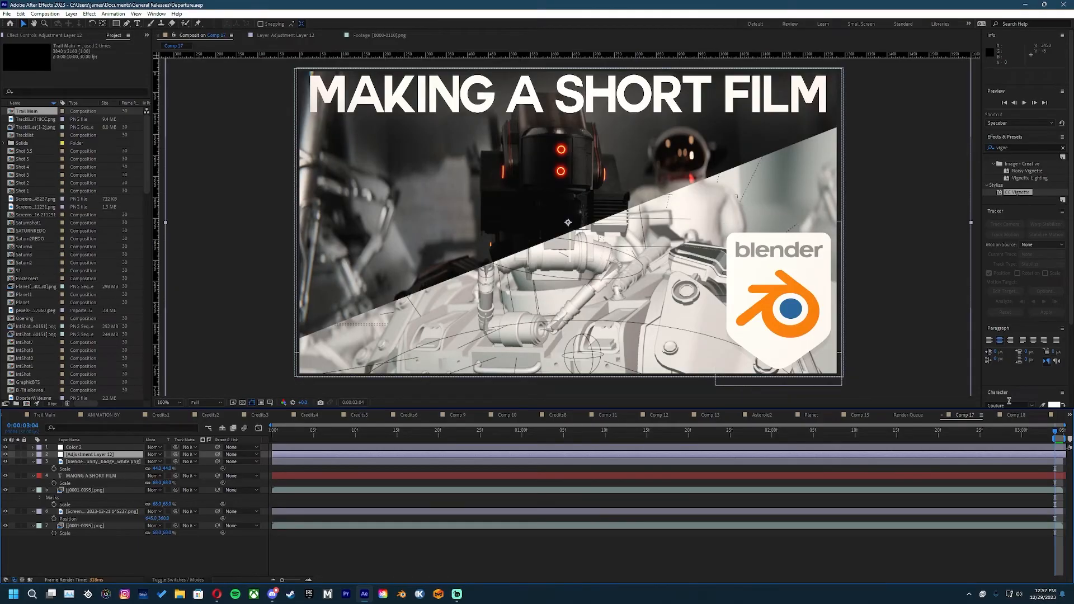
# Step: Toggle the visibility of Adjustment Layer 12, the Blender badge and the upper image sequence in Comp 17 to compare their effect
pyautogui.click(5, 454)
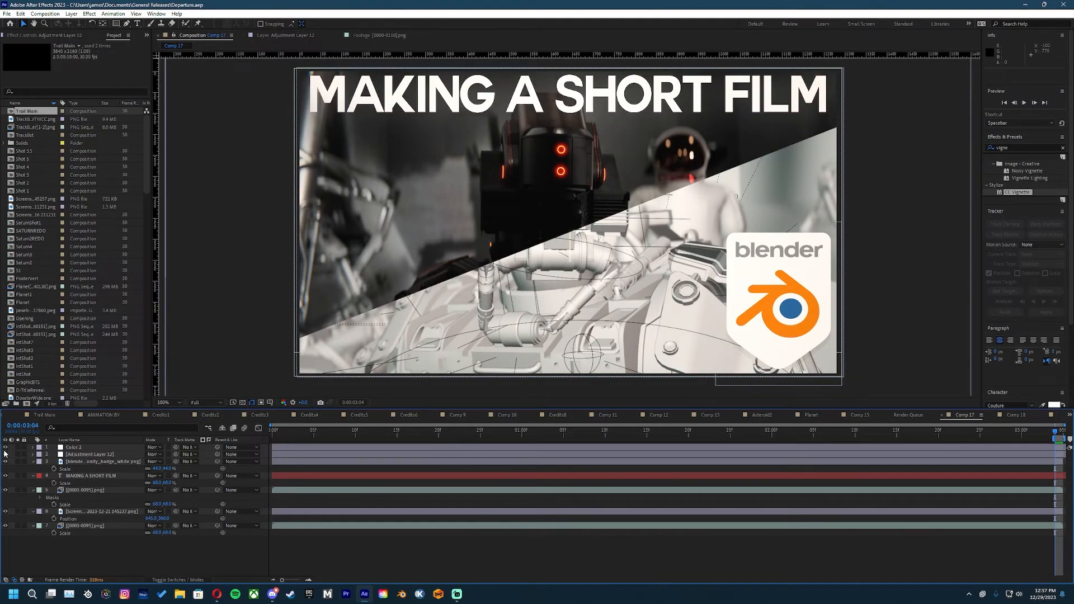
pyautogui.click(5, 455)
pyautogui.click(5, 454)
pyautogui.click(5, 462)
pyautogui.click(5, 462)
pyautogui.click(4, 461)
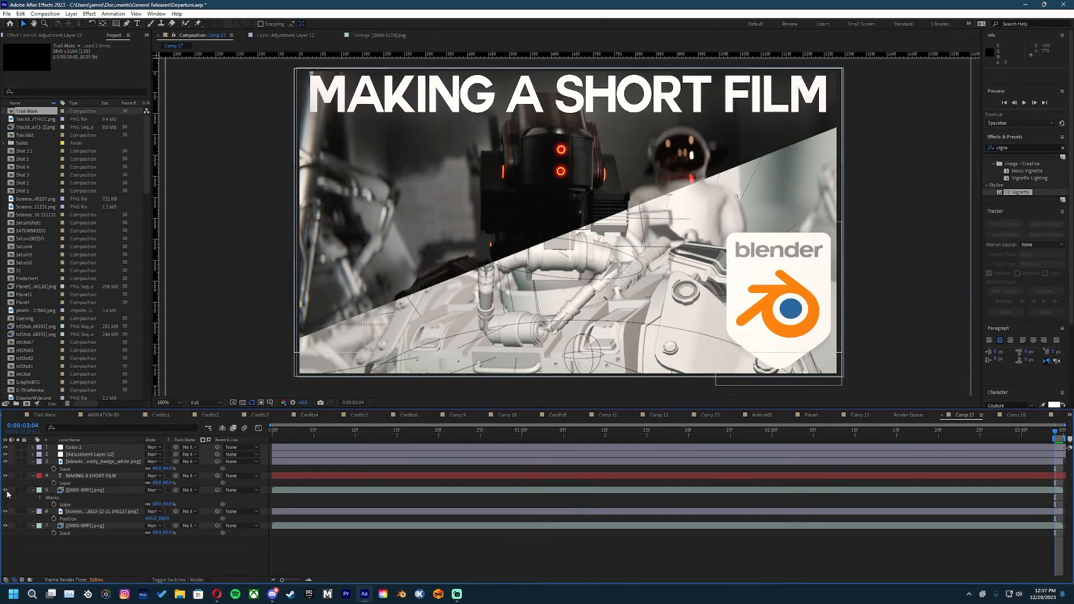
pyautogui.click(5, 490)
pyautogui.click(6, 490)
pyautogui.click(5, 490)
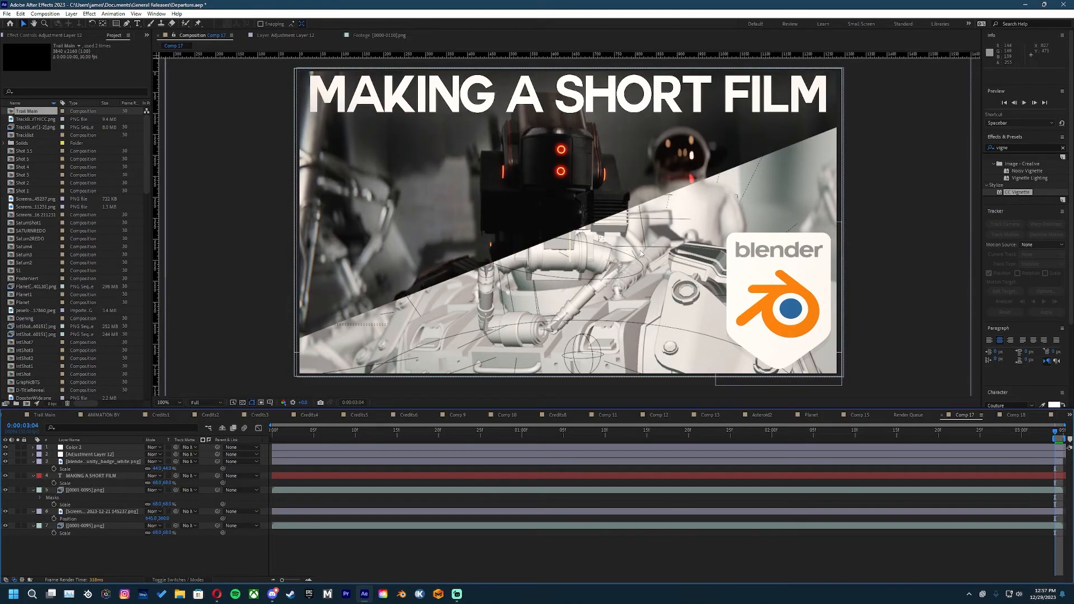
# Step: View the Credits4 composition and play back the Credits5 composition
pyautogui.click(309, 415)
pyautogui.click(435, 468)
pyautogui.click(356, 416)
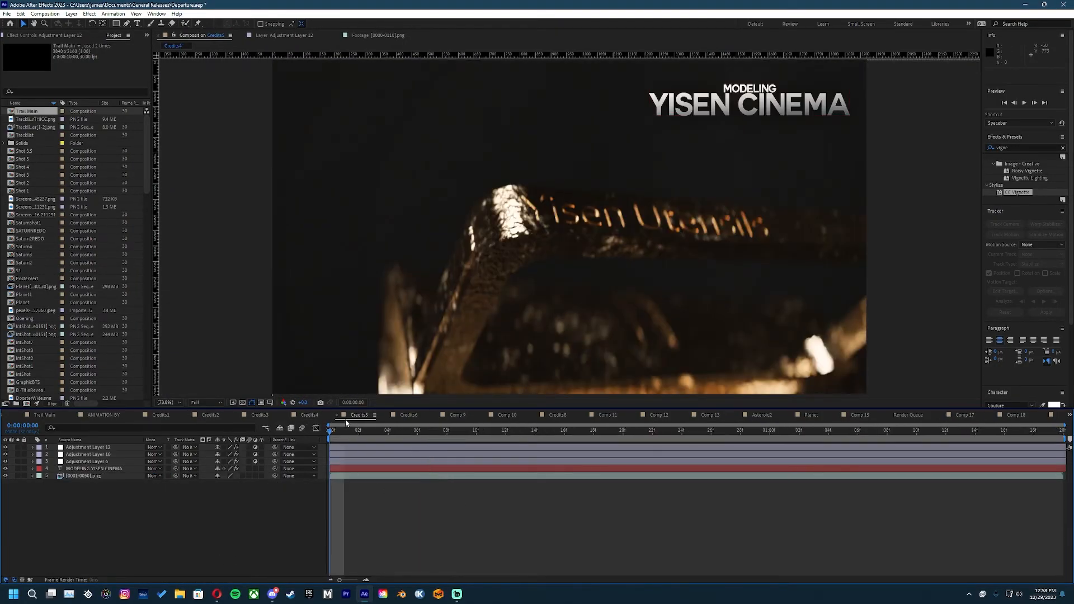
pyautogui.press('space')
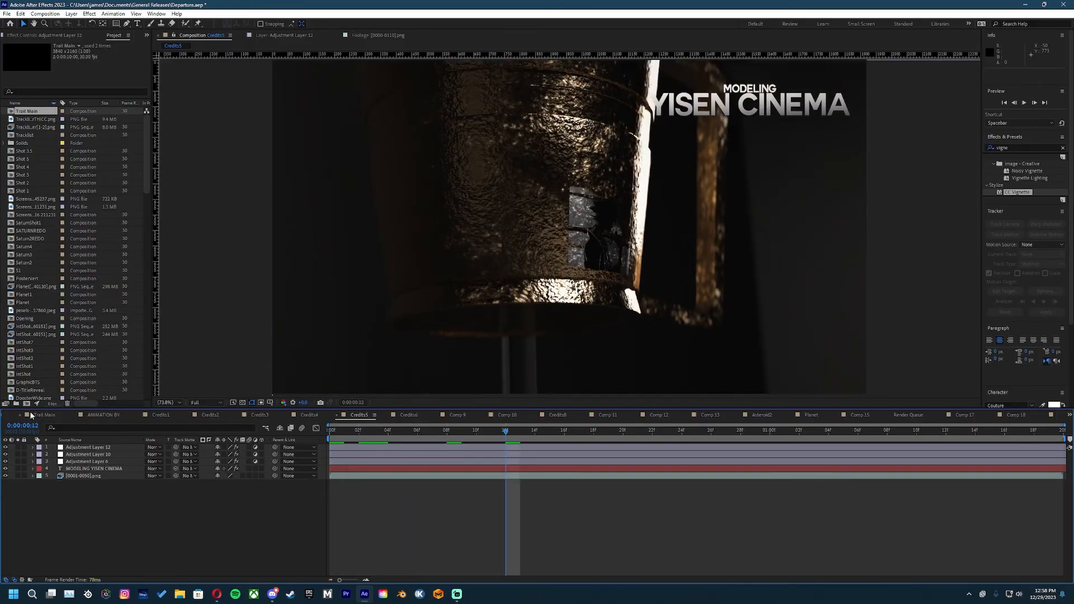
# Step: Look through the open compositions to find SATURNREDO and review its layers down to Trail Main
pyautogui.scroll(14, 34, 415)
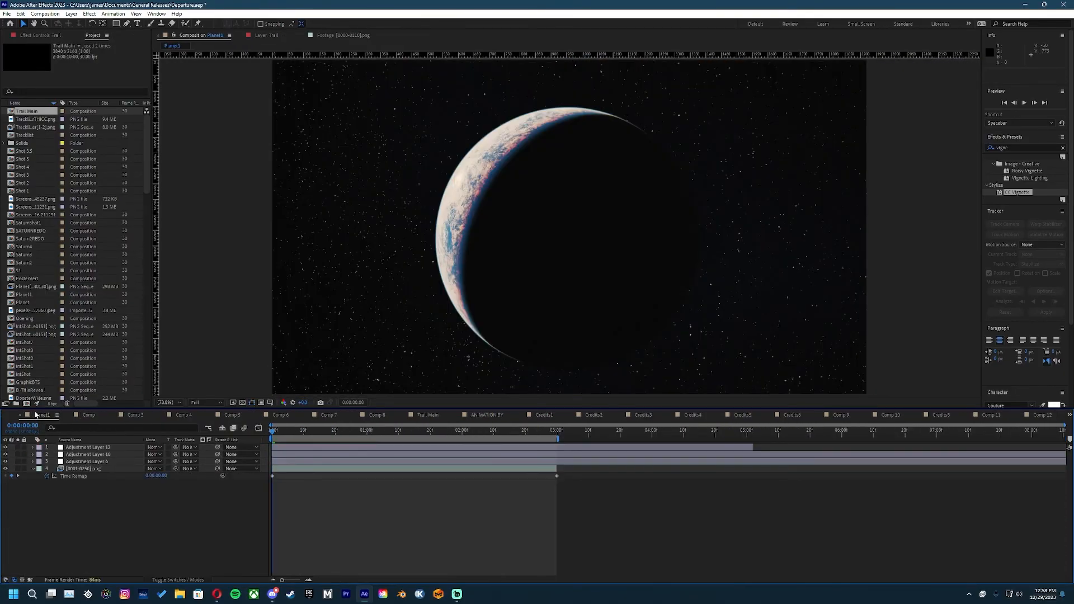
pyautogui.scroll(-2, 35, 414)
pyautogui.scroll(-1, 39, 417)
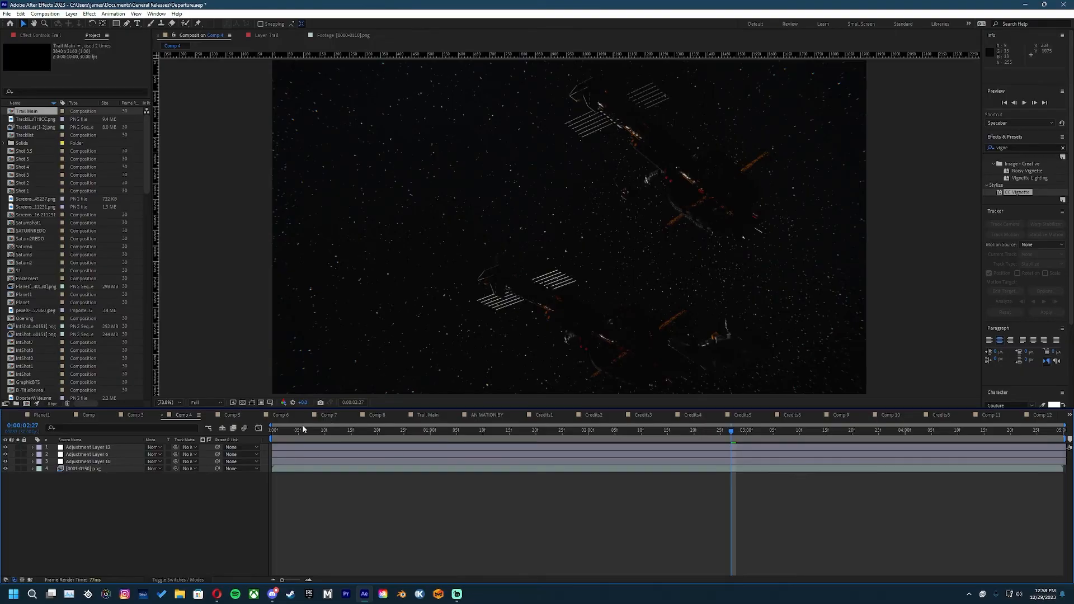
pyautogui.scroll(5, 113, 417)
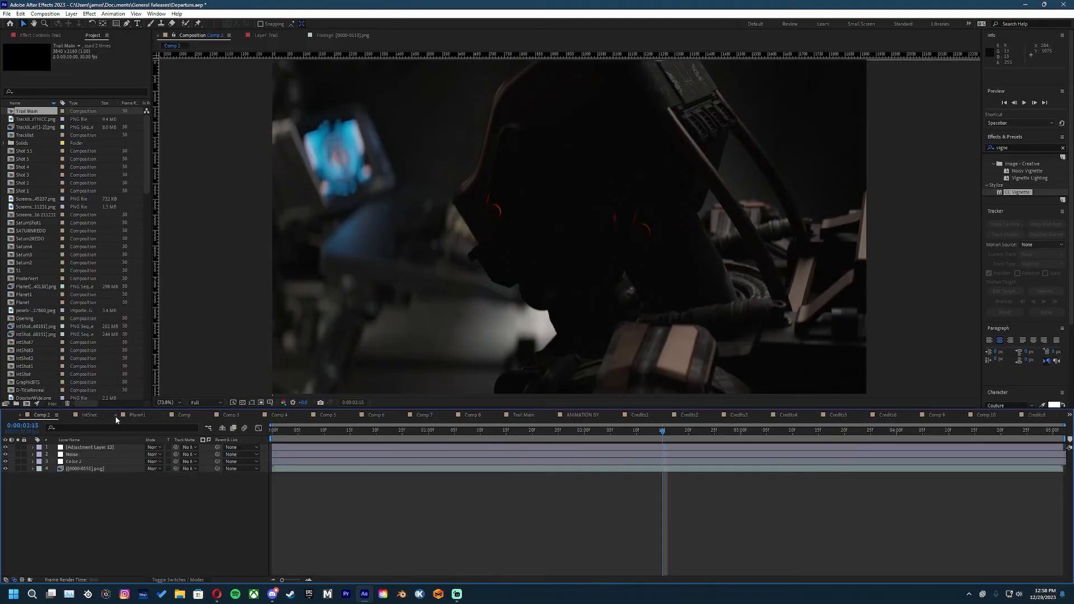
pyautogui.scroll(4, 115, 416)
pyautogui.scroll(-1, 116, 417)
pyautogui.click(82, 448)
pyautogui.click(81, 462)
pyautogui.click(78, 469)
pyautogui.click(82, 477)
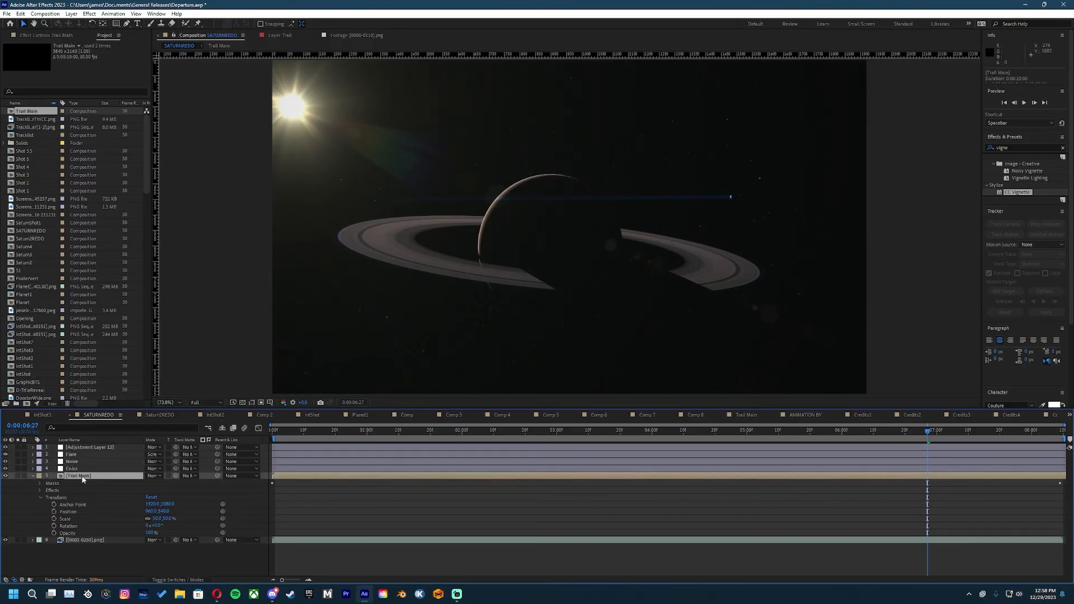
# Step: Open the Trail Main composition and examine the engine trail along its length at high magnification
pyautogui.doubleClick(83, 477)
pyautogui.scroll(5, 441, 239)
pyautogui.scroll(-1, 569, 227)
pyautogui.moveTo(952, 235); pyautogui.dragTo(432, 205)
pyautogui.scroll(1, 432, 205)
pyautogui.moveTo(281, 238); pyautogui.dragTo(800, 273)
pyautogui.moveTo(418, 244); pyautogui.dragTo(753, 270)
pyautogui.moveTo(247, 255); pyautogui.dragTo(694, 238)
pyautogui.moveTo(219, 231); pyautogui.dragTo(581, 241)
# Step: Inspect the keyframed mask path of the uppermost Trail layer and play back the trail animation
pyautogui.click(84, 454)
pyautogui.click(73, 447)
pyautogui.press('m')
pyautogui.moveTo(545, 286); pyautogui.dragTo(392, 296)
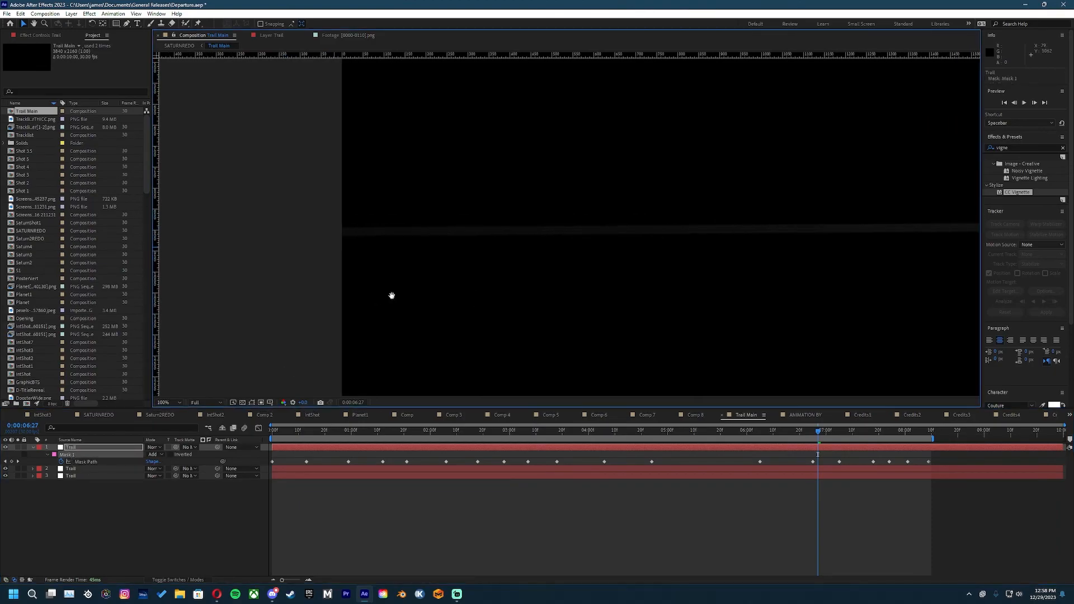
pyautogui.doubleClick(103, 457)
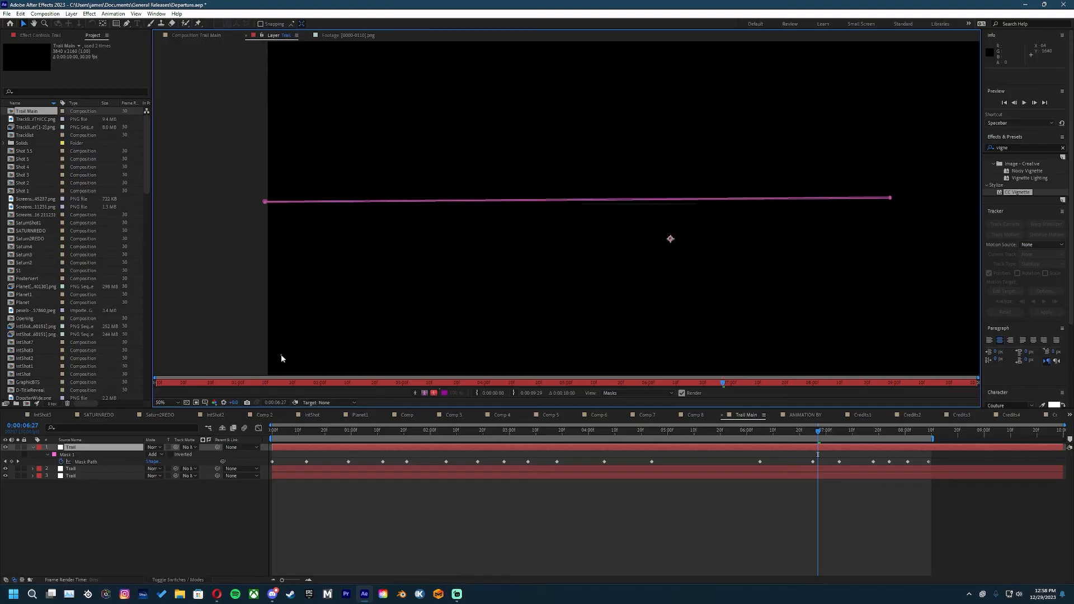
pyautogui.click(190, 35)
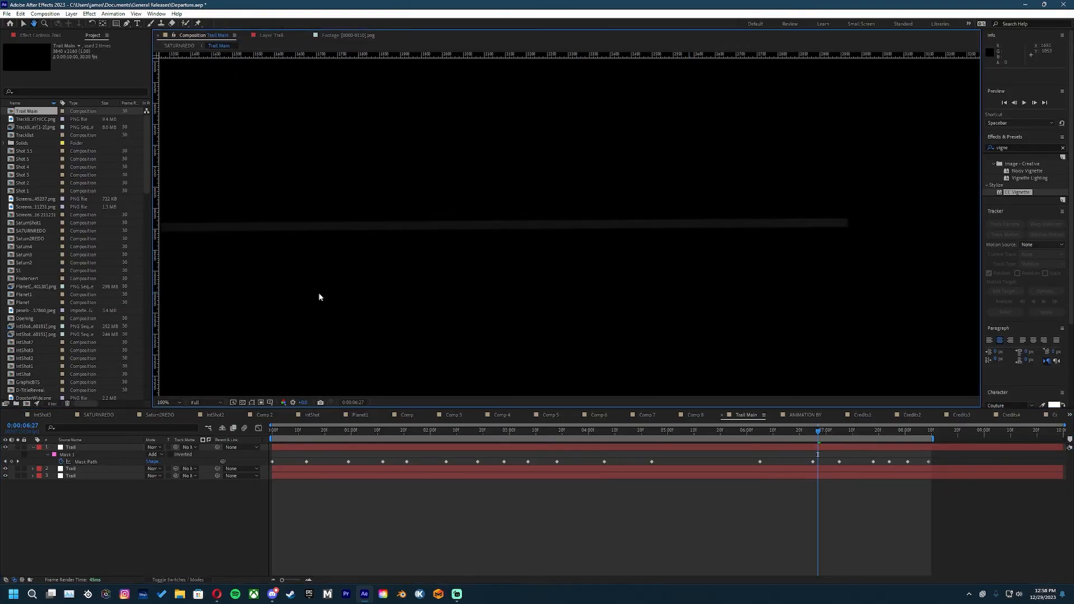
pyautogui.scroll(-2, 426, 288)
pyautogui.press('space')
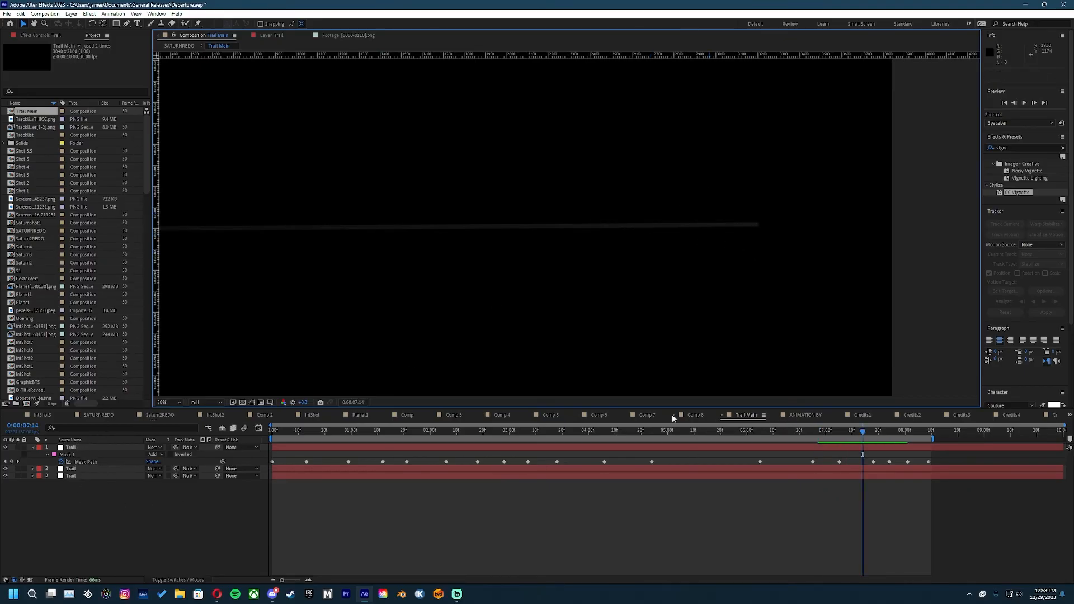
# Step: Open Comp 8 and examine the trail behind the ship up close
pyautogui.click(694, 416)
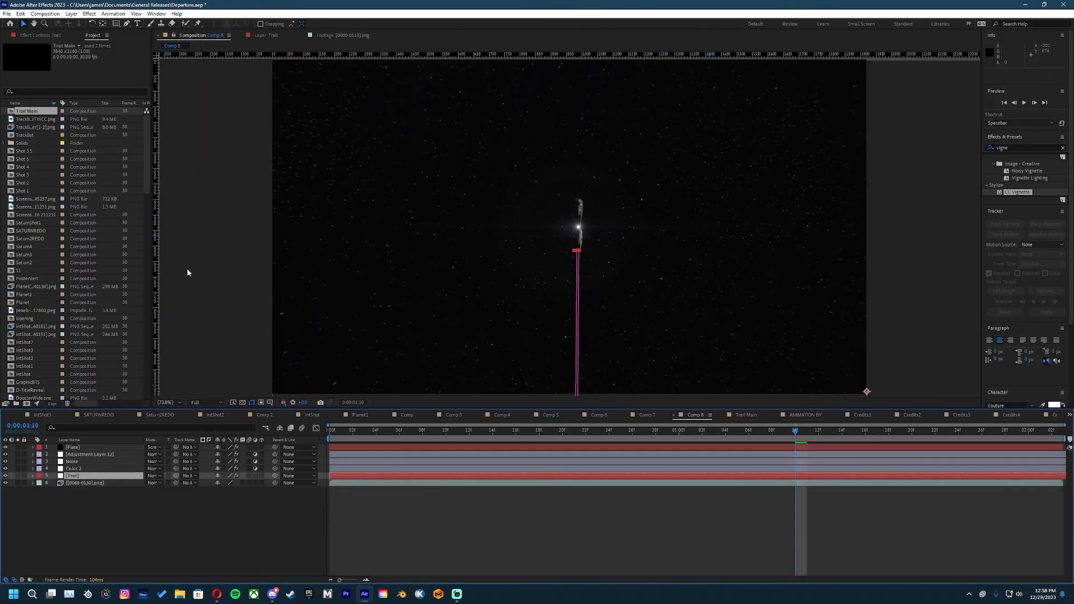
pyautogui.hotkey('ctrl', 'Up')
pyautogui.hotkey('ctrl', 'Up')
pyautogui.scroll(3, 573, 338)
pyautogui.moveTo(516, 147); pyautogui.dragTo(526, 73)
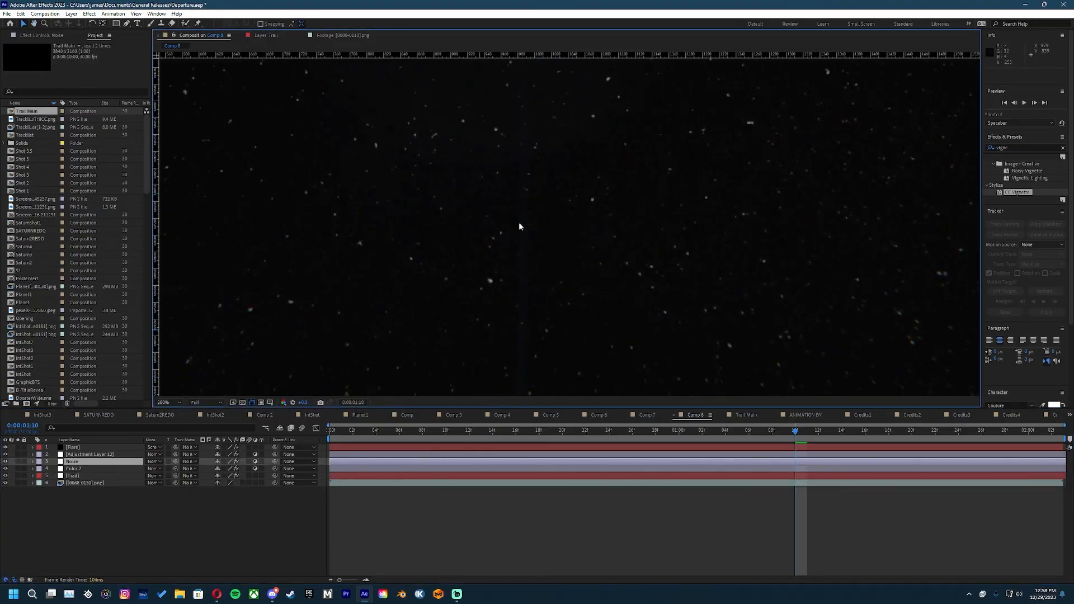
pyautogui.scroll(-1, 535, 341)
pyautogui.scroll(2, 508, 142)
pyautogui.moveTo(508, 142); pyautogui.dragTo(585, 182)
# Step: Check the Saturn2REDO composition and examine the blue ship trail in SATURNREDO up close
pyautogui.click(99, 415)
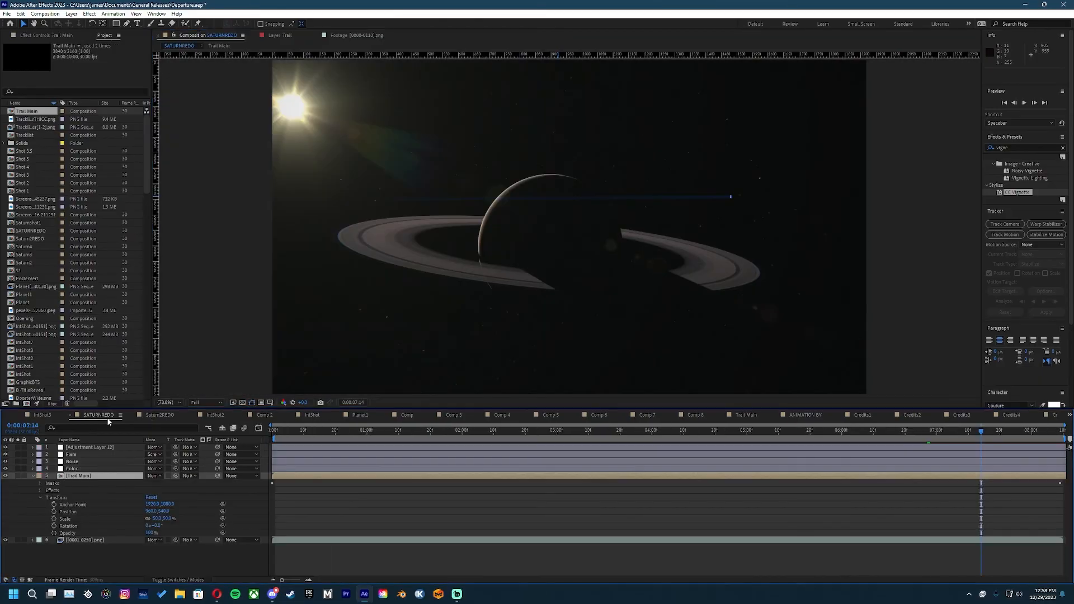
pyautogui.click(158, 415)
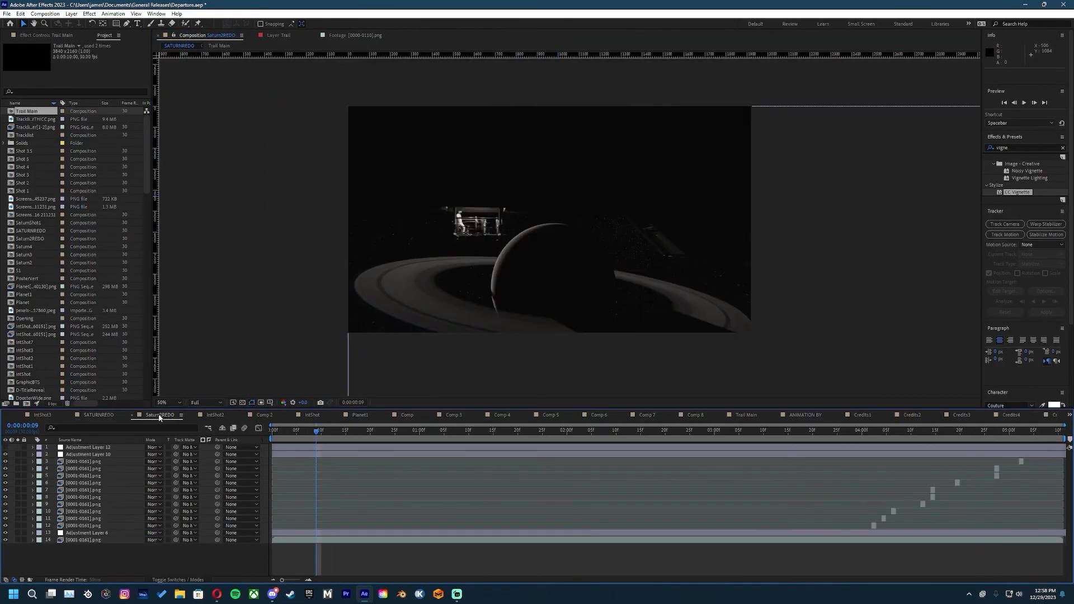
pyautogui.click(89, 415)
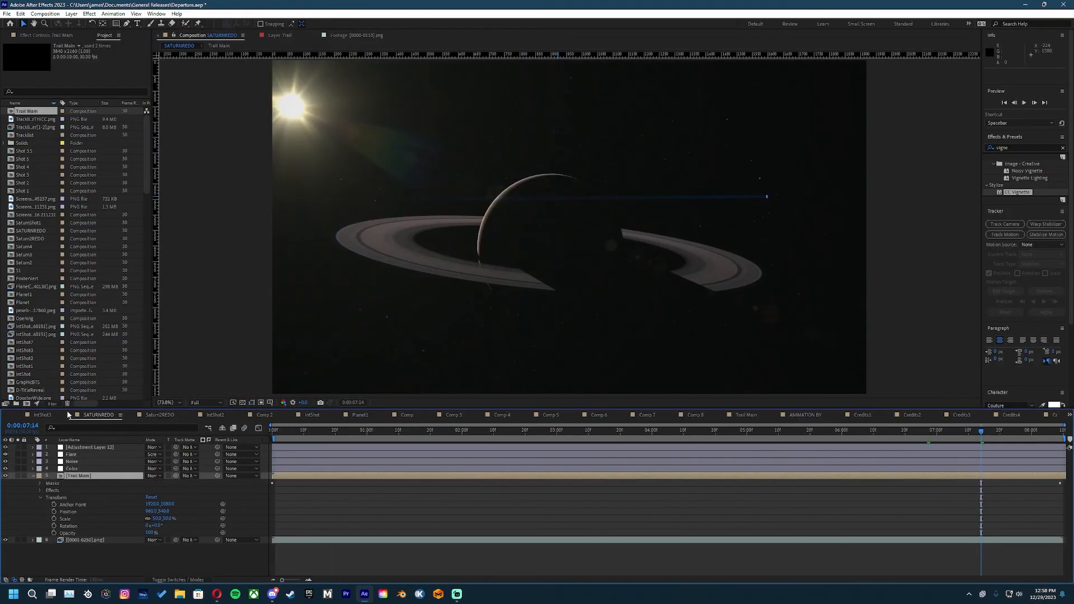
pyautogui.moveTo(642, 230); pyautogui.dragTo(492, 319)
pyautogui.scroll(2, 493, 314)
pyautogui.moveTo(497, 259); pyautogui.dragTo(224, 87)
pyautogui.moveTo(395, 166); pyautogui.dragTo(682, 164)
pyautogui.moveTo(336, 276); pyautogui.dragTo(655, 239)
pyautogui.scroll(-1, 654, 240)
# Step: Hide the Flare layer in SATURNREDO at 0:00:01:18 to view the shot without the sun's lens flare
pyautogui.click(424, 431)
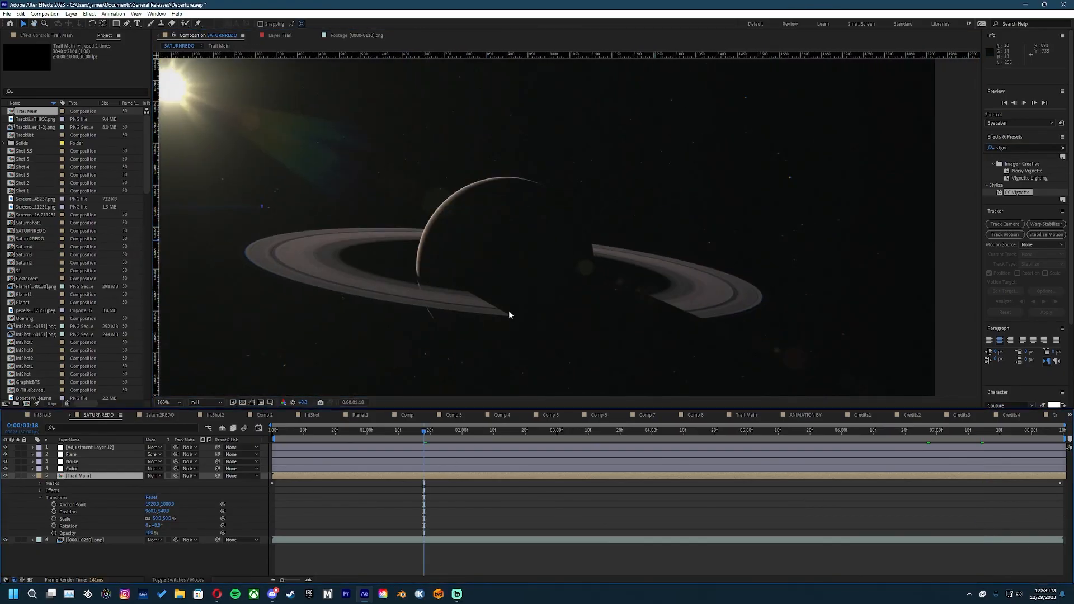
pyautogui.moveTo(490, 214); pyautogui.dragTo(599, 226)
pyautogui.press('v')
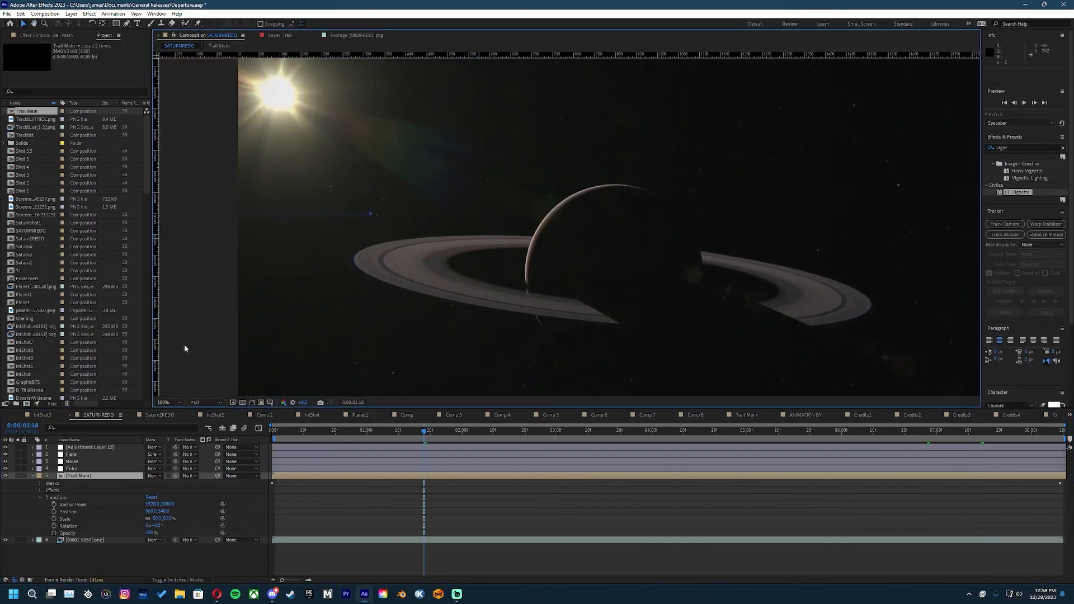
pyautogui.click(6, 454)
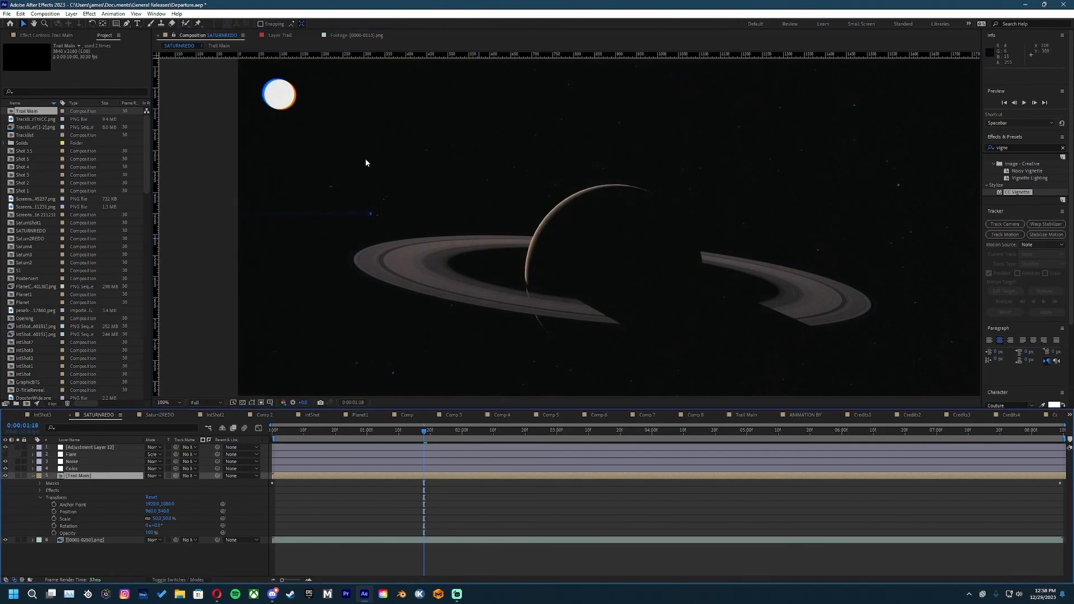
# Step: Show the Flare layer in SATURNREDO again, and hide and restore the Color layer to compare the color grading
pyautogui.click(6, 455)
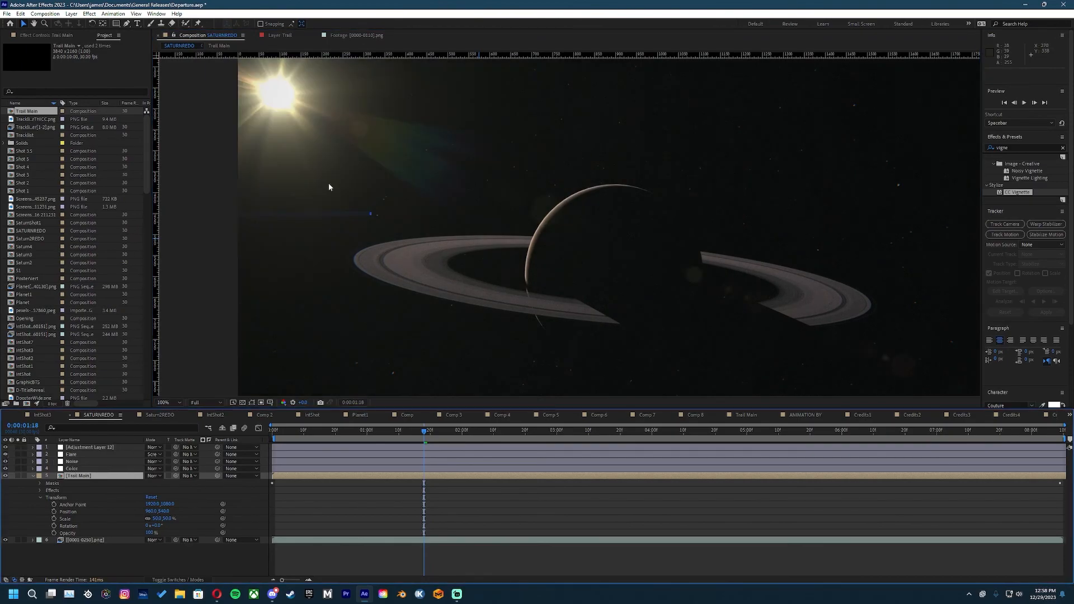
pyautogui.click(3, 470)
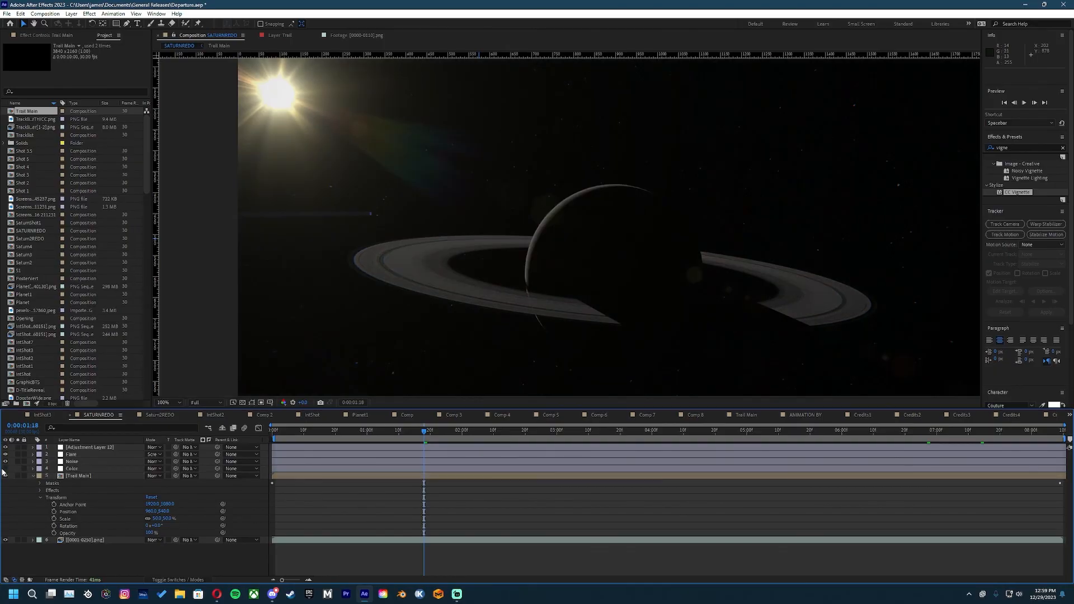
pyautogui.click(6, 468)
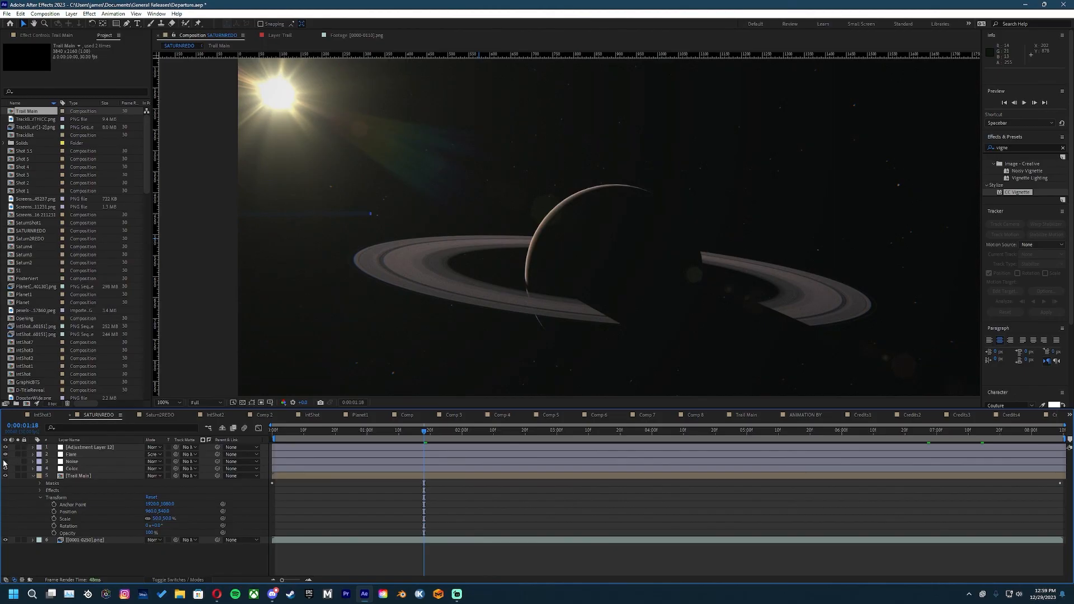
# Step: Display the Noise layer's effect settings, examine the grain across the Saturn shot, and save the project
pyautogui.click(87, 462)
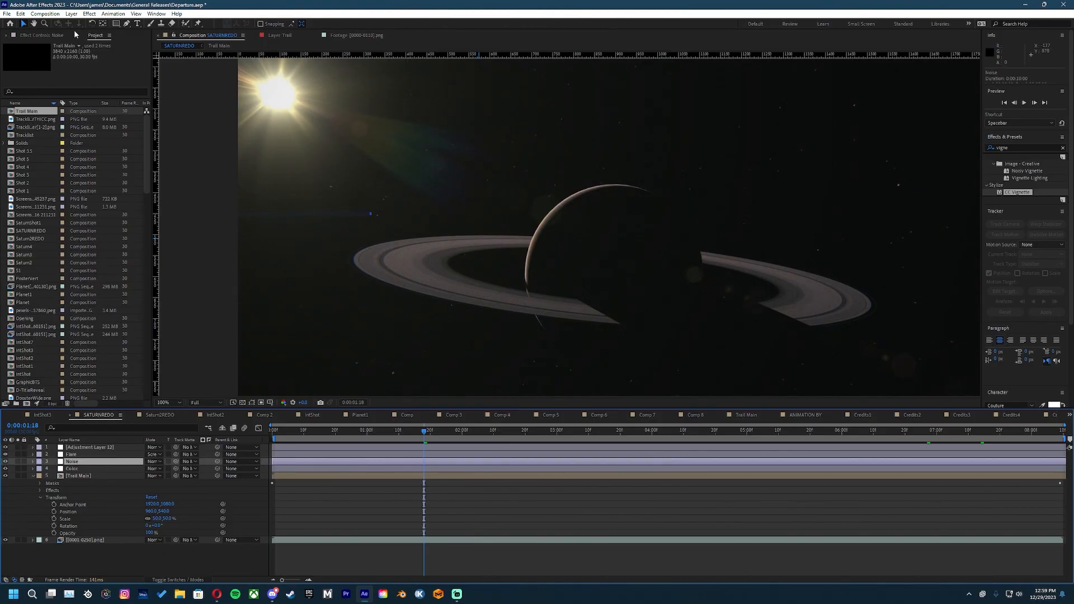
pyautogui.click(57, 35)
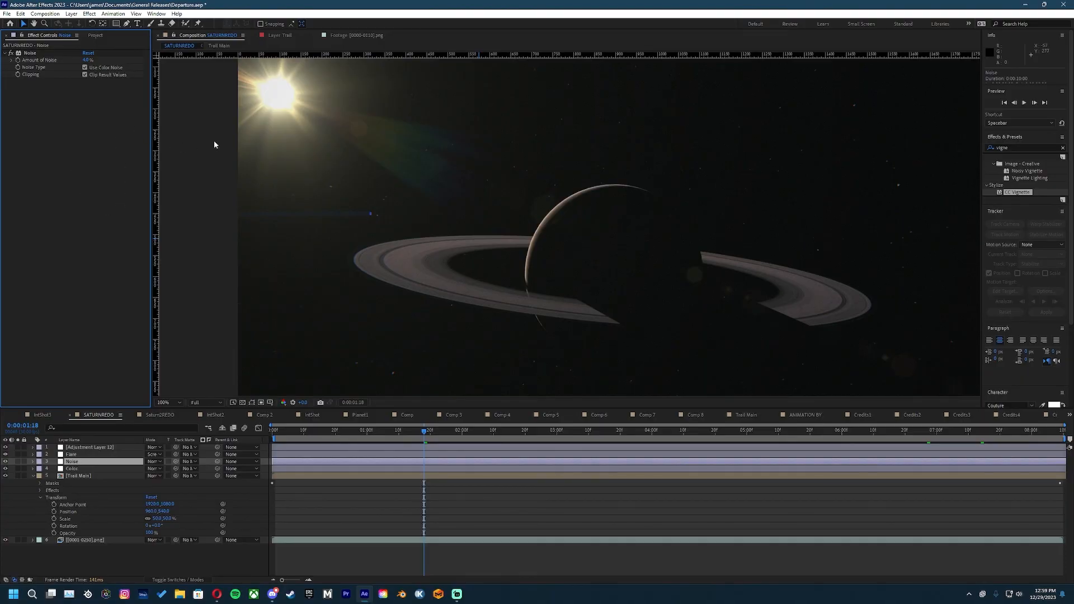
pyautogui.moveTo(546, 195); pyautogui.dragTo(686, 133)
pyautogui.moveTo(718, 203); pyautogui.dragTo(575, 204)
pyautogui.scroll(-1, 821, 259)
pyautogui.moveTo(822, 258); pyautogui.dragTo(708, 274)
pyautogui.scroll(2, 708, 274)
pyautogui.moveTo(515, 283); pyautogui.dragTo(846, 319)
pyautogui.scroll(-1, 599, 324)
pyautogui.moveTo(343, 313); pyautogui.dragTo(524, 313)
pyautogui.scroll(-1, 645, 333)
pyautogui.hotkey('ctrl', 's')
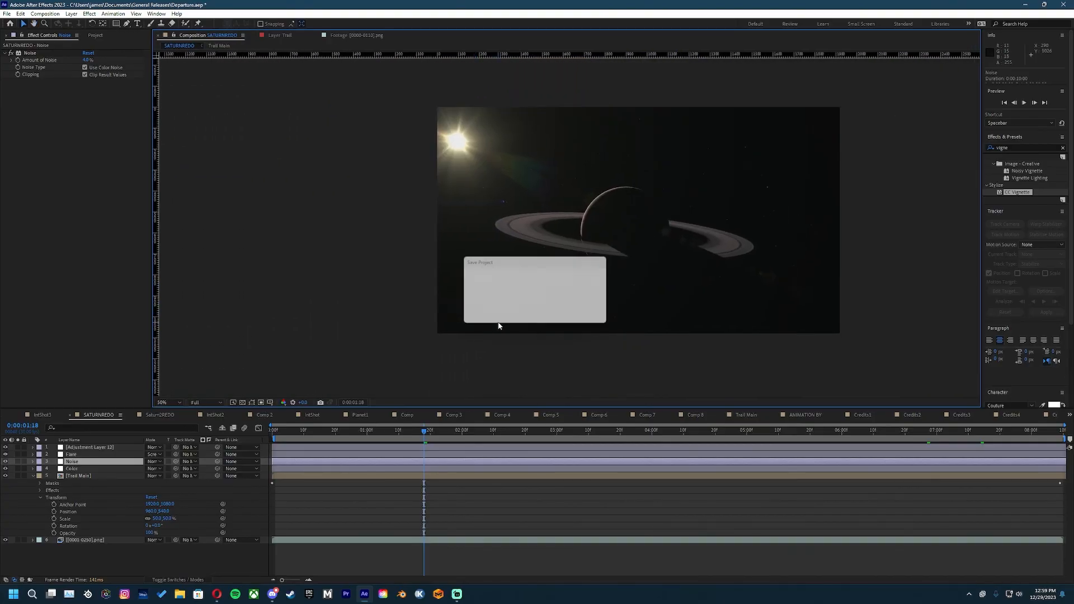